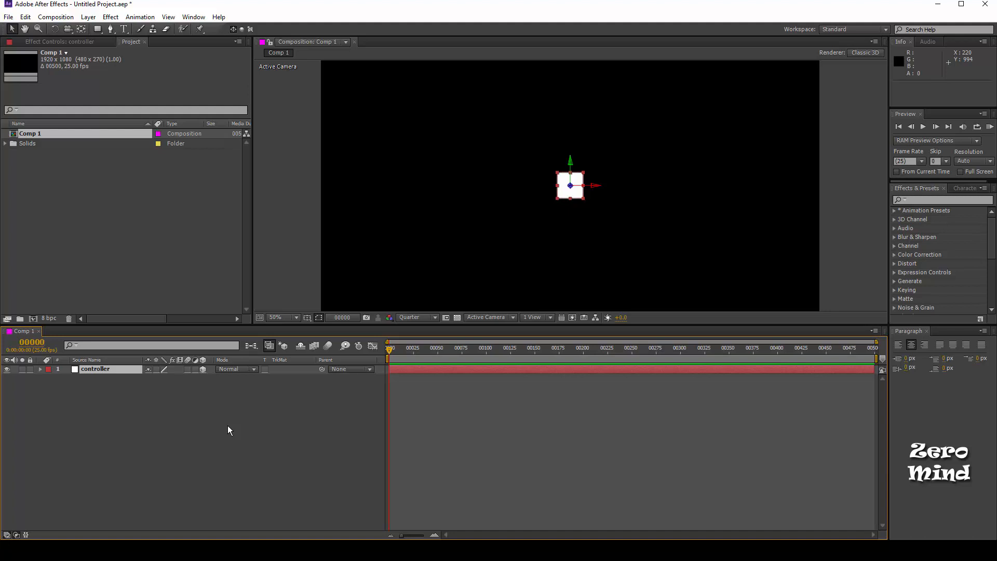
- Add a point light named Emitter and duplicate it three times
{"action": "key", "text": "ctrl+alt+shift+l"}
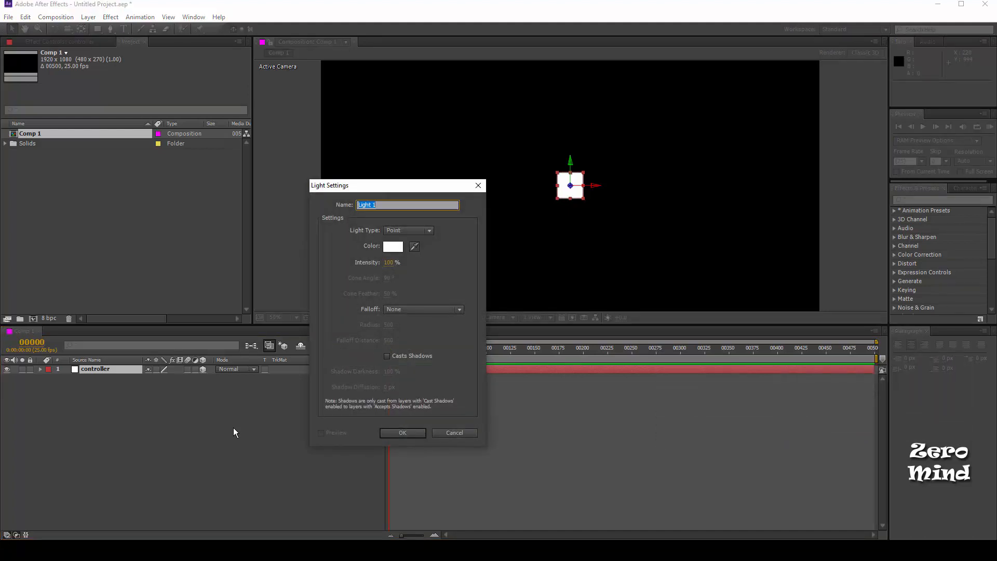
{"action": "type", "text": "Emitter"}
{"action": "left_click", "coordinate": [413, 431]}
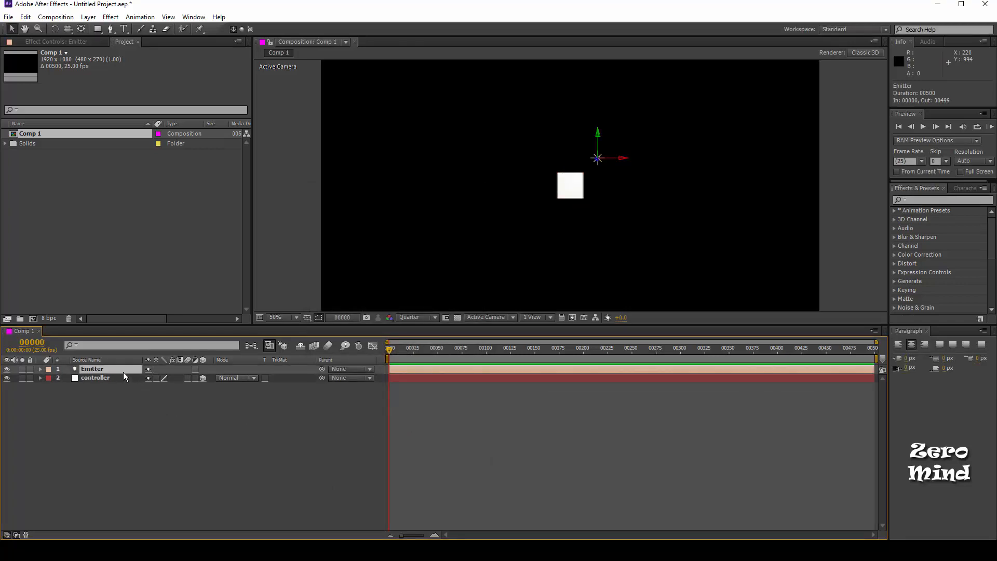
{"action": "key", "text": "ctrl+d"}
{"action": "key", "text": "ctrl+d"}
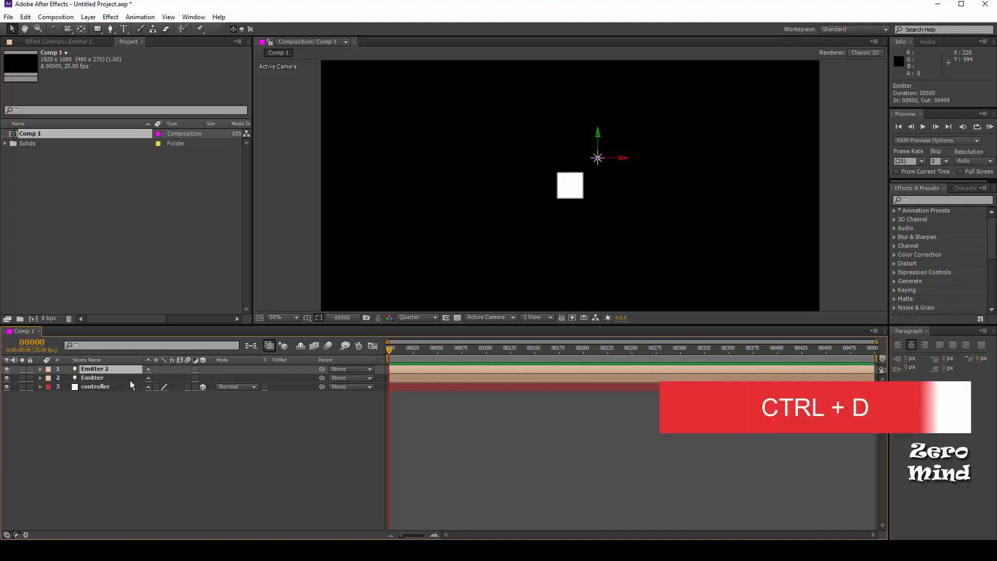
{"action": "key", "text": "ctrl+d"}
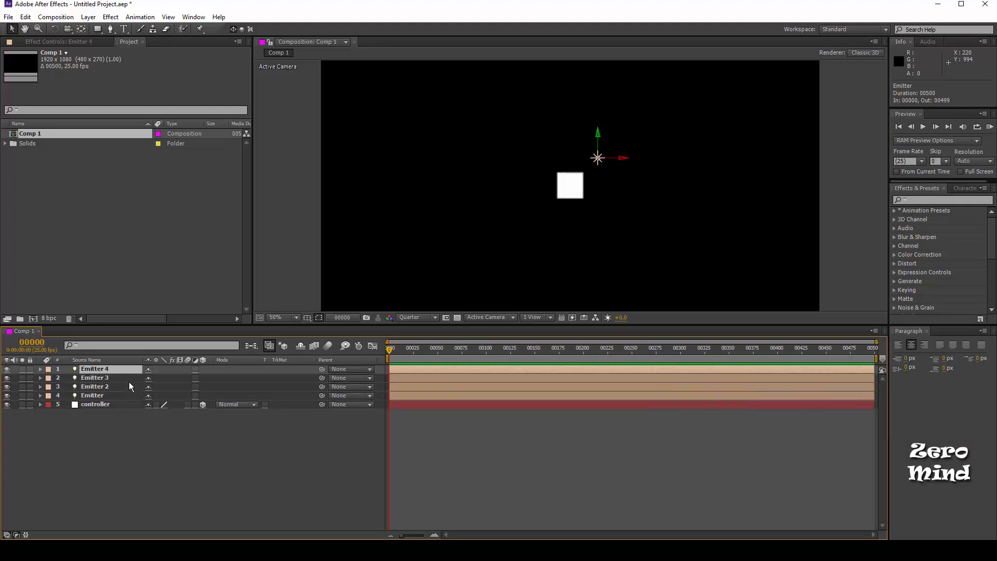
- Move the four emitter lights onto the midpoints of the white square's four edges, one light per edge
{"action": "left_click", "coordinate": [115, 397]}
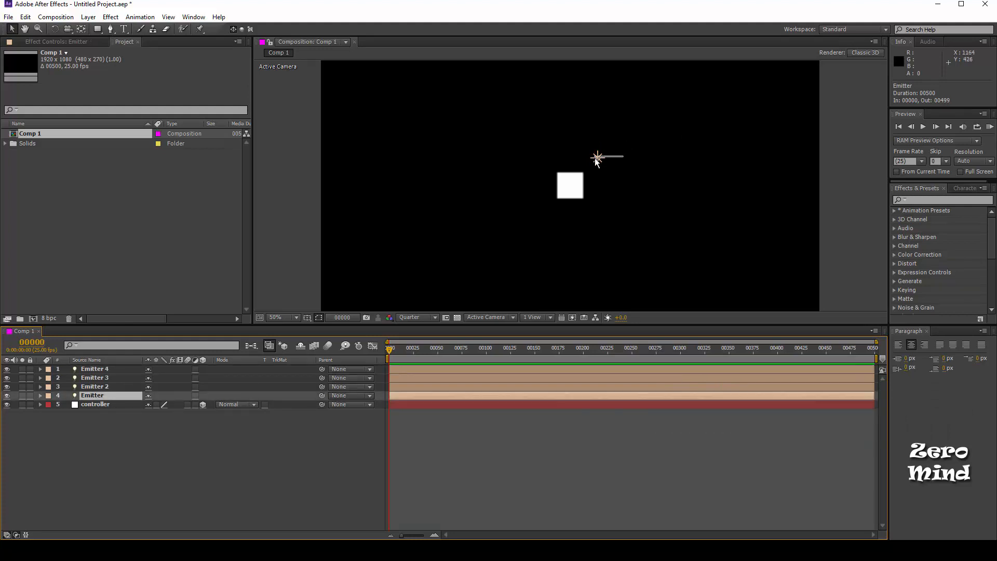
{"action": "left_click", "coordinate": [619, 155]}
{"action": "left_click", "coordinate": [102, 397]}
{"action": "left_click", "coordinate": [597, 159]}
{"action": "left_click_drag", "start_coordinate": [621, 160], "coordinate": [579, 187]}
{"action": "left_click", "coordinate": [112, 377]}
{"action": "left_click", "coordinate": [120, 387]}
{"action": "left_click_drag", "start_coordinate": [598, 136], "coordinate": [570, 198]}
{"action": "left_click", "coordinate": [598, 158]}
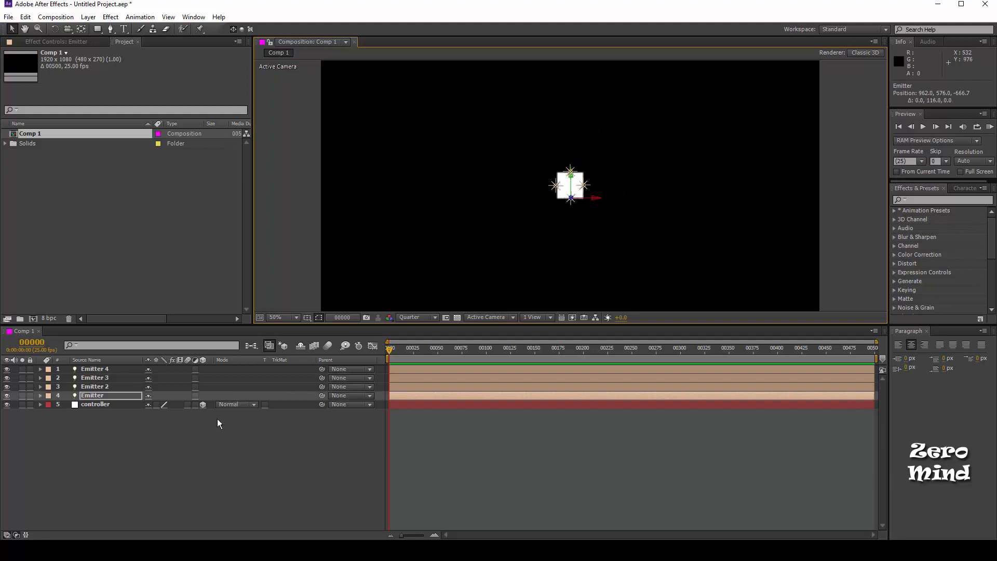
{"action": "key", "text": "F2"}
- Parent all four emitter lights to the controller layer
{"action": "left_click", "coordinate": [113, 370]}
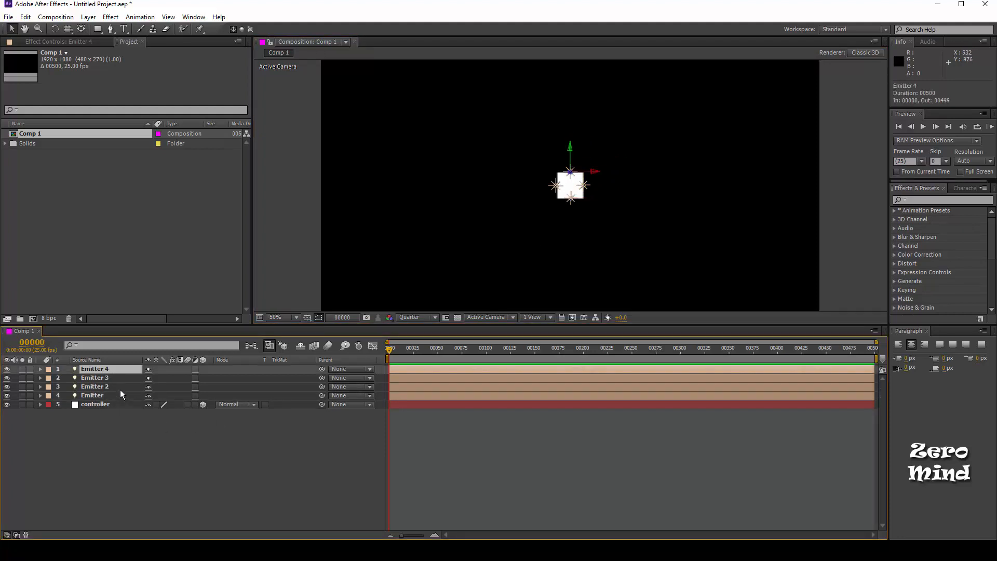
{"action": "left_click", "coordinate": [120, 395], "text": "shift"}
{"action": "left_click_drag", "start_coordinate": [324, 367], "coordinate": [109, 404]}
{"action": "left_click", "coordinate": [248, 451]}
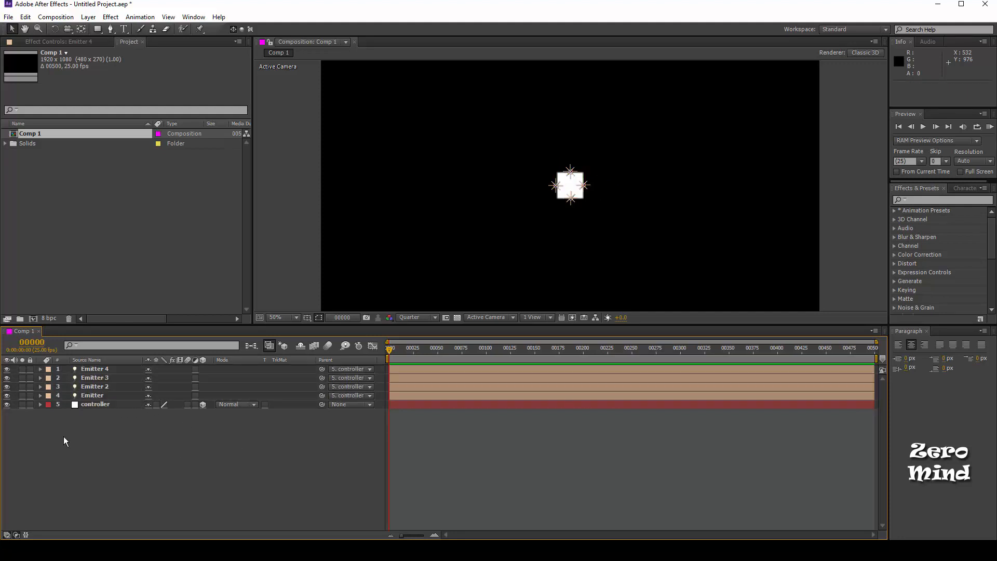
- Create a white solid named particular at the composition's size, 1920 by 1080 px
{"action": "key", "text": "ctrl+y"}
{"action": "type", "text": "particular"}
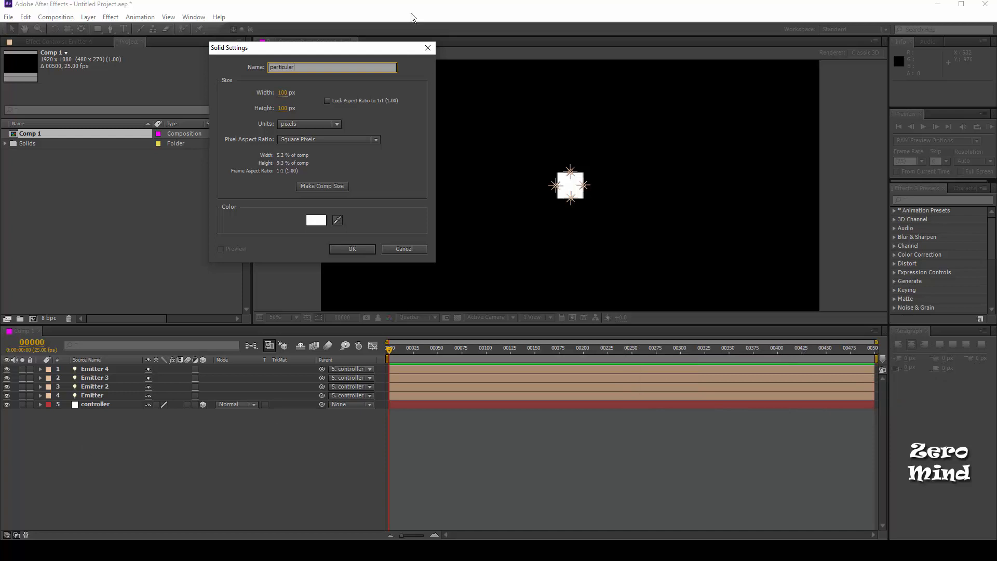
{"action": "left_click", "coordinate": [328, 187]}
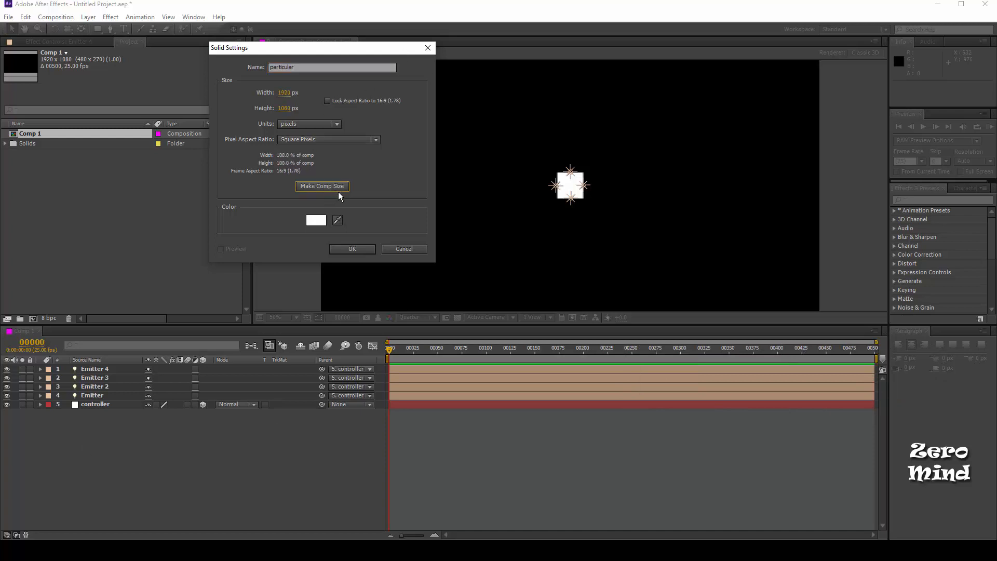
{"action": "left_click", "coordinate": [359, 251]}
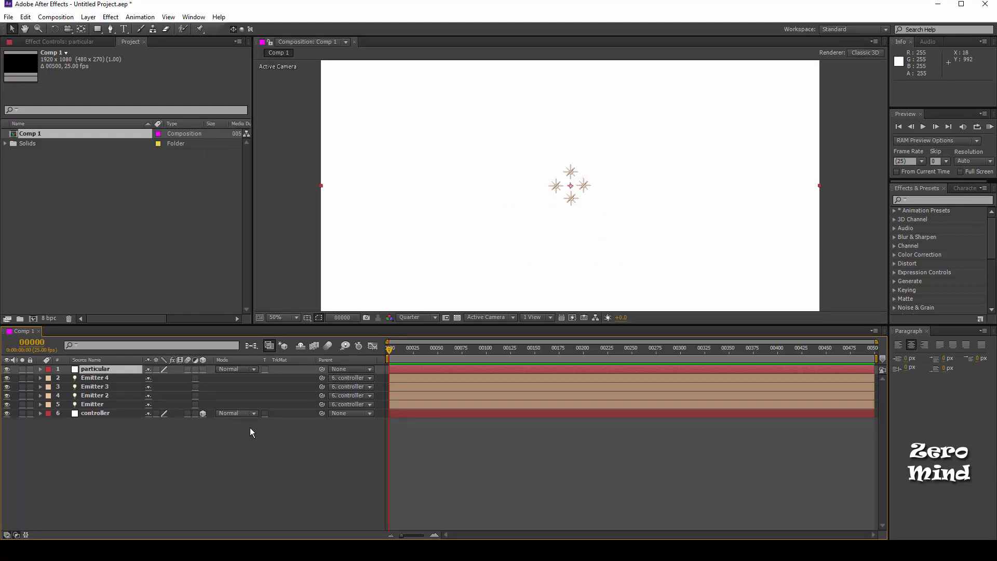
- Apply the Trapcode Particular effect to the particular solid and expand its Emitter settings
{"action": "left_click", "coordinate": [110, 17]}
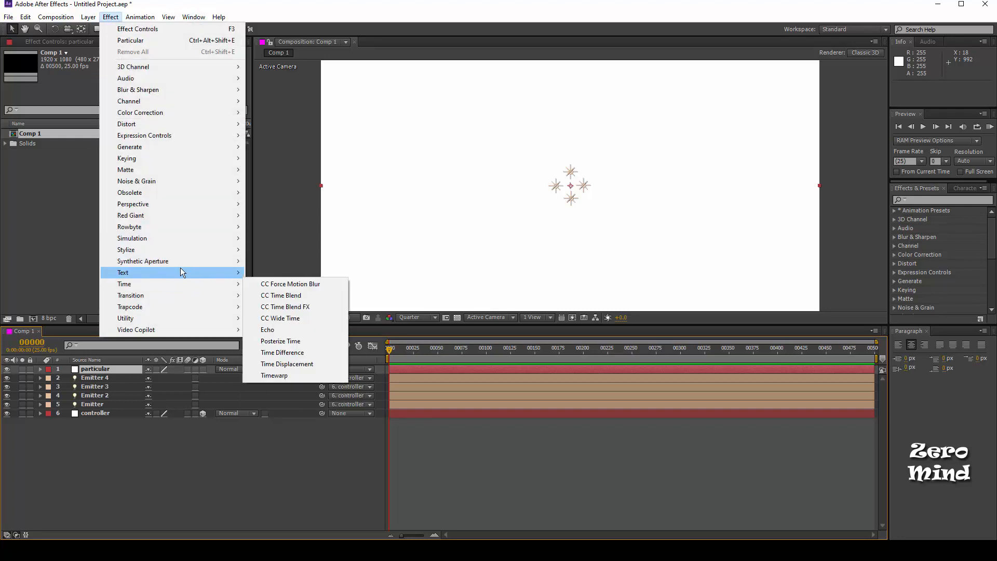
{"action": "mouse_move", "coordinate": [182, 306]}
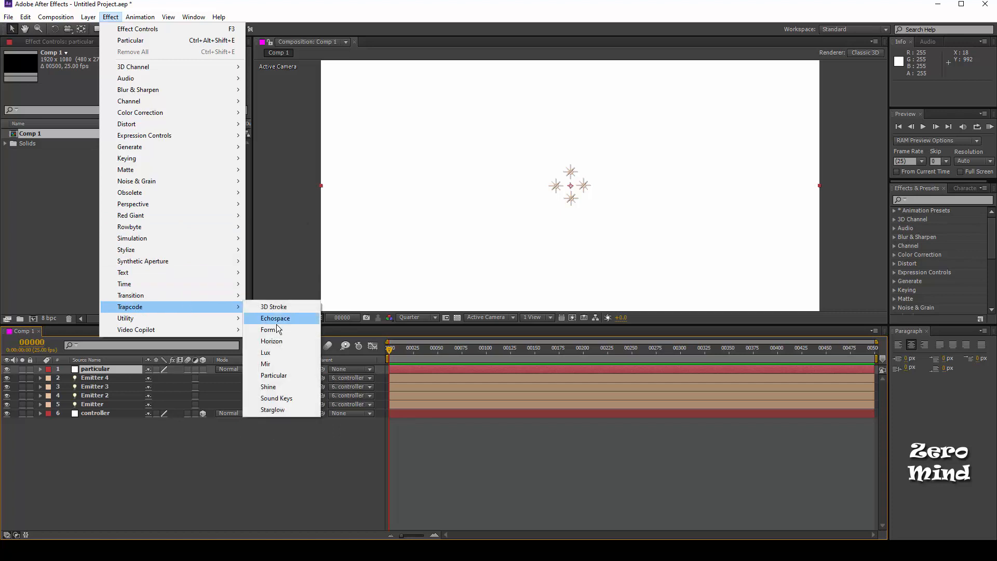
{"action": "left_click", "coordinate": [274, 375]}
{"action": "left_click", "coordinate": [13, 79]}
{"action": "left_click", "coordinate": [232, 482]}
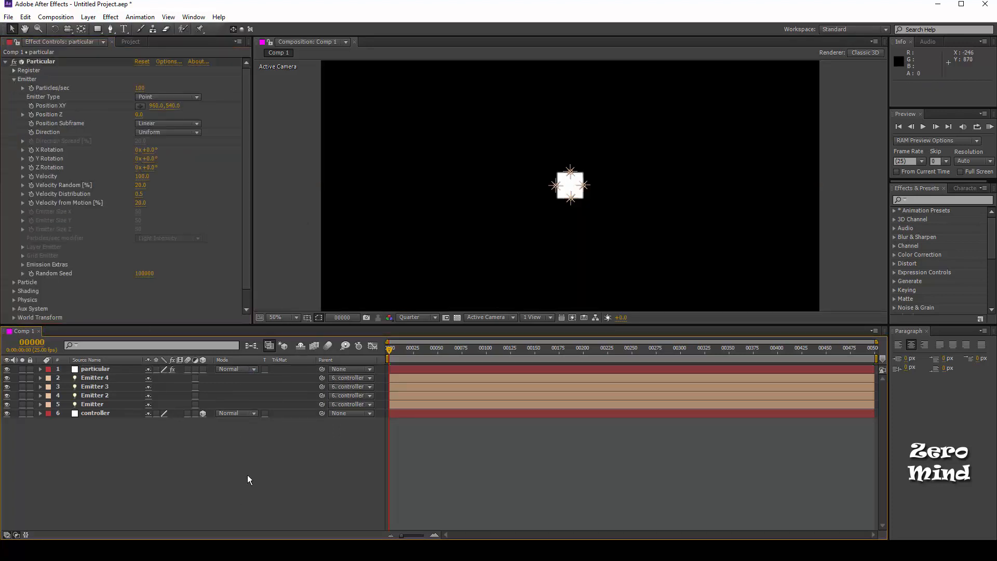
- Set the emitter's Particles/sec to 5000 and hide the emitter lights and the controller layer
{"action": "left_click", "coordinate": [139, 89]}
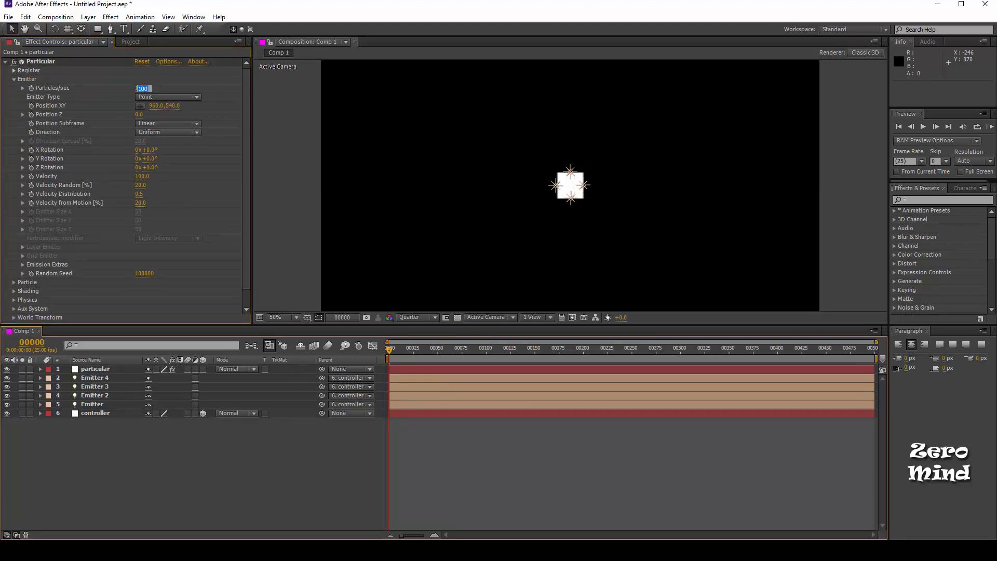
{"action": "type", "text": "5000"}
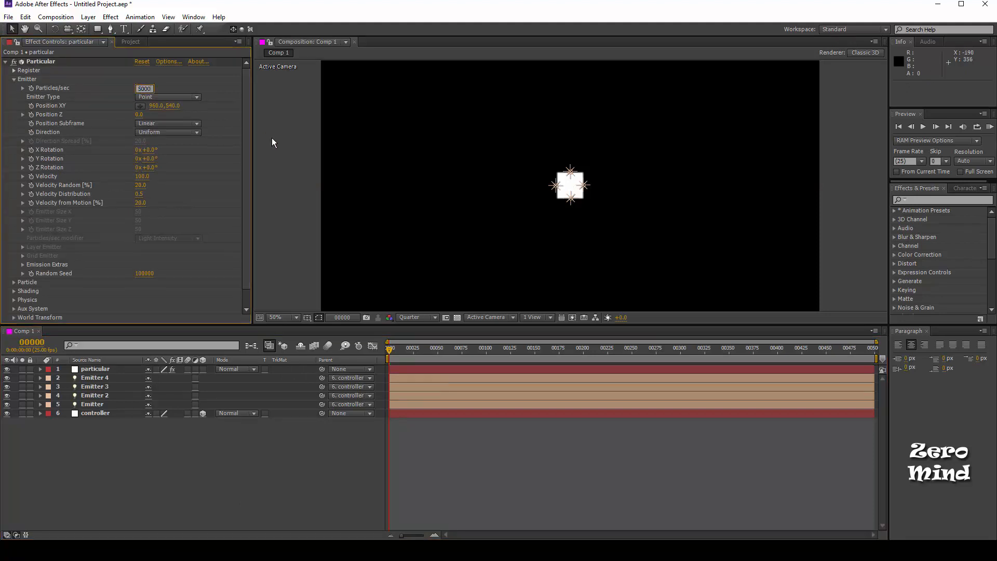
{"action": "key", "text": "Return"}
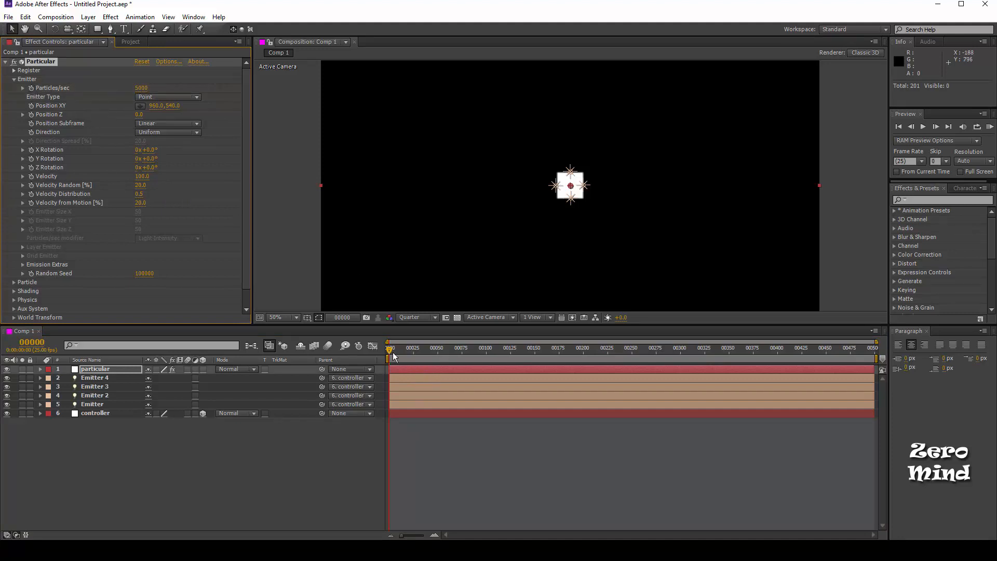
{"action": "left_click_drag", "start_coordinate": [7, 396], "coordinate": [7, 413]}
- Switch the time display to timecode and keyframe Particles/sec at 5000 on 0:00:01:00 and at 0 on 0:00:01:01
{"action": "left_click_drag", "start_coordinate": [390, 349], "coordinate": [415, 351]}
{"action": "left_click", "coordinate": [46, 349], "text": "ctrl"}
{"action": "left_click", "coordinate": [31, 88]}
{"action": "left_click", "coordinate": [141, 88]}
{"action": "type", "text": "0"}
{"action": "key", "text": "Return"}
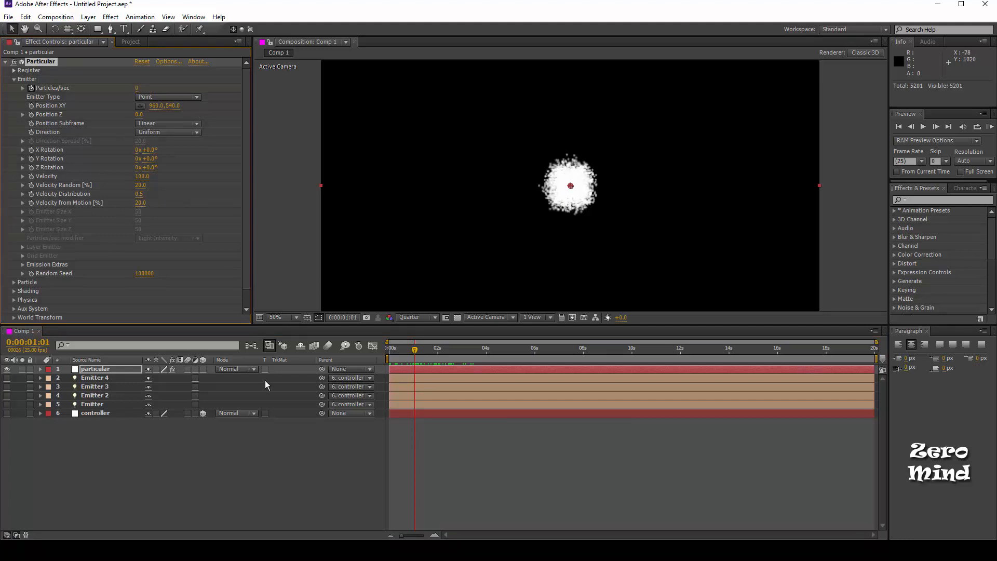
{"action": "left_click", "coordinate": [246, 462]}
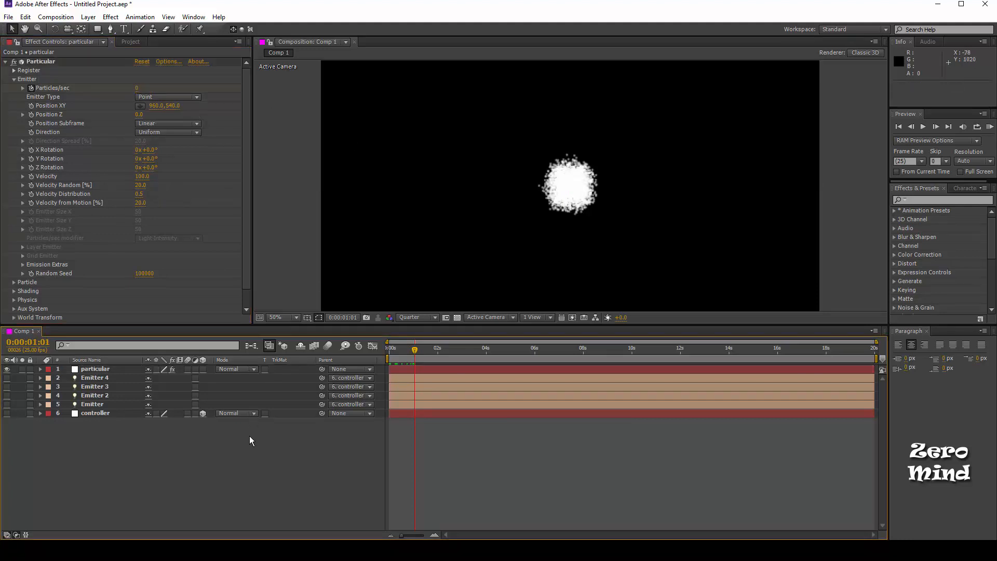
- Set the Emitter Type to Light(s), Velocity to 5, and both Velocity Random and Velocity Distribution to 0
{"action": "left_click", "coordinate": [191, 95]}
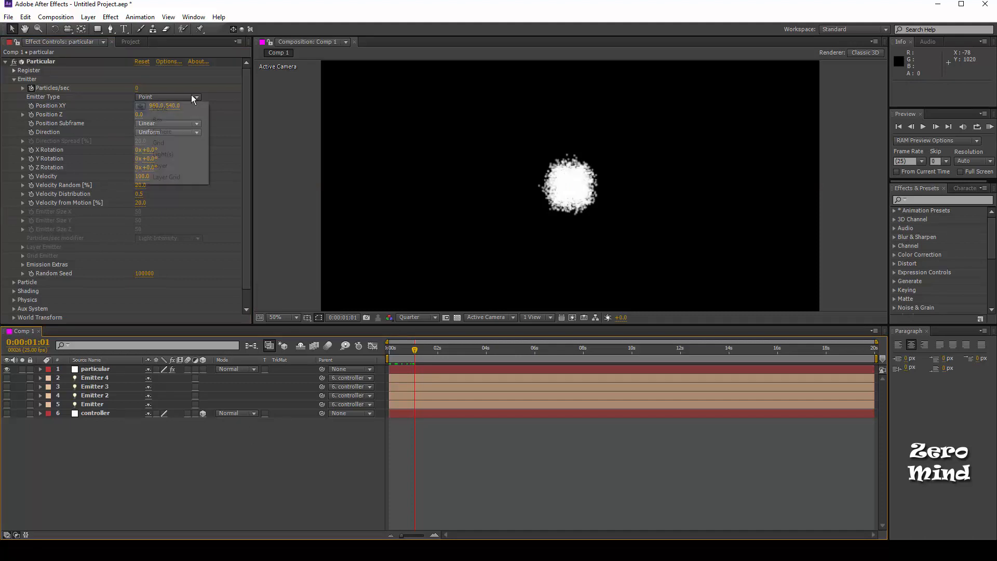
{"action": "left_click", "coordinate": [170, 154]}
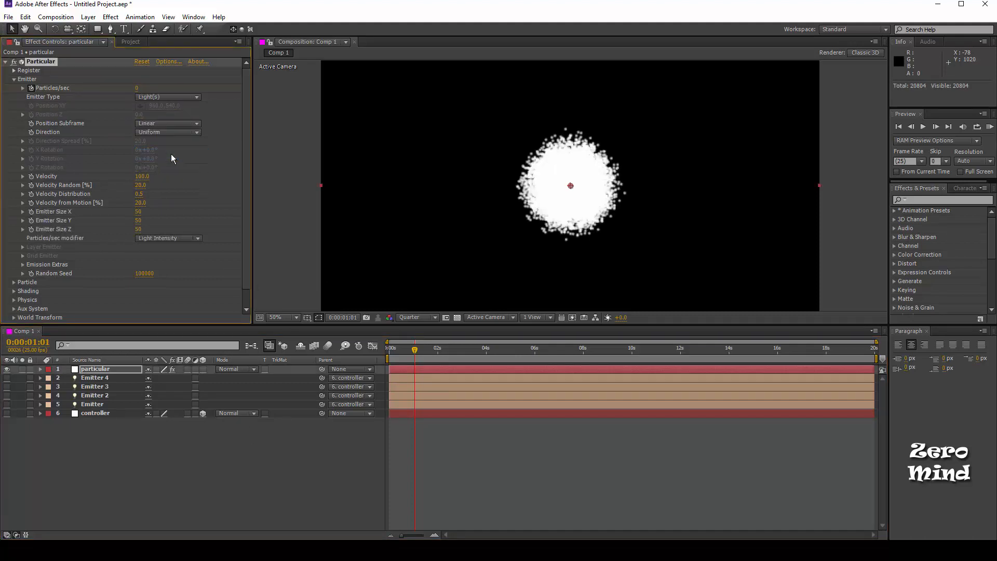
{"action": "left_click", "coordinate": [142, 176]}
{"action": "type", "text": "0"}
{"action": "key", "text": "Return"}
{"action": "type", "text": "0"}
{"action": "left_click", "coordinate": [141, 195]}
{"action": "type", "text": "0"}
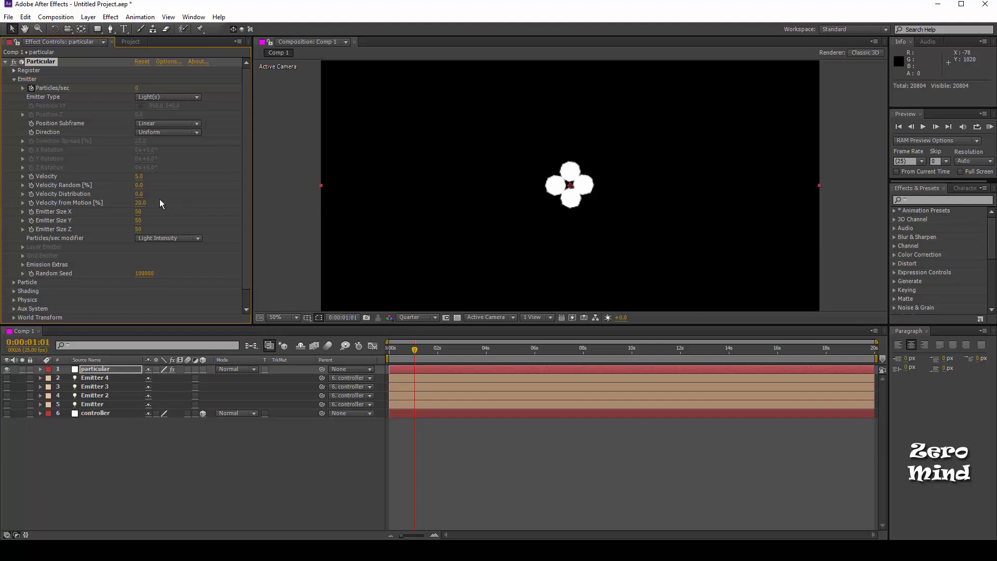
- Set Velocity from Motion to 10% and the Emitter Size X, Y and Z to 25 each
{"action": "left_click", "coordinate": [141, 203]}
{"action": "type", "text": "10"}
{"action": "key", "text": "Return"}
{"action": "left_click", "coordinate": [141, 212]}
{"action": "type", "text": "25"}
{"action": "key", "text": "Tab"}
{"action": "type", "text": "25"}
{"action": "key", "text": "Tab"}
{"action": "type", "text": "25"}
{"action": "key", "text": "Return"}
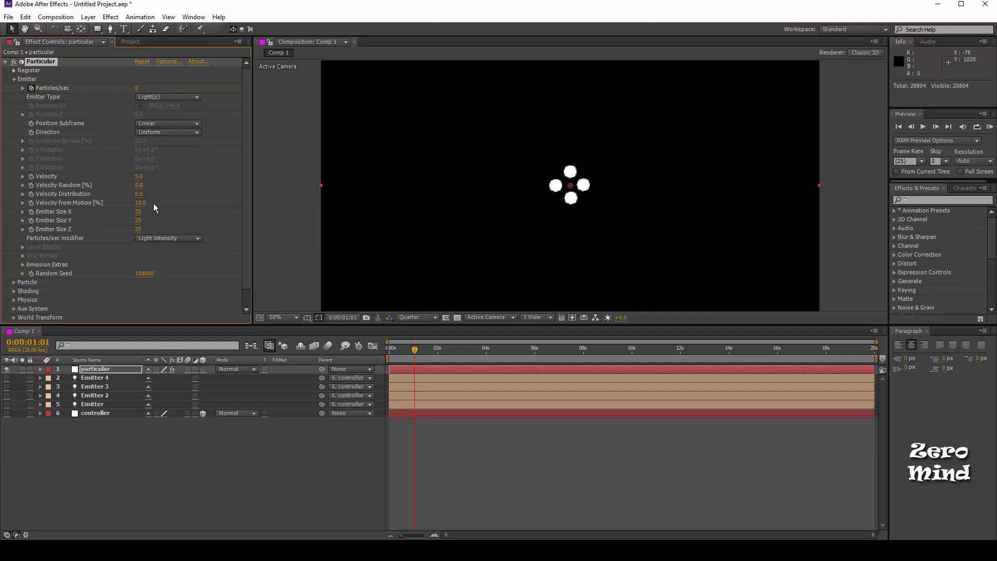
- Reveal the particular layer's keyframes in an enlarged timeline and set the Physics Time Factor to 0
{"action": "left_click", "coordinate": [115, 369]}
{"action": "key", "text": "u"}
{"action": "left_click_drag", "start_coordinate": [404, 535], "coordinate": [421, 533]}
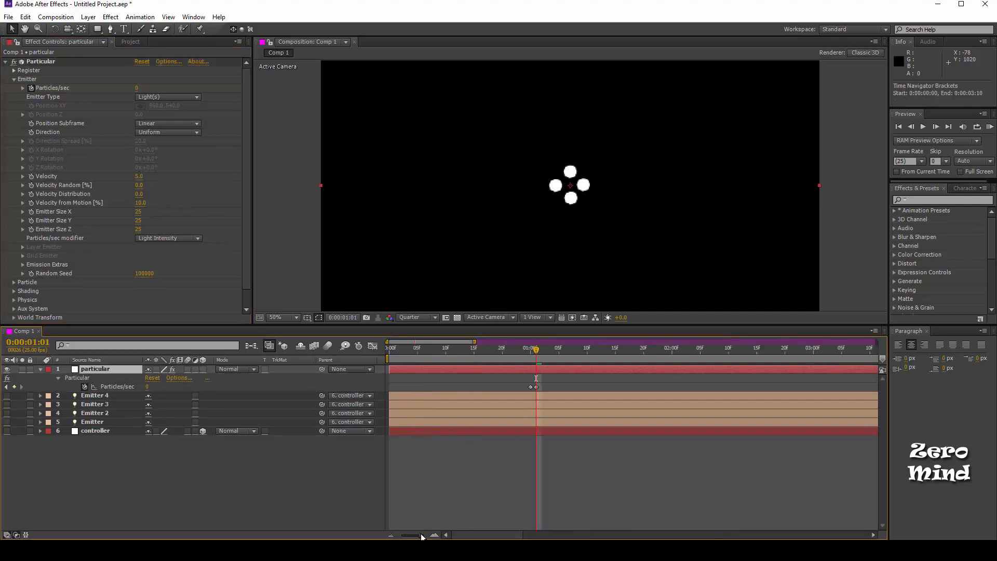
{"action": "left_click", "coordinate": [14, 299]}
{"action": "left_click_drag", "start_coordinate": [138, 277], "coordinate": [145, 278]}
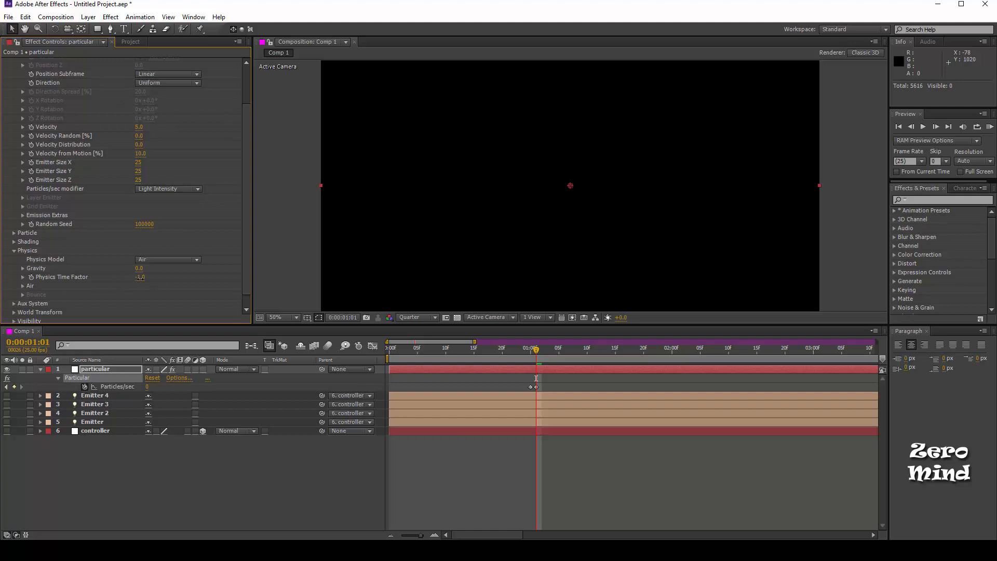
{"action": "left_click", "coordinate": [143, 278]}
{"action": "type", "text": "0"}
{"action": "key", "text": "Return"}
- Keyframe the Physics Time Factor at 0 on 0:00:01:00 and at 1 on 0:00:00:24
{"action": "key", "text": "Page_Up"}
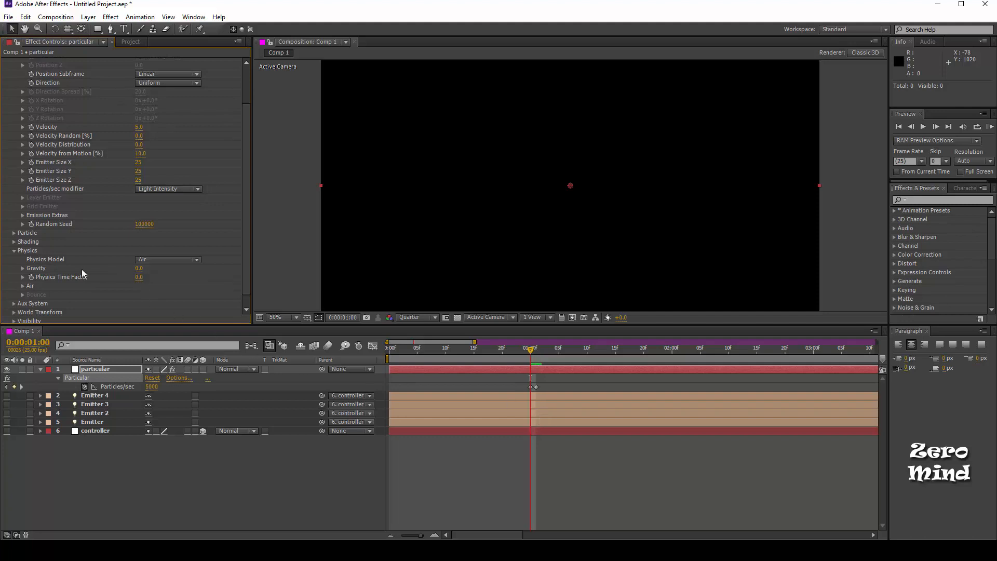
{"action": "key", "text": "Page_Up"}
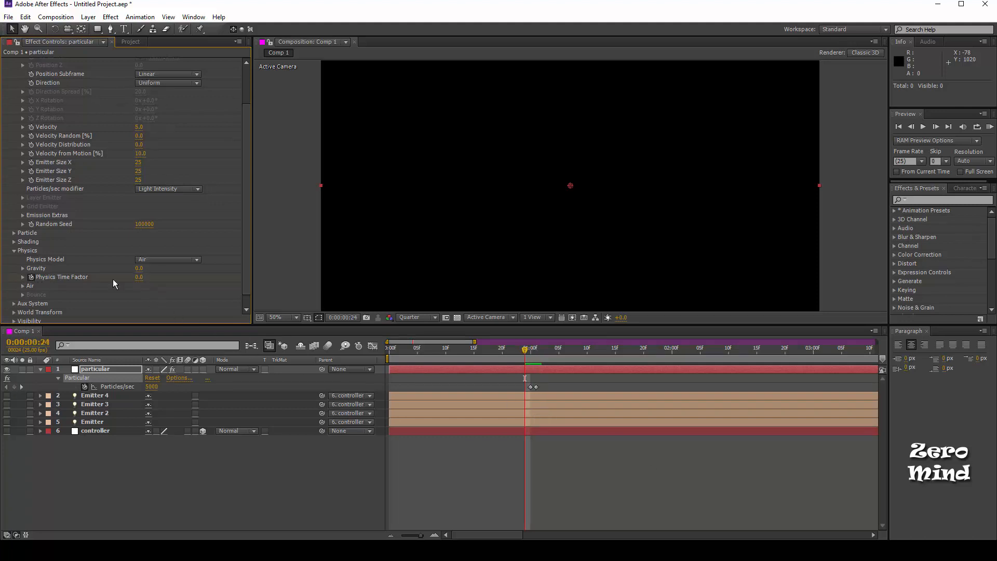
{"action": "key", "text": "Return"}
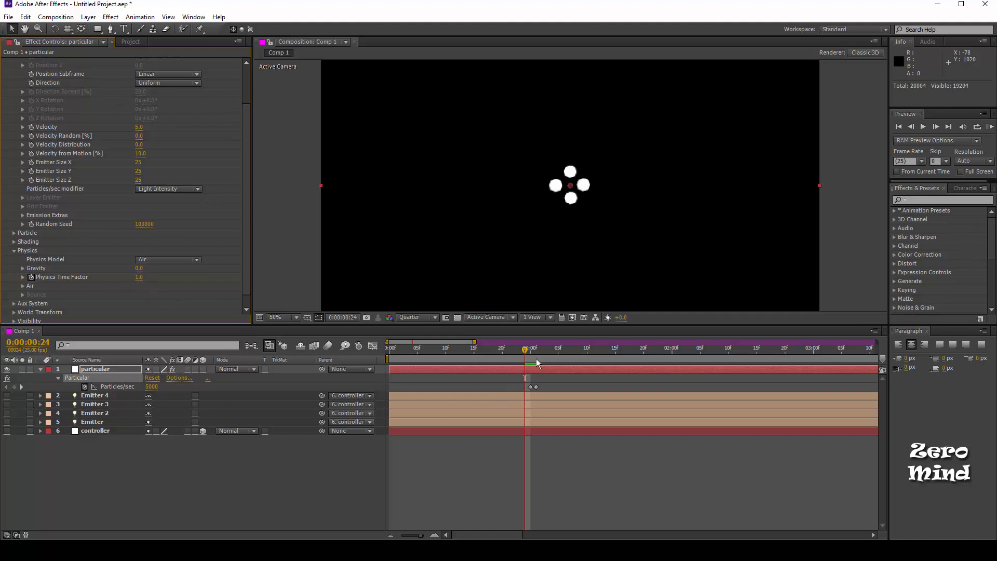
- Return to the first frame and make the controller layer visible again
{"action": "left_click_drag", "start_coordinate": [530, 349], "coordinate": [338, 366]}
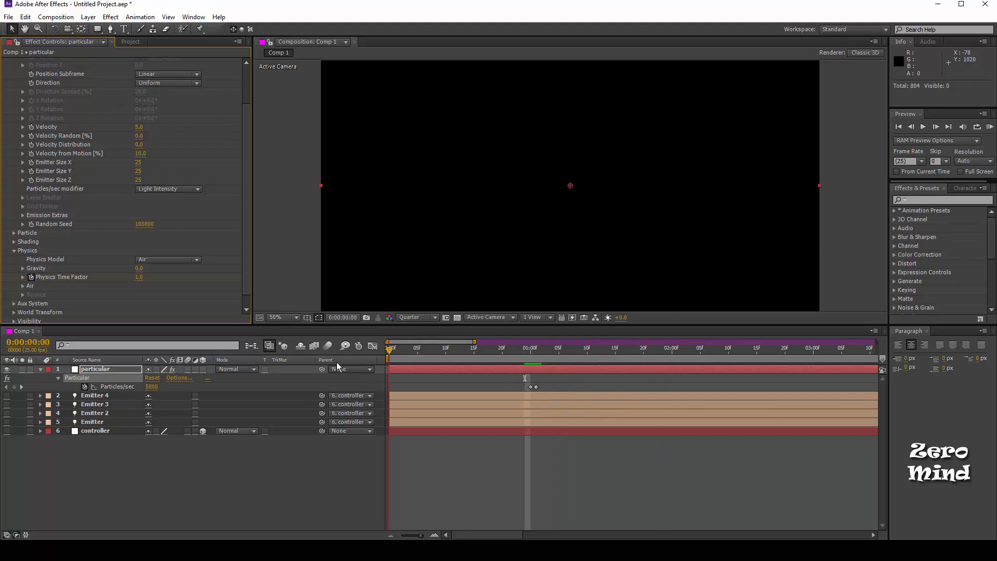
{"action": "left_click", "coordinate": [8, 454]}
{"action": "left_click", "coordinate": [7, 430]}
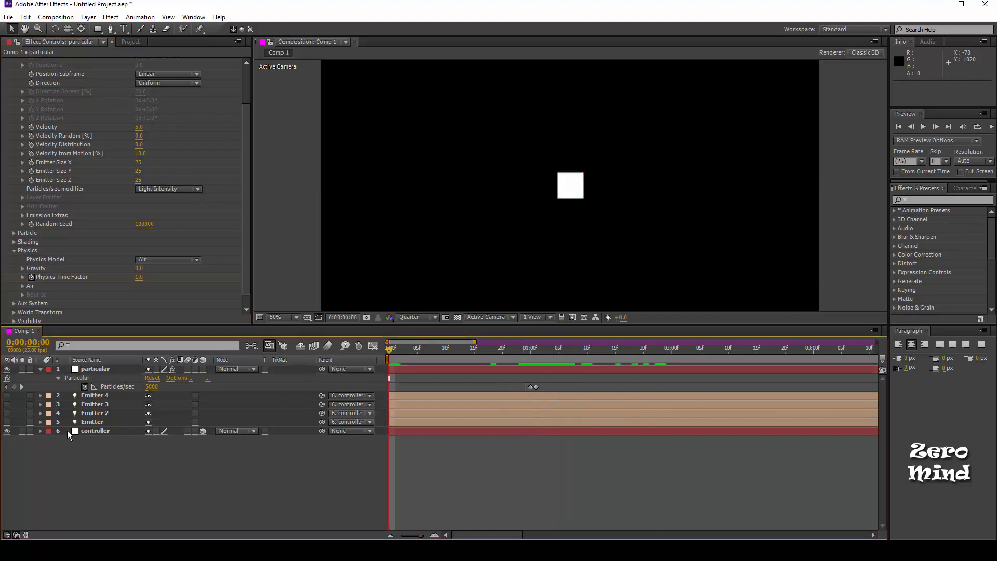
- Reveal the controller layer's rotation properties and add a Z Rotation keyframe at 0° on the first frame
{"action": "left_click", "coordinate": [95, 431]}
{"action": "left_click_drag", "start_coordinate": [386, 354], "coordinate": [389, 354]}
{"action": "key", "text": "r"}
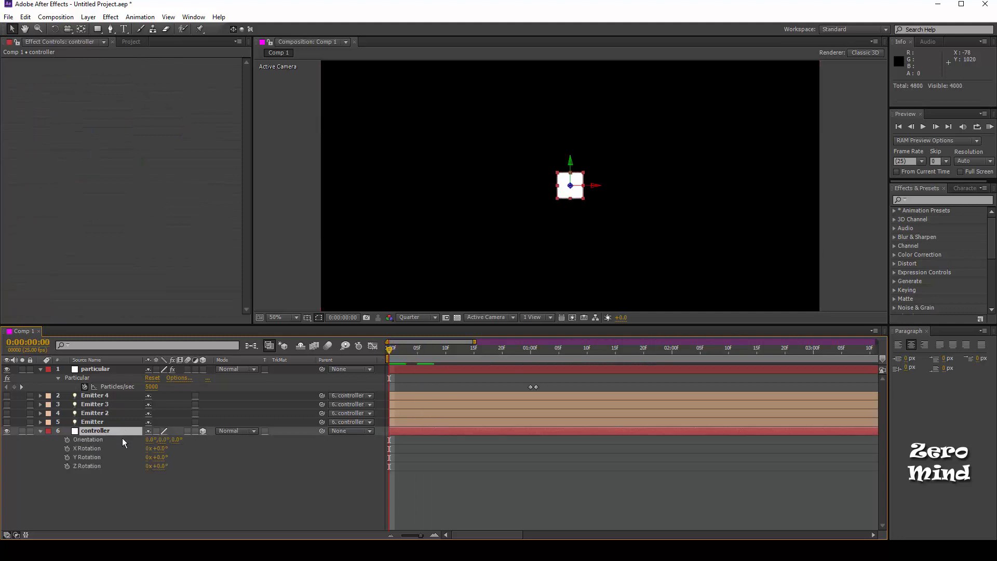
{"action": "left_click", "coordinate": [66, 466]}
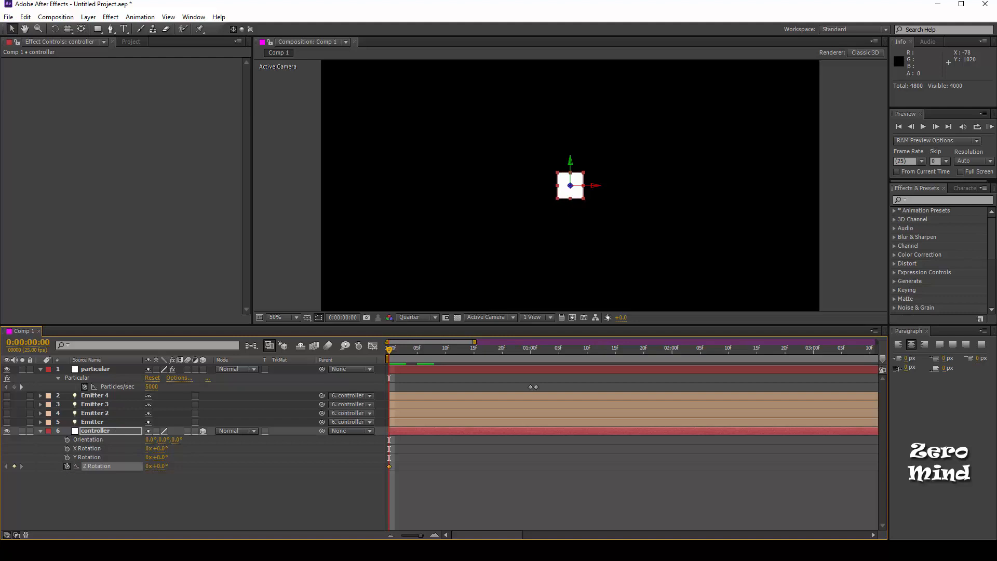
- Keyframe the controller's Z Rotation at one full turn (1x+0.0°) on 0:00:01:00
{"action": "left_click_drag", "start_coordinate": [391, 353], "coordinate": [522, 369]}
{"action": "key", "text": "Page_Down"}
{"action": "key", "text": "Page_Down"}
{"action": "key", "text": "Page_Down"}
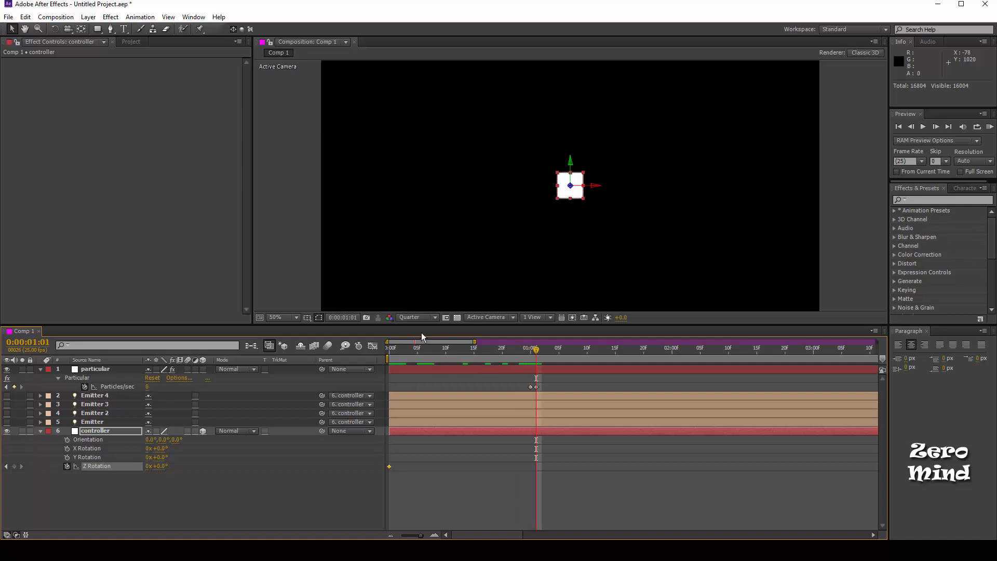
{"action": "key", "text": "Page_Up"}
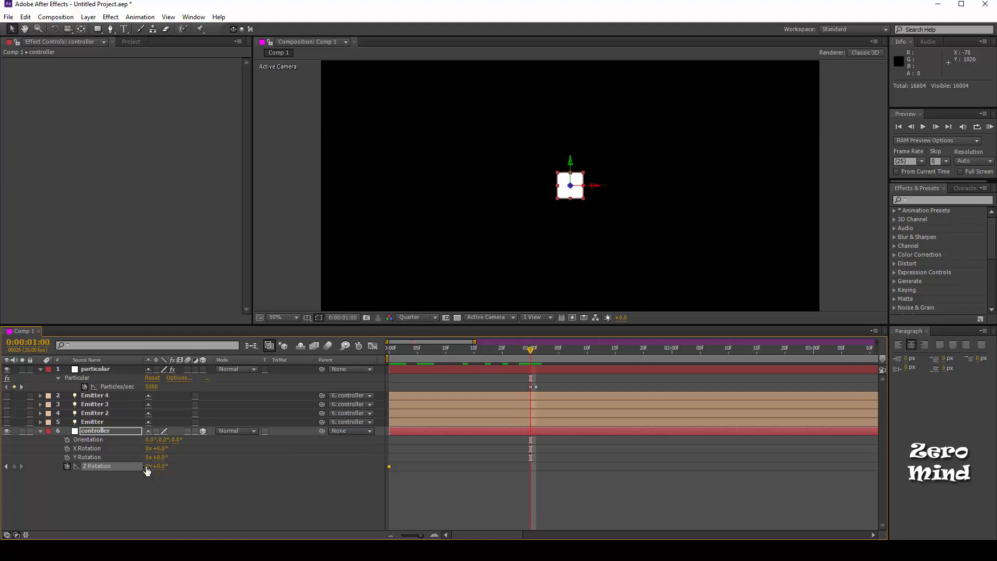
{"action": "type", "text": "230.4"}
{"action": "key", "text": "Return"}
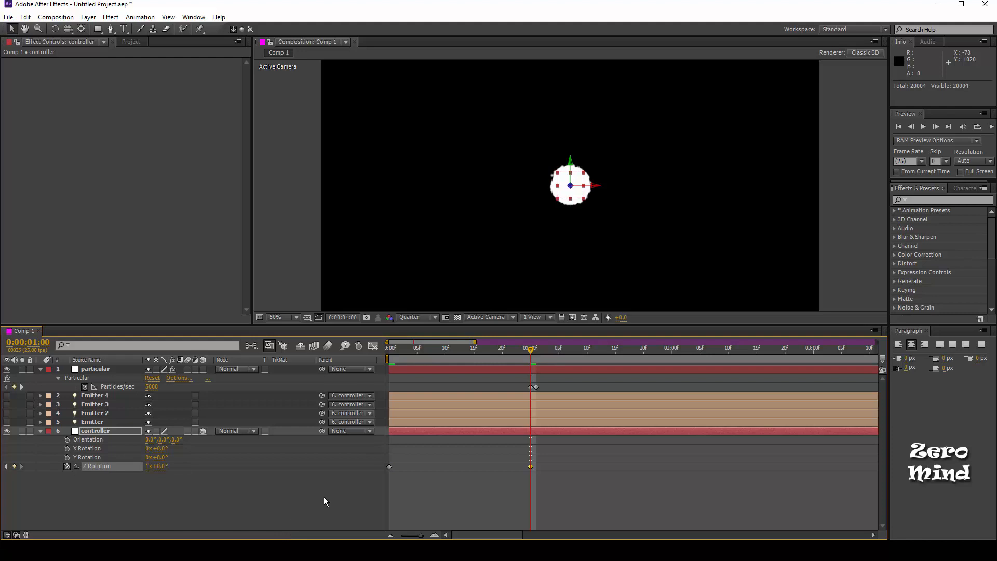
- Preview the rotation, then add a Scale keyframe at 100% to the controller layer on the first frame and reveal its keyframed properties
{"action": "key", "text": "KP_0"}
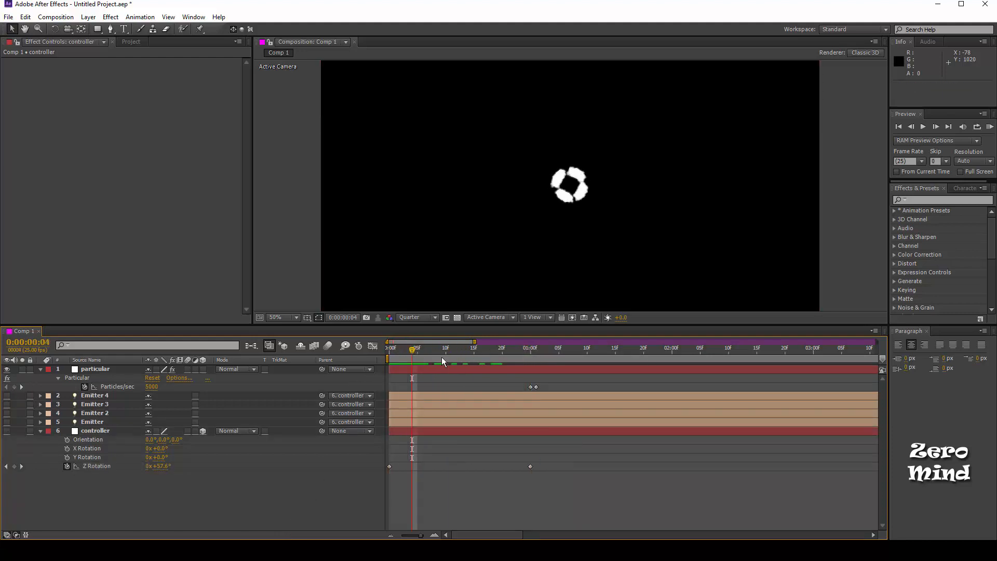
{"action": "left_click", "coordinate": [386, 355]}
{"action": "left_click", "coordinate": [94, 430]}
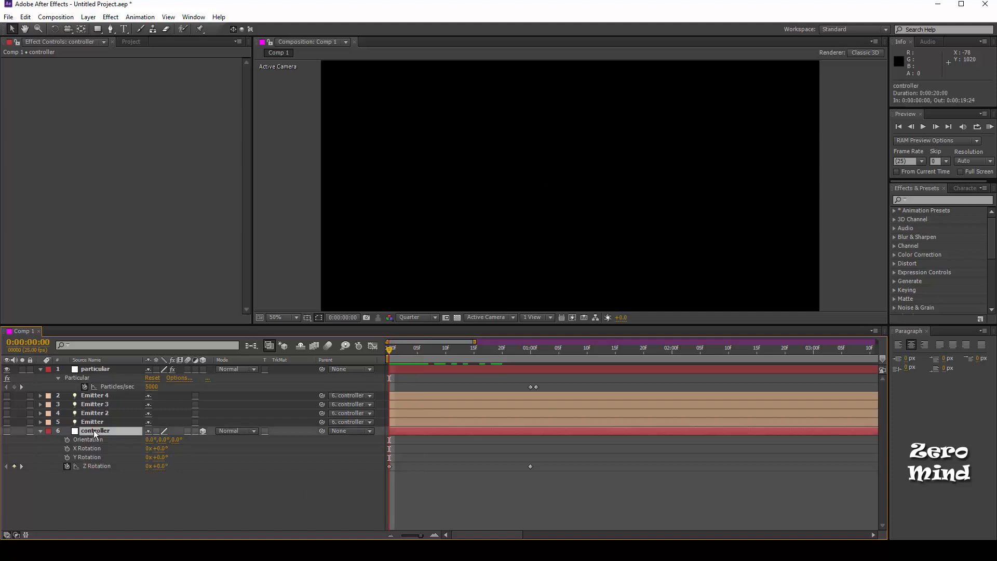
{"action": "key", "text": "s"}
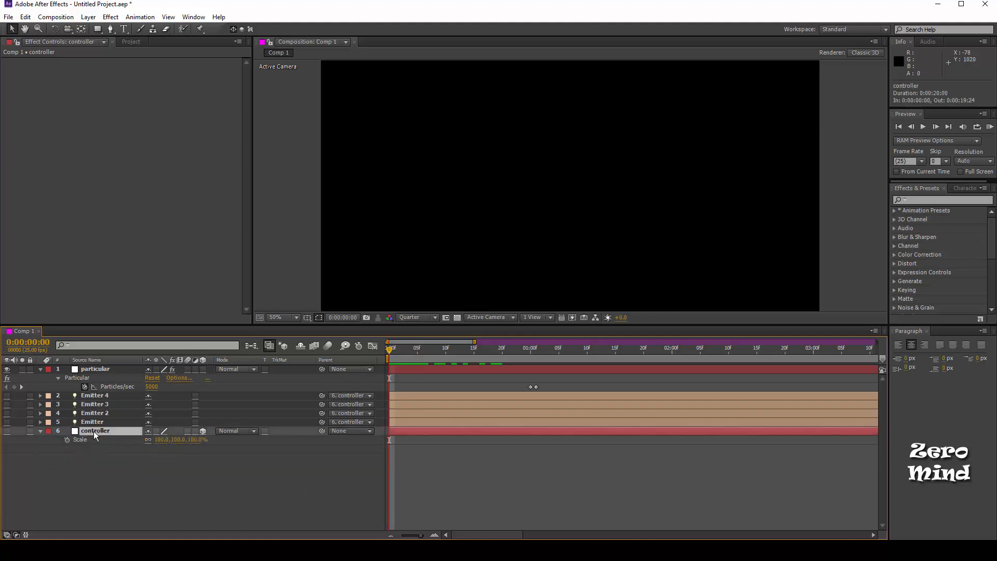
{"action": "left_click", "coordinate": [67, 439]}
{"action": "key", "text": "s"}
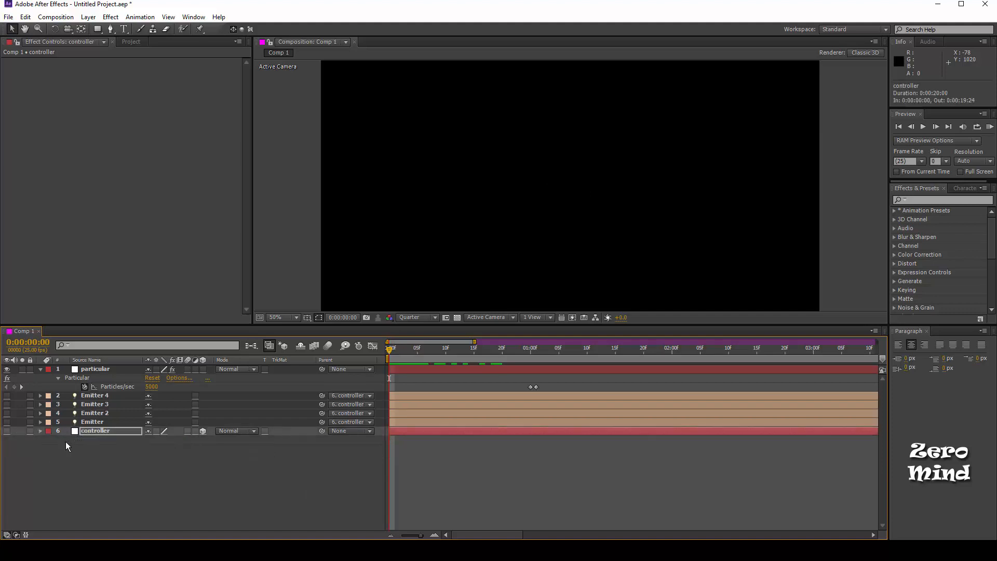
{"action": "key", "text": "u"}
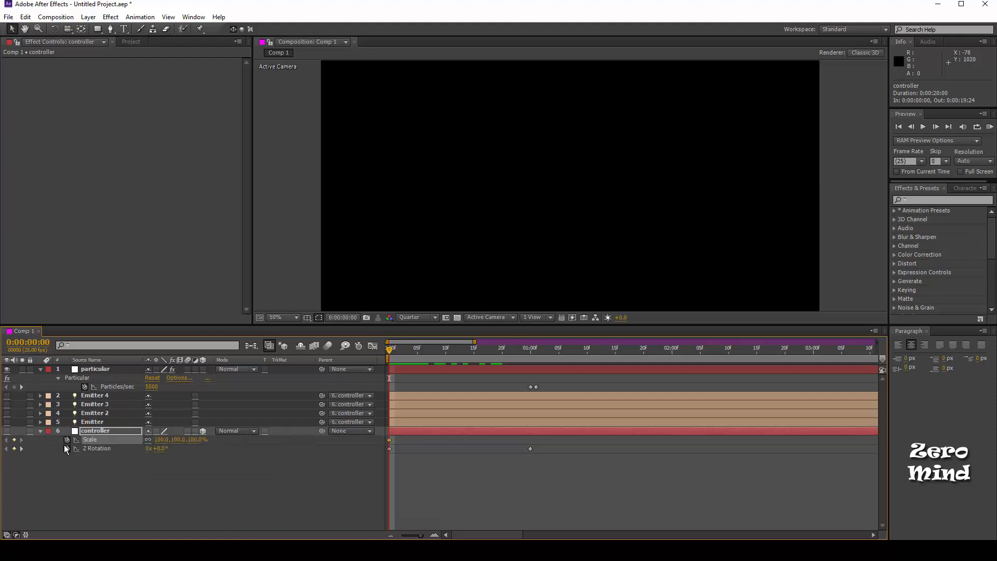
- Keyframe the controller's Scale at 10% on 0:00:01:00 and enter 100% on the first frame
{"action": "key", "text": "k"}
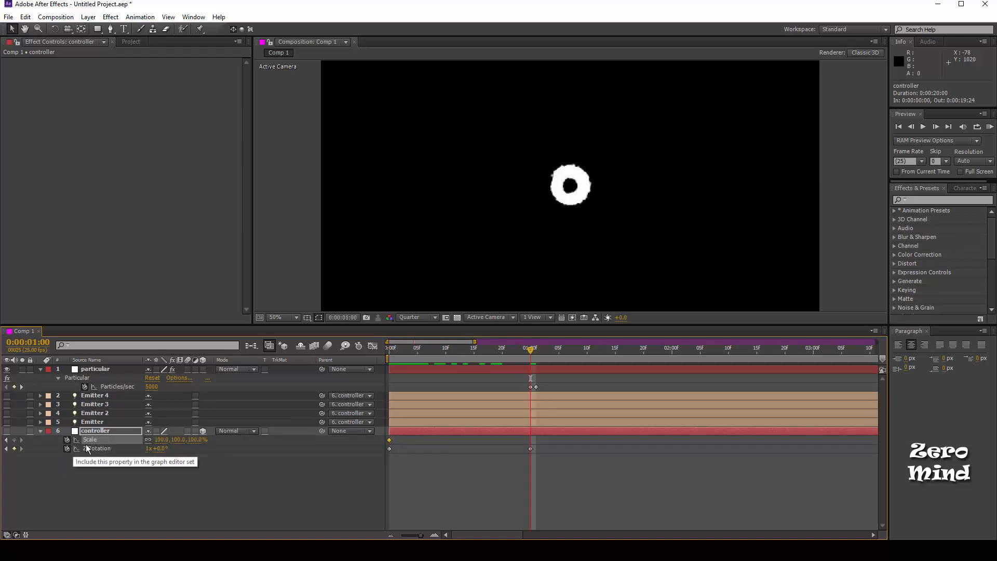
{"action": "left_click", "coordinate": [159, 441]}
{"action": "type", "text": "10"}
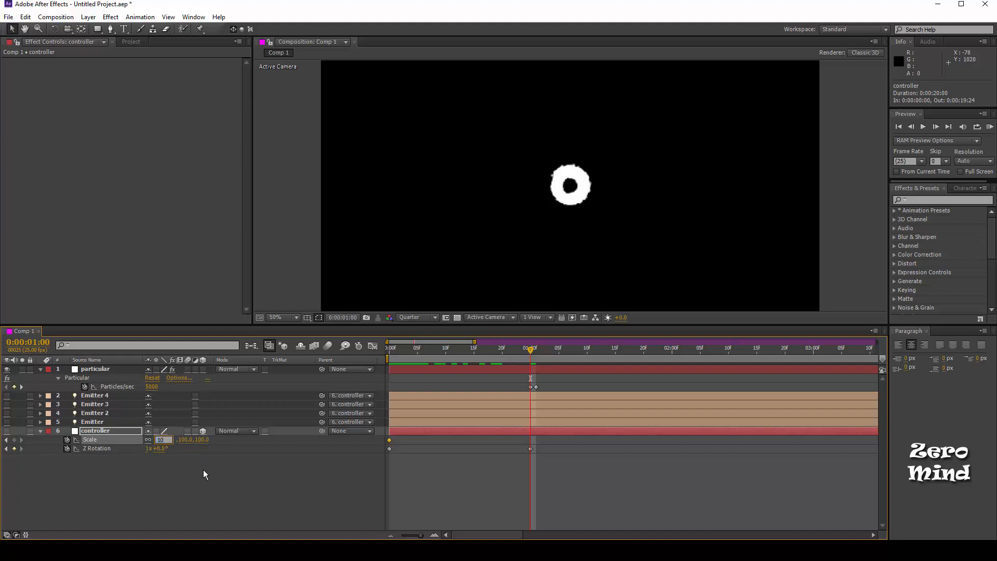
{"action": "key", "text": "Return"}
{"action": "key", "text": "Home"}
{"action": "left_click", "coordinate": [161, 439]}
{"action": "type", "text": "100"}
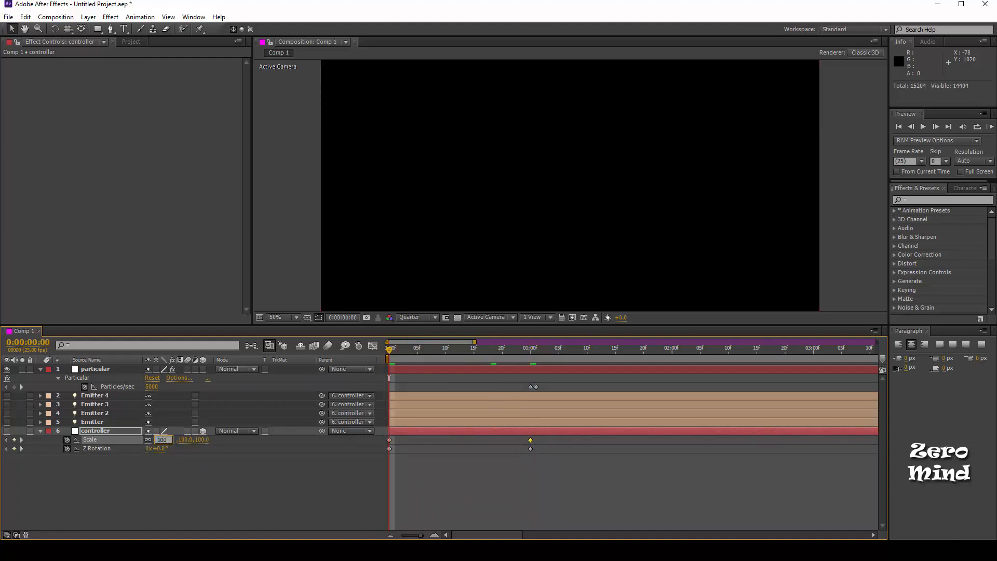
{"action": "key", "text": "Return"}
- Scrub through the animation to 0:00:01:06 and examine the whole particle spiral around the composition frame
{"action": "left_click", "coordinate": [406, 350]}
{"action": "left_click_drag", "start_coordinate": [407, 350], "coordinate": [564, 369]}
{"action": "key", "text": "comma"}
{"action": "key", "text": "comma"}
{"action": "key", "text": "comma"}
{"action": "key", "text": "comma"}
{"action": "key", "text": "period"}
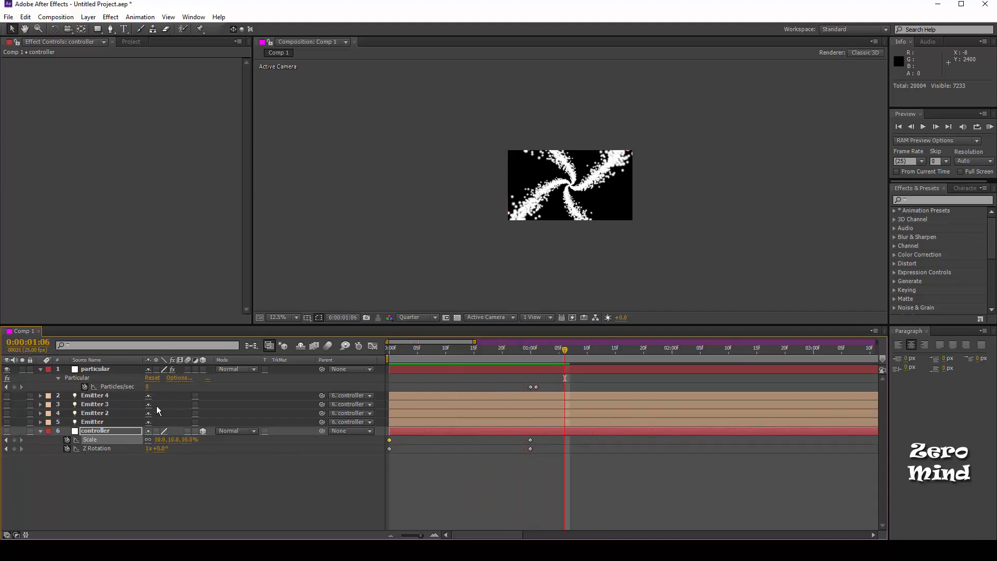
- Reveal the Position property of all four Emitter lights and turn on visibility for the lights and the controller layer
{"action": "left_click", "coordinate": [133, 396]}
{"action": "left_click", "coordinate": [106, 422]}
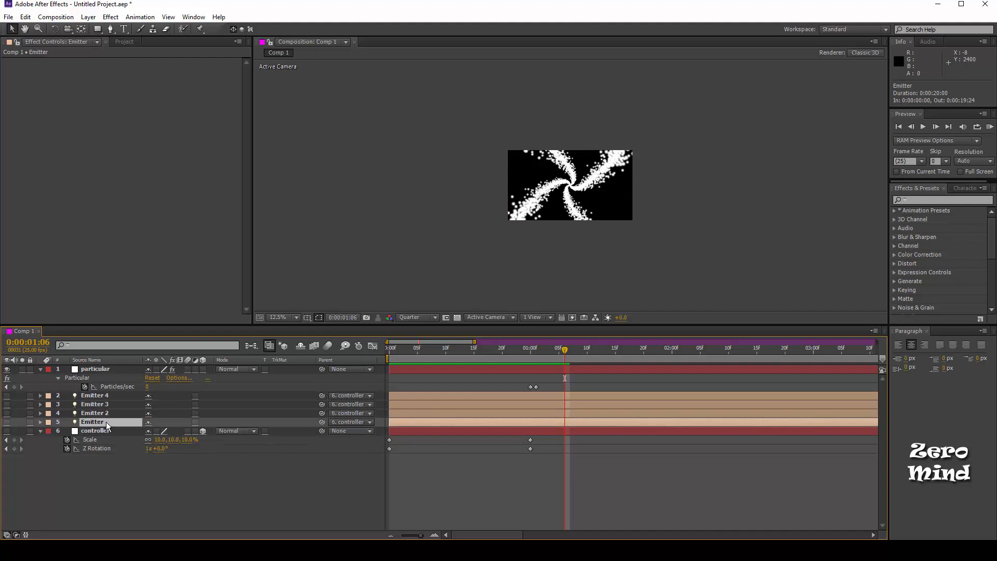
{"action": "left_click", "coordinate": [104, 397], "text": "shift"}
{"action": "key", "text": "p"}
{"action": "left_click", "coordinate": [214, 467]}
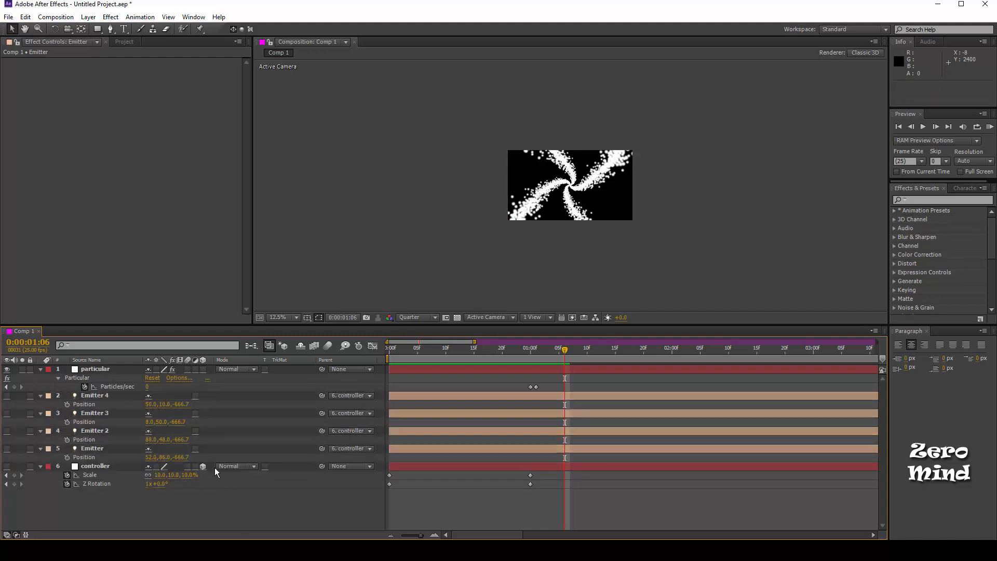
{"action": "left_click", "coordinate": [107, 396]}
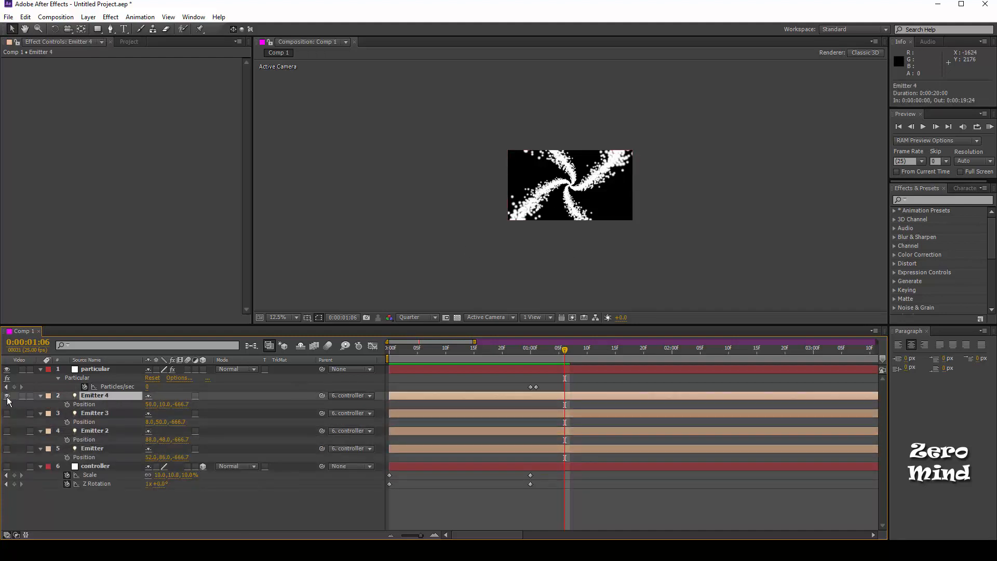
{"action": "scroll", "coordinate": [571, 184], "scroll_direction": "up", "scroll_amount": 4}
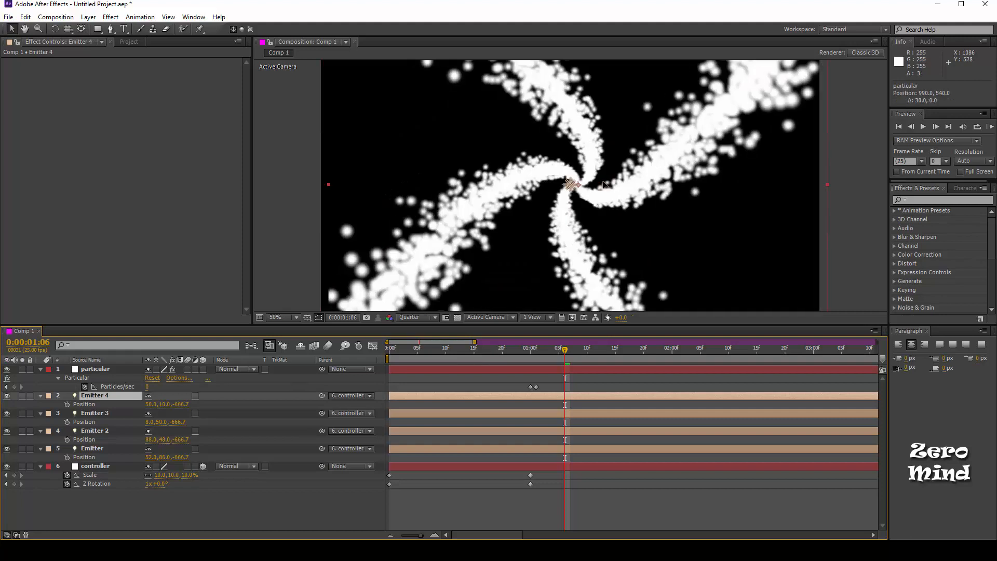
- Move the particular layer below the four Emitter lights in the layer order
{"action": "left_click", "coordinate": [98, 369]}
{"action": "left_click_drag", "start_coordinate": [104, 374], "coordinate": [96, 458]}
- Set Emitter 4's X position to 60 and Emitter's X position to 39, undoing the trial position changes on the other values
{"action": "left_click", "coordinate": [99, 378]}
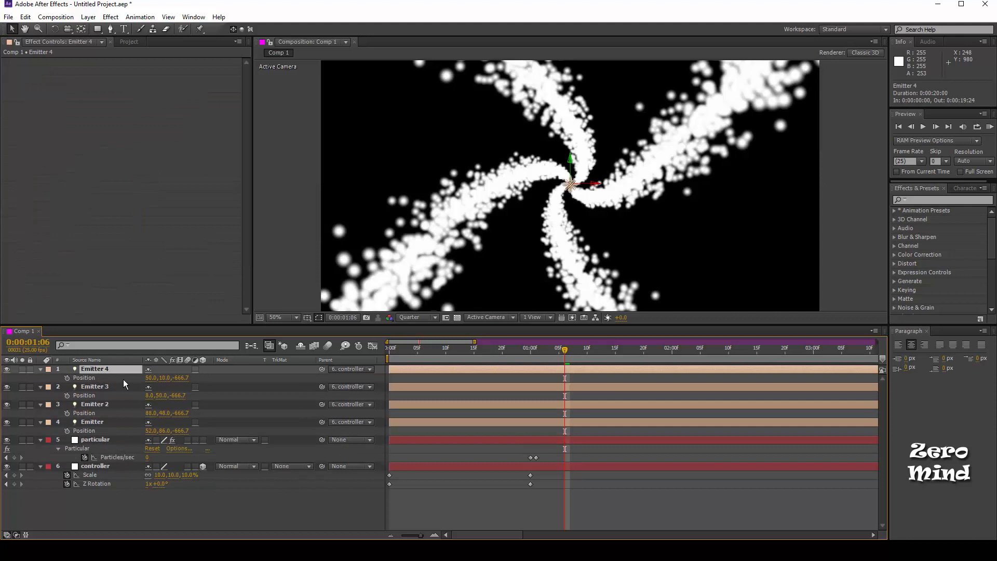
{"action": "left_click_drag", "start_coordinate": [602, 188], "coordinate": [570, 189]}
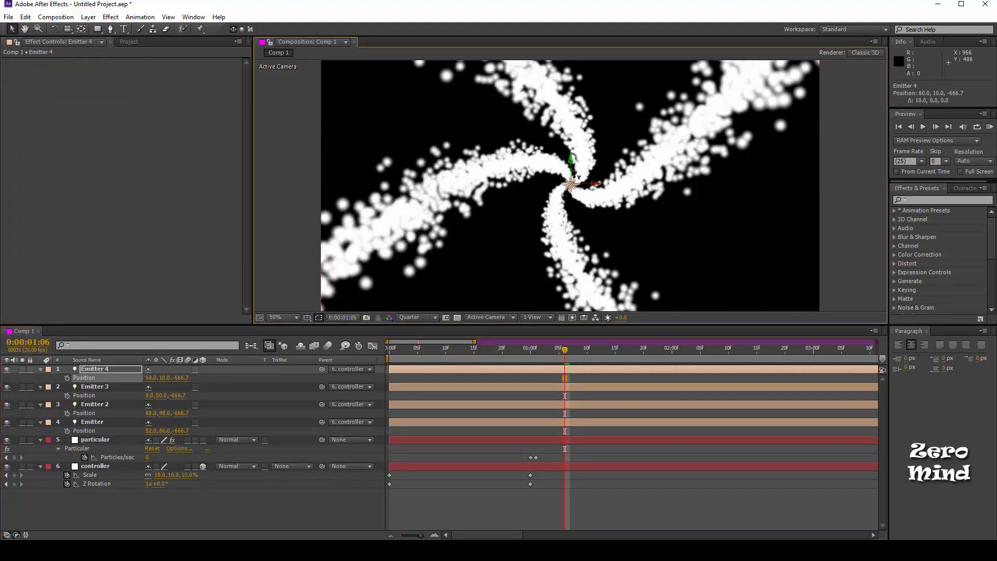
{"action": "scroll", "coordinate": [558, 170], "scroll_direction": "down", "scroll_amount": 2}
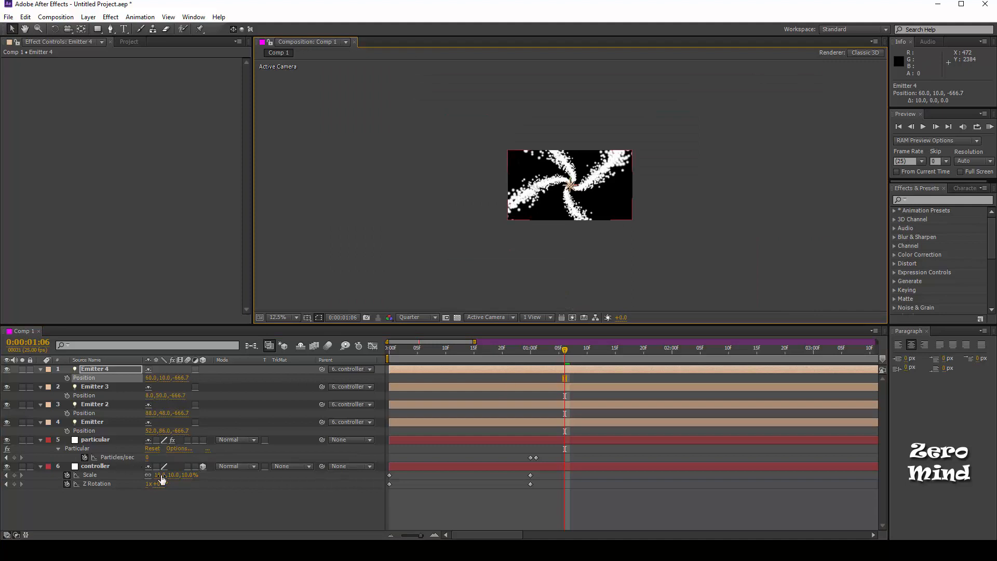
{"action": "left_click_drag", "start_coordinate": [147, 431], "coordinate": [162, 409]}
{"action": "left_click", "coordinate": [152, 420]}
{"action": "key", "text": "ctrl+z"}
{"action": "key", "text": "ctrl+z"}
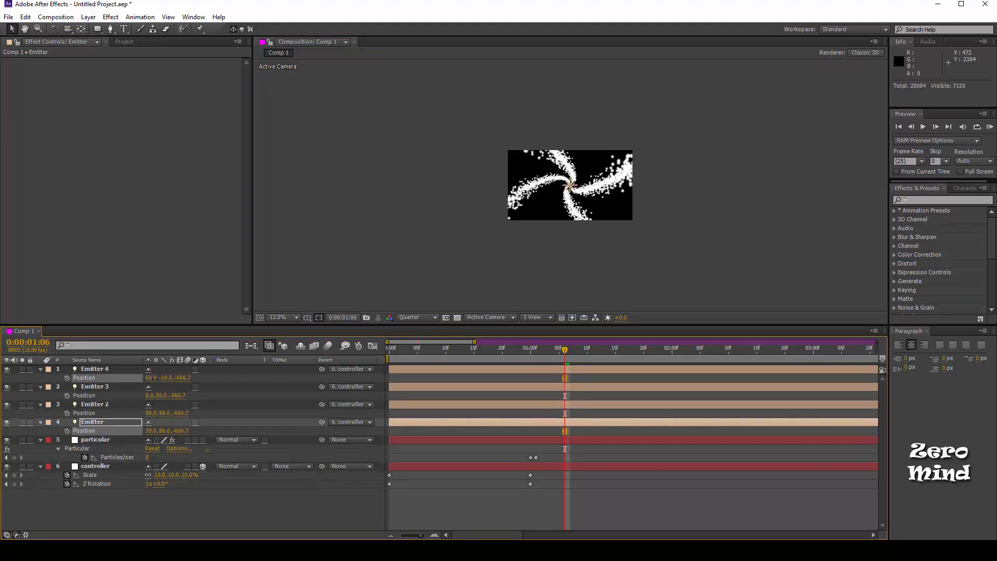
- Set the Z position of Emitter 4, Emitter 3, Emitter 2 and Emitter to 0
{"action": "left_click", "coordinate": [181, 379]}
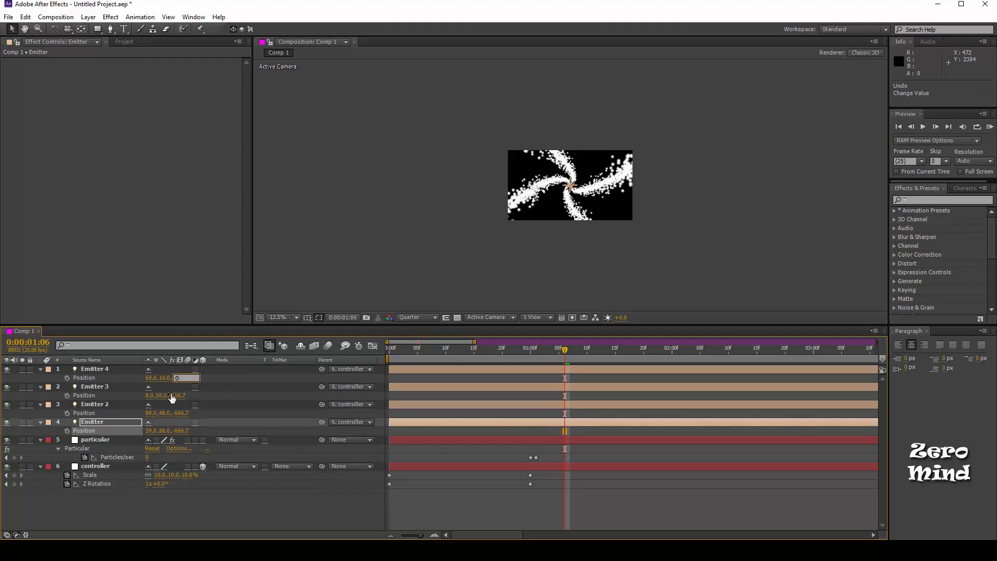
{"action": "type", "text": "0"}
{"action": "key", "text": "Return"}
{"action": "left_click", "coordinate": [183, 396]}
{"action": "type", "text": "0"}
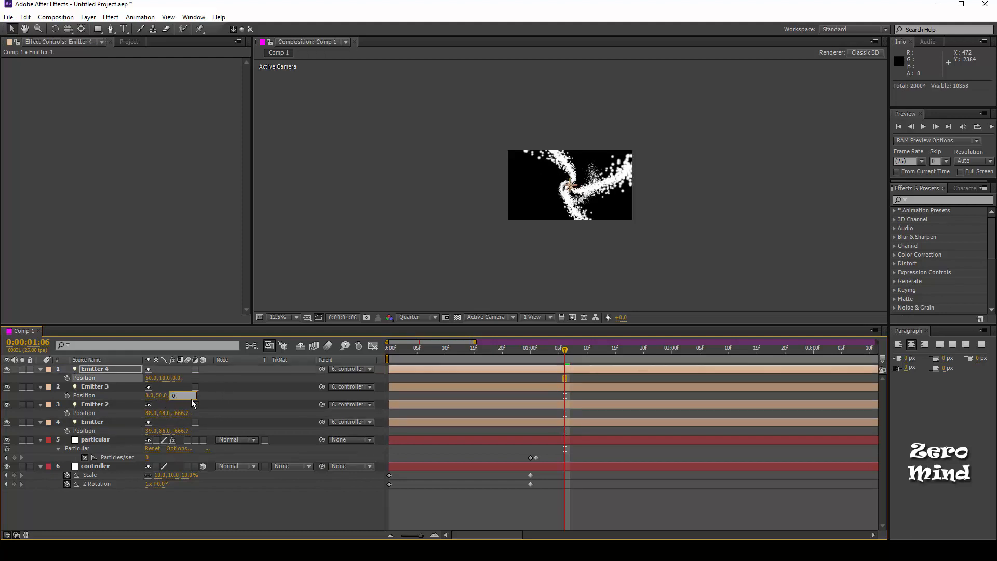
{"action": "key", "text": "Return"}
{"action": "left_click", "coordinate": [181, 413]}
{"action": "type", "text": "0"}
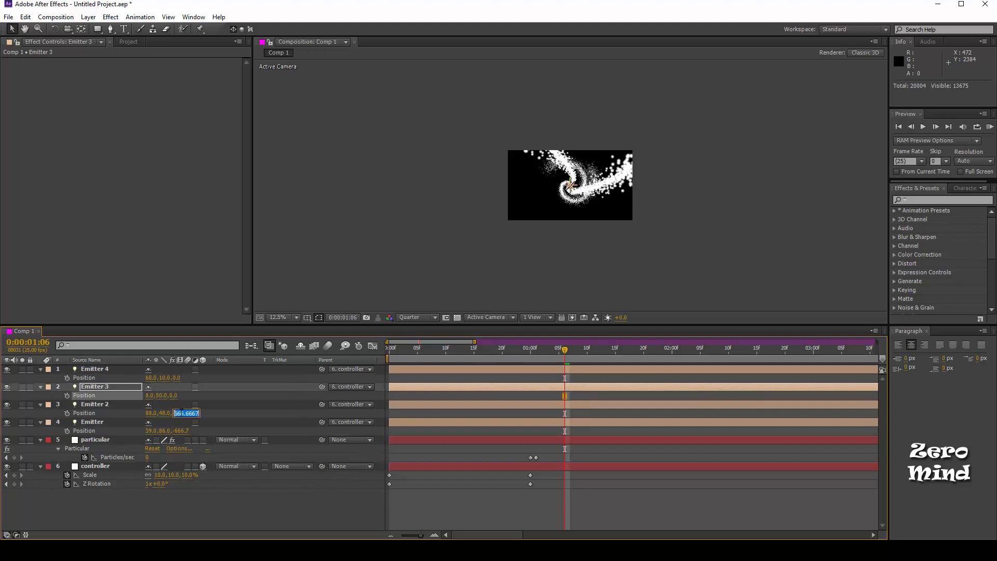
{"action": "key", "text": "Return"}
{"action": "left_click", "coordinate": [182, 431]}
{"action": "type", "text": "0"}
{"action": "key", "text": "Return"}
- Increase the Emitter light's Y position and shift Emitter 2 by 20 px to an X position of 108
{"action": "scroll", "coordinate": [641, 235], "scroll_direction": "up", "scroll_amount": 2}
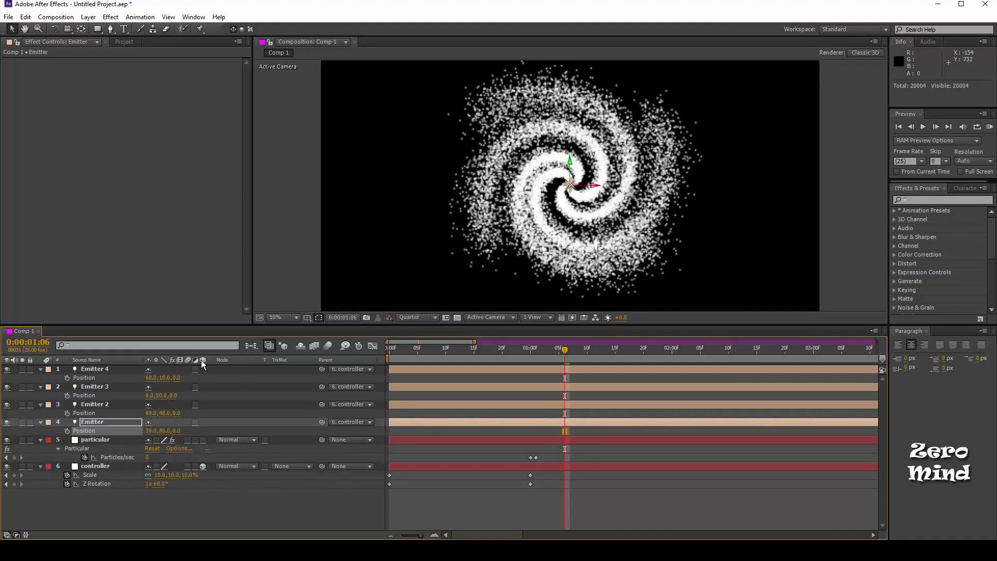
{"action": "left_click_drag", "start_coordinate": [596, 188], "coordinate": [570, 168]}
{"action": "left_click", "coordinate": [595, 195]}
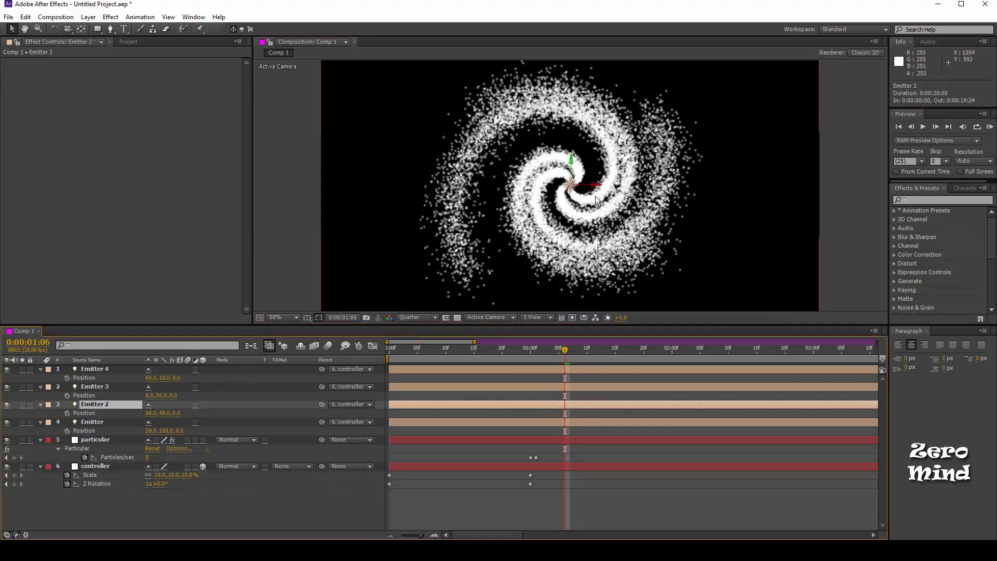
{"action": "key", "text": "shift+Right"}
{"action": "key", "text": "shift+Right"}
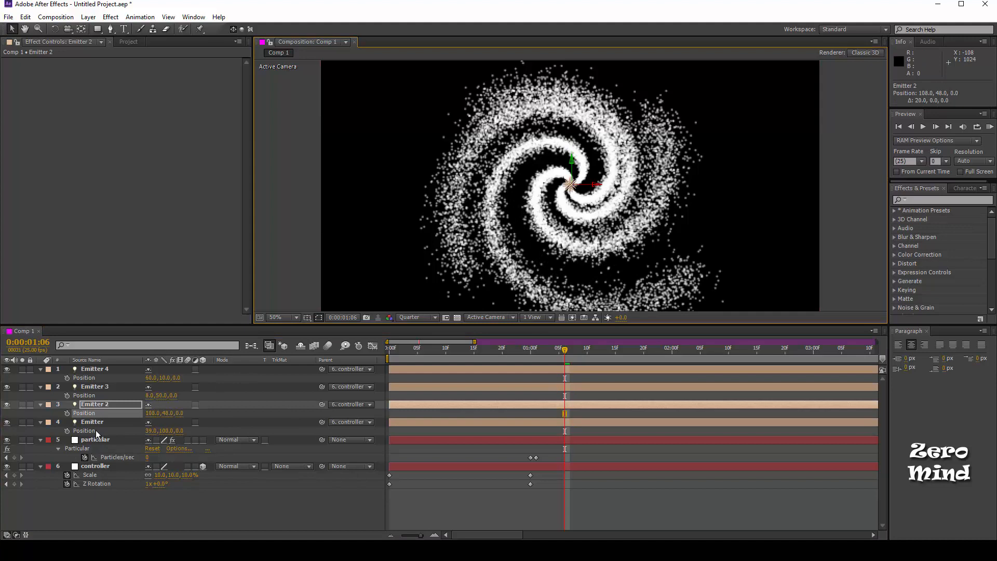
- Try shifting the Emitter light along its X axis and undo the move
{"action": "left_click", "coordinate": [96, 429]}
{"action": "left_click_drag", "start_coordinate": [590, 190], "coordinate": [590, 190]}
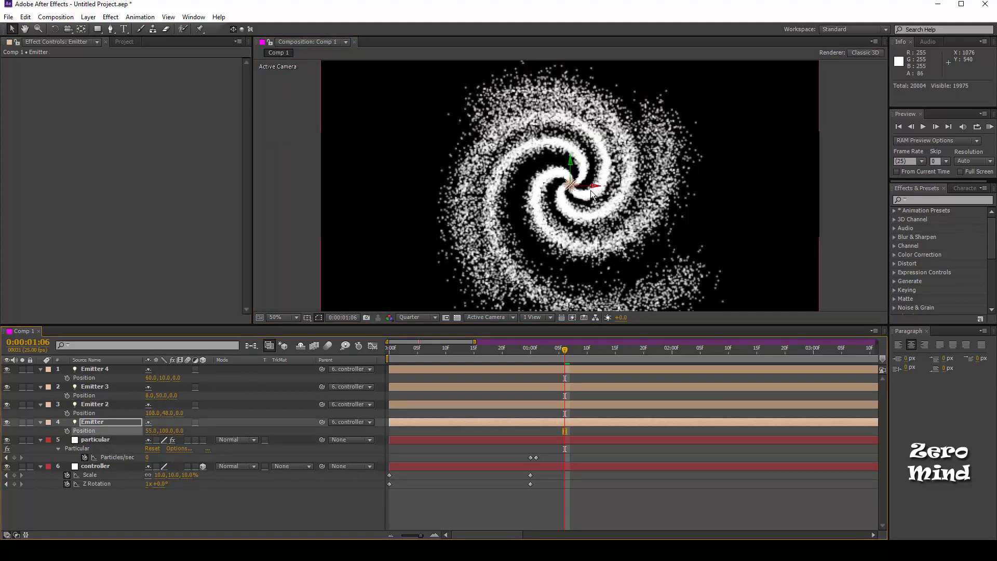
{"action": "key", "text": "ctrl+z"}
- Shift Emitter 3 along its X axis away from the other lights and move Emitter 4 to a Y position of 2
{"action": "left_click", "coordinate": [595, 188]}
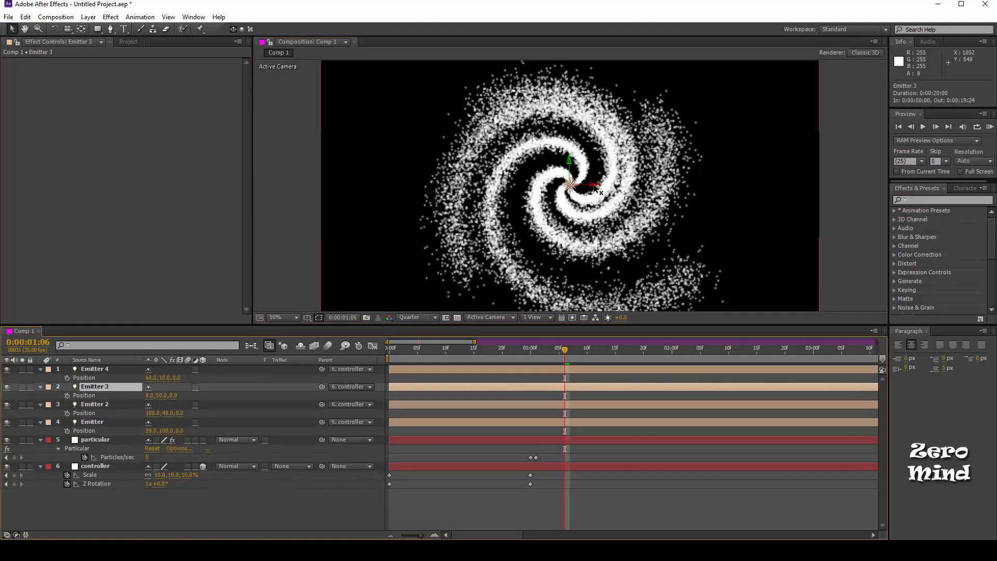
{"action": "left_click_drag", "start_coordinate": [595, 188], "coordinate": [570, 157]}
{"action": "key", "text": "ctrl+Up"}
- Expand the Particle settings of the particular layer's effect and set the Particle Type to Cloudlet
{"action": "left_click", "coordinate": [98, 441]}
{"action": "scroll", "coordinate": [158, 236], "scroll_direction": "down", "scroll_amount": 3}
{"action": "left_click", "coordinate": [14, 222]}
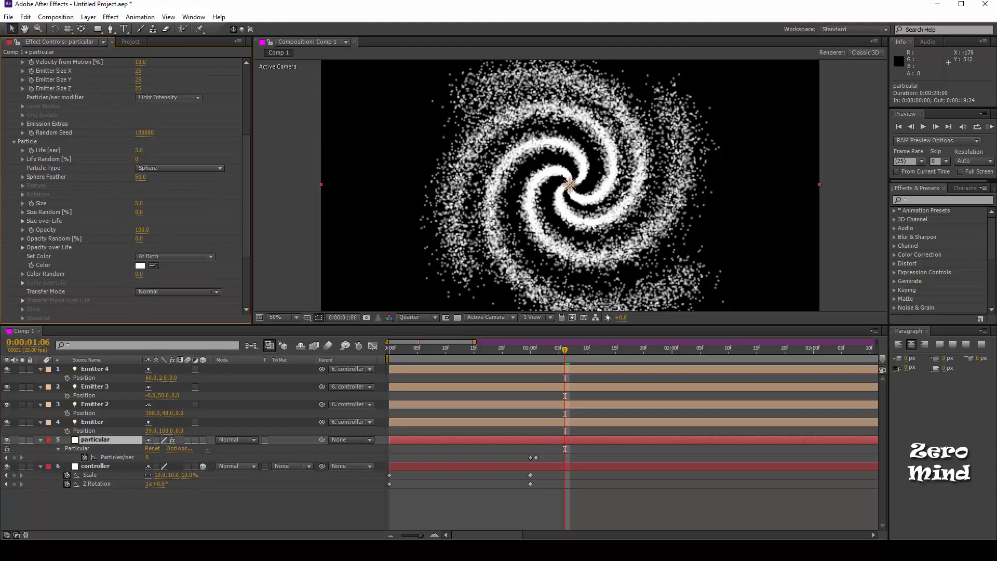
{"action": "left_click", "coordinate": [164, 169]}
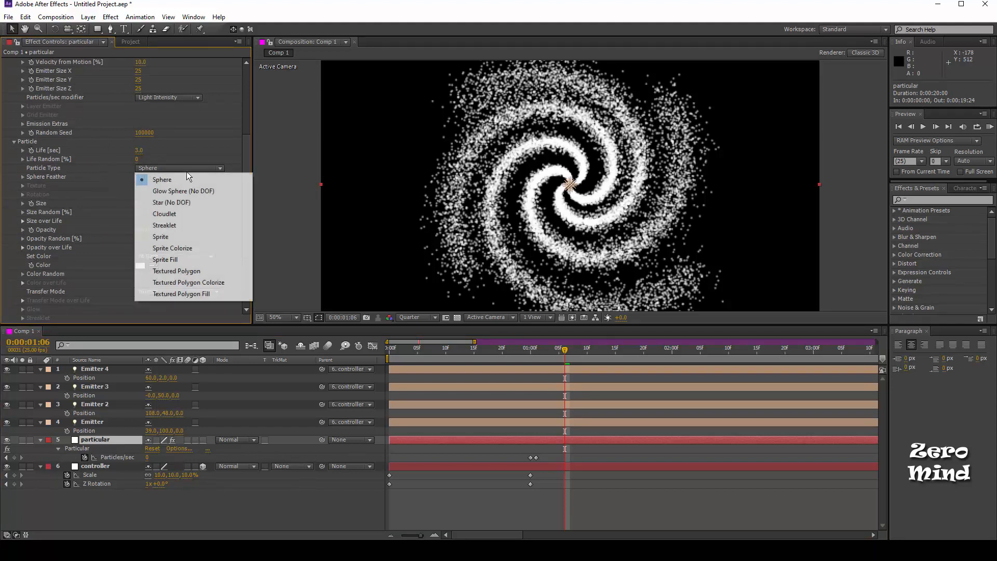
{"action": "left_click", "coordinate": [177, 222]}
{"action": "left_click", "coordinate": [181, 168]}
{"action": "left_click", "coordinate": [173, 214]}
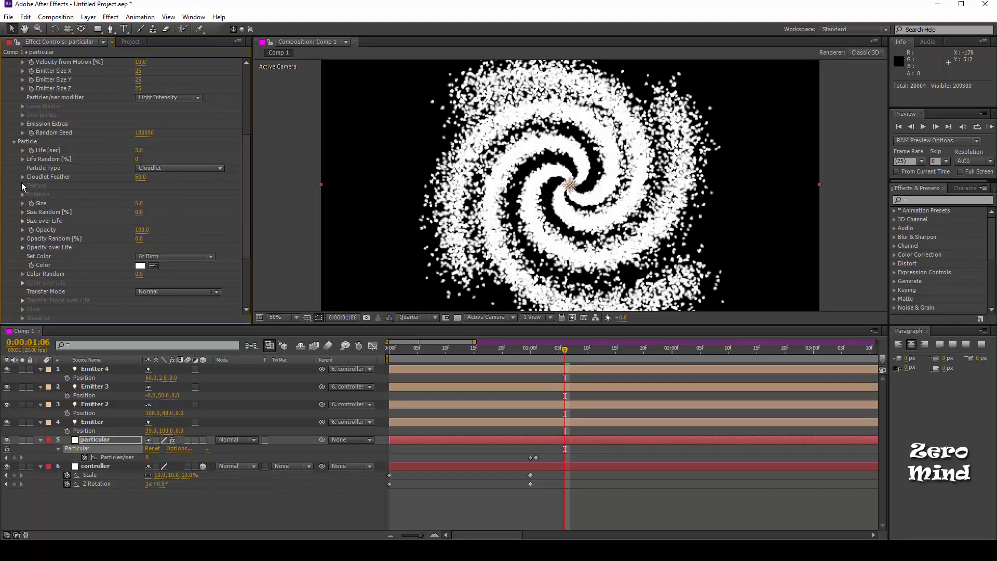
- Set the Cloudlet Feather to 0, the particle Size to 10 and Size Random to 100%
{"action": "left_click", "coordinate": [142, 177]}
{"action": "left_click", "coordinate": [140, 204]}
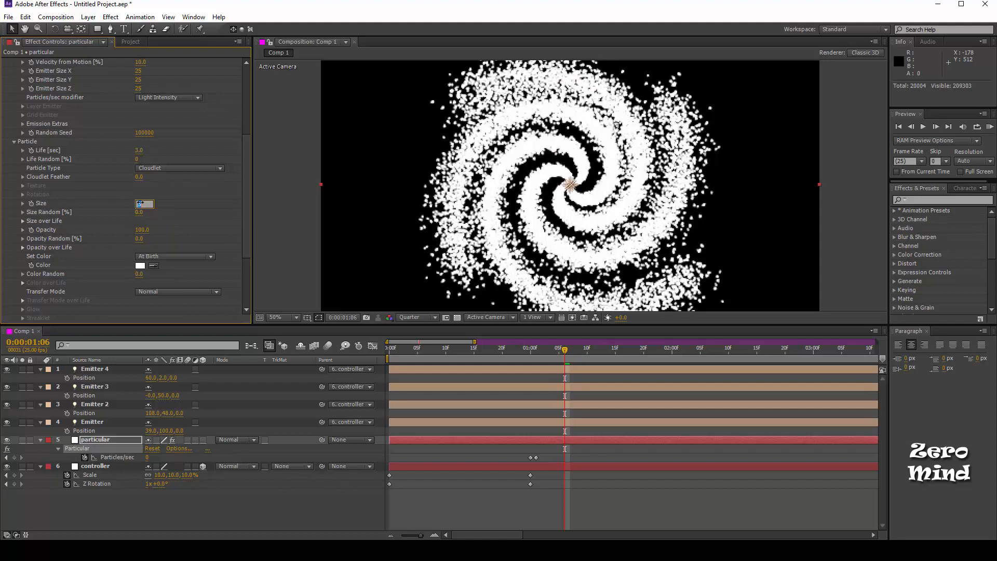
{"action": "type", "text": "10"}
{"action": "key", "text": "Tab"}
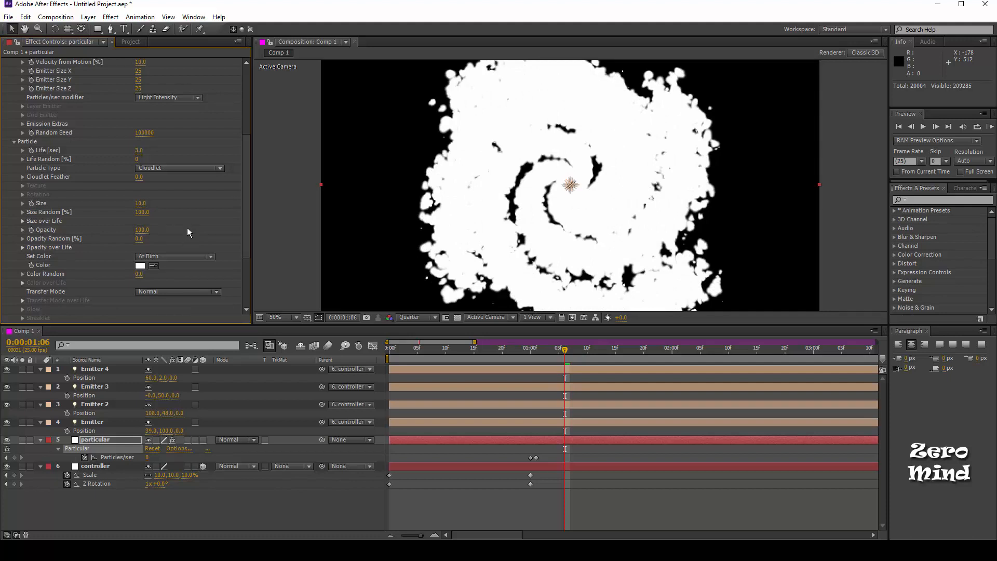
- Shape the Size over Life curve so particles grow from zero after birth, hold full size mid-life and shrink to zero at death
{"action": "scroll", "coordinate": [187, 229], "scroll_direction": "down", "scroll_amount": 3}
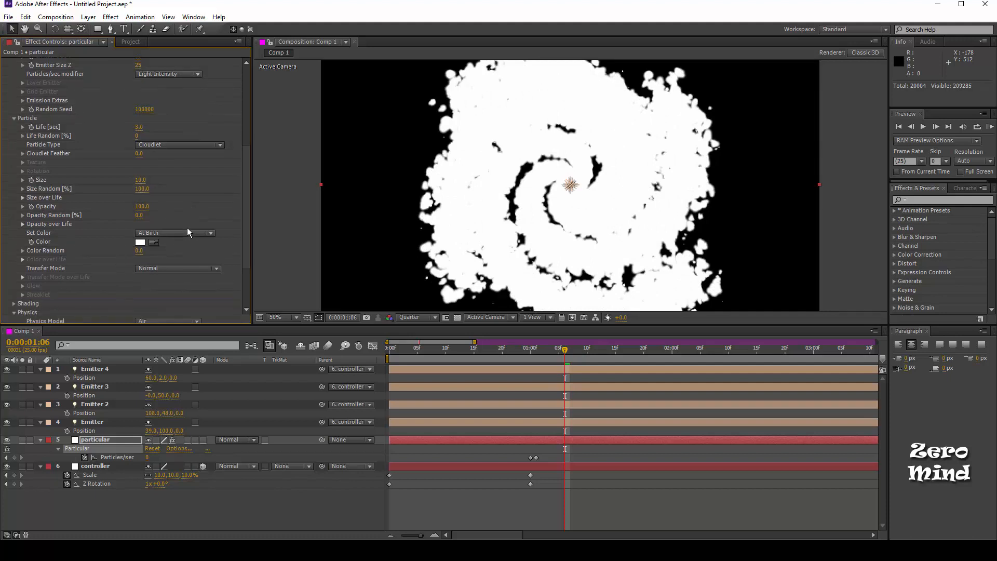
{"action": "left_click", "coordinate": [22, 198]}
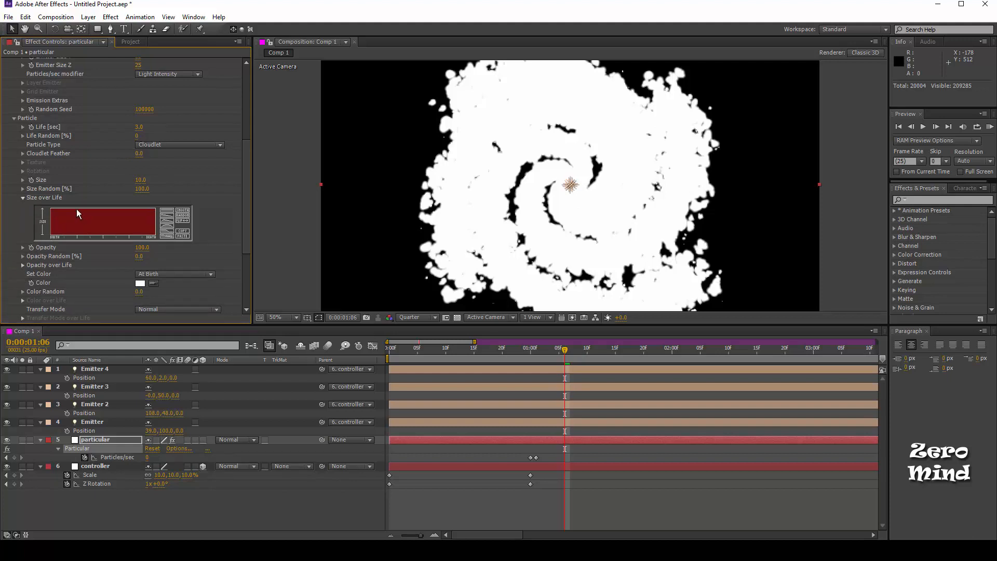
{"action": "left_click_drag", "start_coordinate": [77, 209], "coordinate": [27, 241]}
{"action": "left_click_drag", "start_coordinate": [80, 217], "coordinate": [79, 230]}
{"action": "mouse_move", "coordinate": [139, 212]}
{"action": "left_mouse_down"}
{"action": "mouse_move", "coordinate": [154, 221]}
{"action": "mouse_move", "coordinate": [136, 212]}
{"action": "mouse_move", "coordinate": [147, 228]}
{"action": "left_mouse_up"}
{"action": "mouse_move", "coordinate": [68, 233]}
{"action": "left_mouse_down"}
{"action": "mouse_move", "coordinate": [84, 211]}
{"action": "mouse_move", "coordinate": [58, 240]}
{"action": "left_mouse_up"}
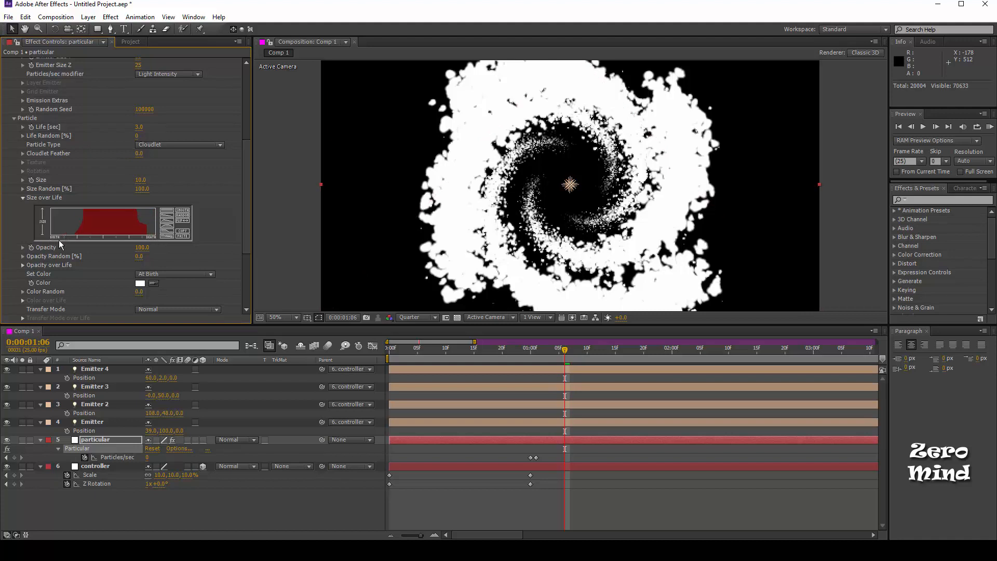
{"action": "left_click", "coordinate": [168, 229]}
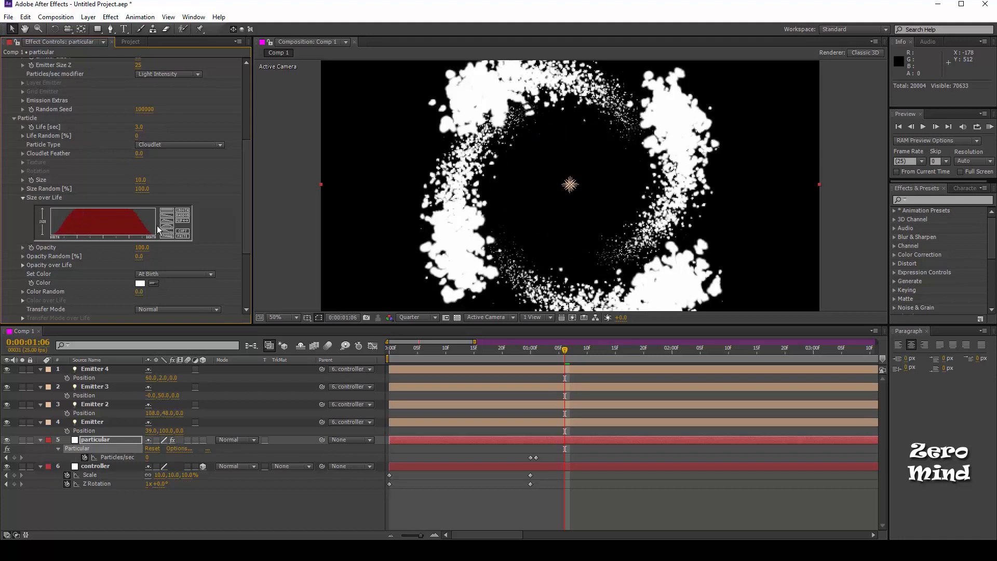
{"action": "left_click_drag", "start_coordinate": [88, 210], "coordinate": [57, 237]}
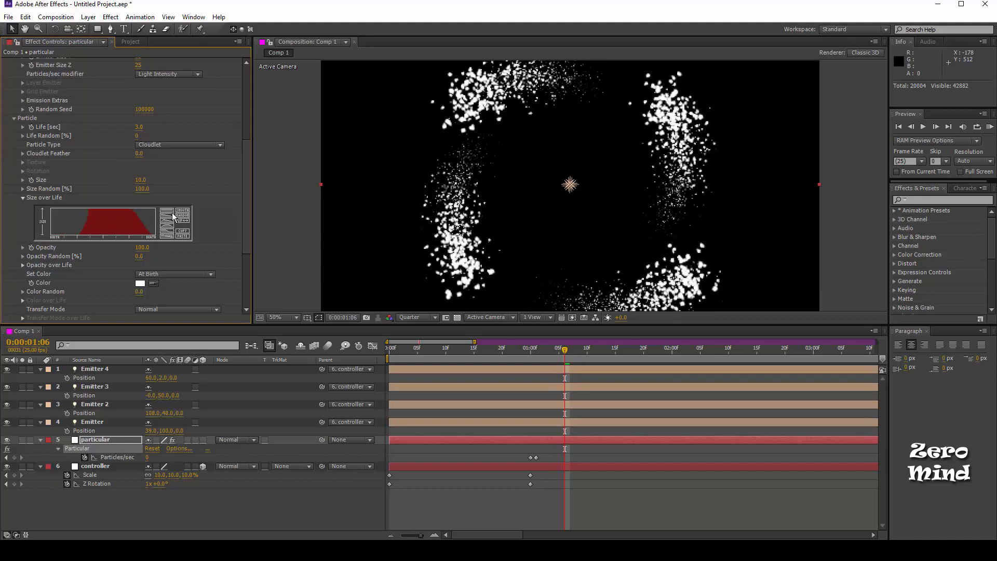
- Reset the Size over Life curve to full size and redraw it with a ramp-up after birth and a short taper at death
{"action": "left_click_drag", "start_coordinate": [88, 209], "coordinate": [63, 235]}
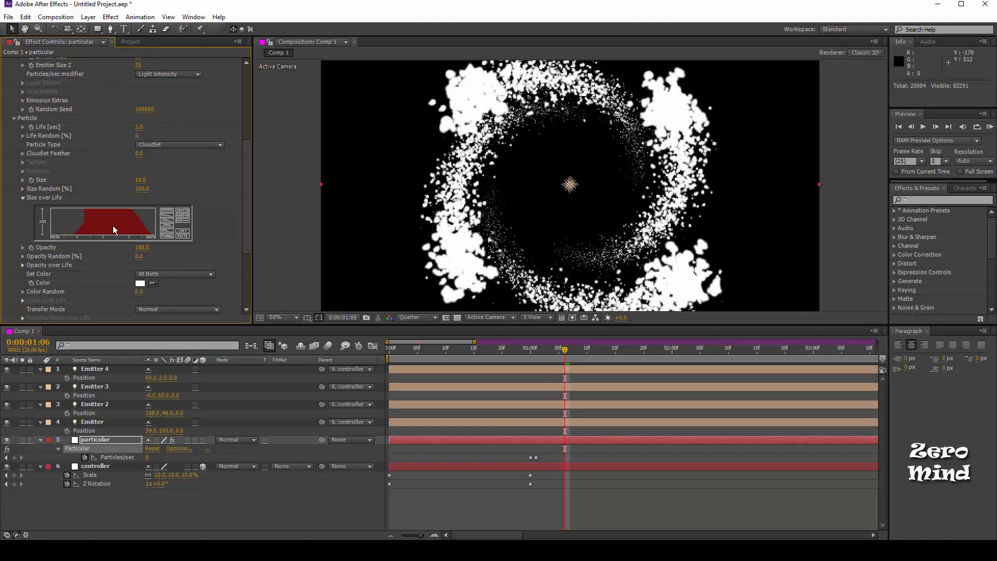
{"action": "left_click", "coordinate": [167, 213]}
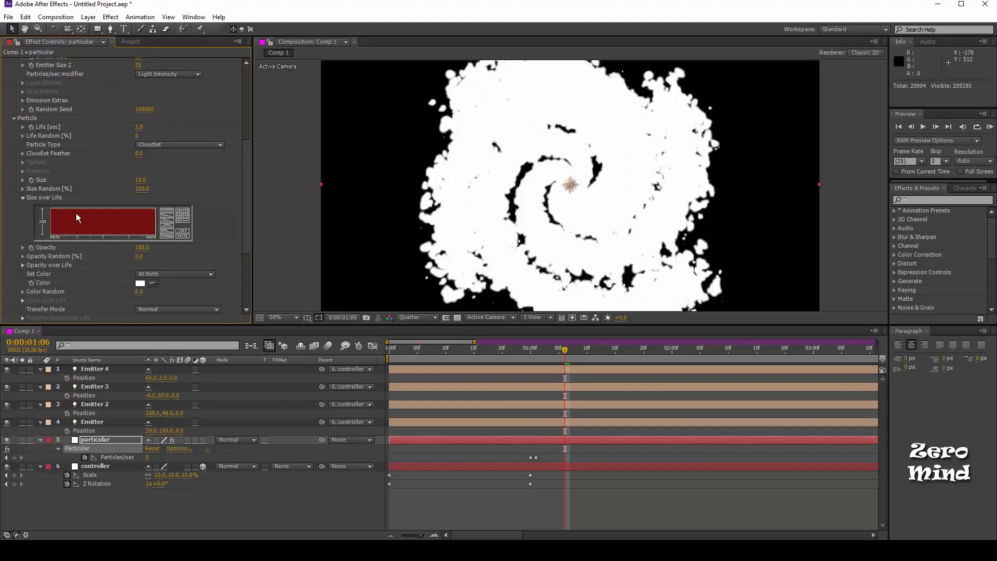
{"action": "left_click_drag", "start_coordinate": [77, 217], "coordinate": [42, 239]}
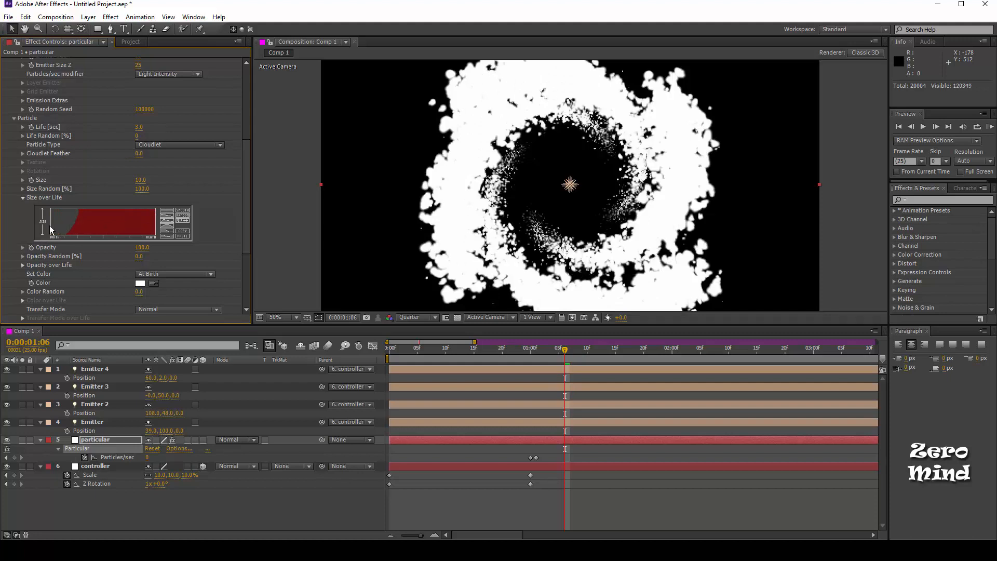
{"action": "left_click_drag", "start_coordinate": [135, 209], "coordinate": [156, 238]}
- Set the particle Opacity to 10 and Opacity Random to 100%
{"action": "key", "text": "comma"}
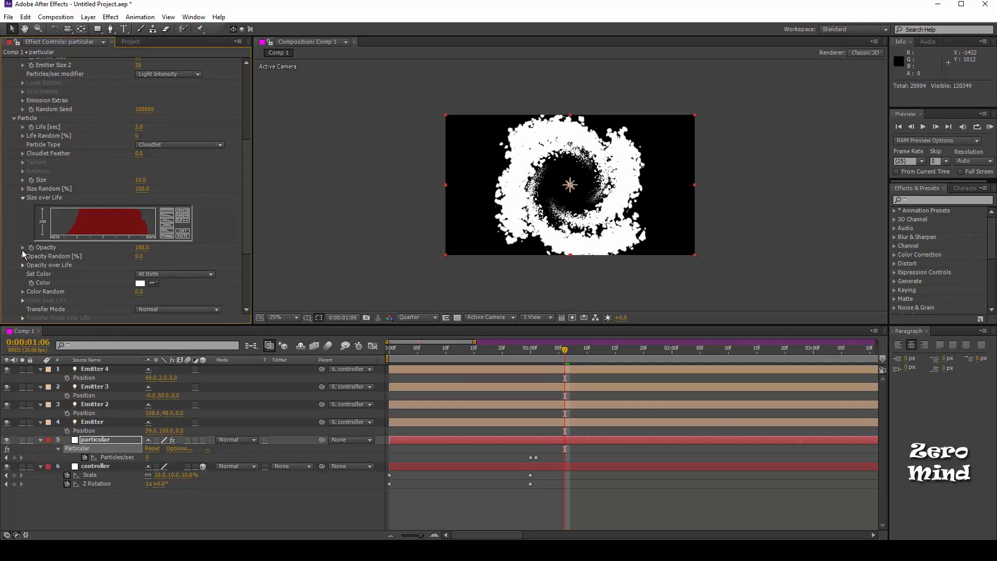
{"action": "left_click", "coordinate": [139, 247]}
{"action": "type", "text": "110"}
{"action": "key", "text": "Return"}
{"action": "left_click", "coordinate": [139, 247]}
{"action": "type", "text": "10"}
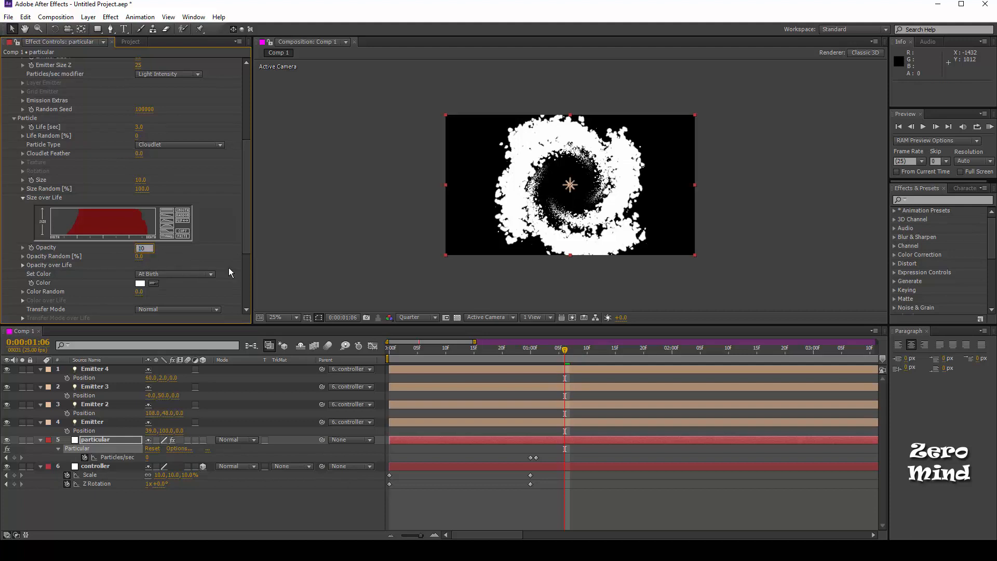
{"action": "key", "text": "Return"}
{"action": "left_click", "coordinate": [138, 256]}
{"action": "type", "text": "100"}
{"action": "key", "text": "Return"}
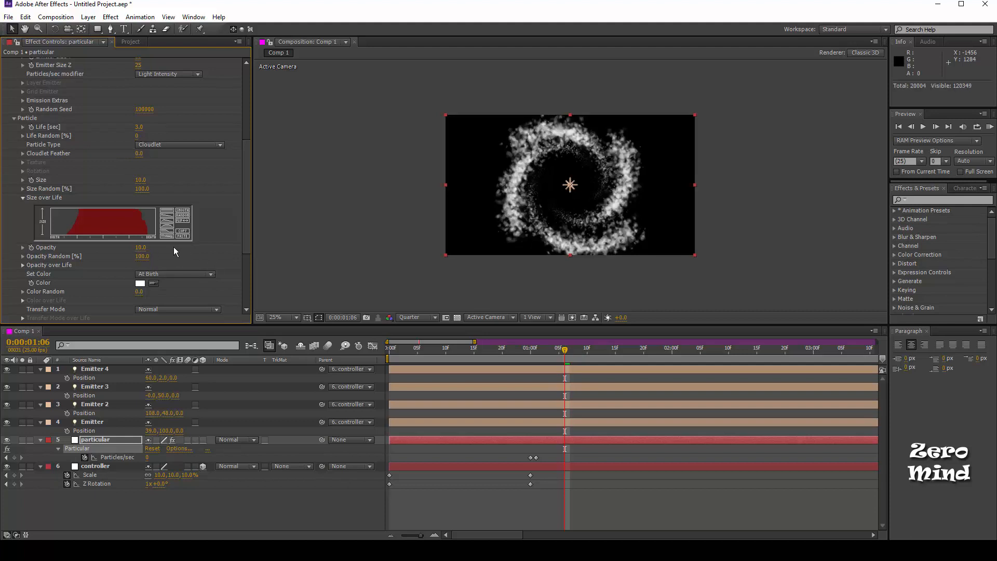
- Change the particle Color to pure red, FF0000
{"action": "left_click", "coordinate": [144, 283]}
{"action": "left_click", "coordinate": [370, 281]}
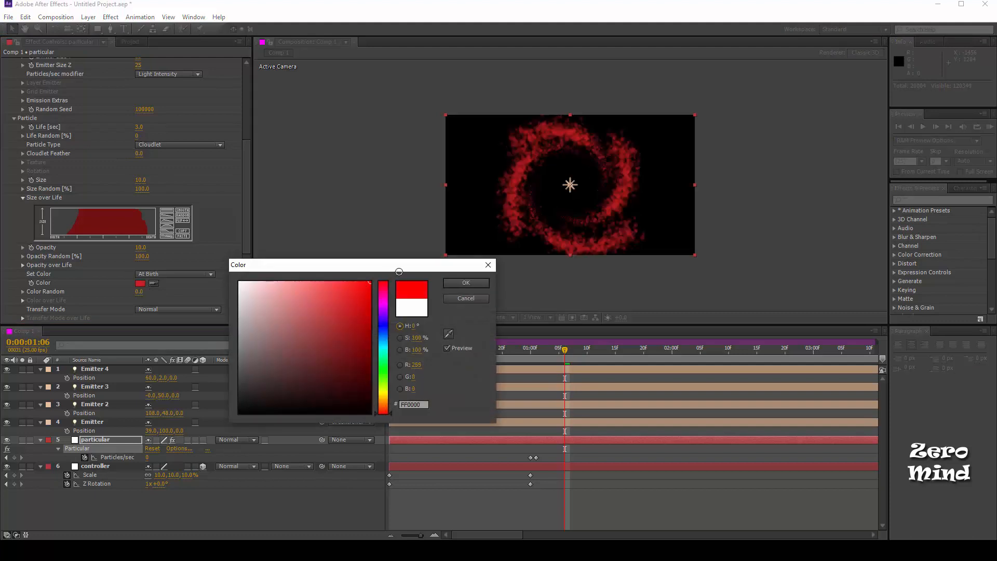
{"action": "left_click", "coordinate": [461, 283]}
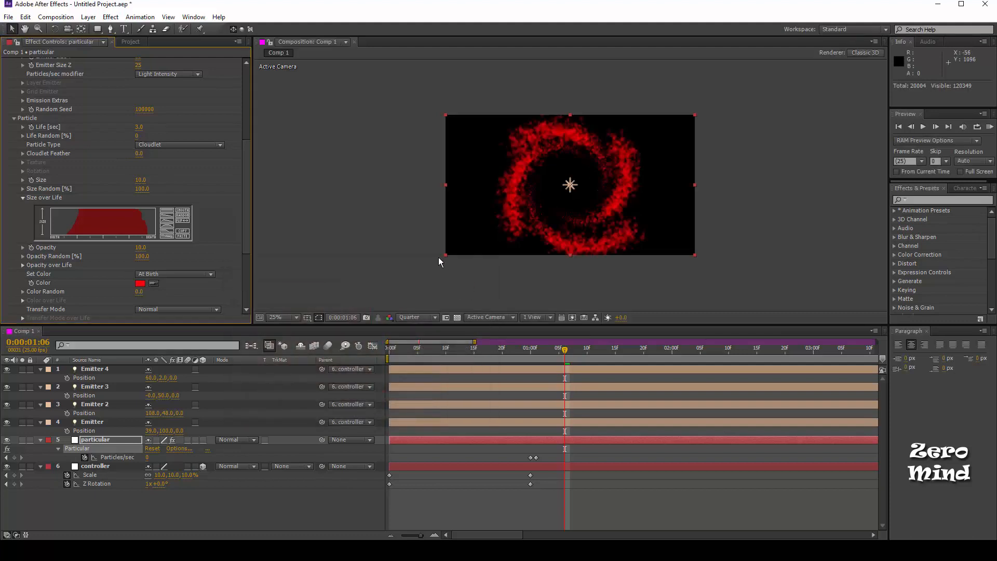
- Mark the particular and controller layers at 0:00:02:00 and shift both earlier so that the marked frame falls at the composition start
{"action": "left_click", "coordinate": [673, 348]}
{"action": "left_click", "coordinate": [680, 465], "text": "ctrl"}
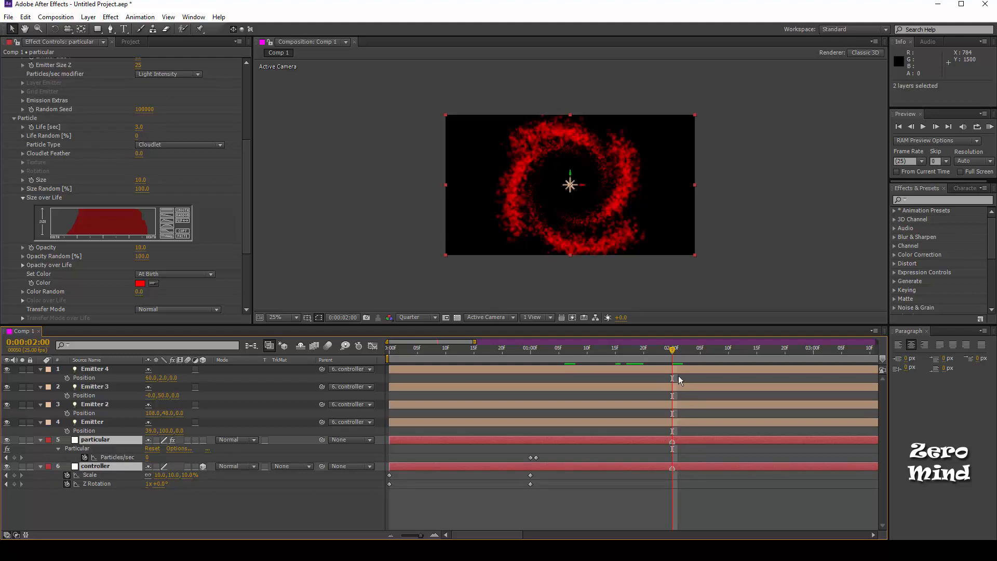
{"action": "key", "text": "Home"}
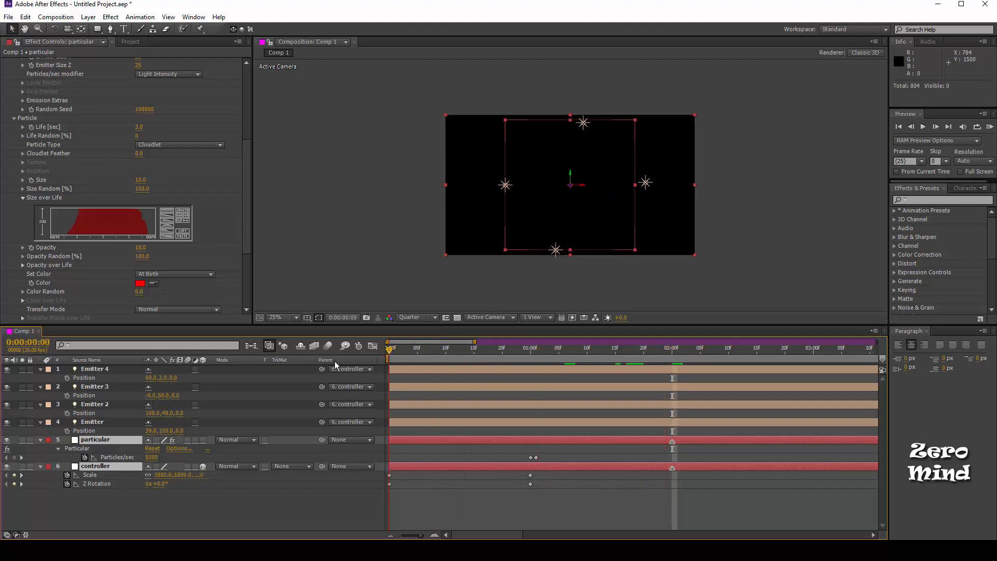
{"action": "mouse_move", "coordinate": [673, 443]}
{"action": "left_mouse_down"}
{"action": "mouse_move", "coordinate": [419, 464]}
{"action": "mouse_move", "coordinate": [437, 453]}
{"action": "mouse_move", "coordinate": [498, 453]}
{"action": "mouse_move", "coordinate": [465, 453]}
{"action": "left_mouse_up"}
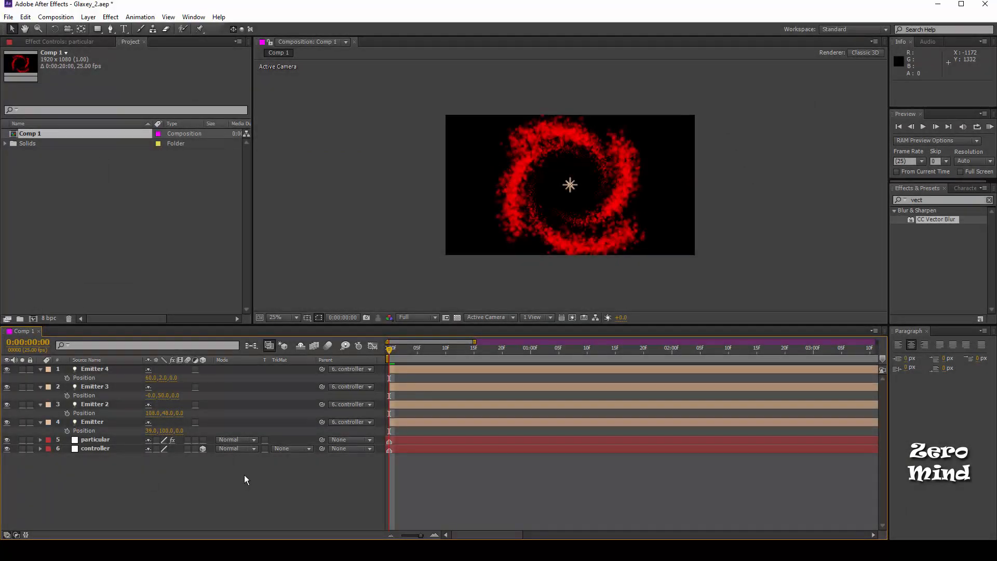
- Switch the composition to the 2 Views - Horizontal layout and change the Top view to Custom View 3
{"action": "left_click", "coordinate": [536, 318]}
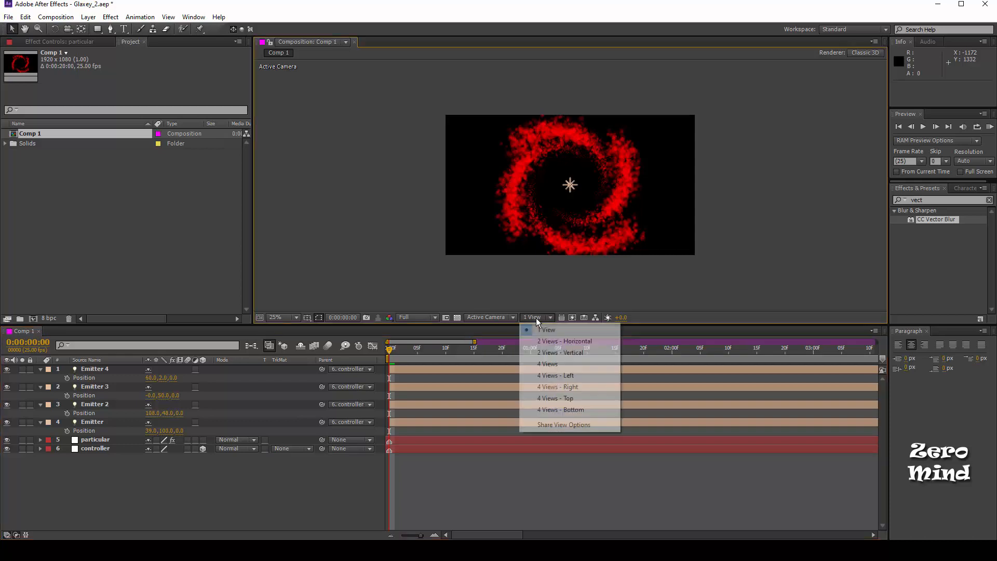
{"action": "left_click", "coordinate": [553, 342]}
{"action": "left_click", "coordinate": [441, 270]}
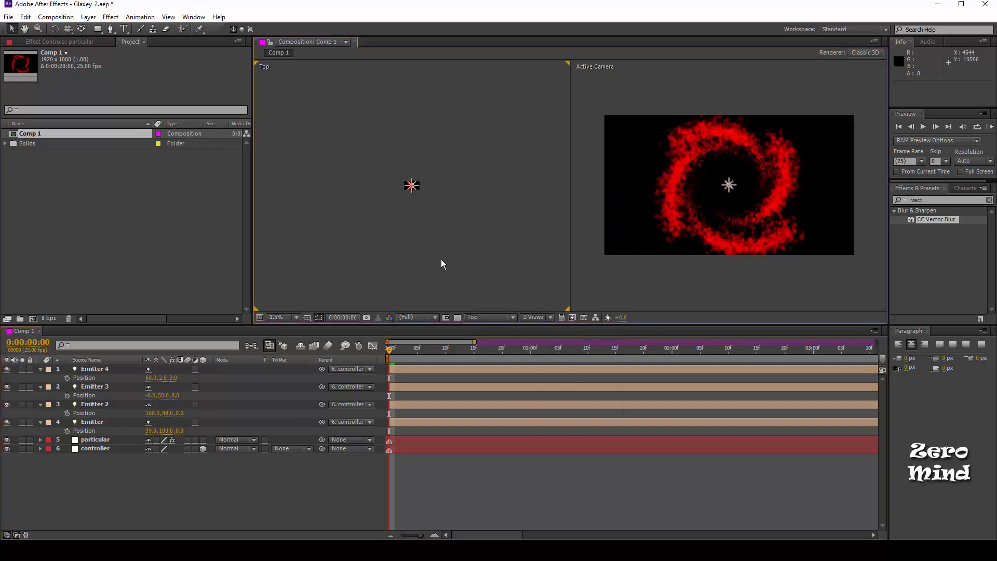
{"action": "left_click", "coordinate": [489, 317]}
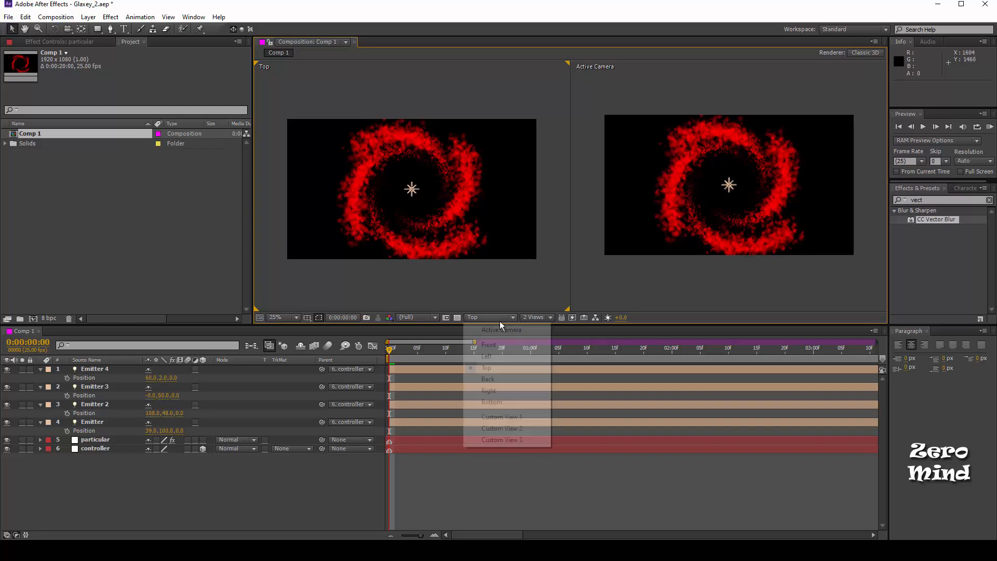
{"action": "left_click", "coordinate": [522, 439]}
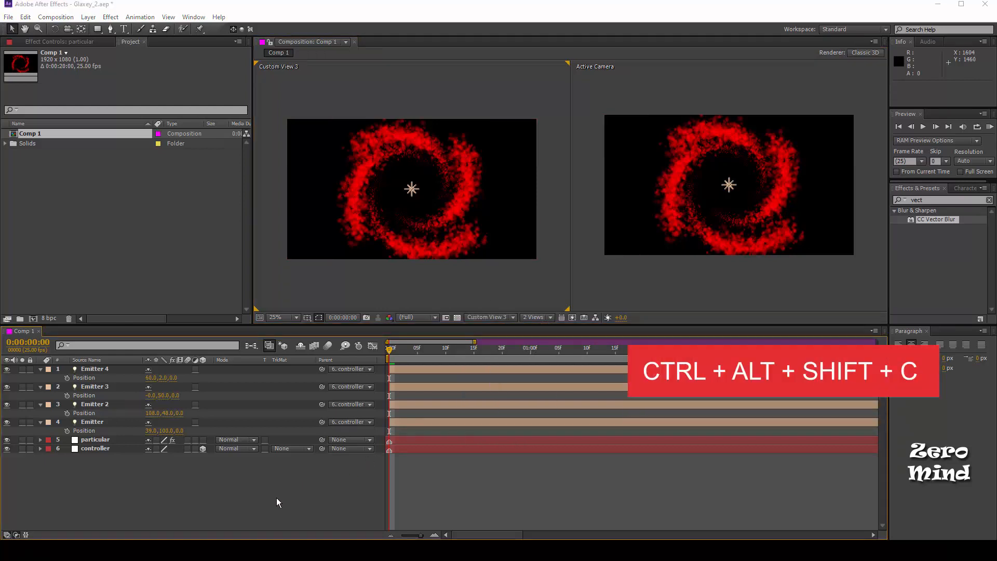
- Add a two-node camera with the 50mm preset and set its Y position to 2550
{"action": "key", "text": "ctrl+alt+shift+c"}
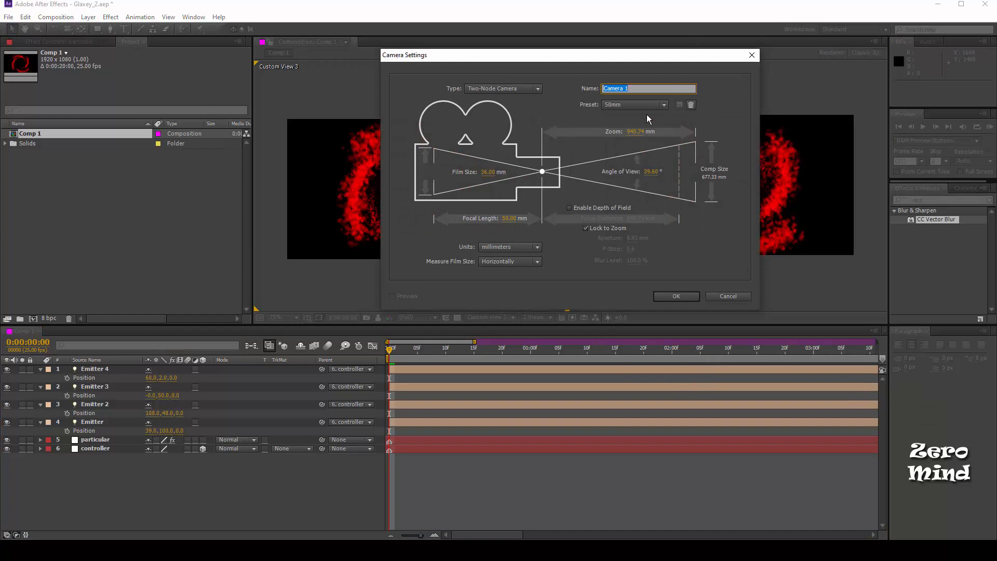
{"action": "left_click", "coordinate": [665, 294]}
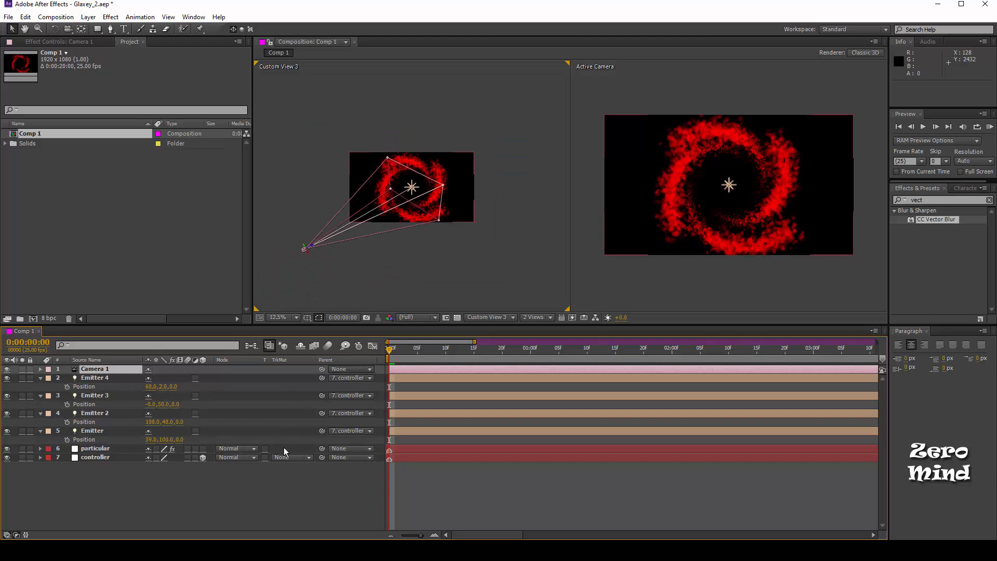
{"action": "left_click", "coordinate": [120, 369]}
{"action": "key", "text": "p"}
{"action": "left_click_drag", "start_coordinate": [170, 377], "coordinate": [274, 388]}
{"action": "left_click", "coordinate": [169, 378]}
{"action": "type", "text": "2000"}
{"action": "key", "text": "Return"}
{"action": "type", "text": "2500"}
{"action": "key", "text": "Return"}
{"action": "type", "text": "2550"}
{"action": "key", "text": "Return"}
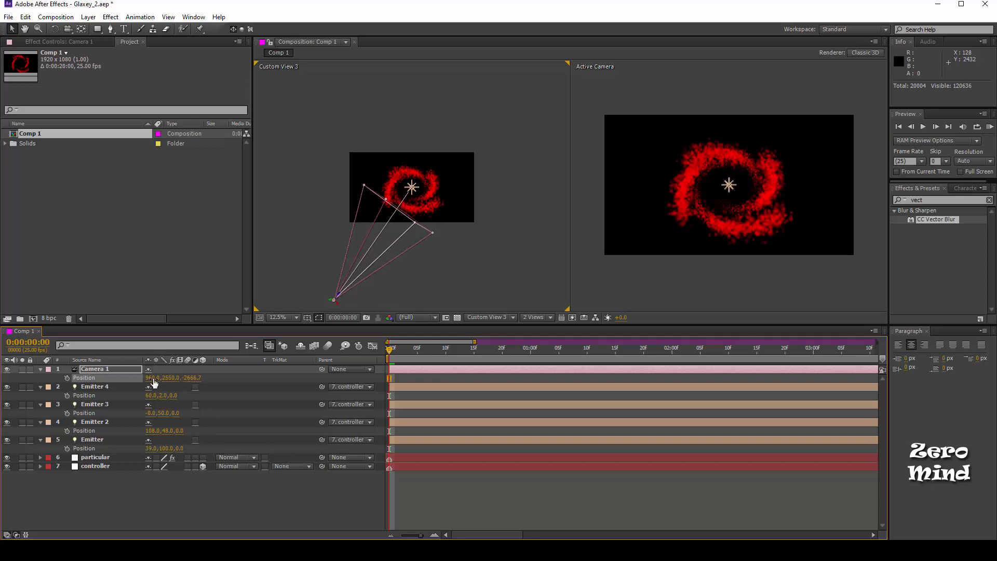
- Set the camera's X position to -200
{"action": "left_click_drag", "start_coordinate": [152, 378], "coordinate": [135, 389]}
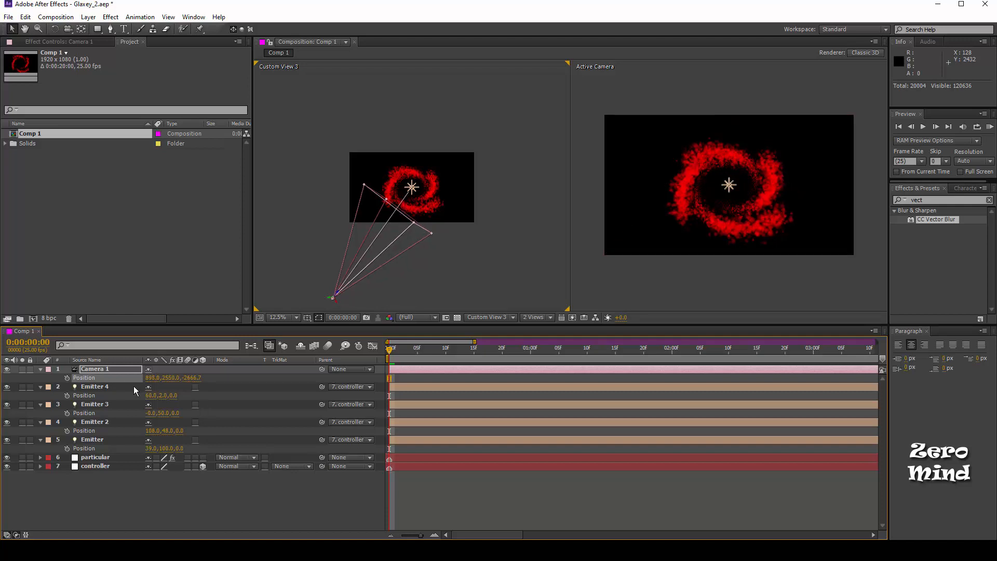
{"action": "left_click", "coordinate": [152, 378]}
{"action": "type", "text": "196"}
{"action": "key", "text": "Return"}
{"action": "left_click", "coordinate": [154, 381]}
{"action": "type", "text": "-200"}
{"action": "key", "text": "Return"}
- Try different Z positions for the camera and settle on -850 to tilt the view onto the spiral
{"action": "left_click", "coordinate": [196, 380]}
{"action": "type", "text": "-2614.7"}
{"action": "key", "text": "Return"}
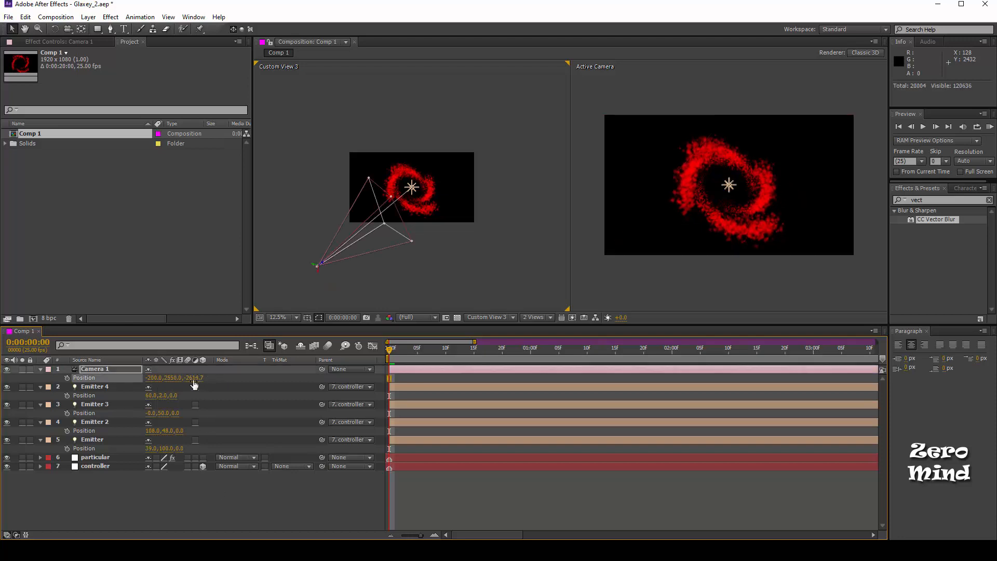
{"action": "left_click_drag", "start_coordinate": [194, 382], "coordinate": [367, 386]}
{"action": "left_click_drag", "start_coordinate": [190, 386], "coordinate": [229, 377]}
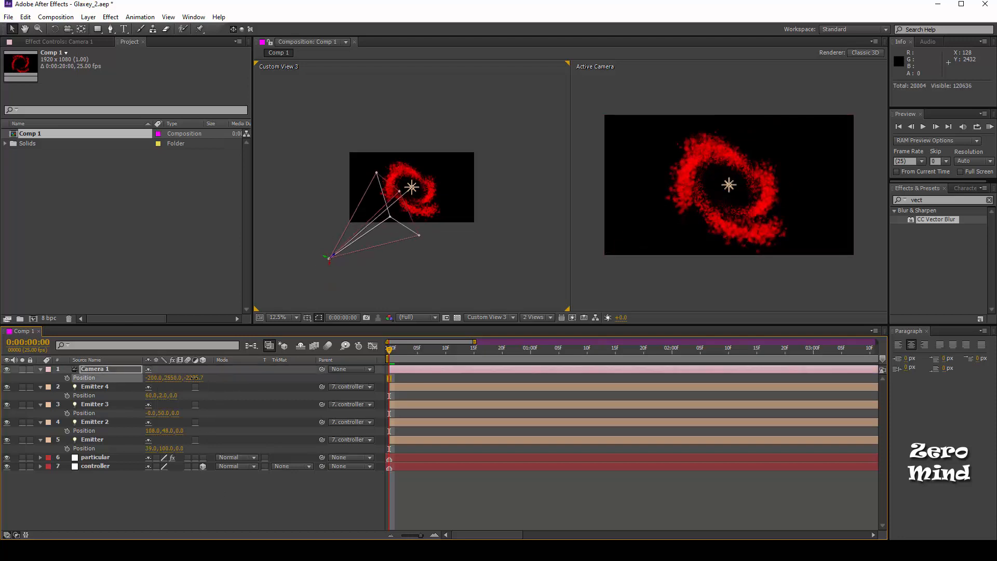
{"action": "key", "text": "Return"}
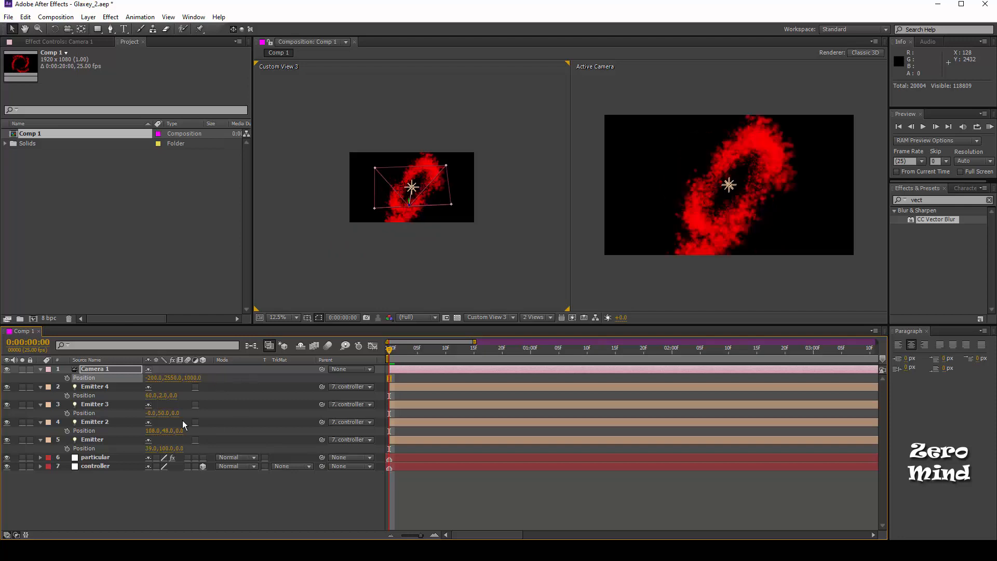
{"action": "type", "text": "-1000"}
{"action": "key", "text": "Return"}
{"action": "type", "text": "-800"}
{"action": "key", "text": "Return"}
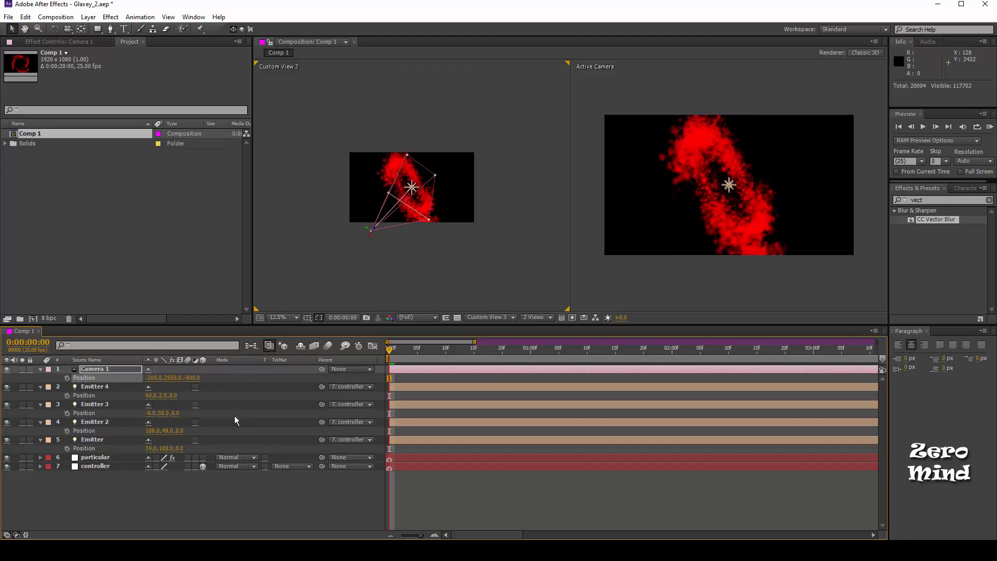
{"action": "left_click", "coordinate": [195, 378]}
{"action": "type", "text": "-850"}
{"action": "key", "text": "Return"}
{"action": "left_click", "coordinate": [250, 513]}
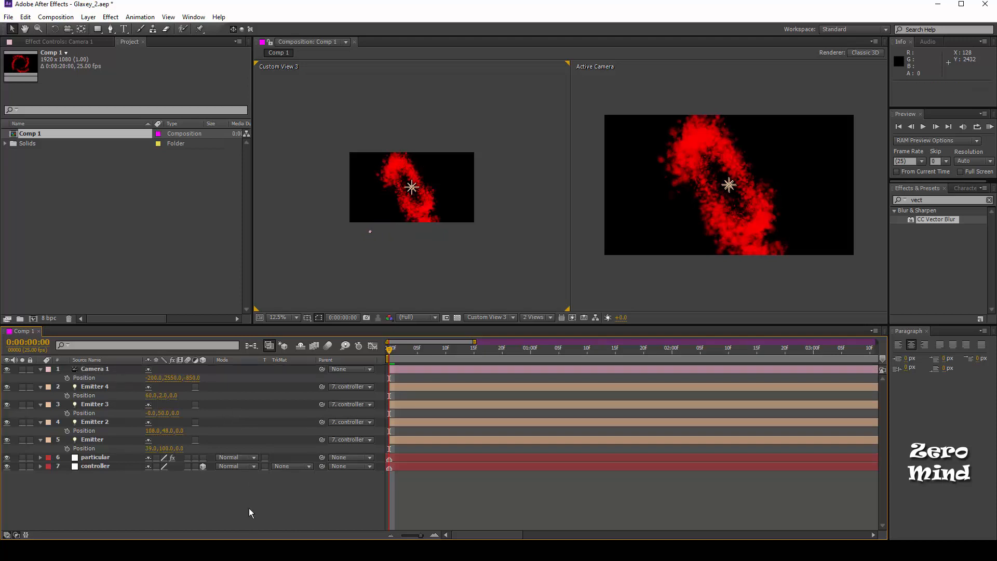
- Add a null object, make it a 3D layer and parent Camera 1 to it
{"action": "left_click", "coordinate": [646, 295]}
{"action": "left_click", "coordinate": [101, 369]}
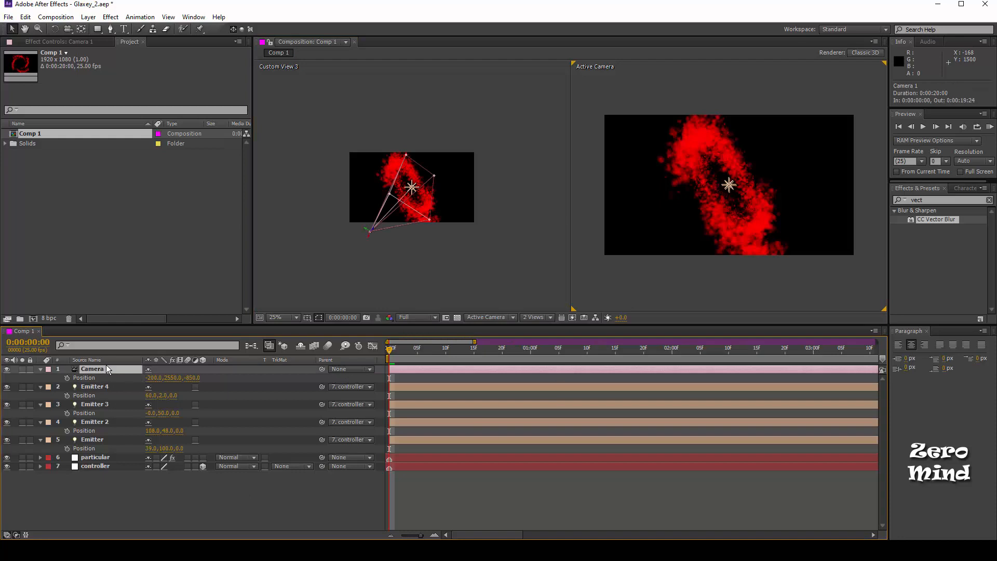
{"action": "left_click", "coordinate": [252, 502]}
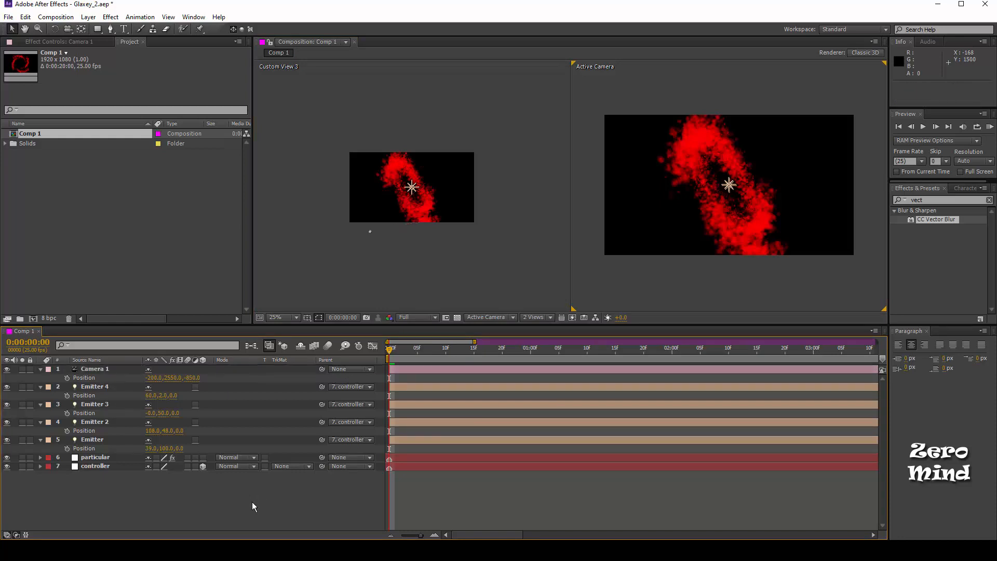
{"action": "key", "text": "ctrl+alt+shift+y"}
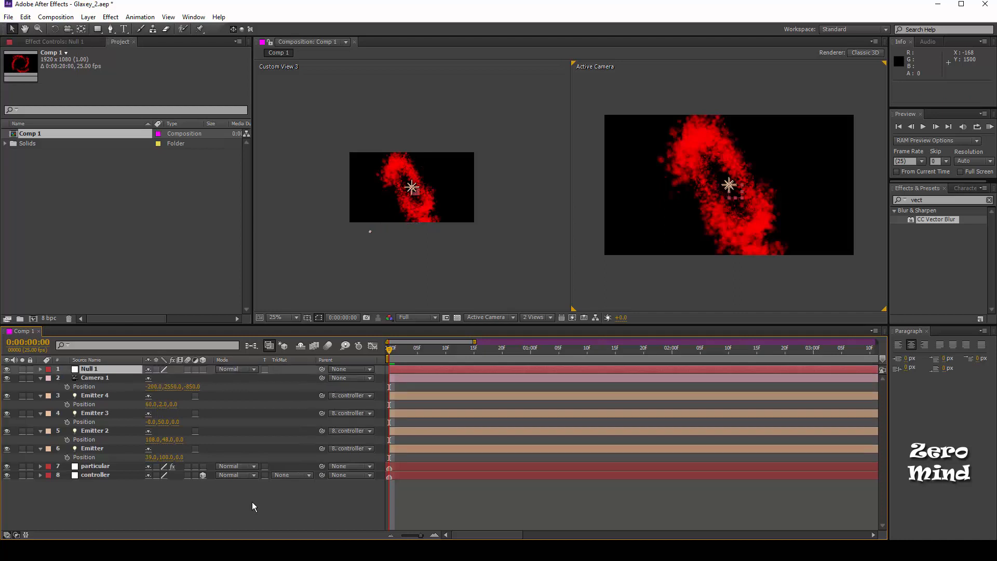
{"action": "left_click", "coordinate": [203, 369]}
{"action": "left_click", "coordinate": [114, 379]}
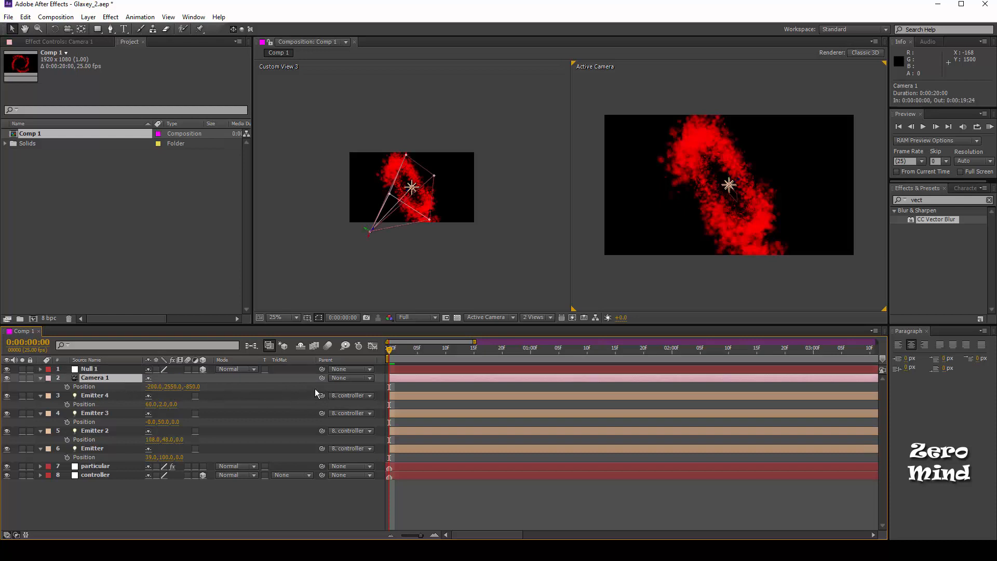
{"action": "left_click_drag", "start_coordinate": [322, 378], "coordinate": [97, 370]}
- Test turning Null 1 about its Z axis, undo the test and set a Z Rotation keyframe at 0:00:00:00
{"action": "left_click", "coordinate": [97, 369]}
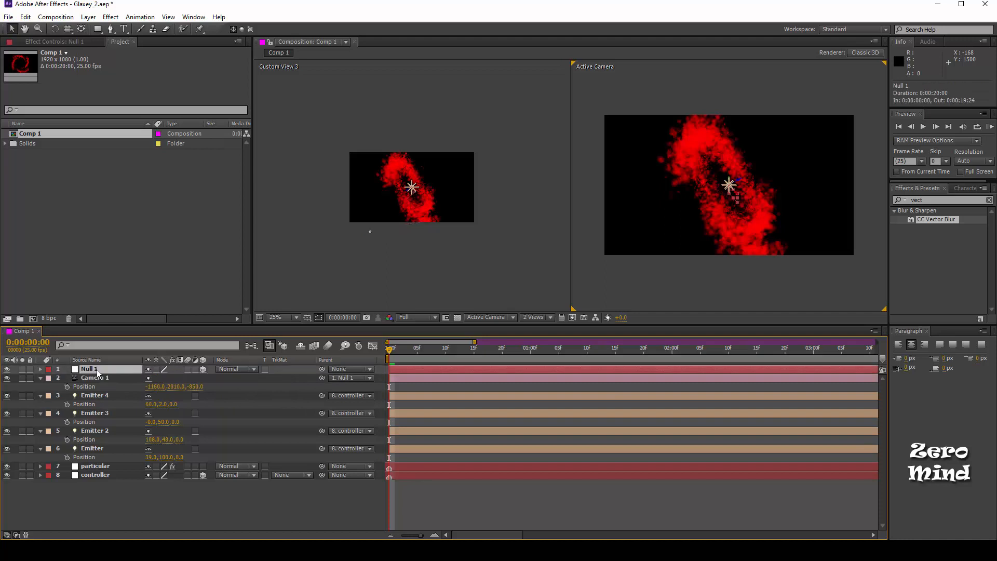
{"action": "key", "text": "r"}
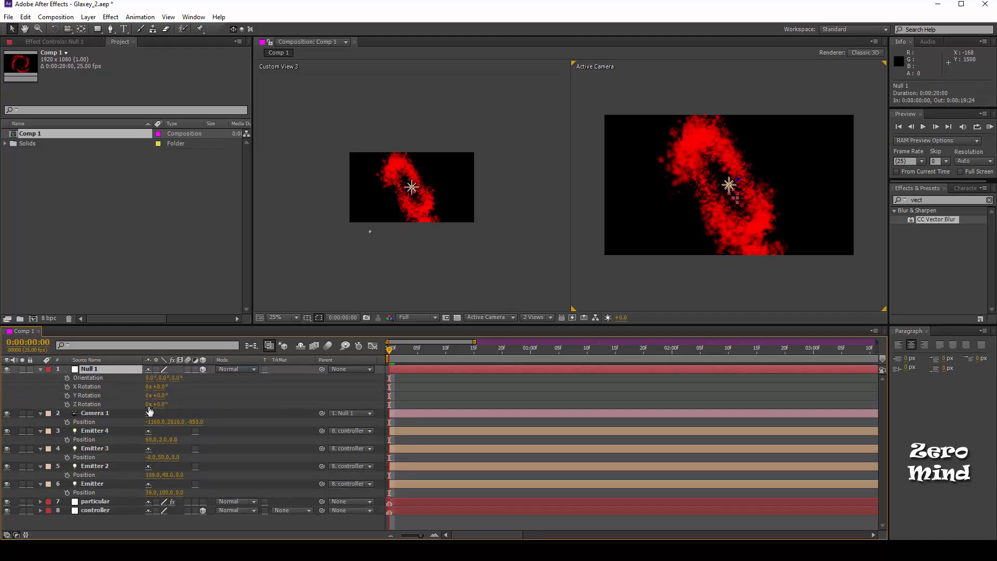
{"action": "left_click_drag", "start_coordinate": [156, 404], "coordinate": [235, 404]}
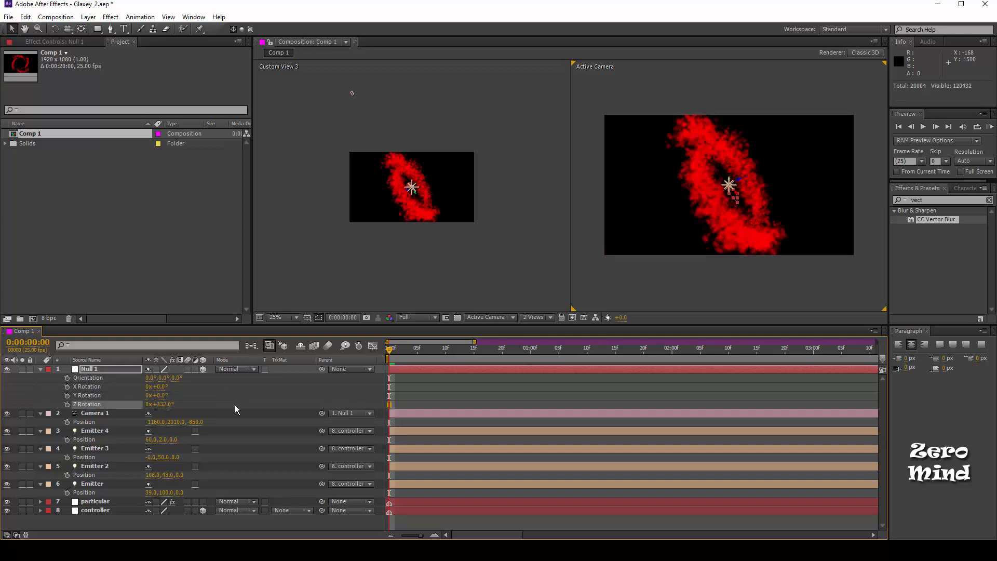
{"action": "key", "text": "ctrl+z"}
{"action": "left_click", "coordinate": [67, 404]}
- Move the current time to 0:00:15:00 and end the work area there
{"action": "left_click_drag", "start_coordinate": [392, 353], "coordinate": [822, 358]}
{"action": "left_click_drag", "start_coordinate": [419, 535], "coordinate": [382, 537]}
{"action": "left_click", "coordinate": [828, 352]}
{"action": "left_click_drag", "start_coordinate": [827, 352], "coordinate": [762, 352]}
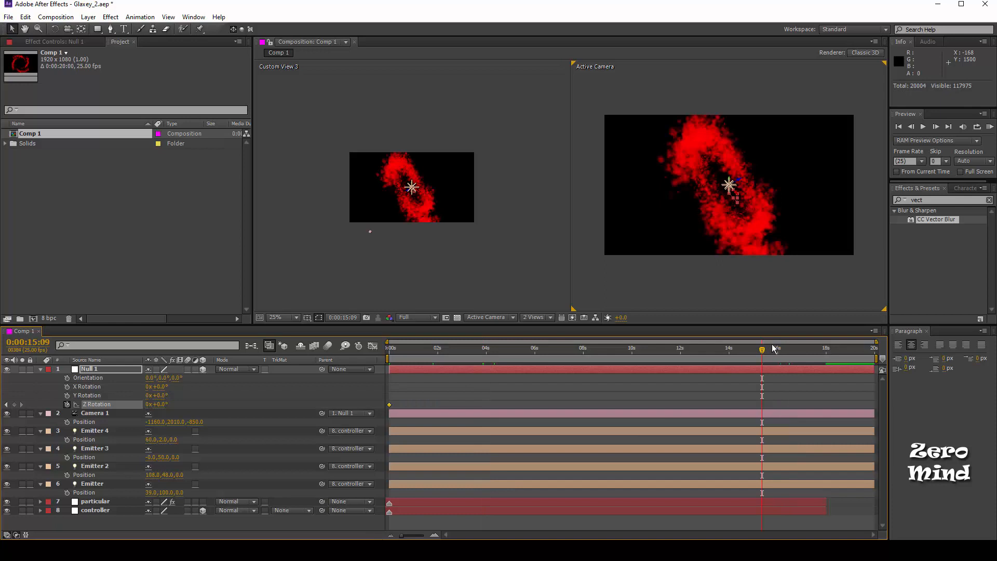
{"action": "key", "text": "Page_Up"}
{"action": "key", "text": "Page_Up"}
{"action": "key", "text": "Page_Up"}
{"action": "key", "text": "Page_Up"}
{"action": "key", "text": "Page_Up"}
{"action": "key", "text": "Page_Up"}
{"action": "key", "text": "Page_Up"}
{"action": "key", "text": "Page_Up"}
{"action": "key", "text": "Page_Up"}
{"action": "key", "text": "n"}
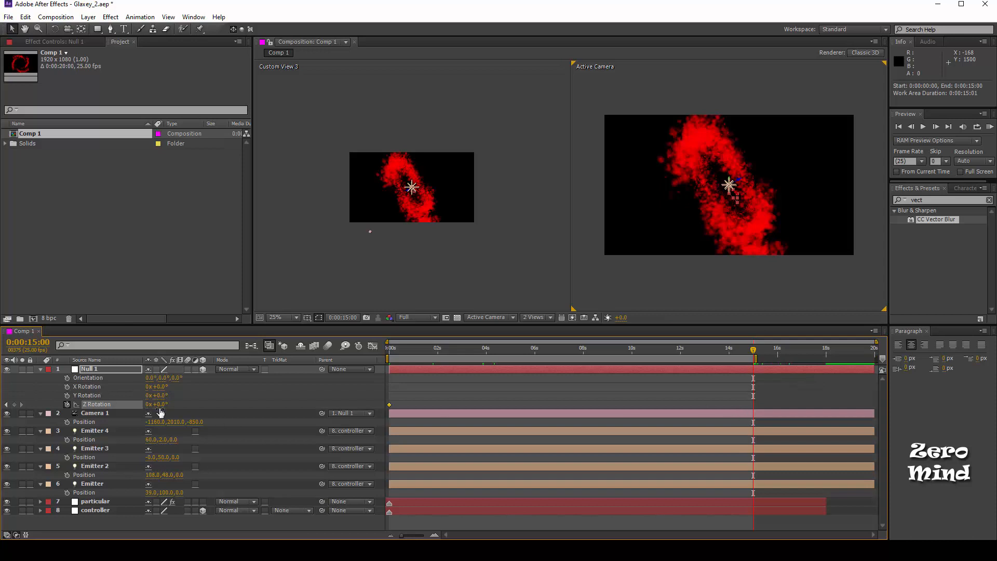
- Set Null 1's Z Rotation to 160° at 0:00:15:00 and deselect the layer
{"action": "left_click_drag", "start_coordinate": [158, 404], "coordinate": [184, 404]}
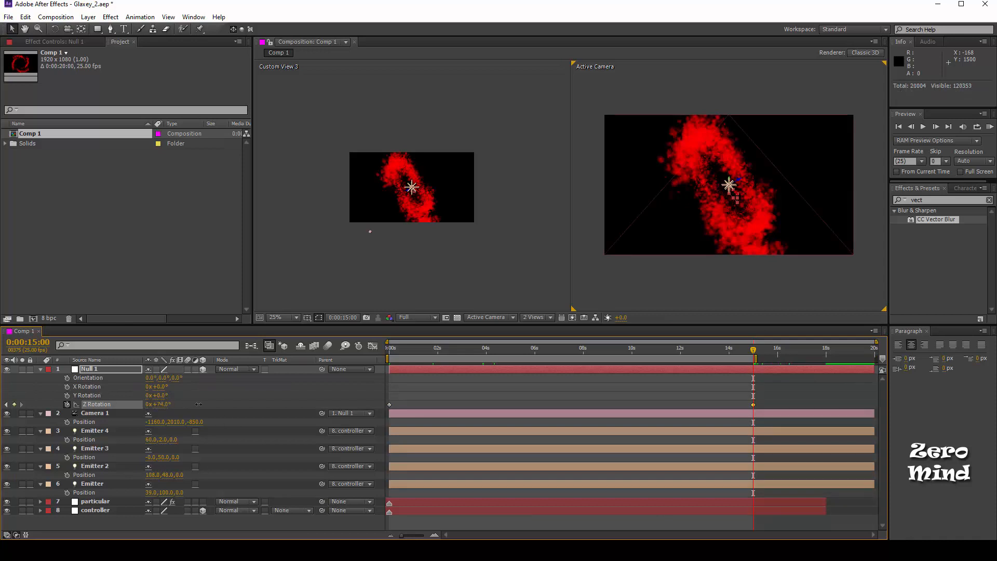
{"action": "left_click_drag", "start_coordinate": [165, 405], "coordinate": [216, 404]}
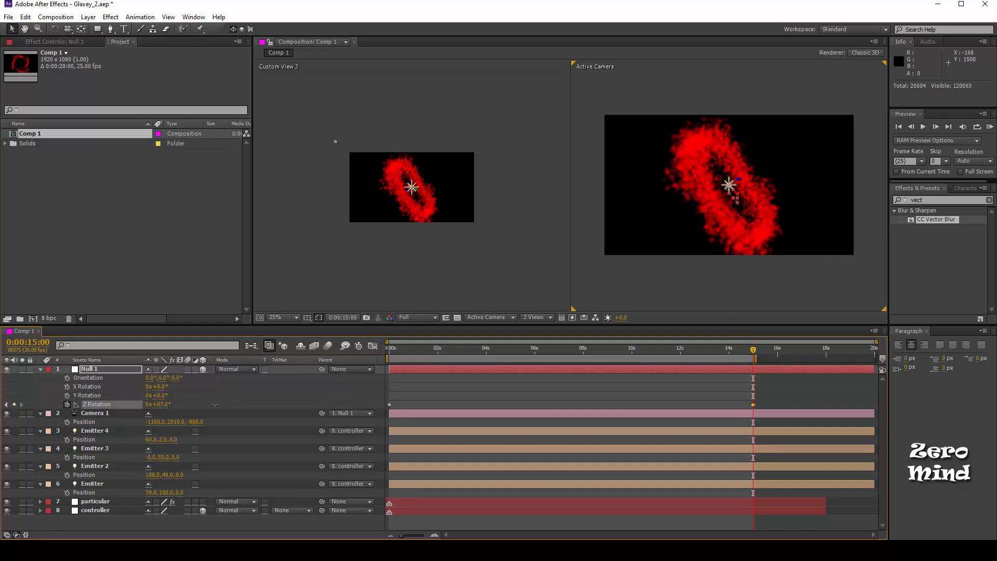
{"action": "left_click", "coordinate": [162, 404]}
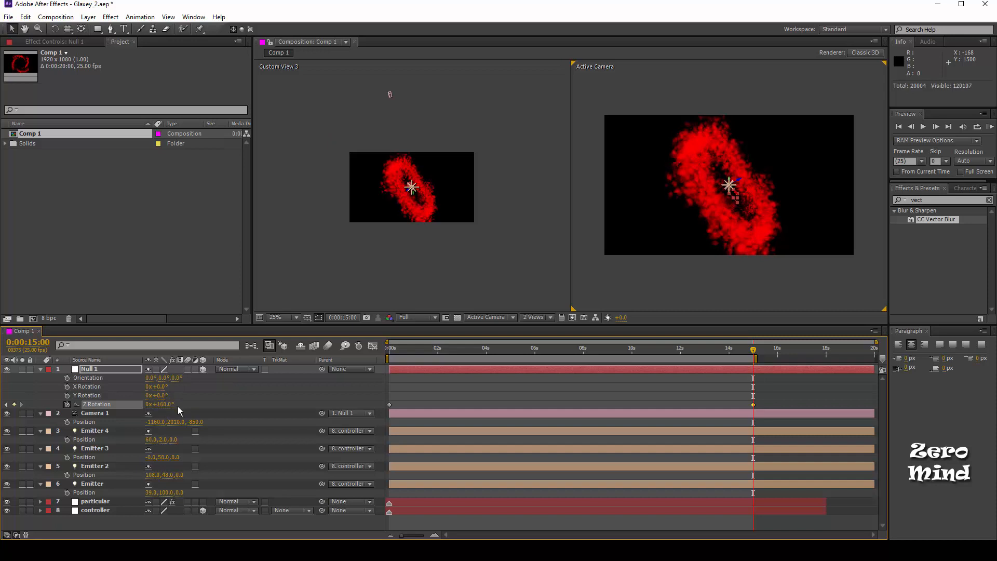
{"action": "key", "text": "Return"}
{"action": "left_click", "coordinate": [219, 396]}
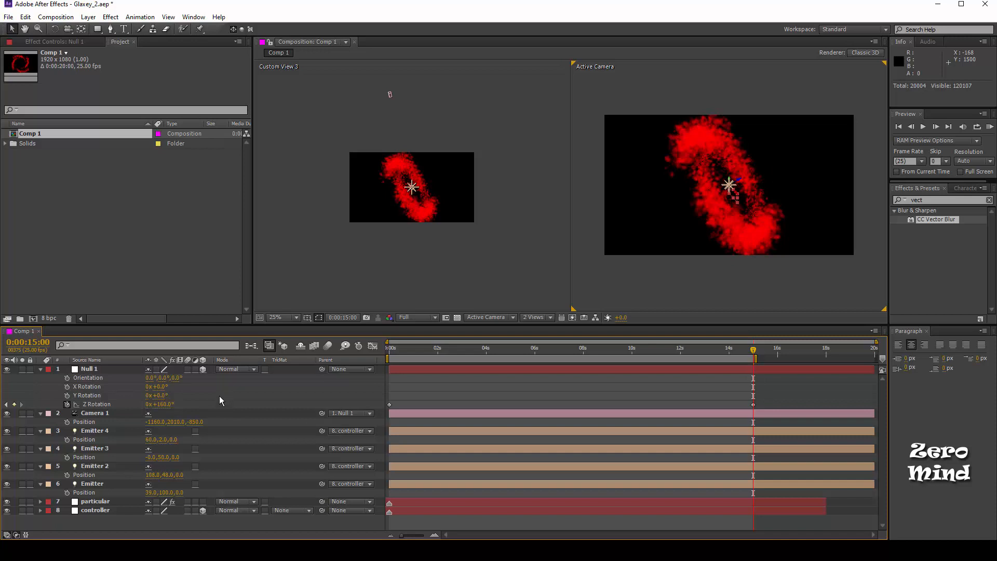
- Set Camera 1's Y position to 2500
{"action": "left_click", "coordinate": [174, 425]}
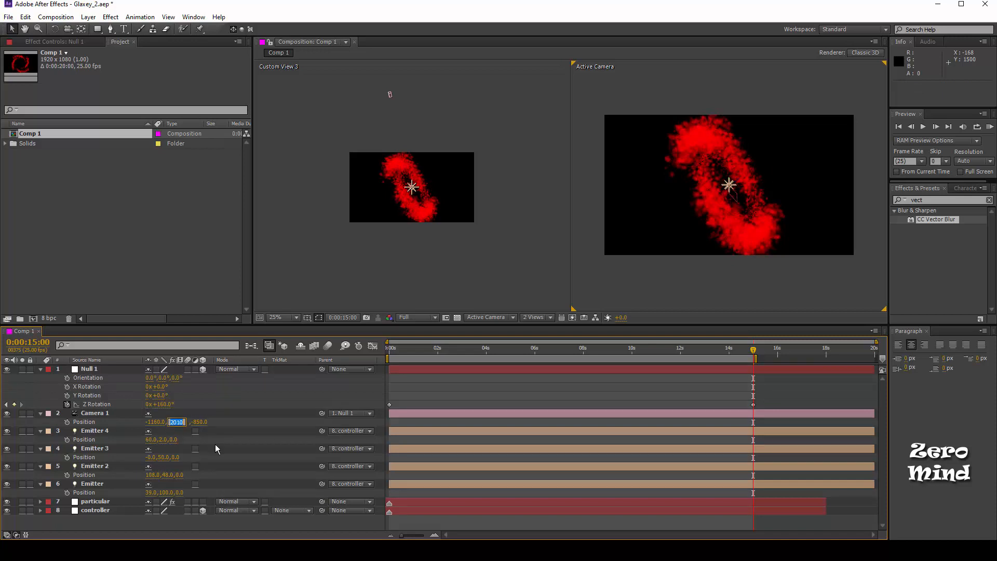
{"action": "type", "text": "2500"}
{"action": "key", "text": "Return"}
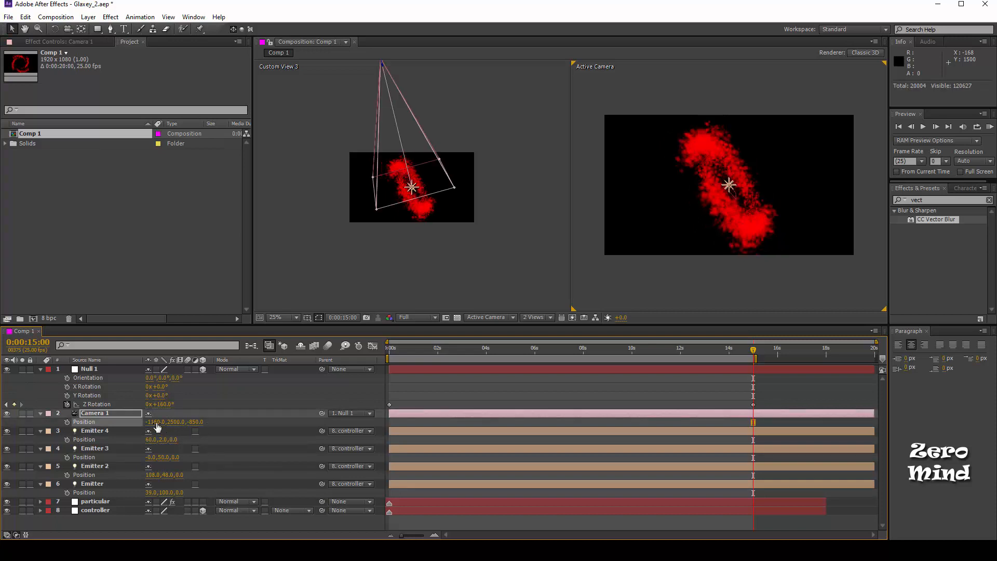
{"action": "left_click_drag", "start_coordinate": [167, 422], "coordinate": [175, 422]}
{"action": "scroll", "coordinate": [384, 126], "scroll_direction": "down", "scroll_amount": 1}
{"action": "scroll", "coordinate": [356, 88], "scroll_direction": "up", "scroll_amount": 1}
{"action": "left_click_drag", "start_coordinate": [357, 88], "coordinate": [422, 133]}
{"action": "key", "text": "ctrl+z"}
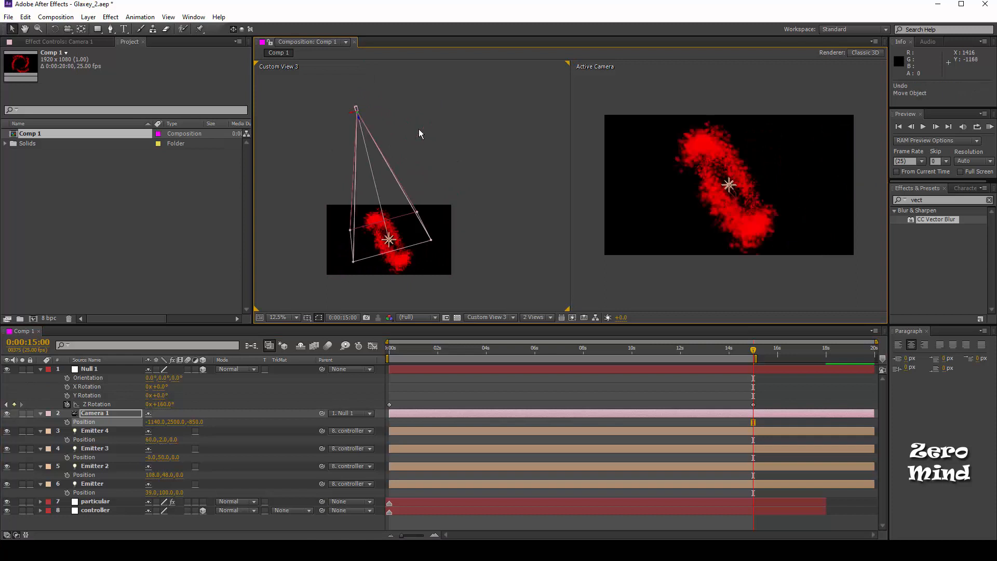
- Try an X position of 200 for Camera 1, settle on -200 and deselect the camera
{"action": "left_click", "coordinate": [155, 422]}
{"action": "type", "text": "0200"}
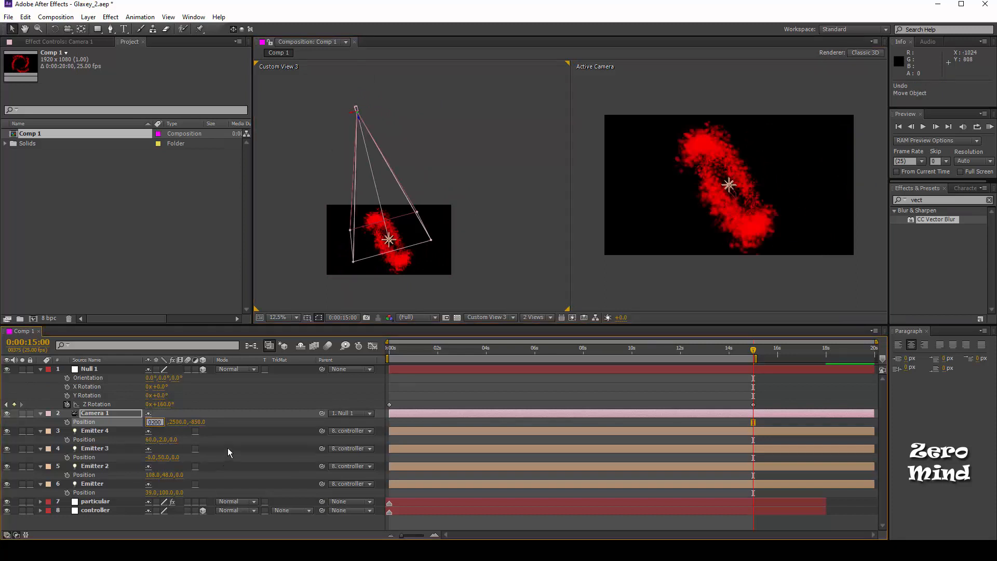
{"action": "key", "text": "Return"}
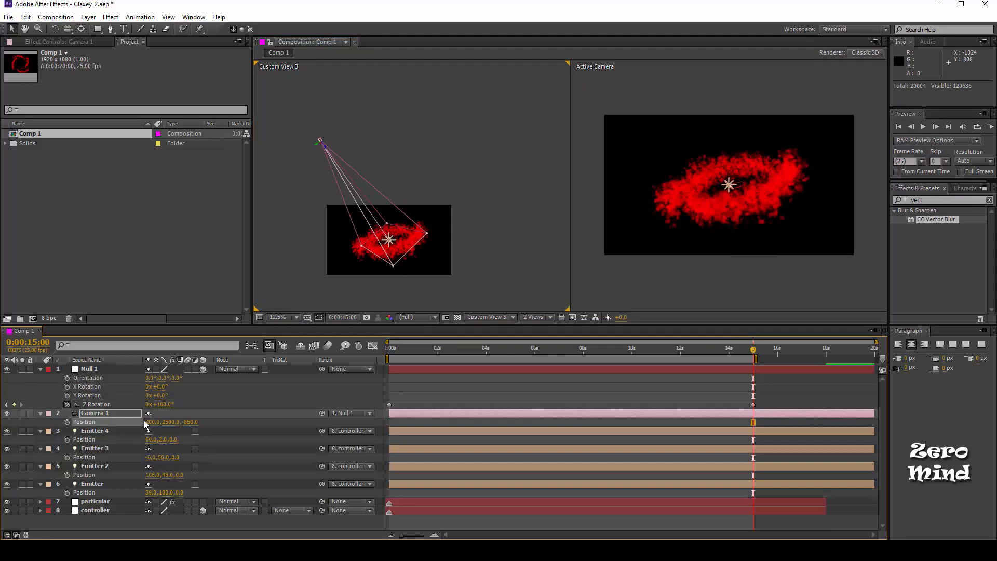
{"action": "left_click", "coordinate": [153, 423]}
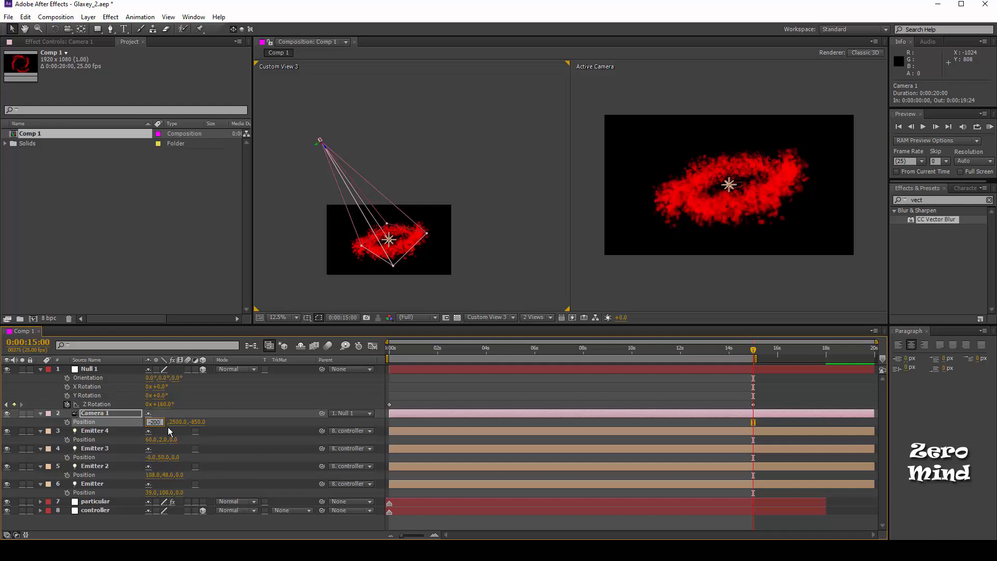
{"action": "type", "text": "-200"}
{"action": "key", "text": "Return"}
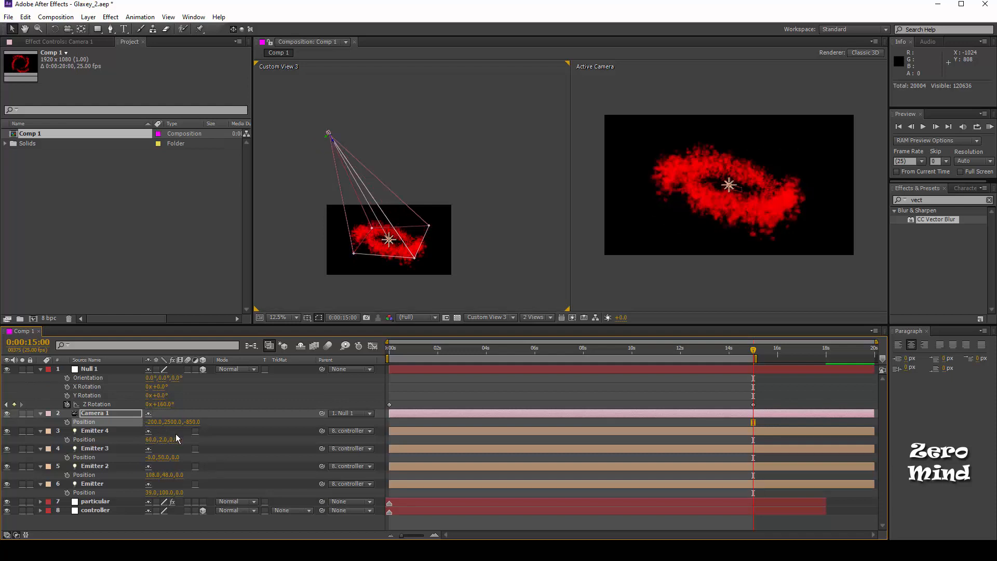
{"action": "left_click", "coordinate": [281, 389]}
{"action": "left_click", "coordinate": [328, 133]}
{"action": "left_click", "coordinate": [302, 174]}
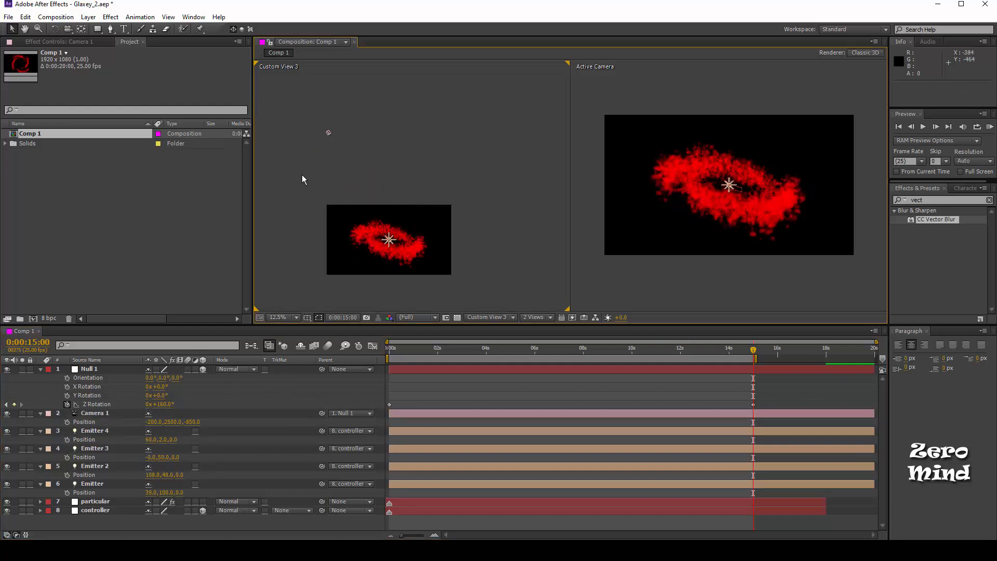
- Collapse the properties of Null 1 and the four emitter lights, and switch off the emitter lights' visibility
{"action": "left_click", "coordinate": [41, 368]}
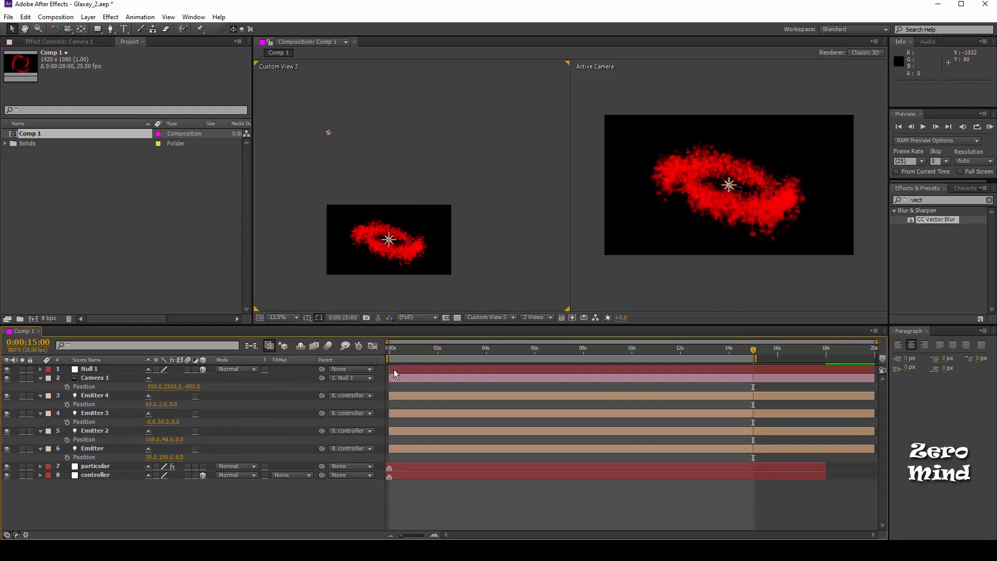
{"action": "left_click", "coordinate": [97, 369]}
{"action": "key", "text": "r"}
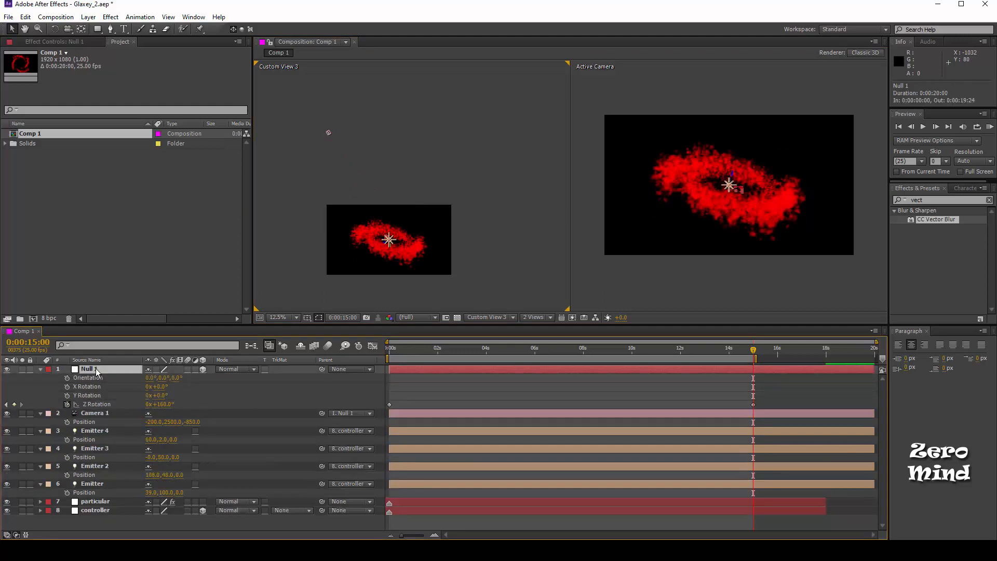
{"action": "key", "text": "r"}
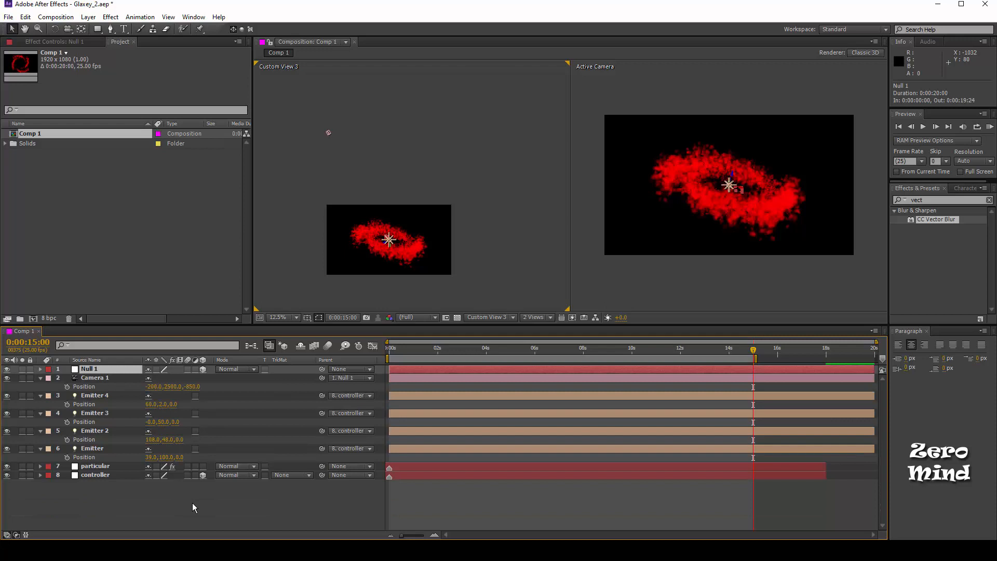
{"action": "left_click", "coordinate": [98, 396]}
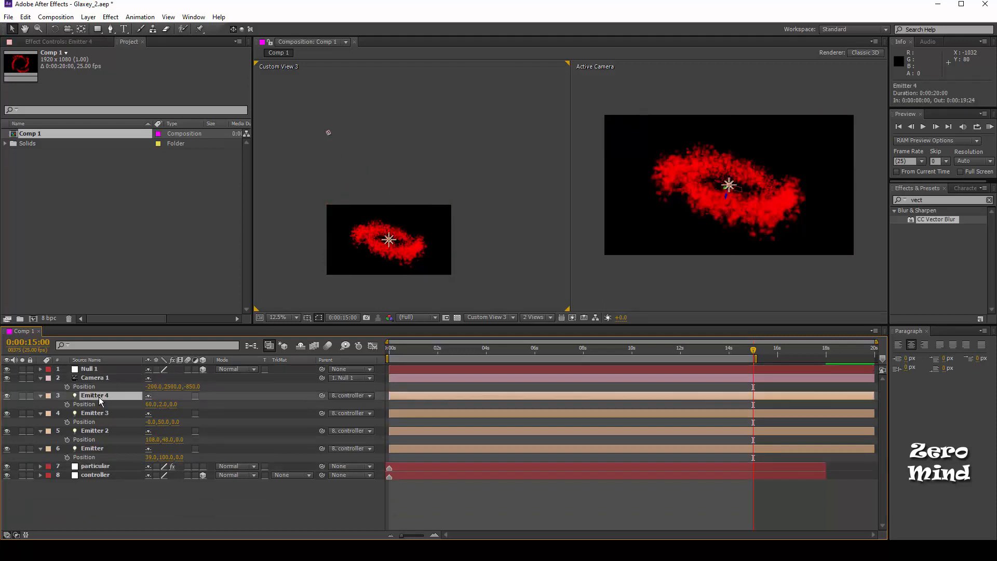
{"action": "left_click", "coordinate": [107, 449], "text": "shift"}
{"action": "left_click", "coordinate": [41, 397]}
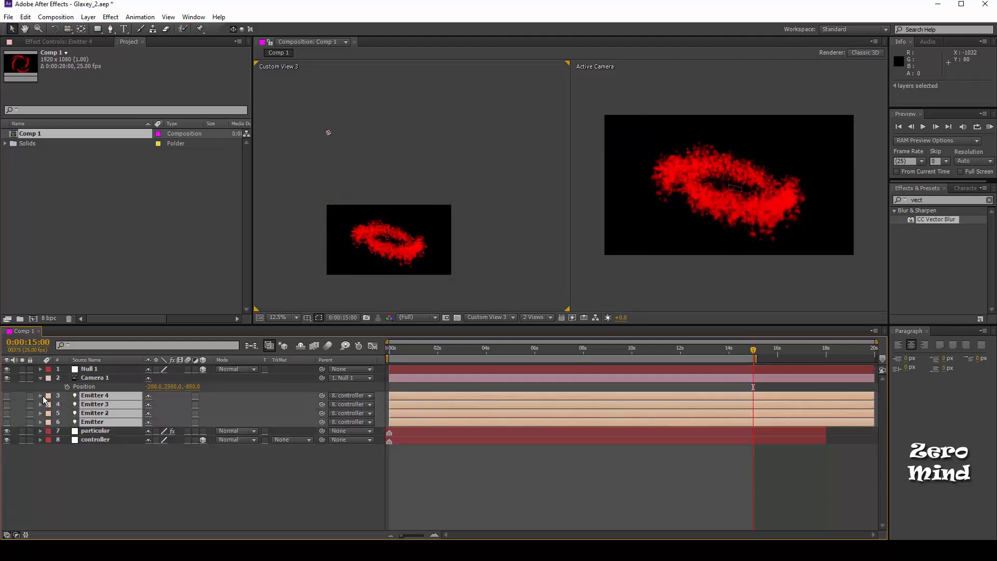
- Move the particular layer directly below Camera 1 and collapse the camera's properties
{"action": "left_click", "coordinate": [129, 463]}
{"action": "left_click_drag", "start_coordinate": [104, 431], "coordinate": [108, 398]}
{"action": "left_click", "coordinate": [42, 378]}
{"action": "left_click", "coordinate": [88, 388]}
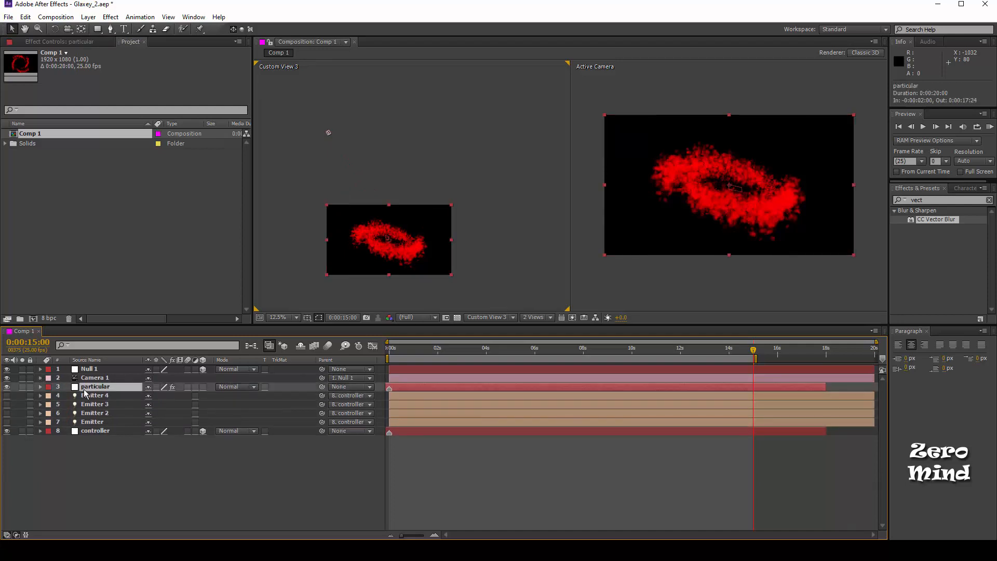
- Return the current time to 0:00:00:00 and switch the composition to a single Active Camera view
{"action": "key", "text": "Home"}
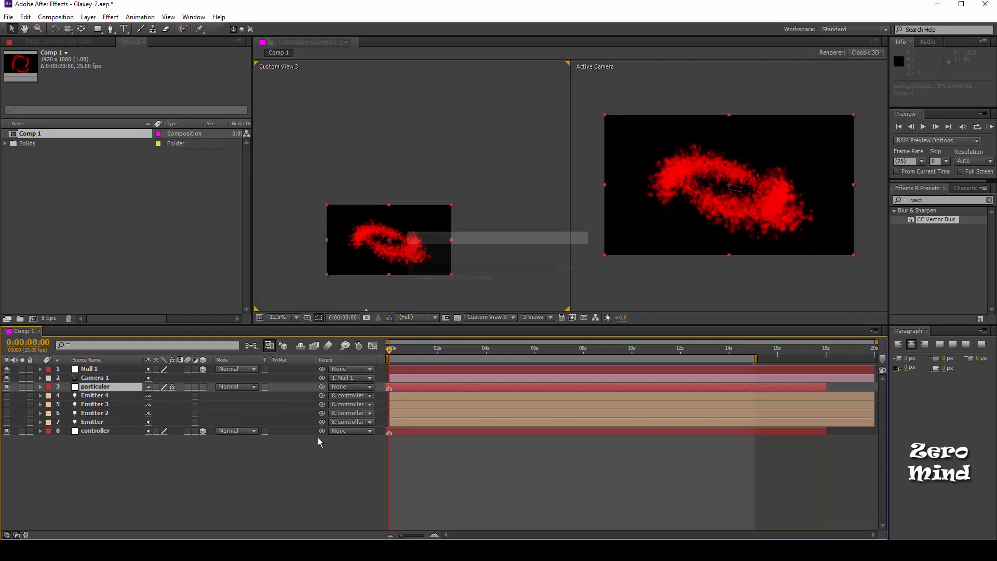
{"action": "left_click", "coordinate": [535, 317]}
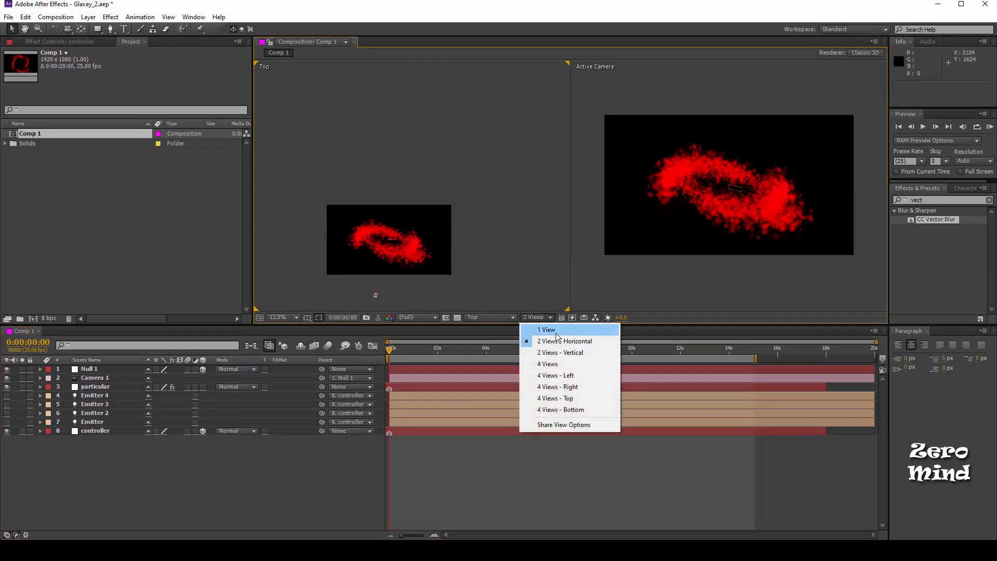
{"action": "left_click", "coordinate": [554, 331]}
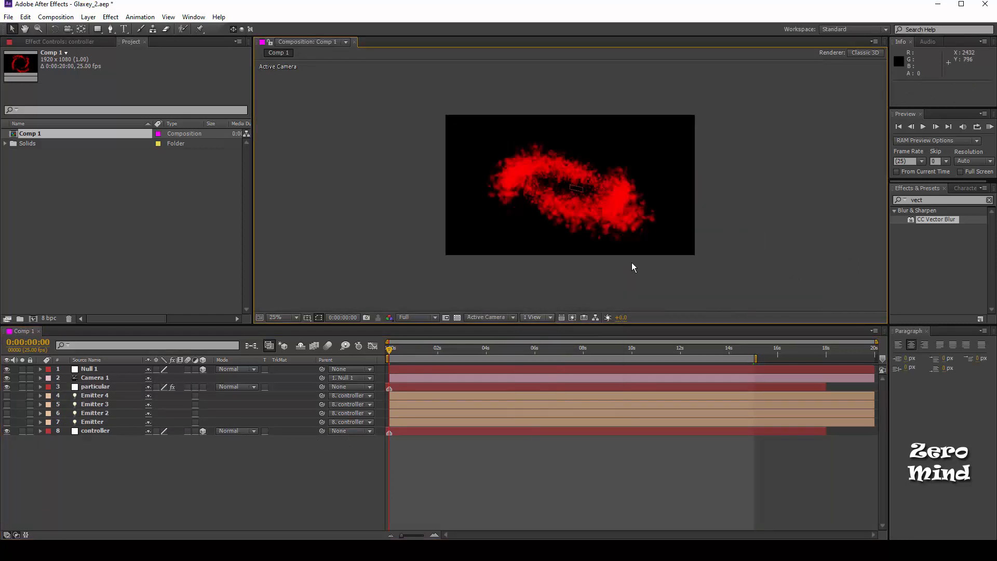
- Duplicate the particular layer and expand the Emitter settings of the copy's Particular effect
{"action": "left_click", "coordinate": [95, 388]}
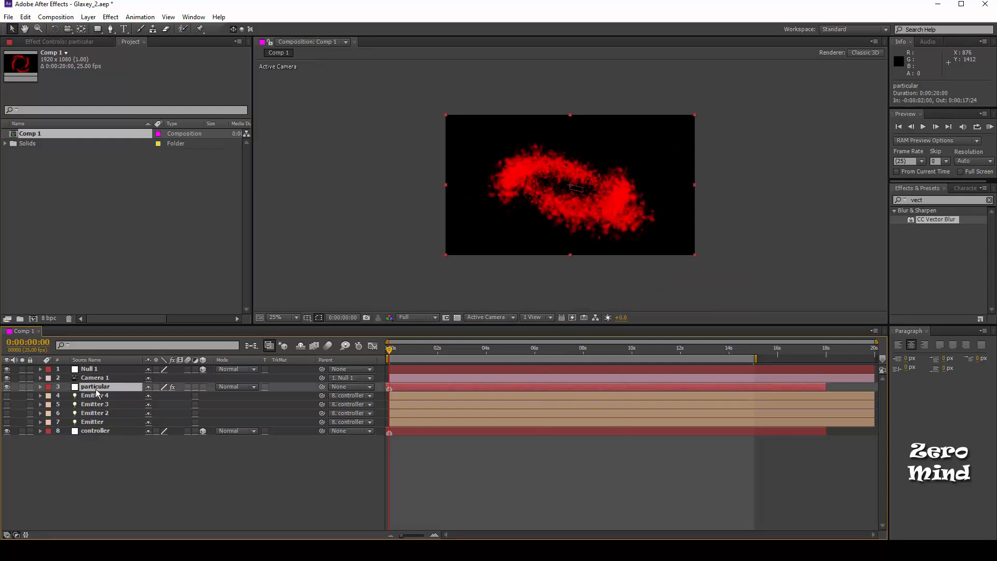
{"action": "key", "text": "ctrl+d"}
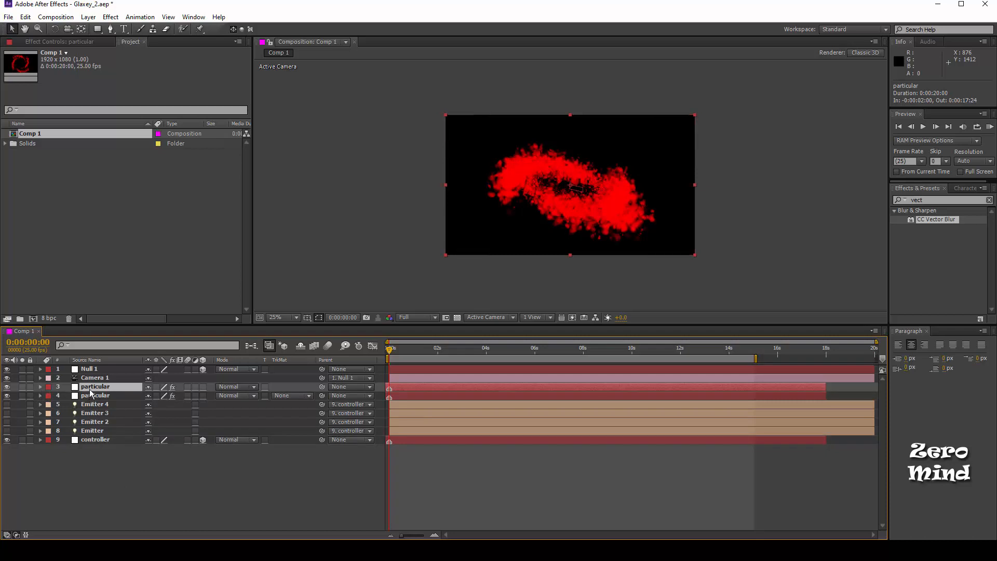
{"action": "left_click", "coordinate": [89, 43]}
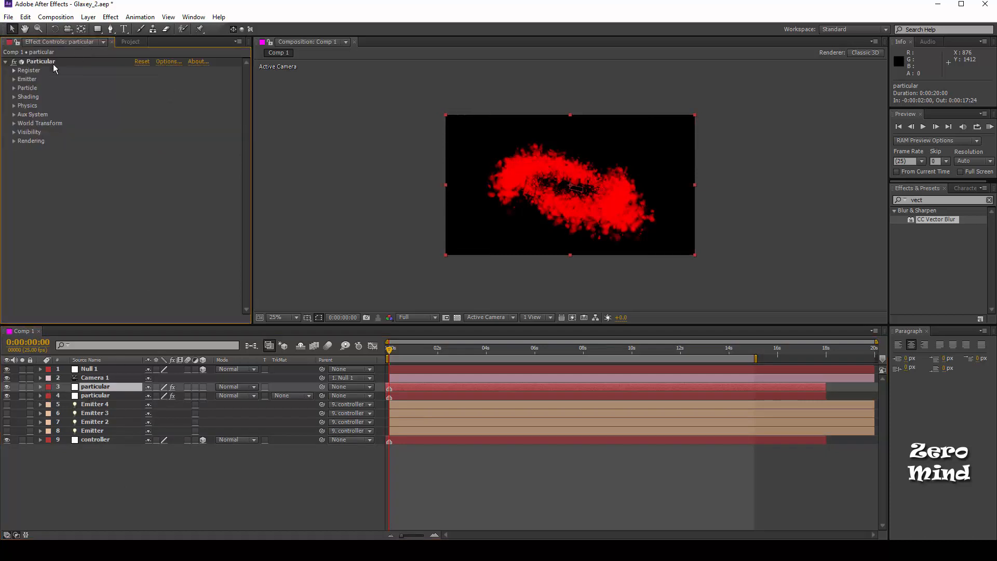
{"action": "left_click", "coordinate": [14, 79]}
- Slide the duplicated particular layer 0:00:02:09 later, reveal its keyframes and step through them around 0:00:01:08
{"action": "left_click_drag", "start_coordinate": [447, 385], "coordinate": [502, 379]}
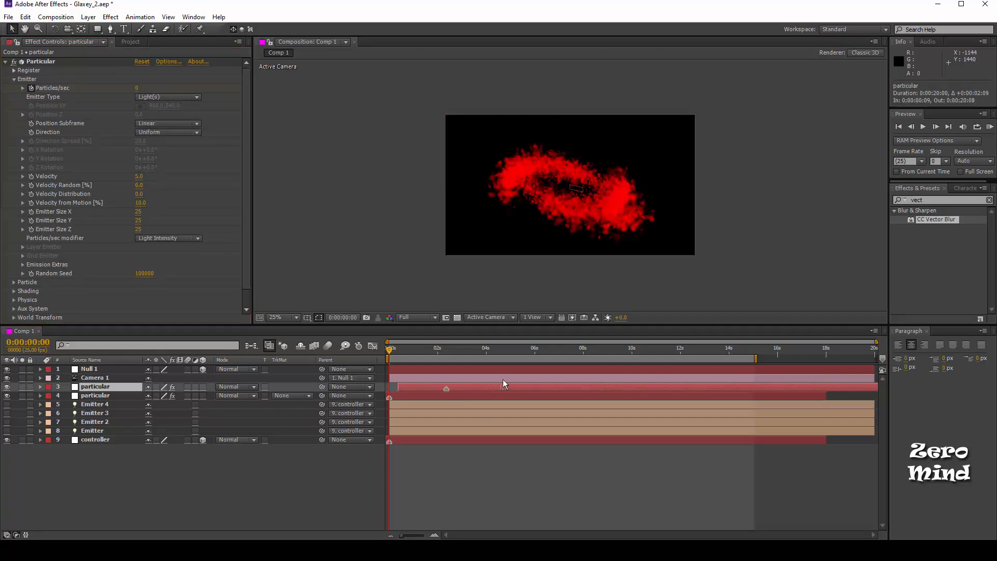
{"action": "key", "text": "u"}
{"action": "left_click_drag", "start_coordinate": [403, 535], "coordinate": [421, 538]}
{"action": "left_click_drag", "start_coordinate": [517, 357], "coordinate": [537, 352]}
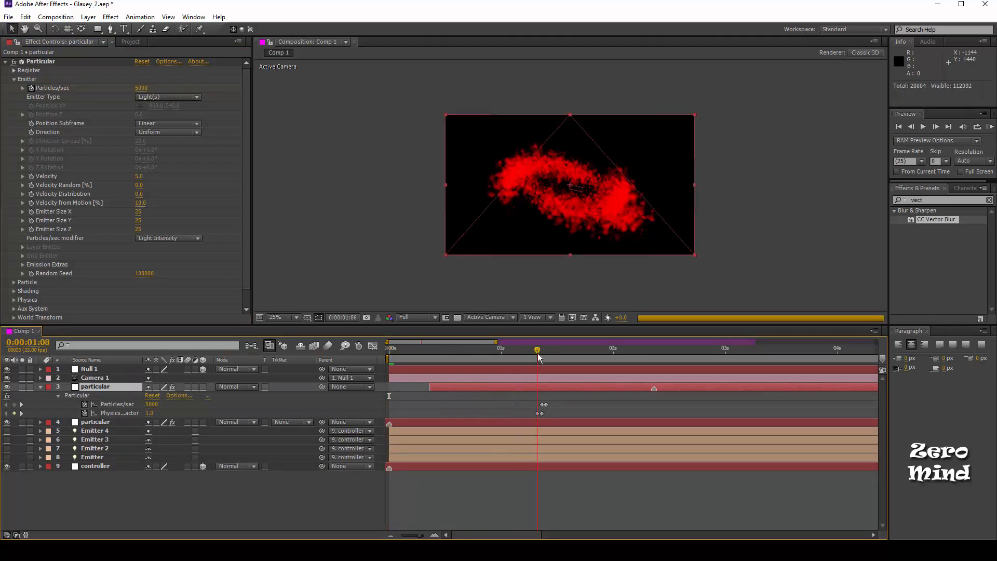
{"action": "key", "text": "Page_Down"}
{"action": "key", "text": "Page_Down"}
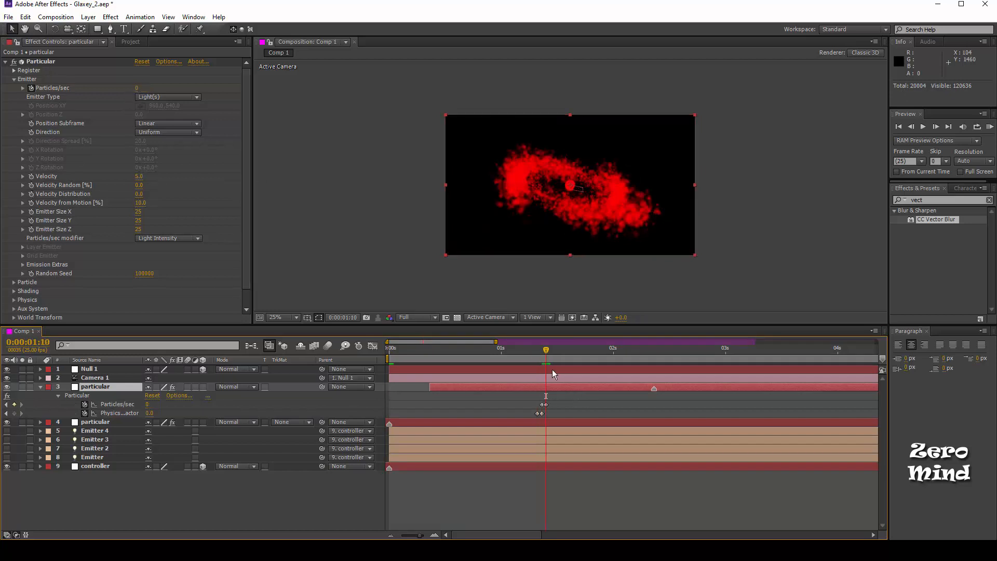
- Set the duplicate layer's Particles/sec keyframe at 0:00:01:09 to 2500
{"action": "key", "text": "Page_Up"}
{"action": "left_click", "coordinate": [144, 89]}
{"action": "type", "text": "2500"}
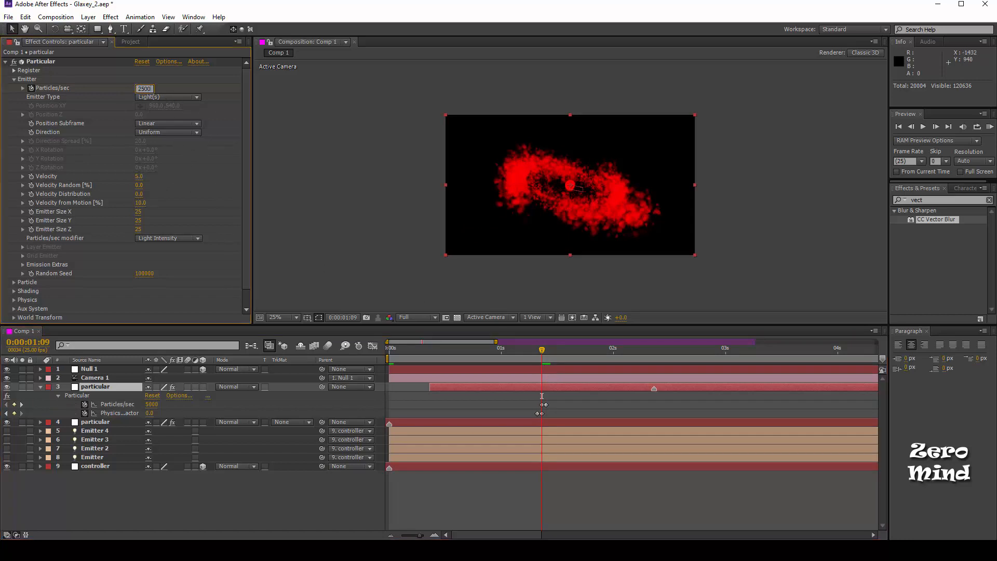
{"action": "key", "text": "Return"}
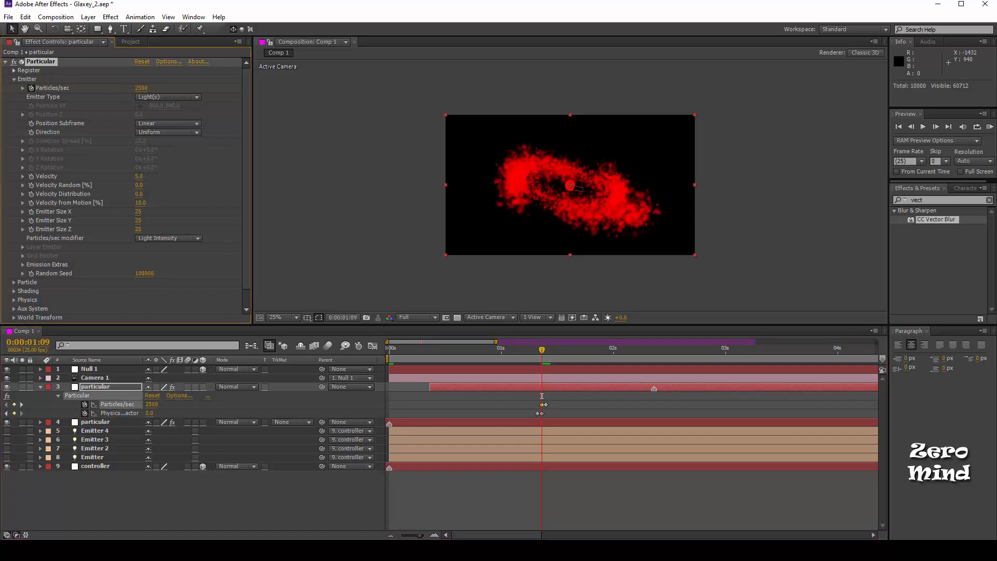
- Slide the duplicated particular layer back so its marker sits at the composition start, and return to 0:00:00:00
{"action": "left_click", "coordinate": [594, 477]}
{"action": "left_click_drag", "start_coordinate": [670, 388], "coordinate": [406, 403]}
{"action": "left_click", "coordinate": [394, 349]}
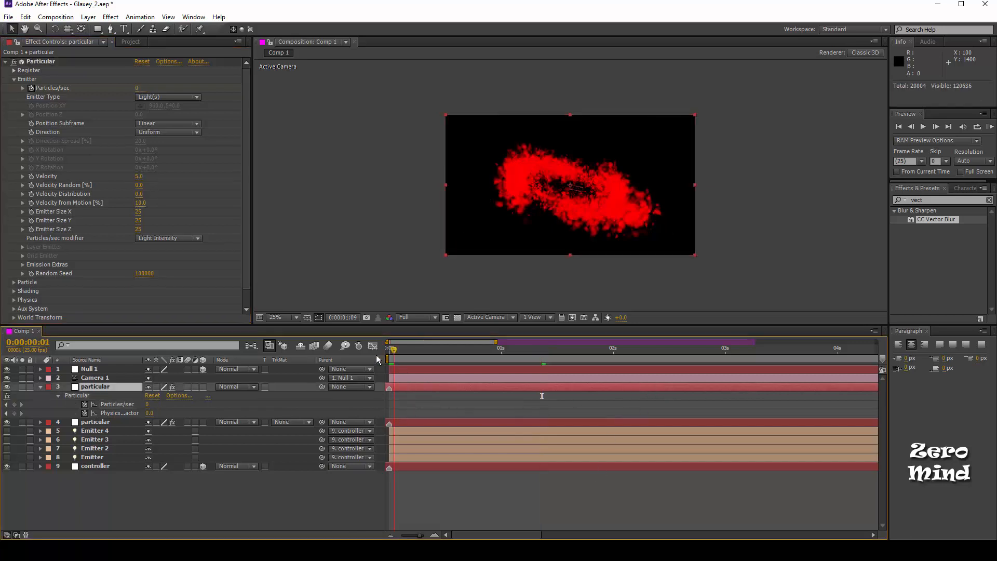
{"action": "key", "text": "Home"}
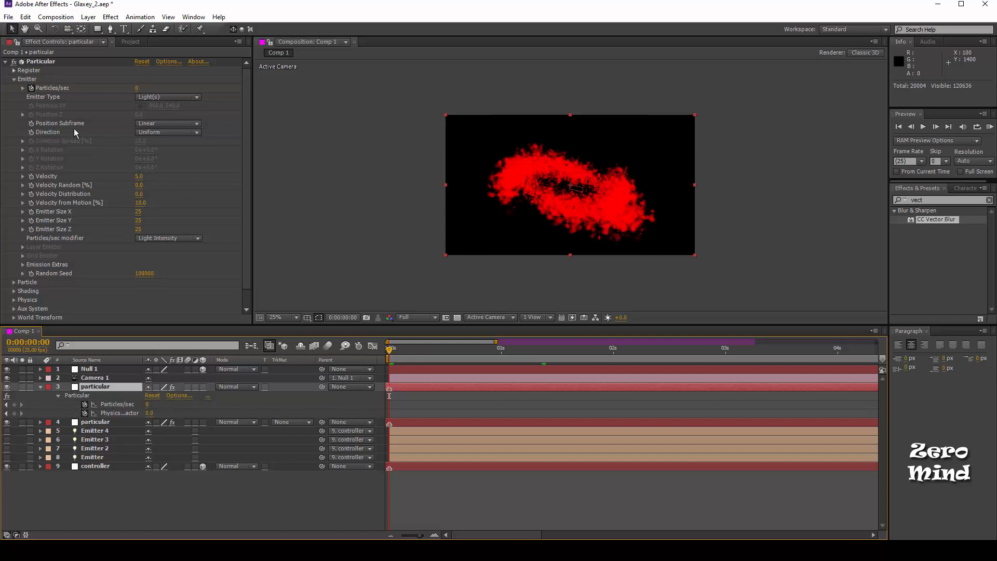
- Leave the emitter Direction at Uniform, then solo and select the upper particular layer
{"action": "left_click", "coordinate": [165, 134]}
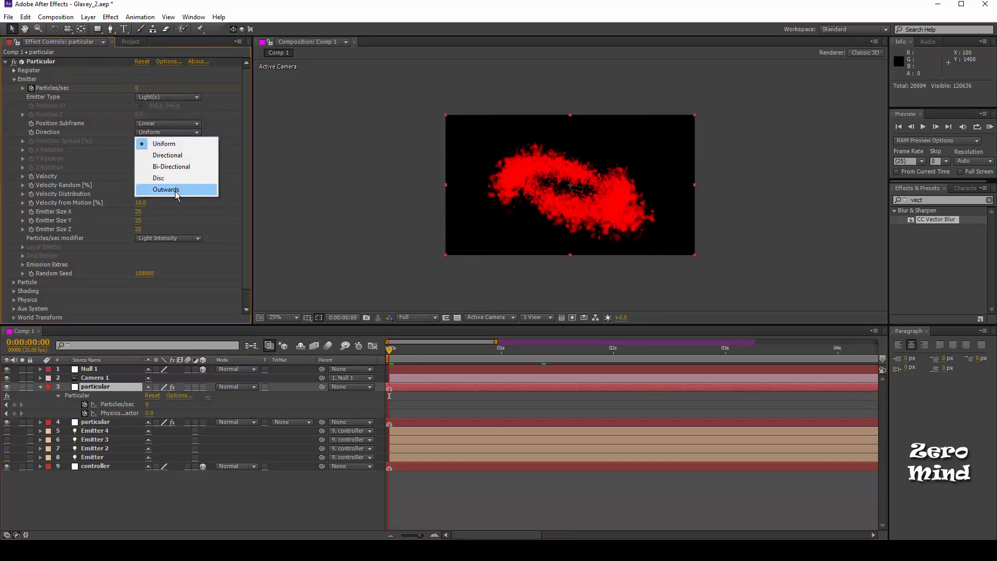
{"action": "left_click", "coordinate": [82, 484]}
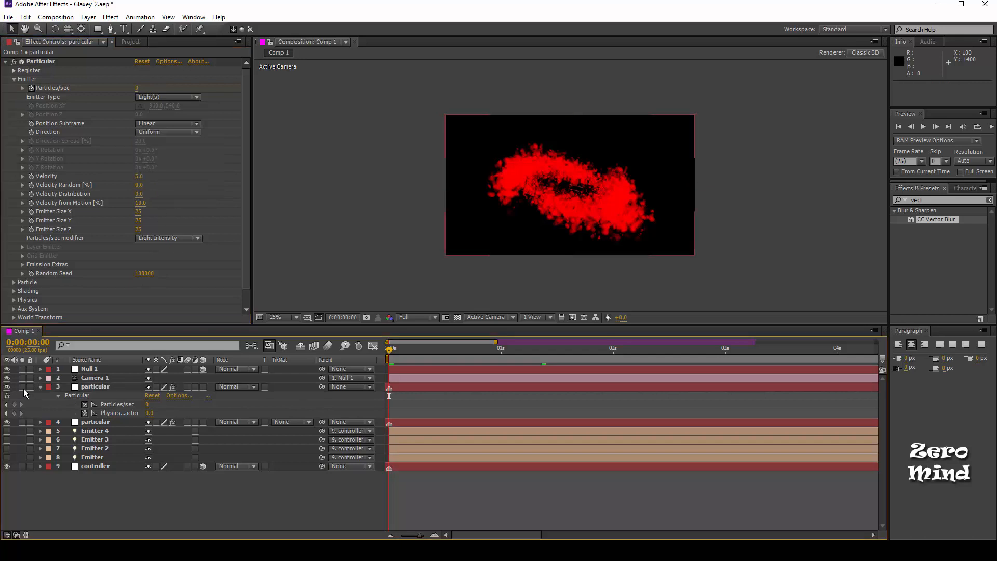
{"action": "left_click", "coordinate": [23, 387]}
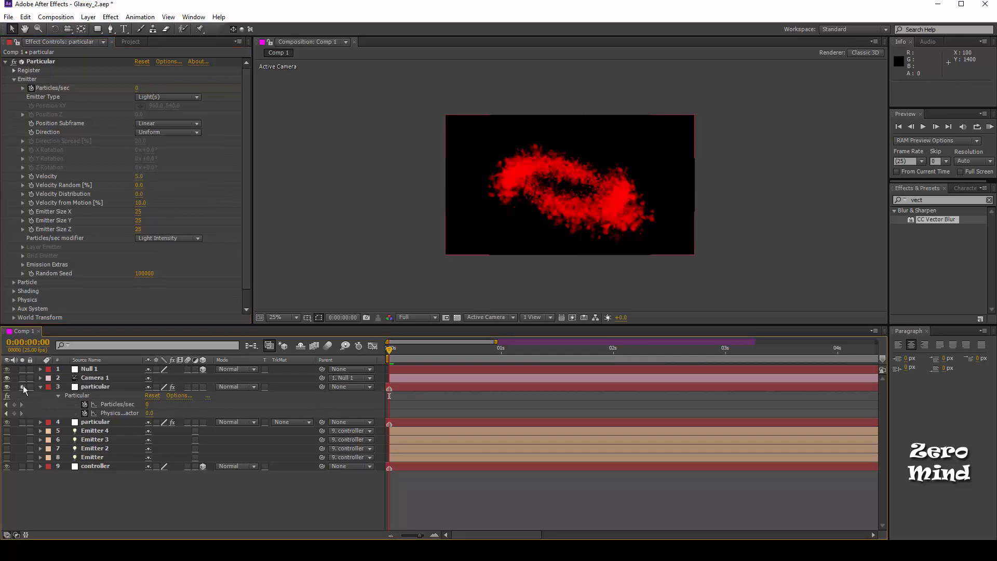
{"action": "left_click", "coordinate": [87, 387]}
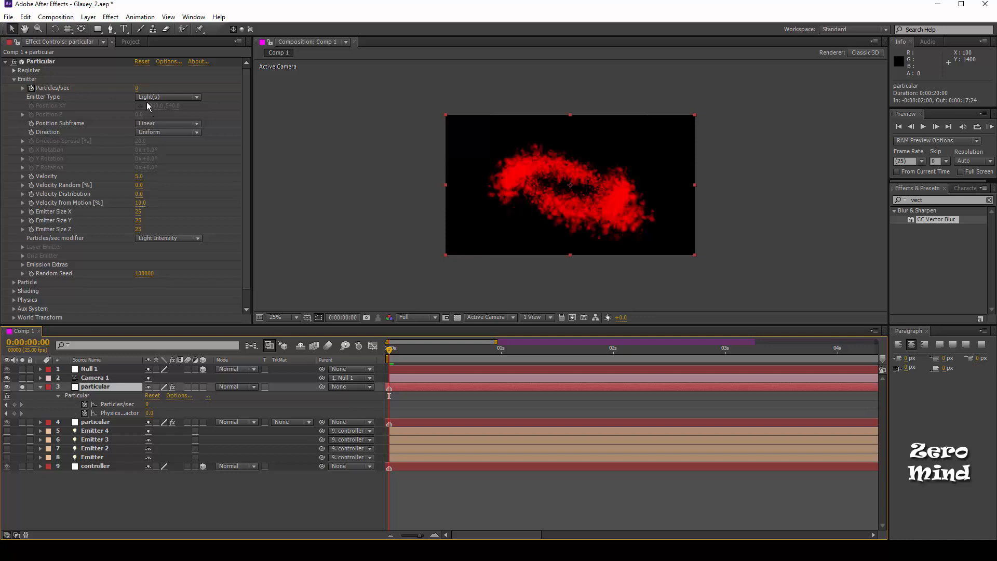
- Set the duplicate particular layer's emitter Direction to Outwards and its Velocity to 10
{"action": "left_click", "coordinate": [170, 132]}
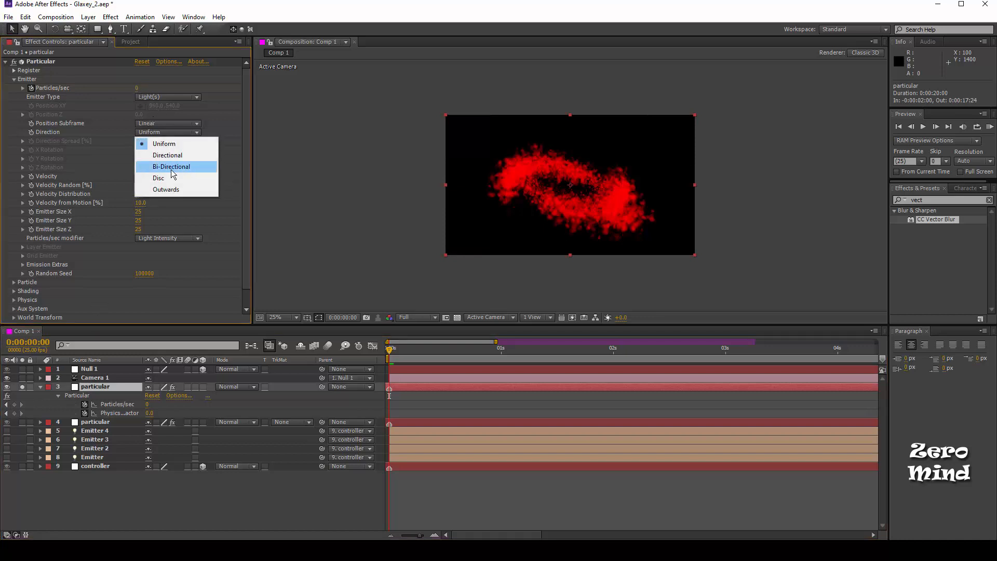
{"action": "left_click", "coordinate": [173, 190]}
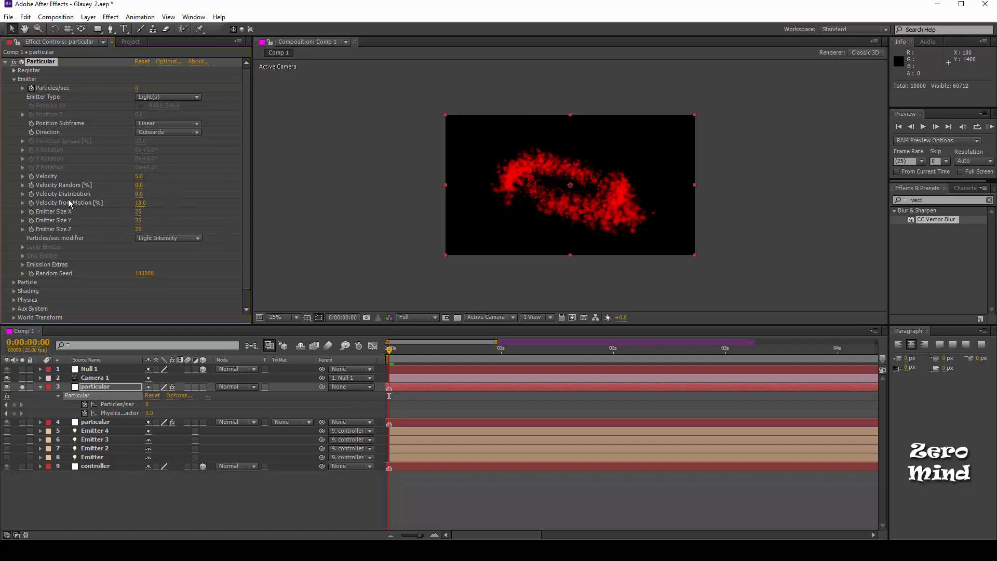
{"action": "left_click", "coordinate": [138, 176]}
{"action": "type", "text": "10"}
{"action": "key", "text": "Return"}
- Set the emitter's Size X and Size Y to 100 and its Size Z to 0
{"action": "left_click", "coordinate": [140, 213]}
{"action": "left_click", "coordinate": [140, 220]}
{"action": "key", "text": "Return"}
{"action": "left_click", "coordinate": [138, 230]}
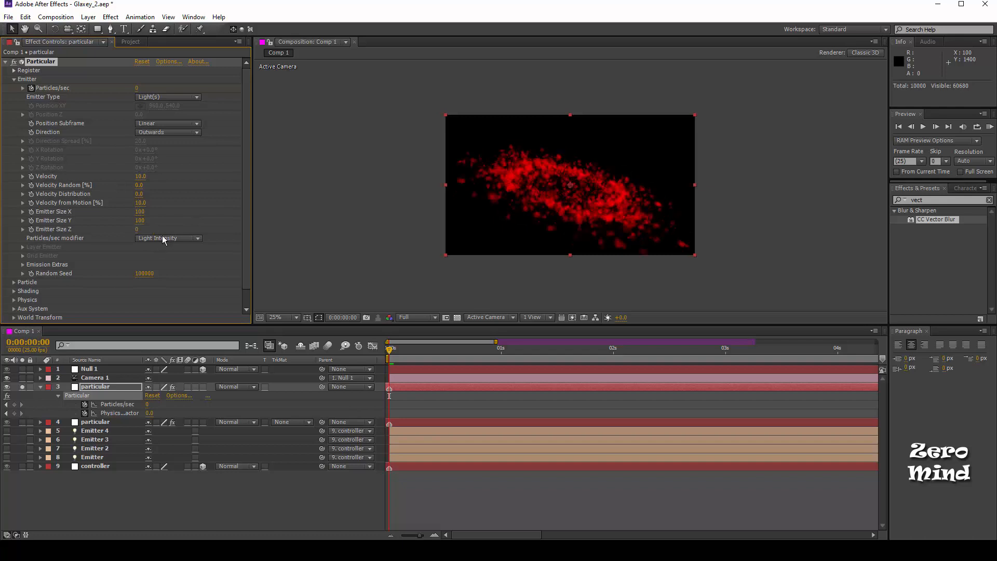
- Set the duplicate layer's particle Size to 15 and Size Random to 0
{"action": "scroll", "coordinate": [51, 277], "scroll_direction": "down", "scroll_amount": 1}
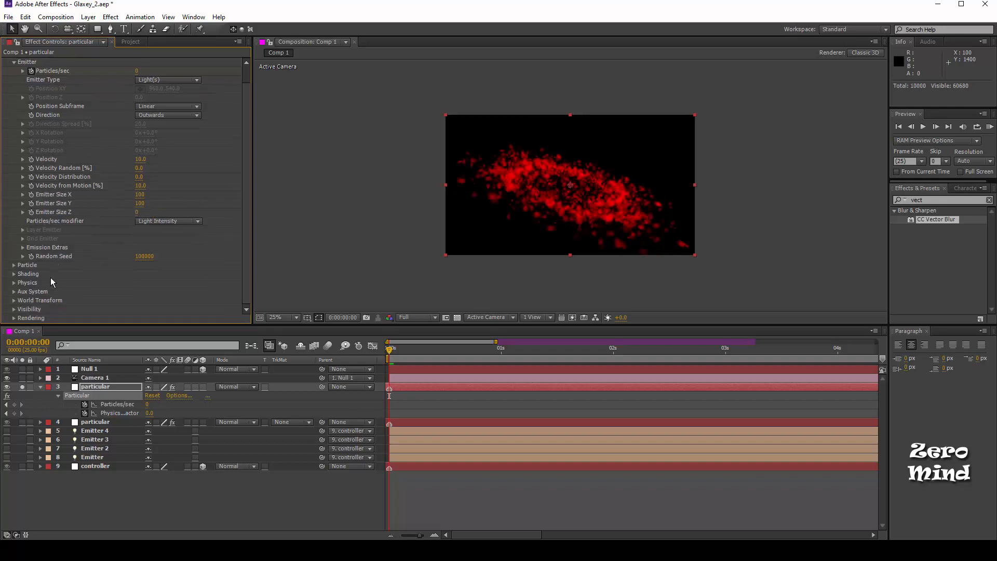
{"action": "left_click", "coordinate": [13, 265]}
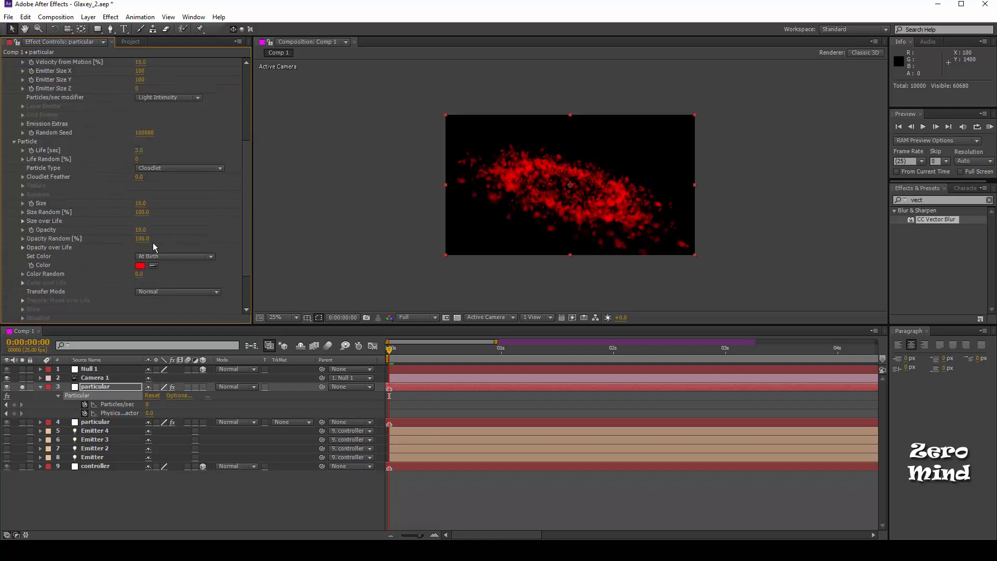
{"action": "left_click", "coordinate": [139, 204]}
{"action": "type", "text": "5"}
{"action": "key", "text": "Return"}
{"action": "left_click", "coordinate": [141, 203]}
{"action": "type", "text": "15"}
{"action": "key", "text": "Tab"}
{"action": "type", "text": "0"}
{"action": "key", "text": "Return"}
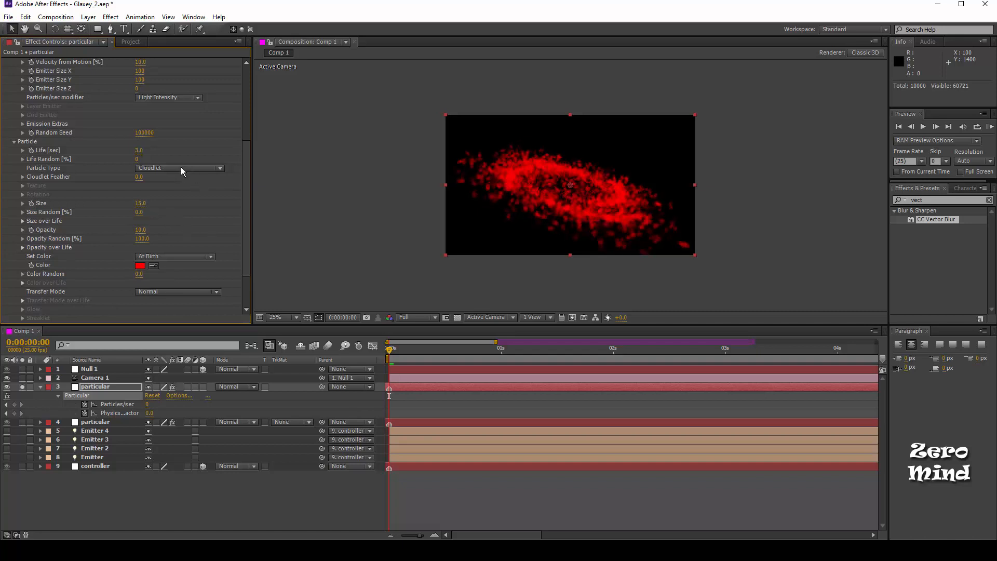
- Change the particle type to Sphere and set the particle Size to 0
{"action": "left_click", "coordinate": [181, 168]}
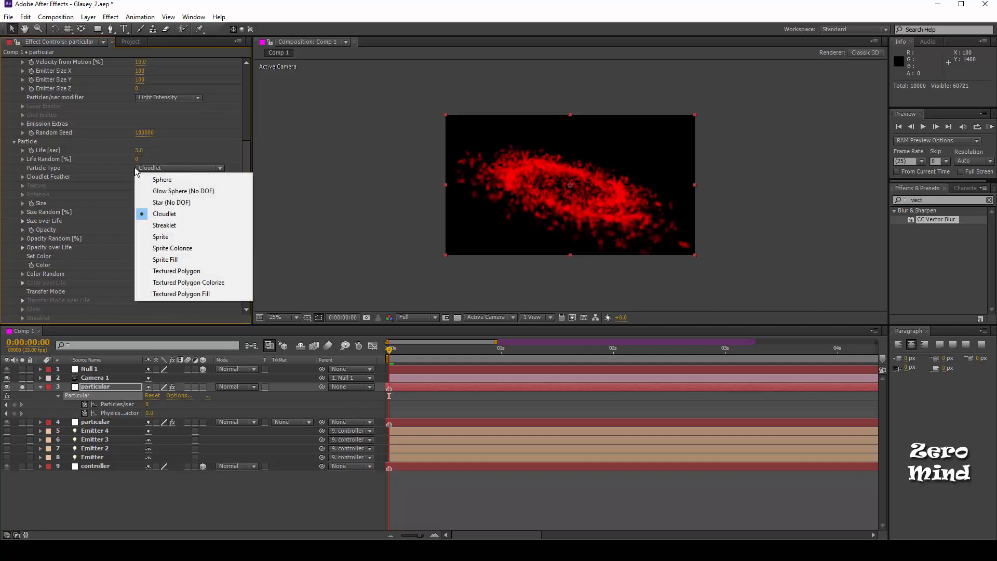
{"action": "left_click", "coordinate": [174, 181]}
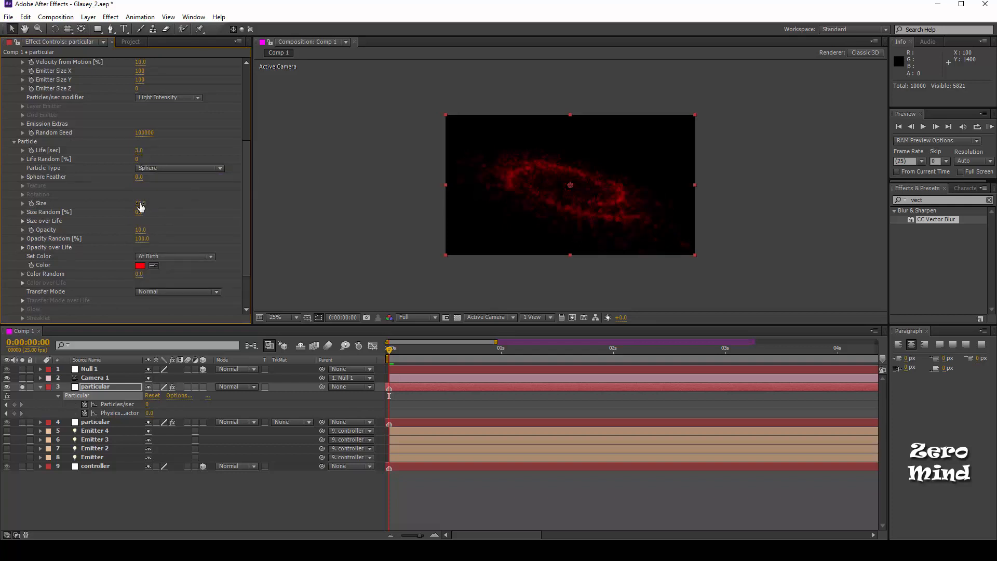
{"action": "left_click", "coordinate": [140, 204]}
{"action": "key", "text": "Return"}
{"action": "left_click", "coordinate": [141, 204]}
{"action": "type", "text": "0"}
{"action": "key", "text": "Return"}
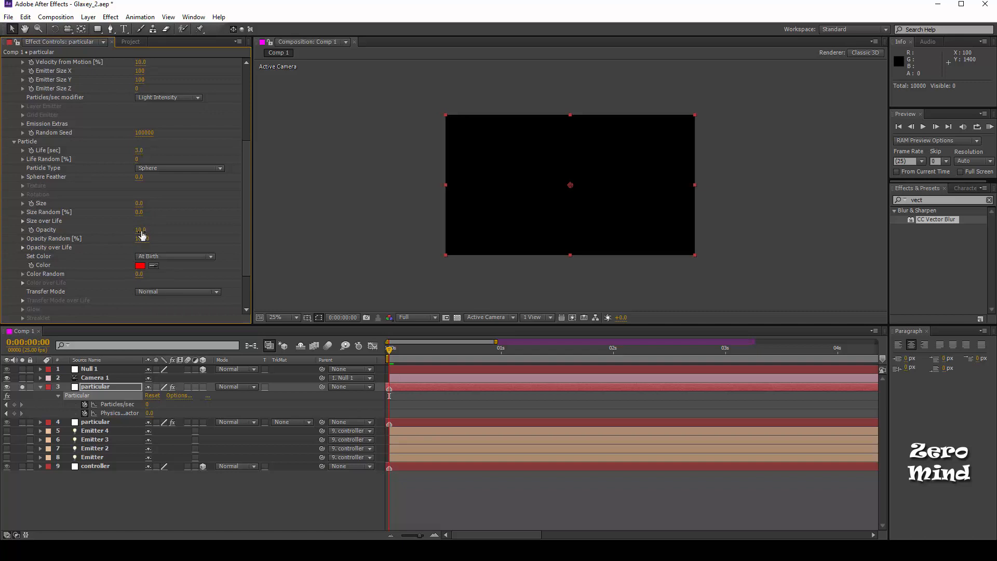
- Set the sphere particles' Size to 2 and Size Random to 100
{"action": "left_click", "coordinate": [142, 231]}
{"action": "type", "text": "2.0"}
{"action": "key", "text": "Return"}
{"action": "left_click", "coordinate": [140, 203]}
{"action": "type", "text": "2."}
{"action": "key", "text": "Return"}
{"action": "left_click", "coordinate": [139, 213]}
{"action": "type", "text": "100"}
{"action": "key", "text": "Return"}
- Set the sphere particles' Opacity to 100 and deselect the layer to view the result
{"action": "left_click", "coordinate": [138, 230]}
{"action": "type", "text": "100"}
{"action": "key", "text": "Tab"}
{"action": "left_click", "coordinate": [244, 478]}
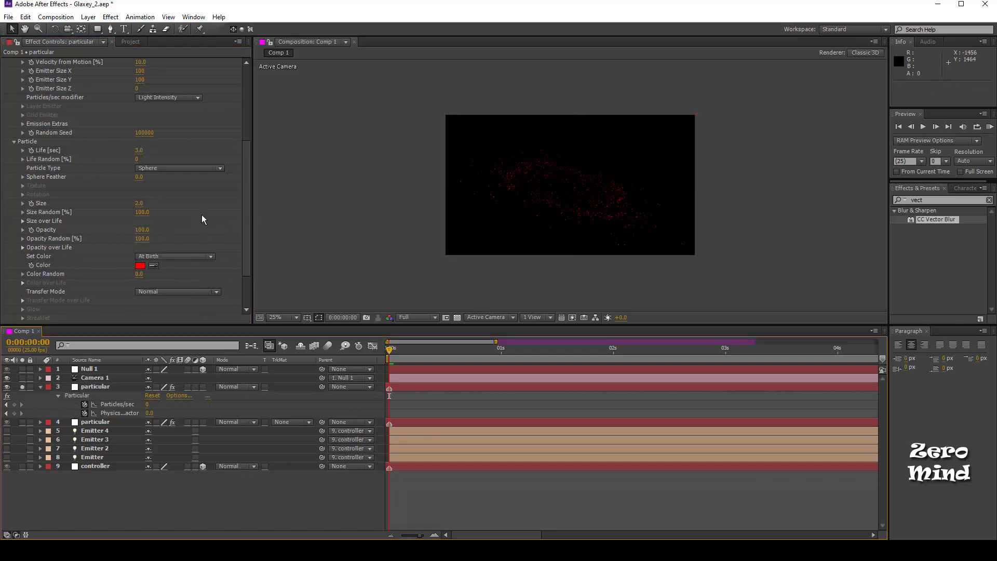
- Change the sphere particles' color to orange (FF7E00)
{"action": "left_click", "coordinate": [140, 266]}
{"action": "left_click_drag", "start_coordinate": [384, 396], "coordinate": [385, 403]}
{"action": "left_click", "coordinate": [366, 299]}
{"action": "left_click_drag", "start_coordinate": [375, 293], "coordinate": [386, 271]}
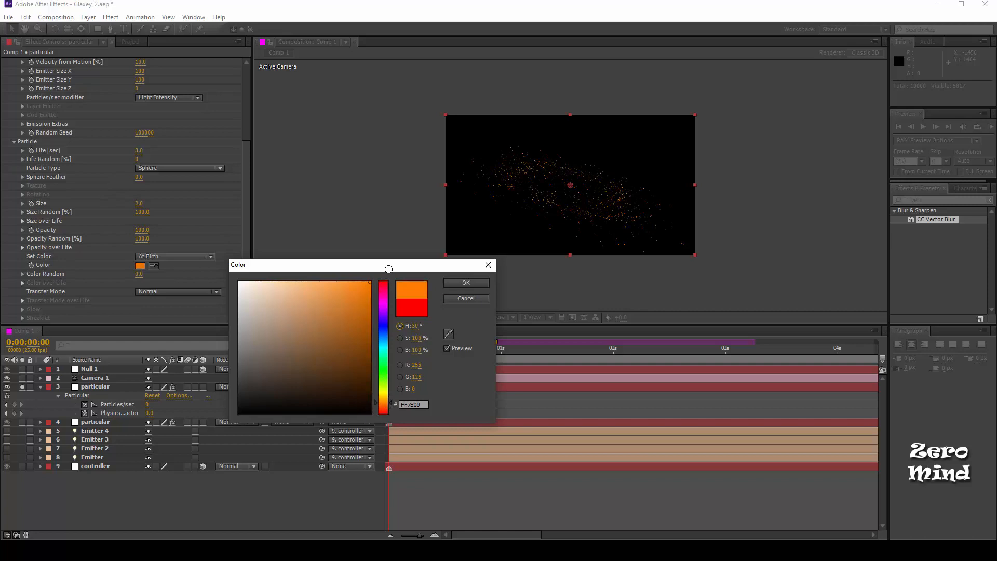
{"action": "left_click", "coordinate": [457, 283]}
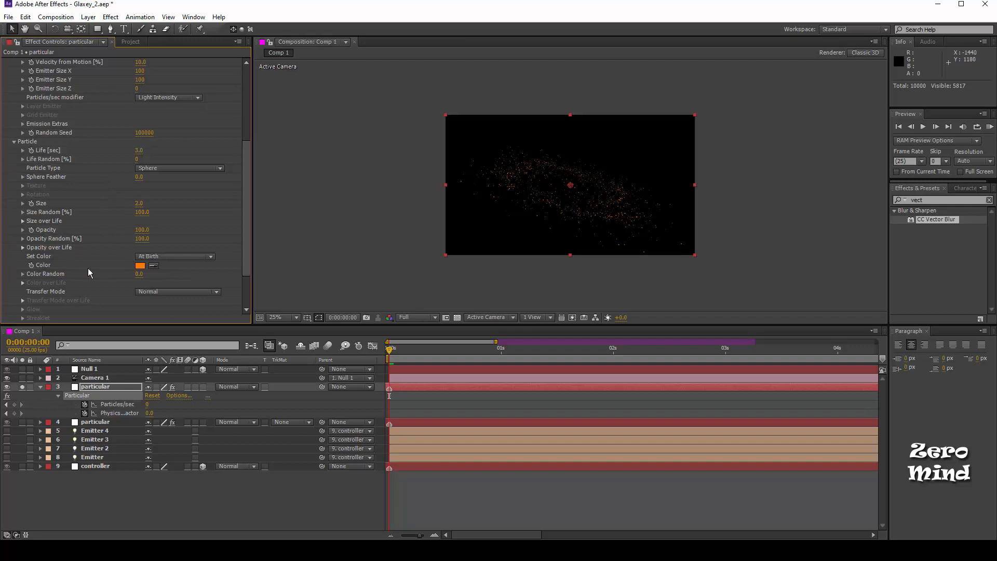
- Give the particles a constant full Size over Life, with the curve tapering down just before death
{"action": "left_click", "coordinate": [23, 248]}
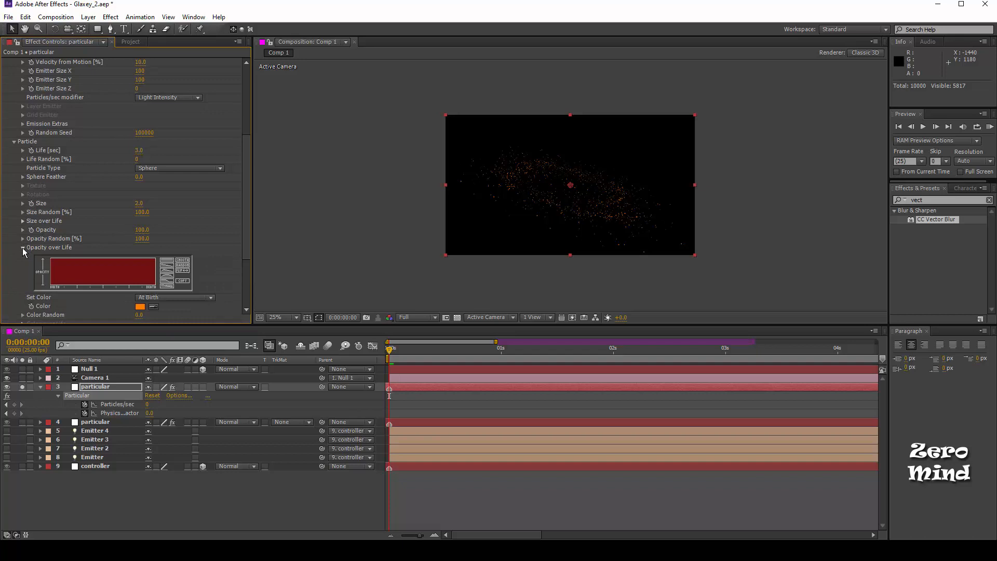
{"action": "left_click", "coordinate": [23, 247]}
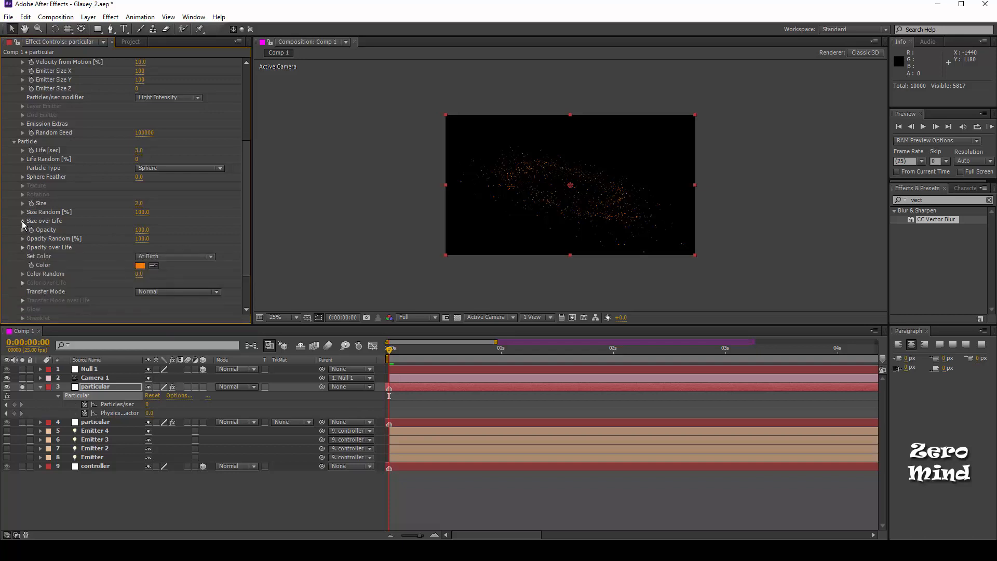
{"action": "left_click", "coordinate": [22, 220]}
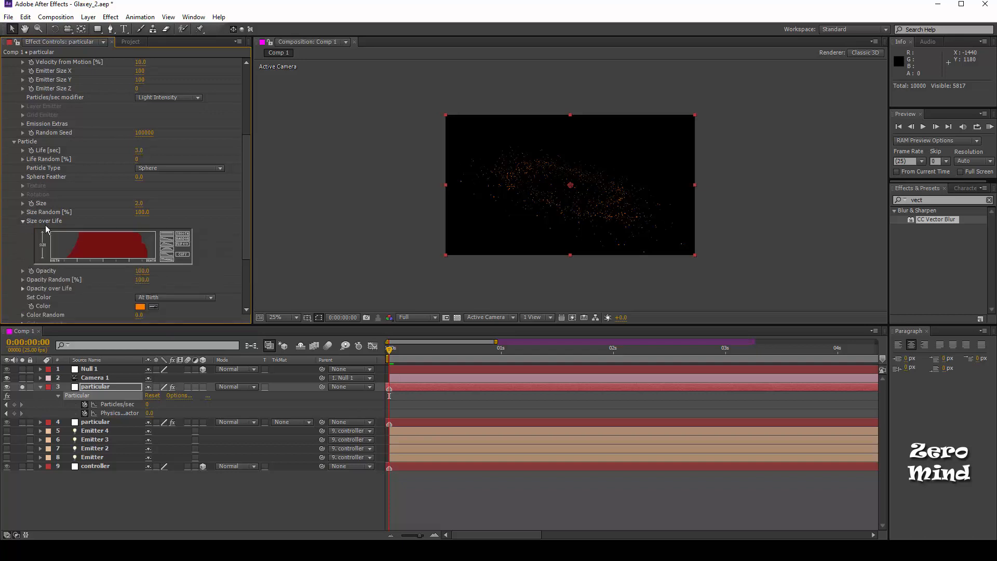
{"action": "left_click", "coordinate": [172, 238]}
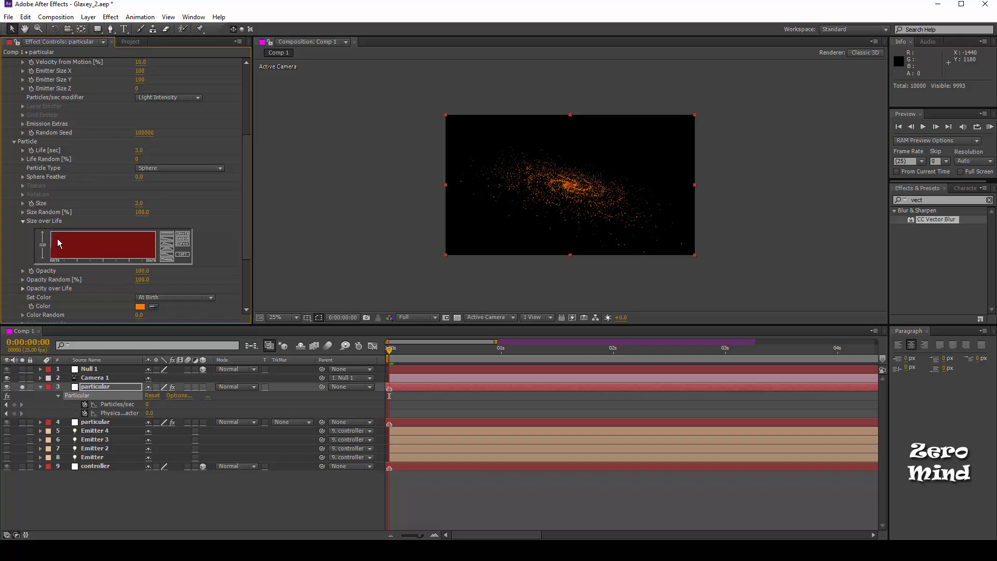
{"action": "key", "text": "period"}
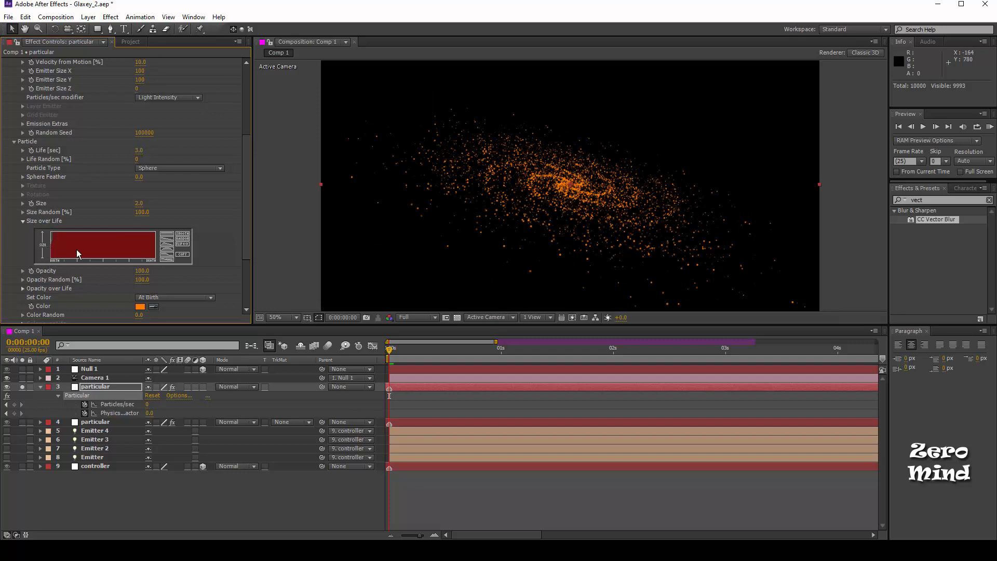
{"action": "left_click_drag", "start_coordinate": [150, 233], "coordinate": [154, 254]}
{"action": "left_click", "coordinate": [214, 520]}
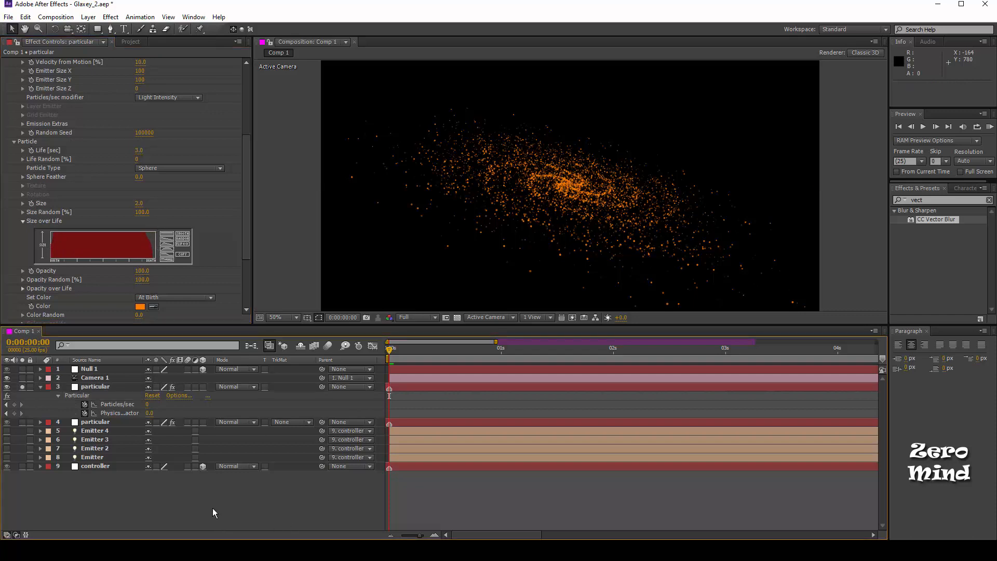
- Unsolo the upper particular layer, set its blending mode to Screen and collapse its properties
{"action": "left_click", "coordinate": [22, 388]}
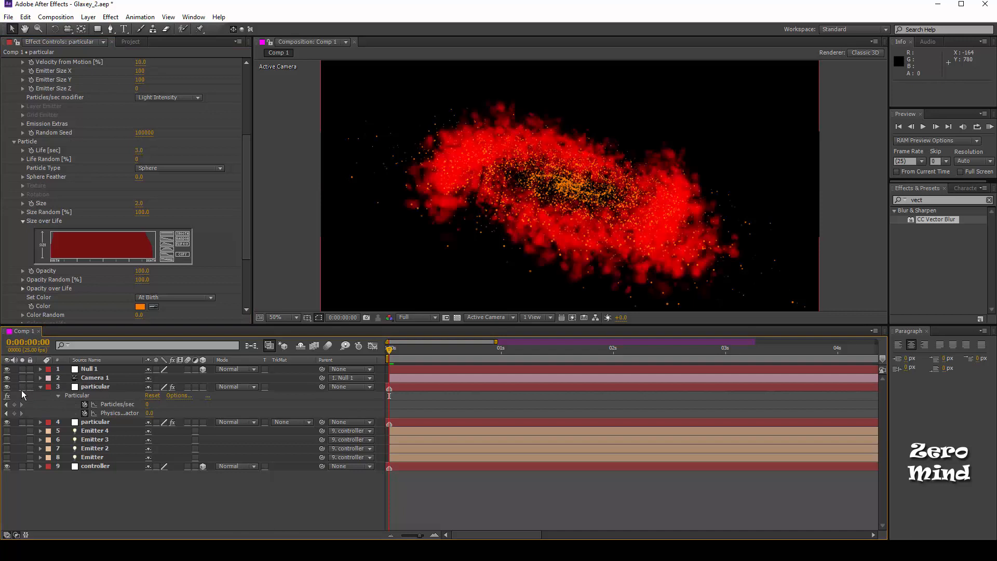
{"action": "left_click", "coordinate": [95, 387]}
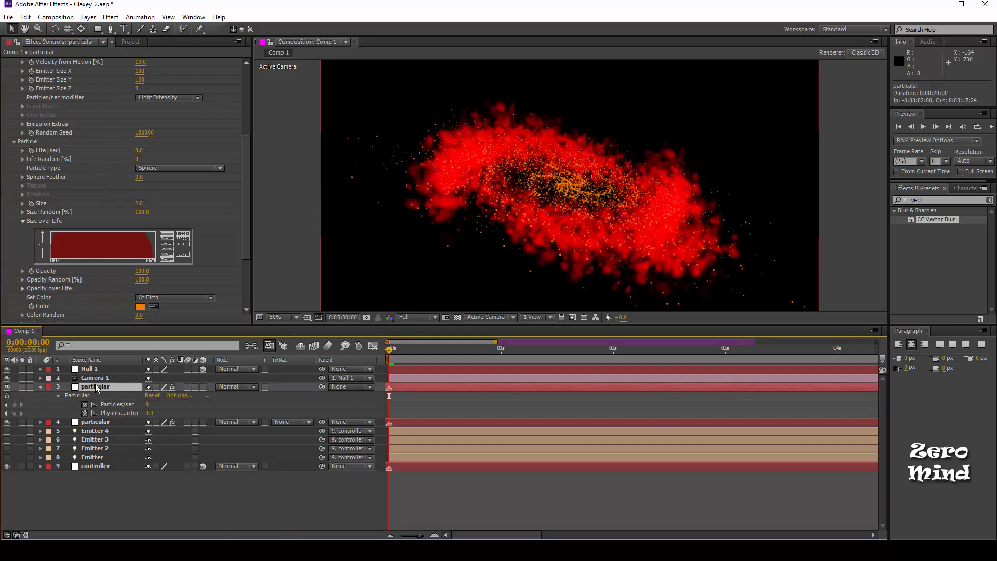
{"action": "left_click", "coordinate": [245, 385]}
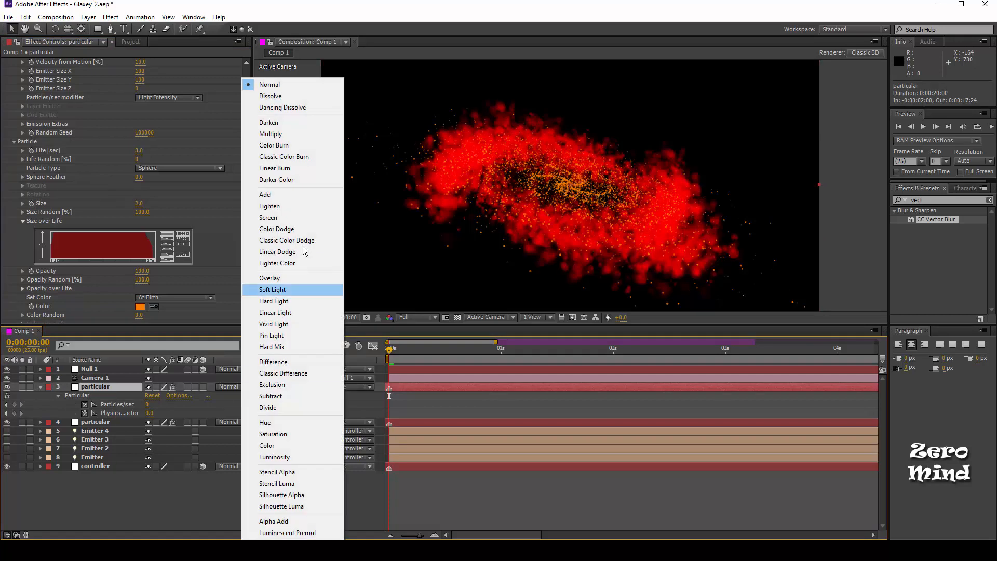
{"action": "left_click", "coordinate": [282, 216]}
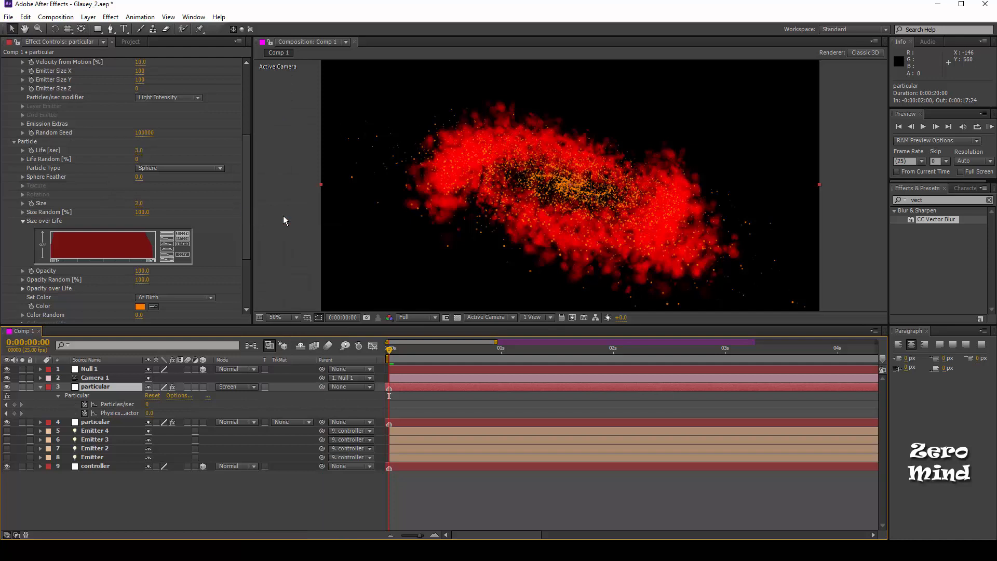
{"action": "left_click", "coordinate": [41, 387]}
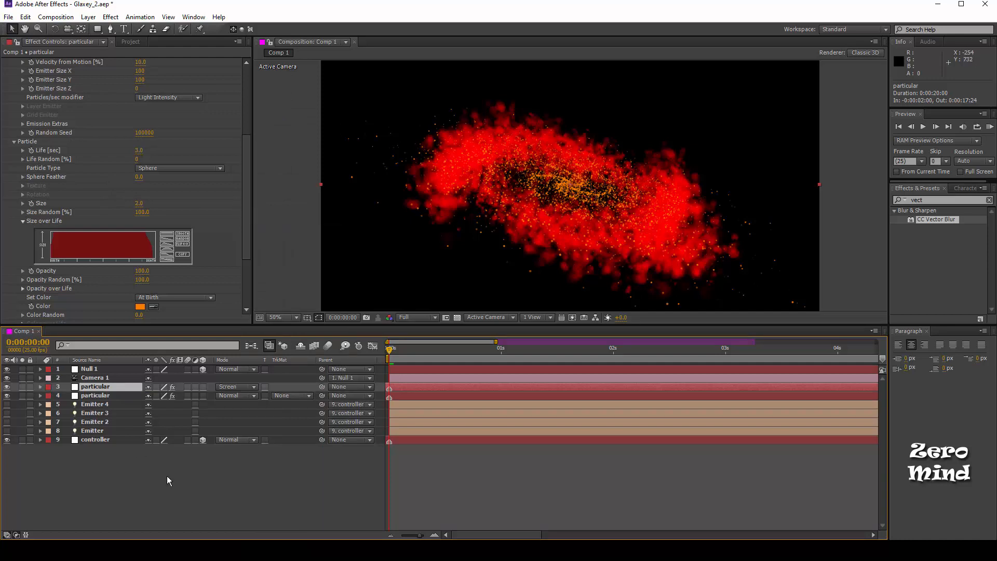
{"action": "left_click", "coordinate": [182, 485]}
{"action": "key", "text": "comma"}
{"action": "key", "text": "comma"}
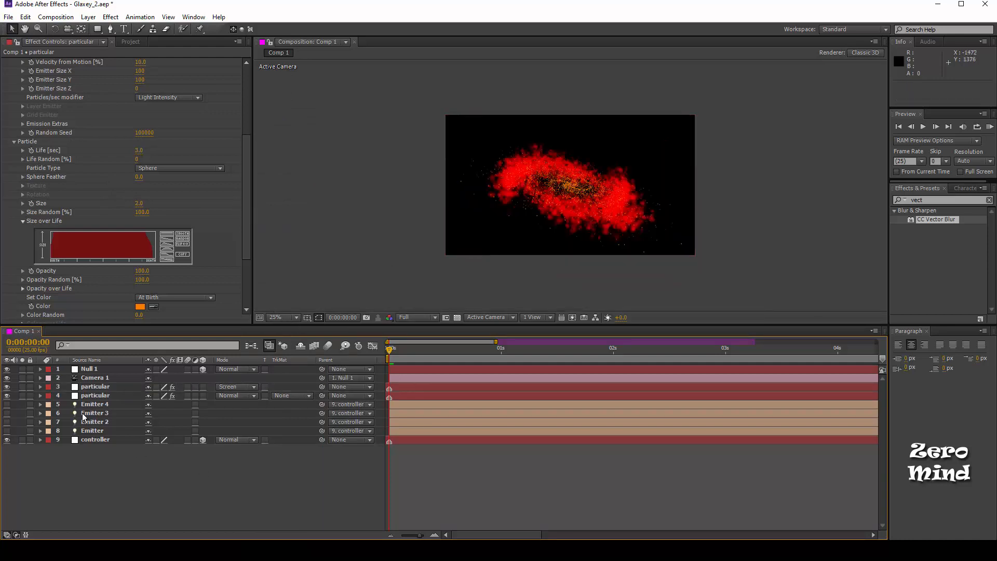
- Duplicate the upper particular layer, reveal the copy's keyframes and slide it later until they fall inside the composition
{"action": "left_click", "coordinate": [93, 389]}
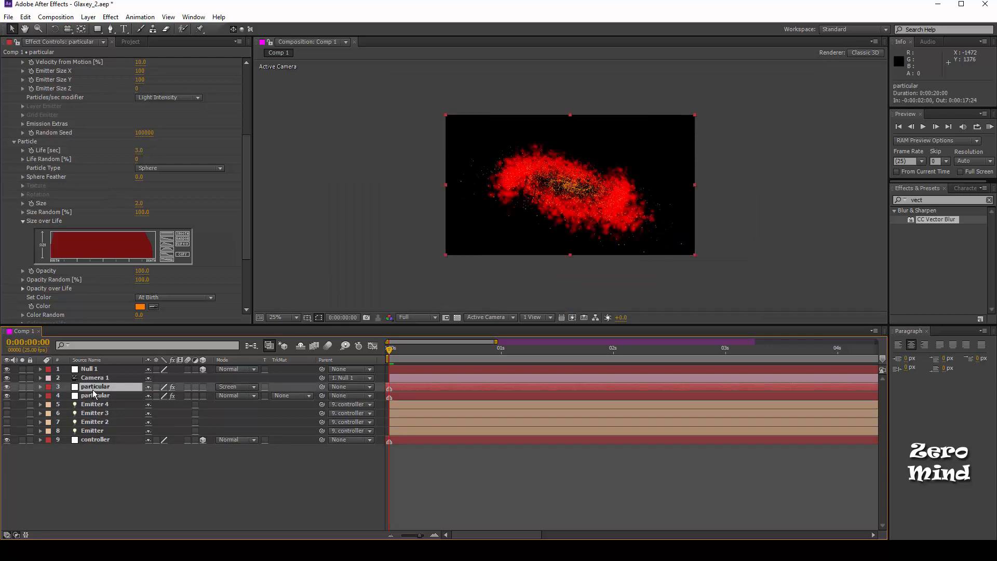
{"action": "left_click", "coordinate": [92, 389]}
{"action": "key", "text": "ctrl+d"}
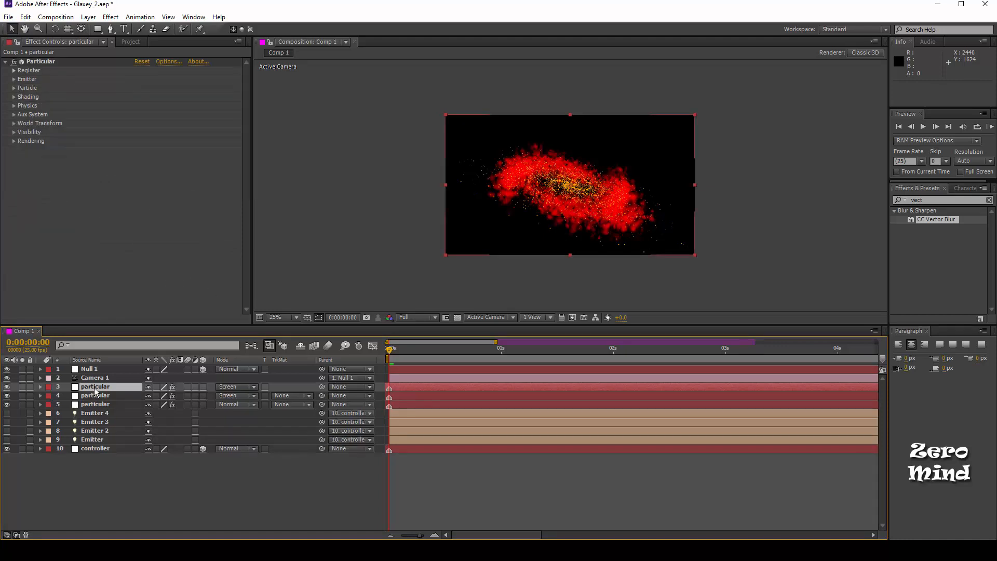
{"action": "key", "text": "u"}
{"action": "left_click_drag", "start_coordinate": [395, 389], "coordinate": [526, 386]}
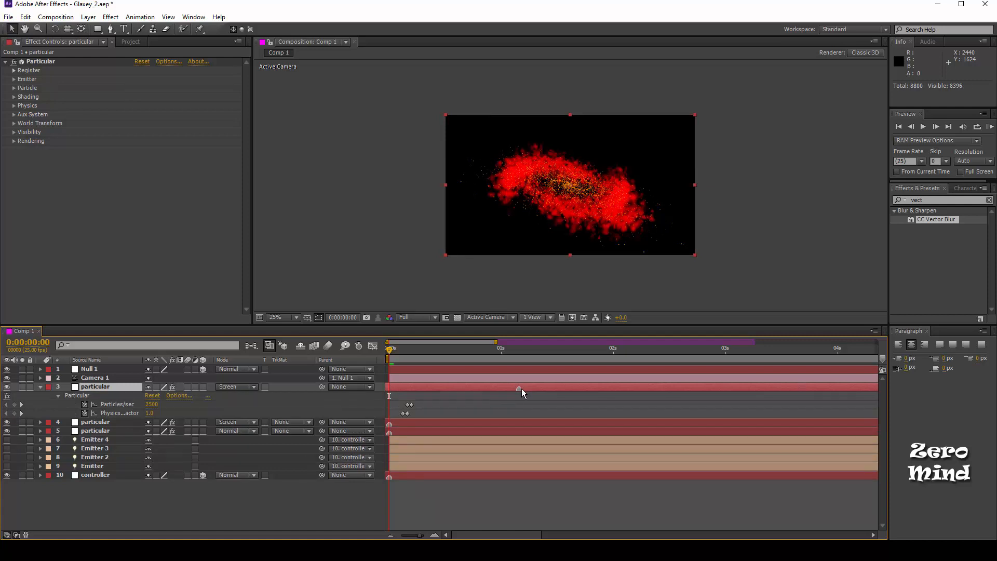
- Set the new copy's Particles/sec keyframe at 0:00:00:04 to 1000
{"action": "key", "text": "k"}
{"action": "key", "text": "k"}
{"action": "left_click", "coordinate": [14, 79]}
{"action": "left_click", "coordinate": [143, 89]}
{"action": "type", "text": "1000"}
{"action": "key", "text": "Return"}
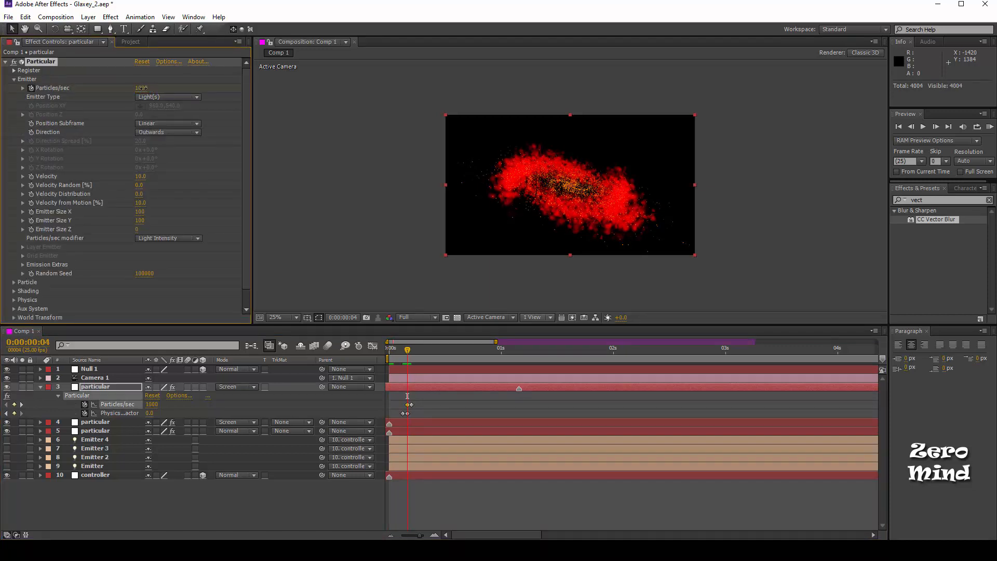
- Set the copy's emitter Direction to Uniform, then return to 0:00:00:00 with the layer slid back to its original timing and soloed
{"action": "left_click", "coordinate": [188, 133]}
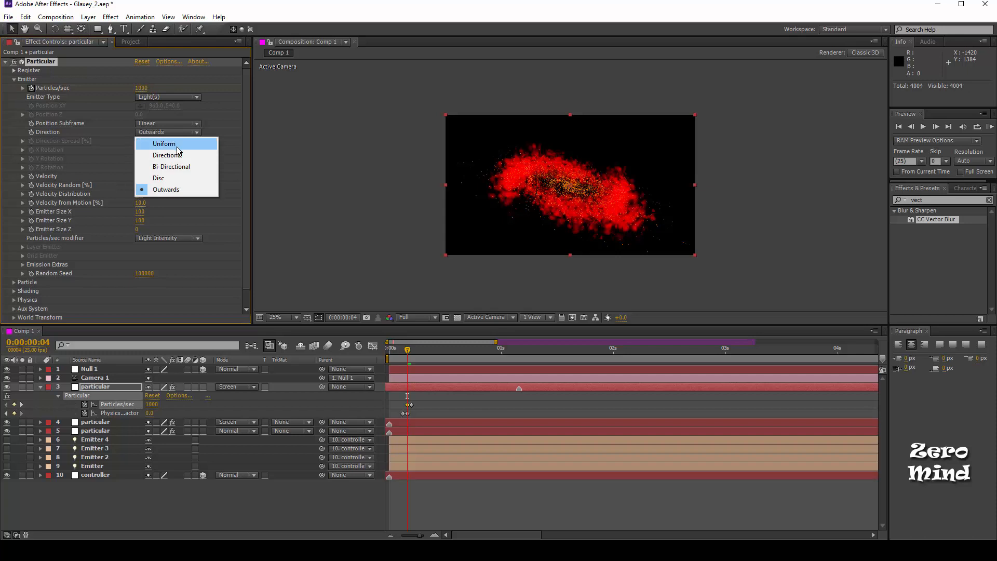
{"action": "left_click", "coordinate": [210, 145]}
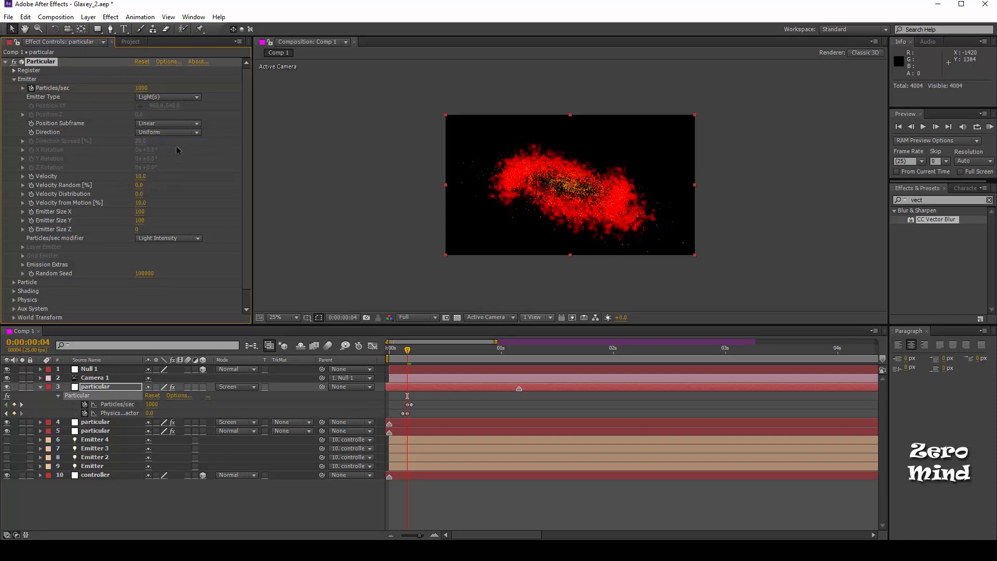
{"action": "key", "text": "Home"}
- Set the copy's emitter Velocity and Velocity from Motion to 0
{"action": "left_click", "coordinate": [140, 177]}
{"action": "type", "text": "0"}
{"action": "key", "text": "Tab"}
{"action": "key", "text": "Tab"}
{"action": "key", "text": "Tab"}
{"action": "type", "text": "0"}
{"action": "key", "text": "Return"}
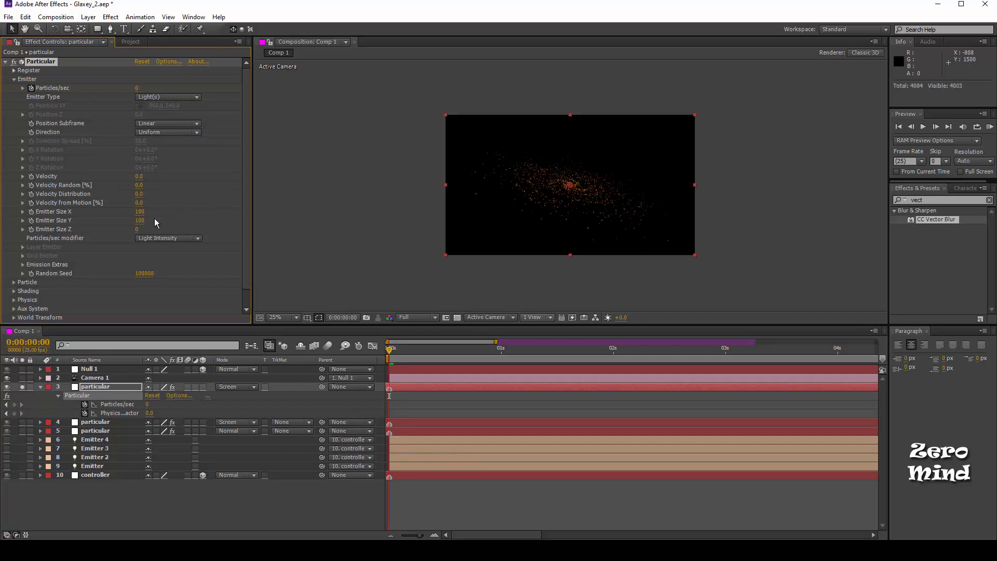
- Set the copy's Emitter Size X and Size Y to 0
{"action": "left_click", "coordinate": [142, 212]}
{"action": "type", "text": "0"}
{"action": "key", "text": "Return"}
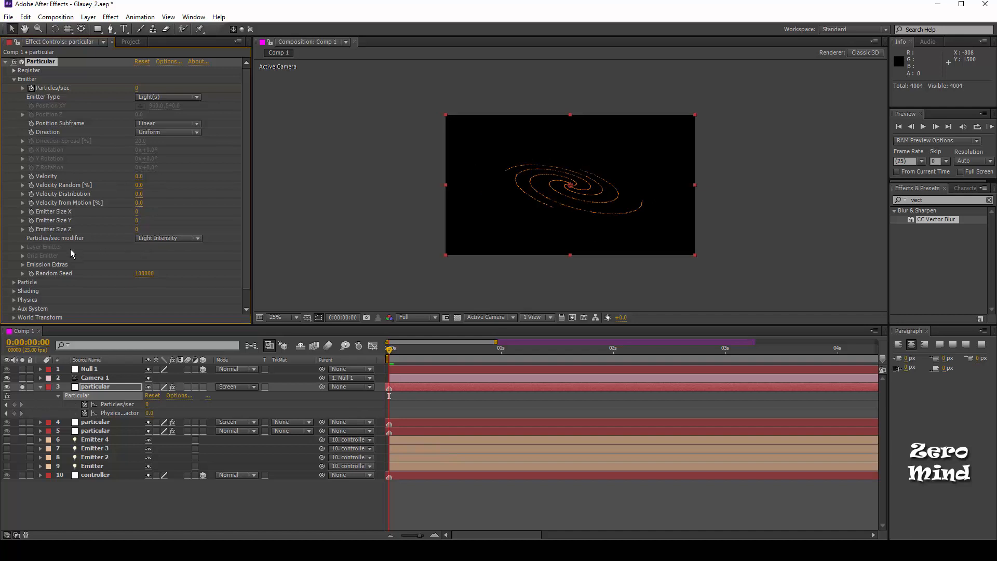
- Set the spiral-arm layer's particle Size to 15 and its Particle Type to Cloudlet
{"action": "left_click", "coordinate": [14, 282]}
{"action": "scroll", "coordinate": [19, 280], "scroll_direction": "down", "scroll_amount": 5}
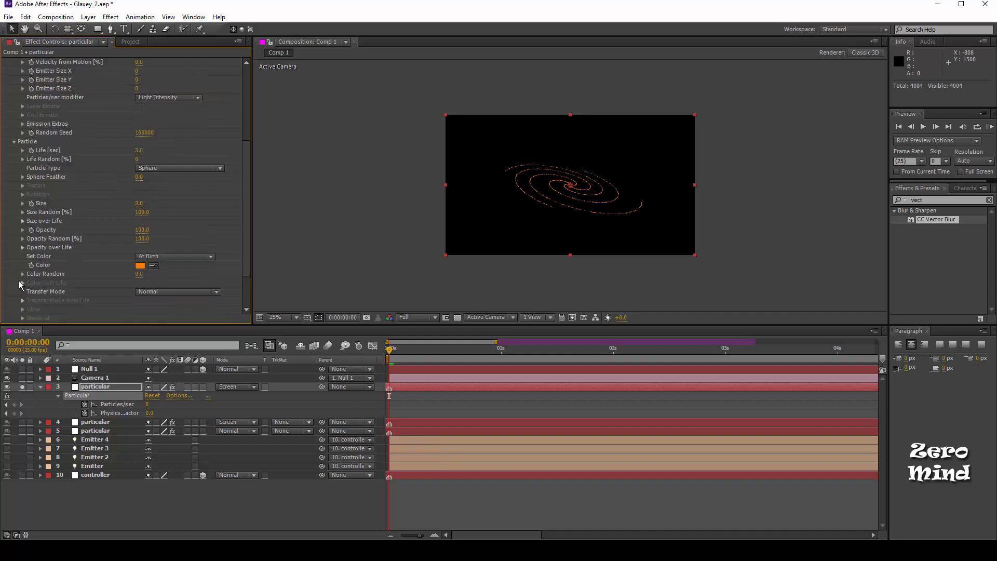
{"action": "left_click", "coordinate": [140, 203]}
{"action": "type", "text": "15"}
{"action": "key", "text": "Return"}
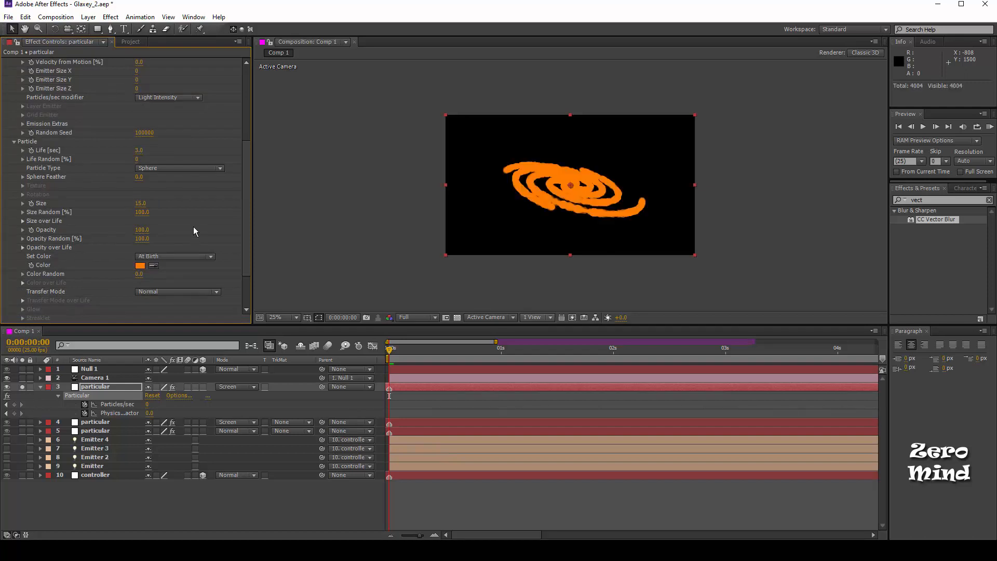
{"action": "left_click", "coordinate": [198, 168]}
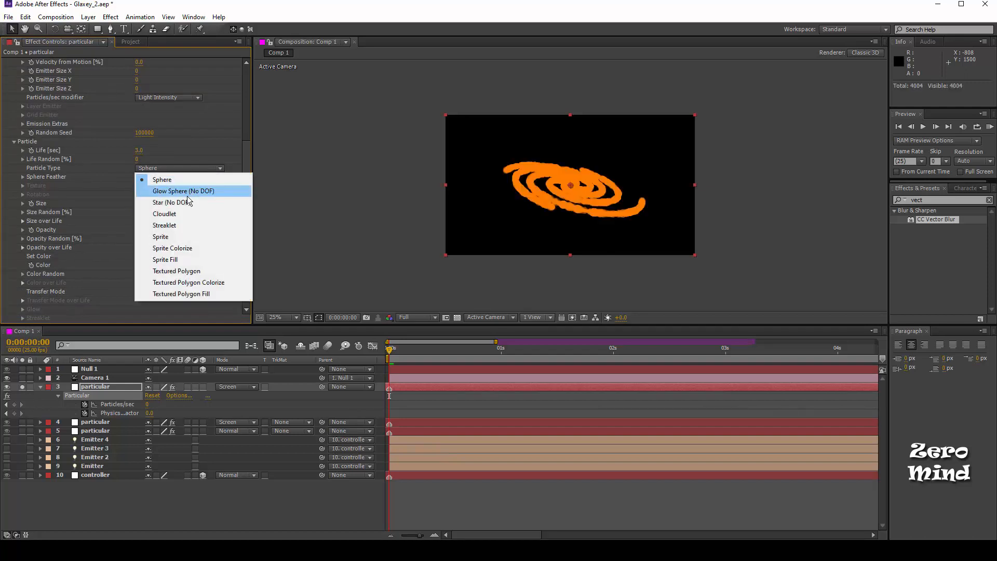
{"action": "left_click", "coordinate": [176, 216]}
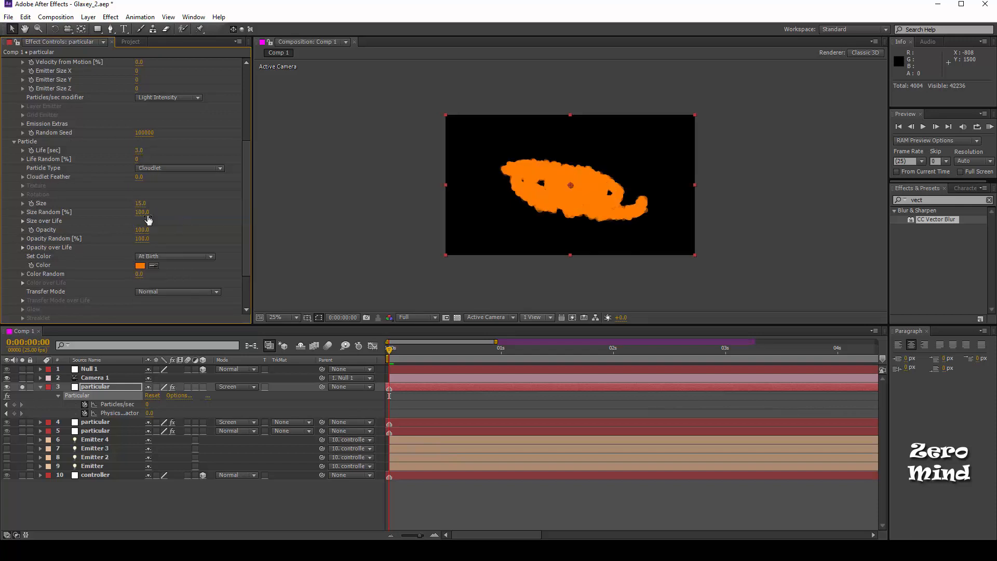
- Try a particle Size of 10, then set the Size back to 15
{"action": "left_click", "coordinate": [140, 204]}
{"action": "type", "text": "10"}
{"action": "key", "text": "Return"}
{"action": "left_click", "coordinate": [140, 203]}
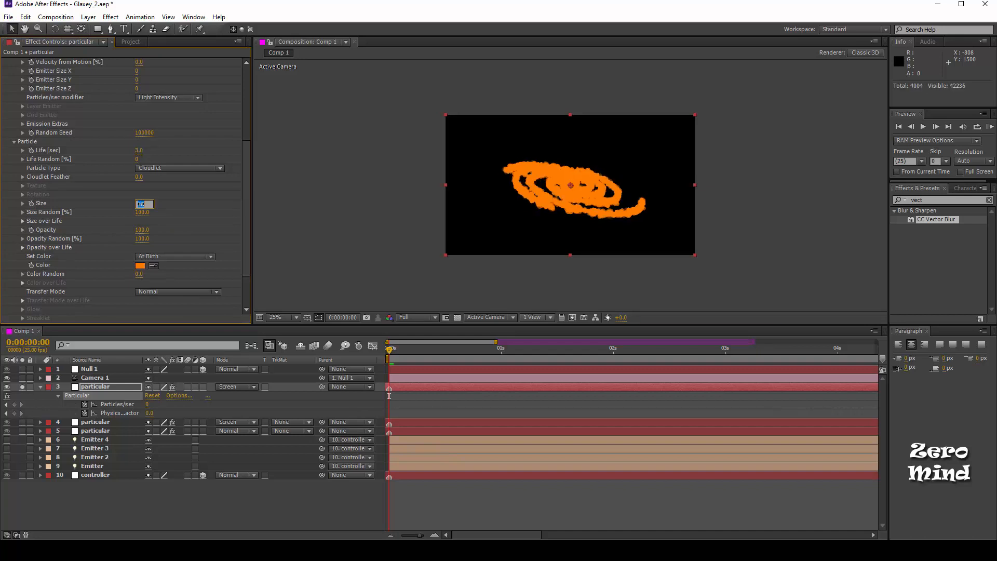
{"action": "type", "text": "15"}
{"action": "key", "text": "Return"}
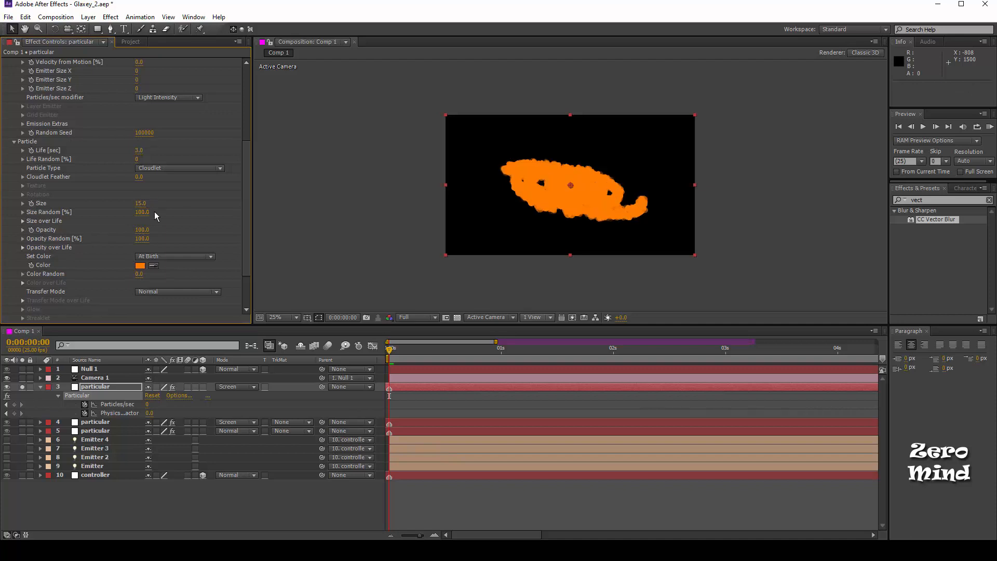
- Lower the cloudlet particles' Opacity to 1
{"action": "left_click", "coordinate": [144, 230]}
{"action": "type", "text": "50"}
{"action": "key", "text": "Return"}
{"action": "left_click_drag", "start_coordinate": [144, 232], "coordinate": [133, 234]}
{"action": "left_click", "coordinate": [140, 231]}
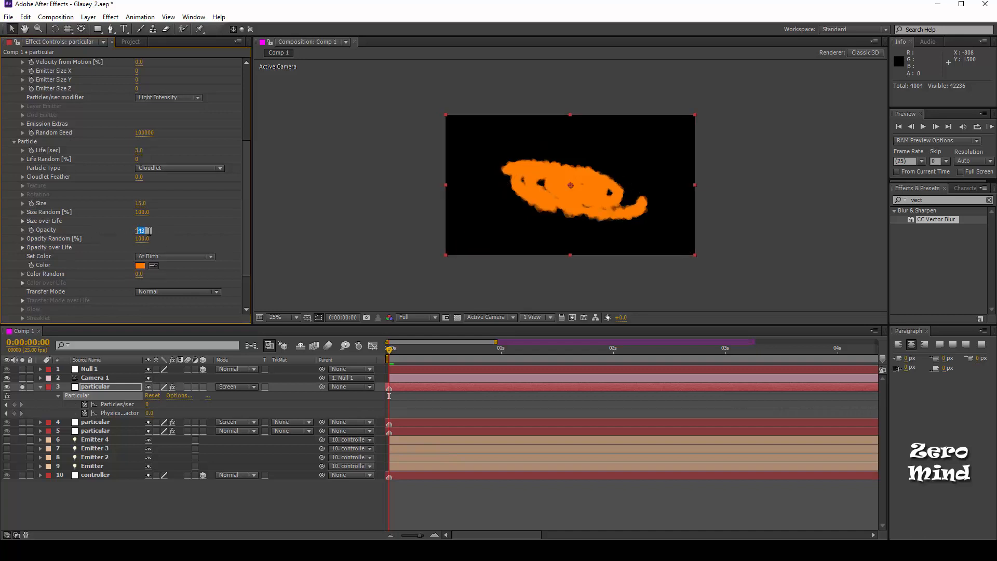
{"action": "type", "text": "5"}
{"action": "key", "text": "Return"}
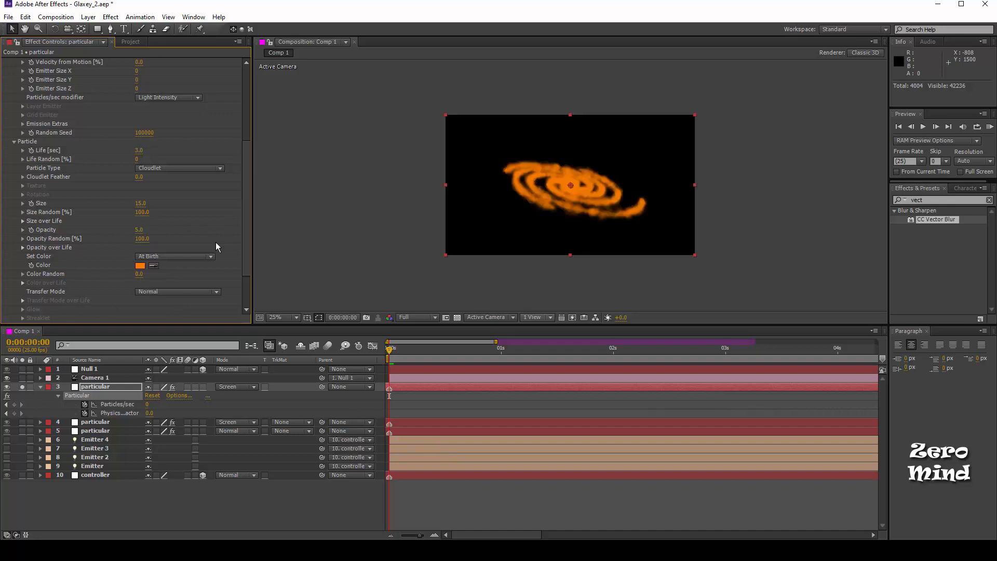
{"action": "left_click_drag", "start_coordinate": [140, 230], "coordinate": [134, 232]}
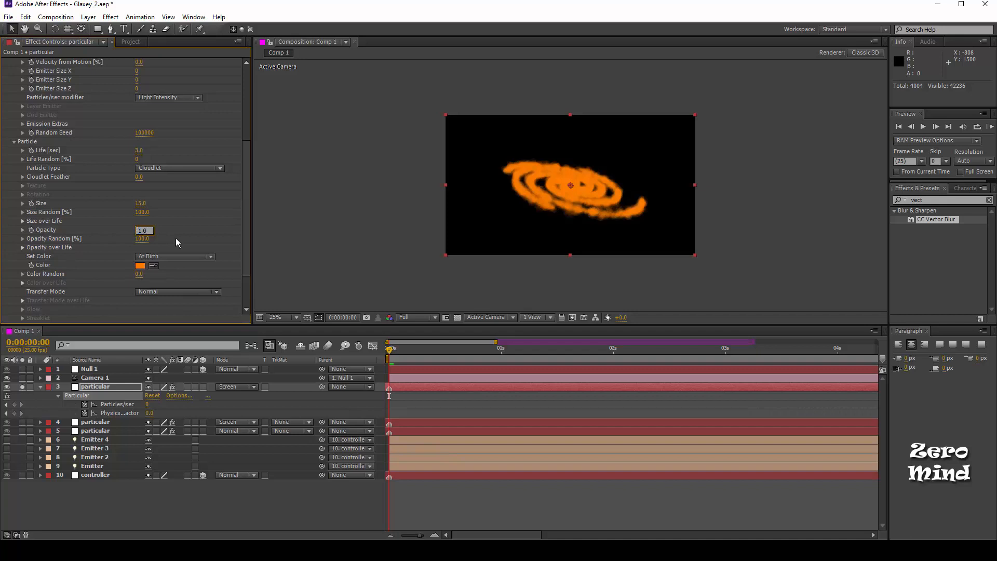
{"action": "key", "text": "Return"}
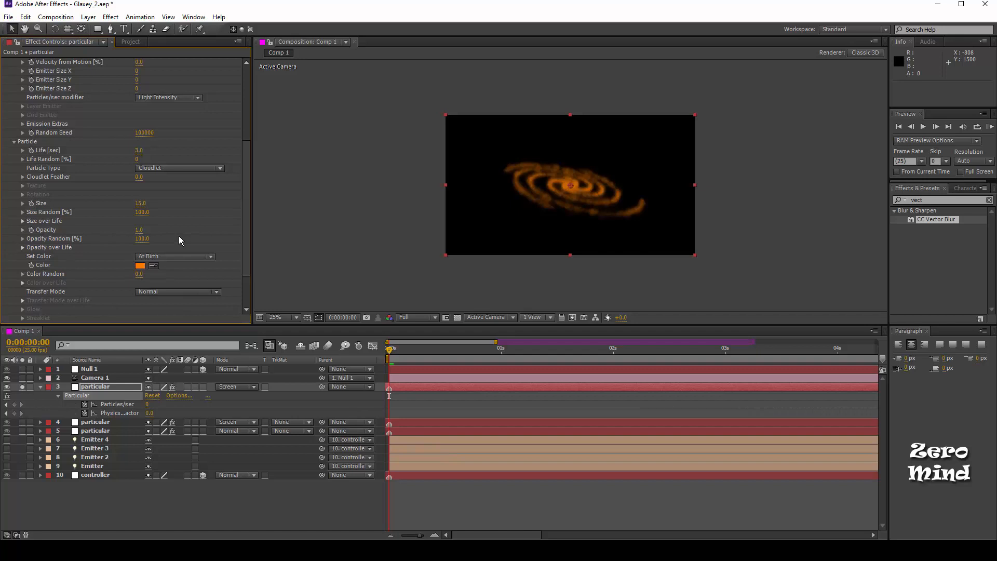
- Change the particle Color from orange to a neutral gray and set the particle Transfer Mode to Add
{"action": "left_click", "coordinate": [140, 265]}
{"action": "left_click_drag", "start_coordinate": [281, 301], "coordinate": [239, 357]}
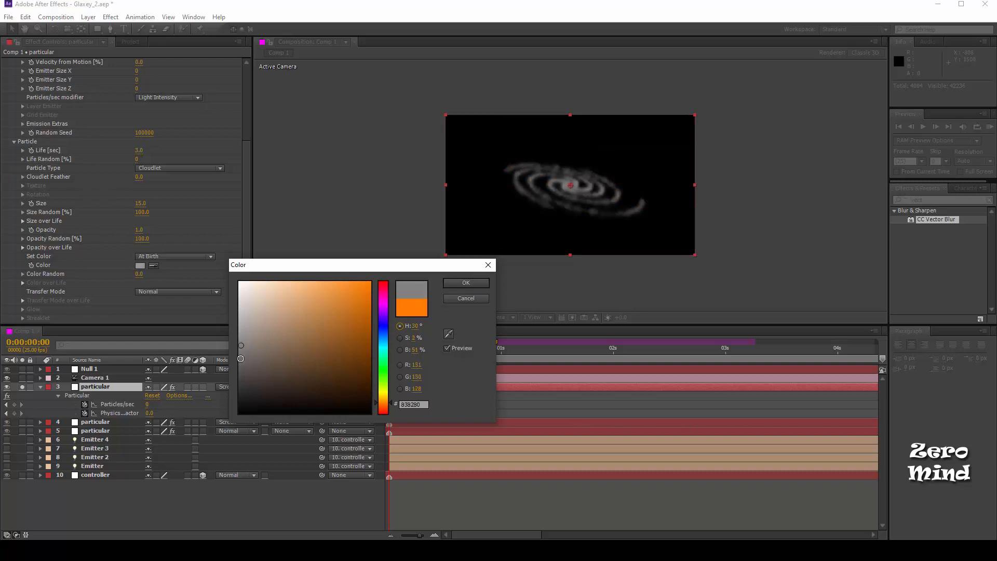
{"action": "left_click", "coordinate": [469, 284]}
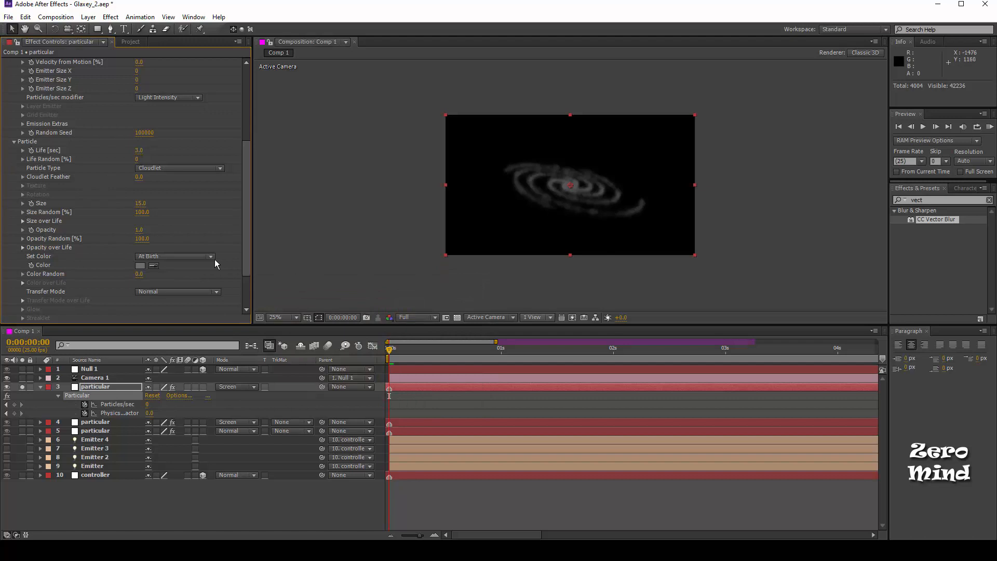
{"action": "left_click", "coordinate": [178, 292]}
{"action": "left_click", "coordinate": [170, 314]}
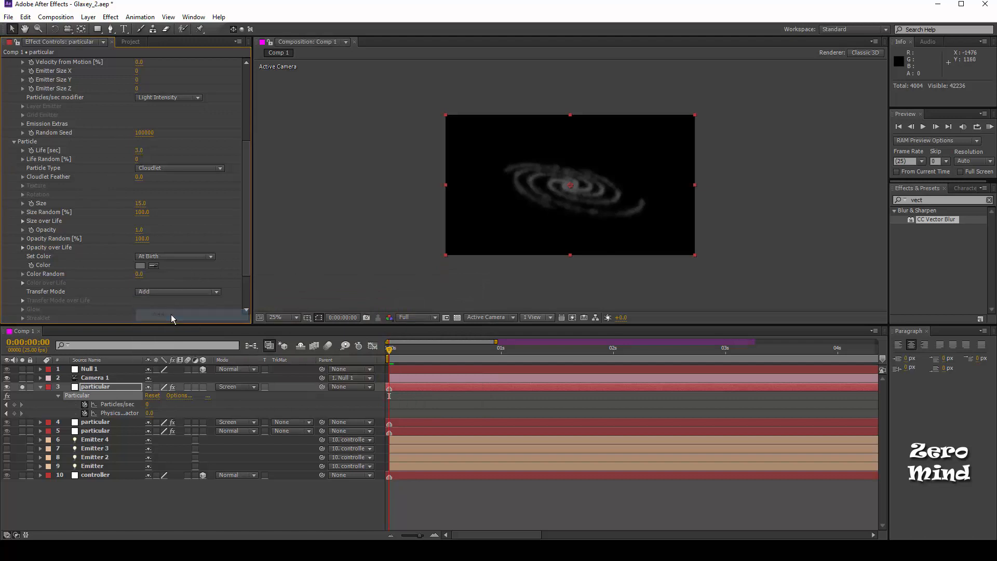
- Set the gray spiral-arm layer's blending mode to Add and compare the unsoloed galaxy with the layer hidden and shown
{"action": "left_click", "coordinate": [248, 387]}
{"action": "left_click", "coordinate": [273, 195]}
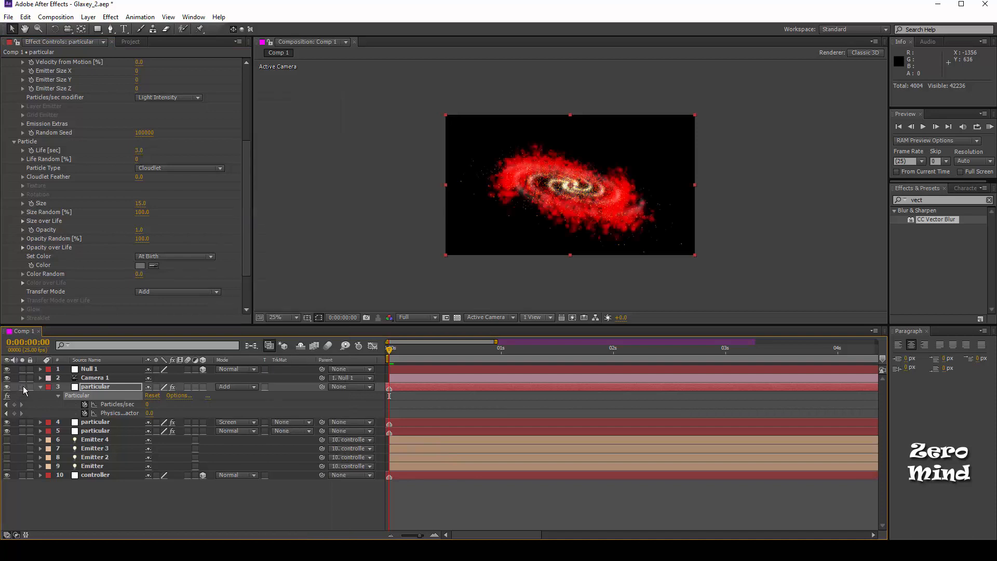
{"action": "left_click", "coordinate": [8, 387]}
{"action": "left_click", "coordinate": [8, 387]}
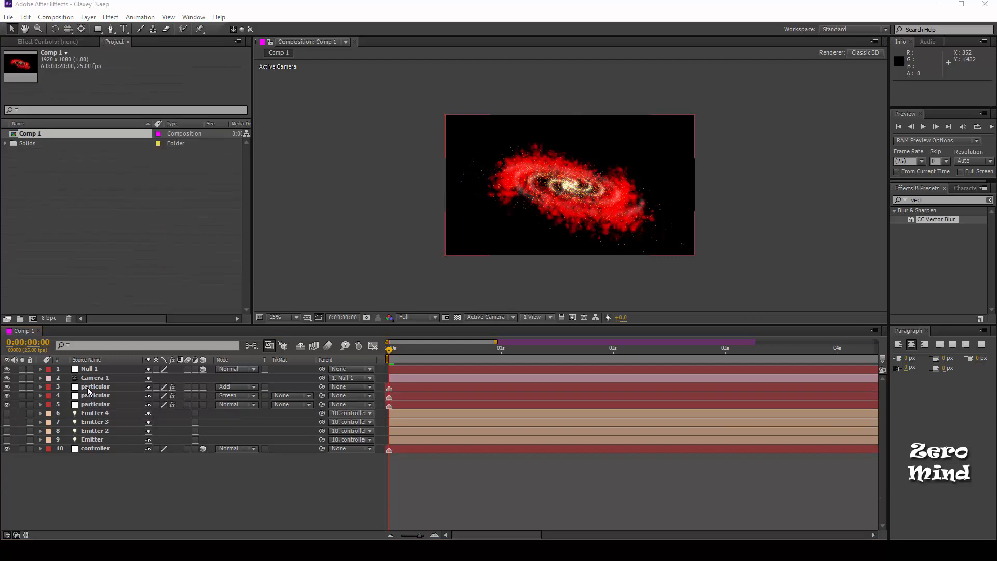
- Set the blending mode of the lowest particular layer to Add
{"action": "left_click", "coordinate": [89, 387]}
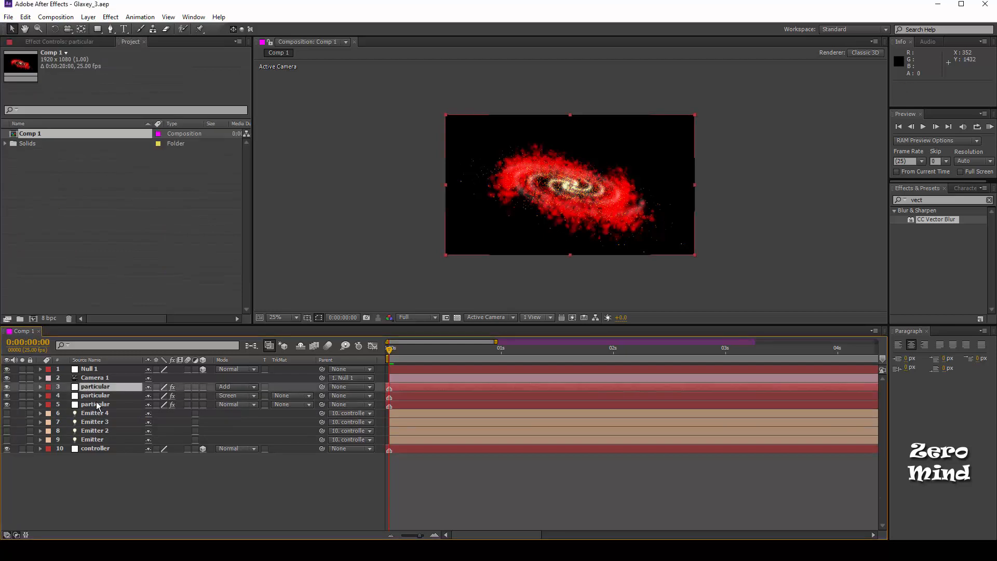
{"action": "left_click", "coordinate": [98, 407]}
{"action": "left_click", "coordinate": [223, 404]}
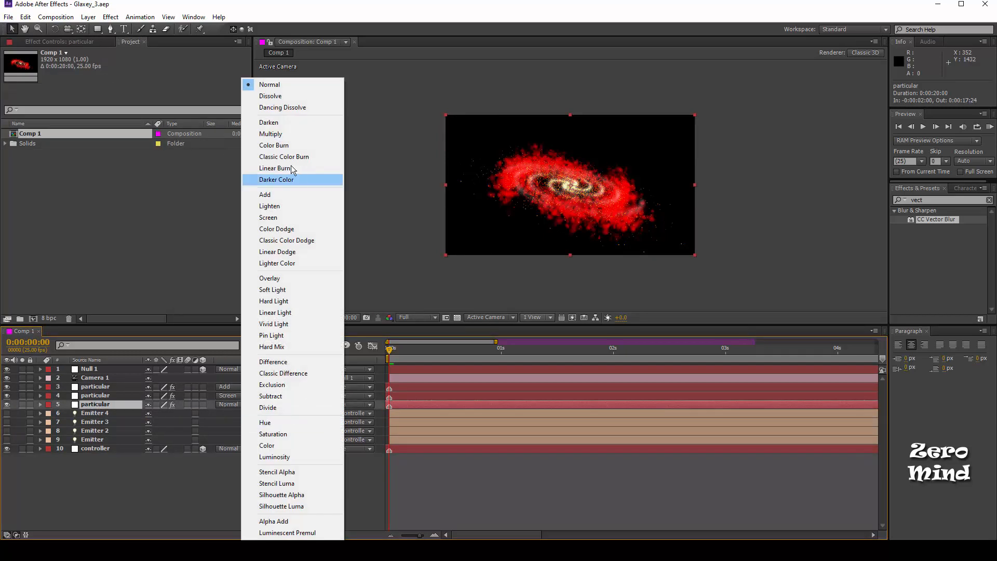
{"action": "left_click", "coordinate": [291, 194]}
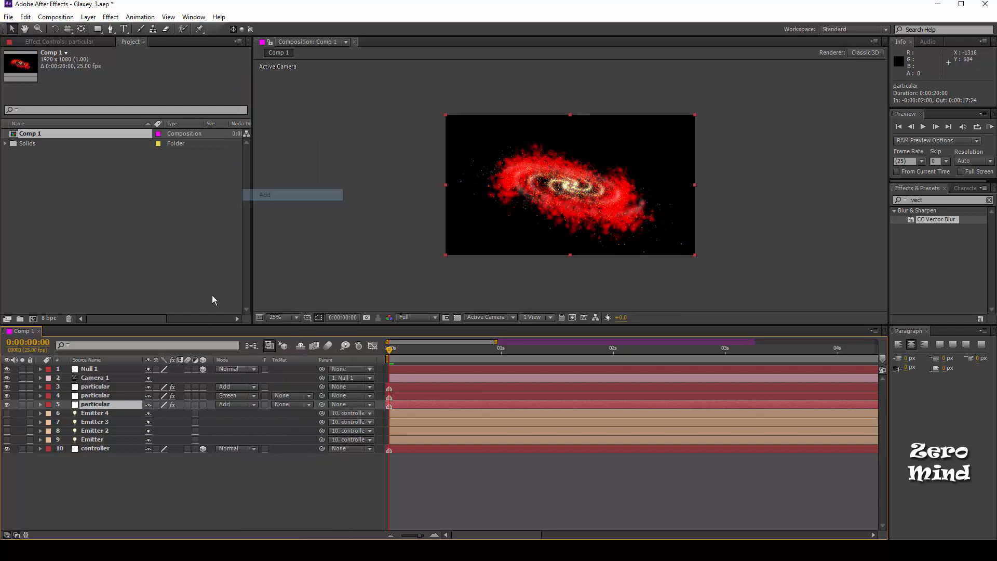
- Duplicate the top particular layer and slide the copy later in time to expose its keyframes
{"action": "left_click", "coordinate": [100, 386]}
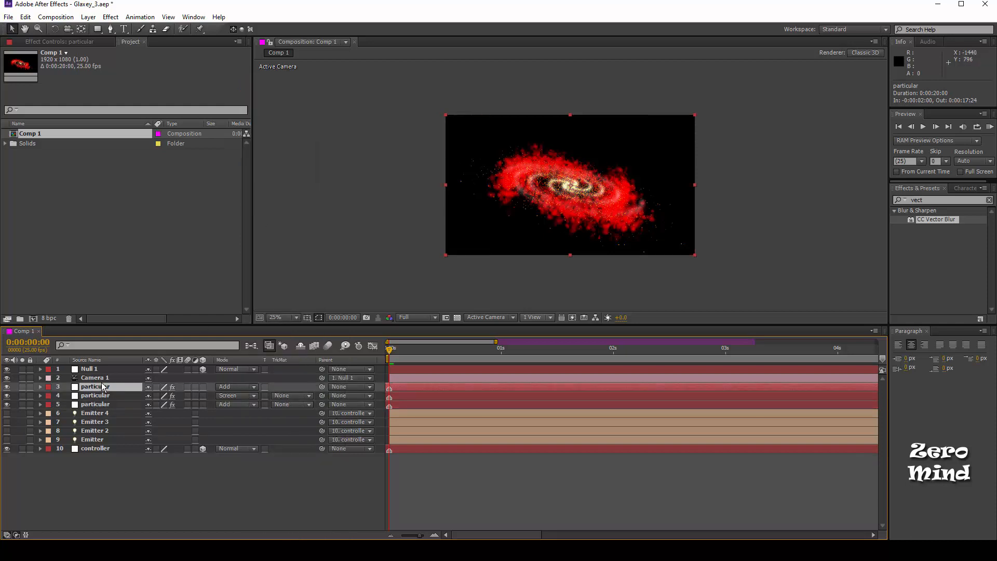
{"action": "key", "text": "ctrl+d"}
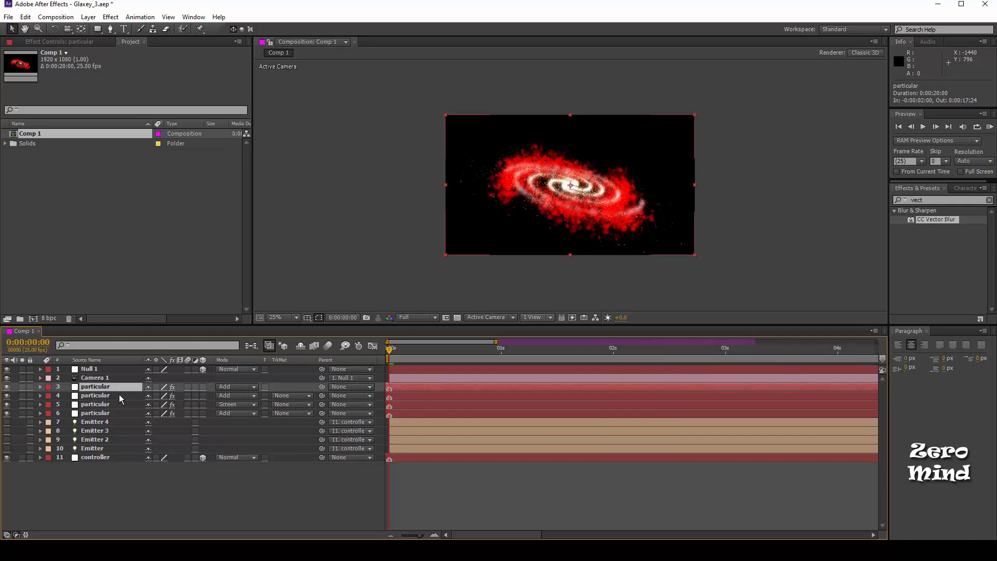
{"action": "key", "text": "u"}
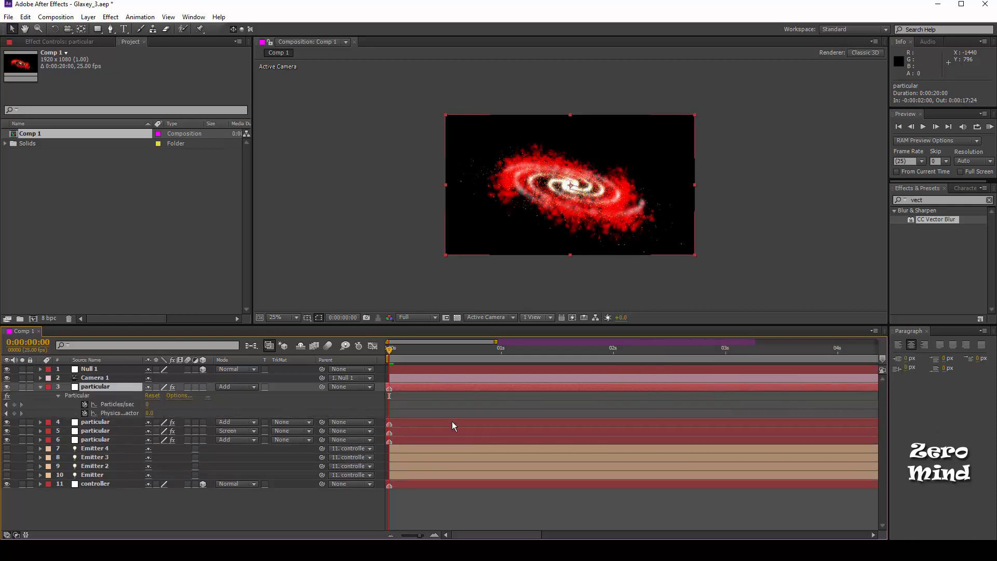
{"action": "left_click_drag", "start_coordinate": [474, 383], "coordinate": [557, 383]}
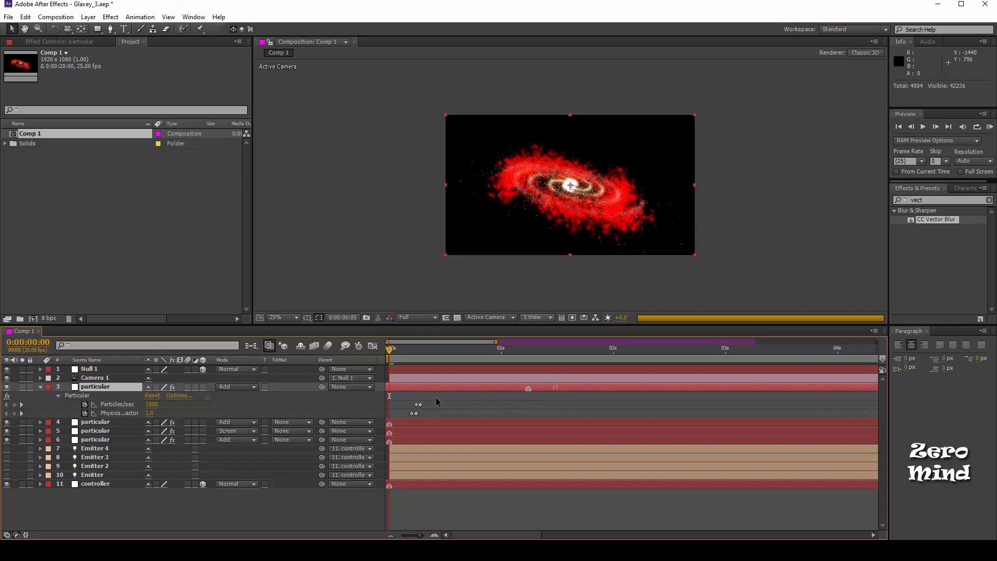
- Set the copy's Particles/sec keyframe at 0:00:00:06 to 2500
{"action": "key", "text": "k"}
{"action": "left_click", "coordinate": [426, 392]}
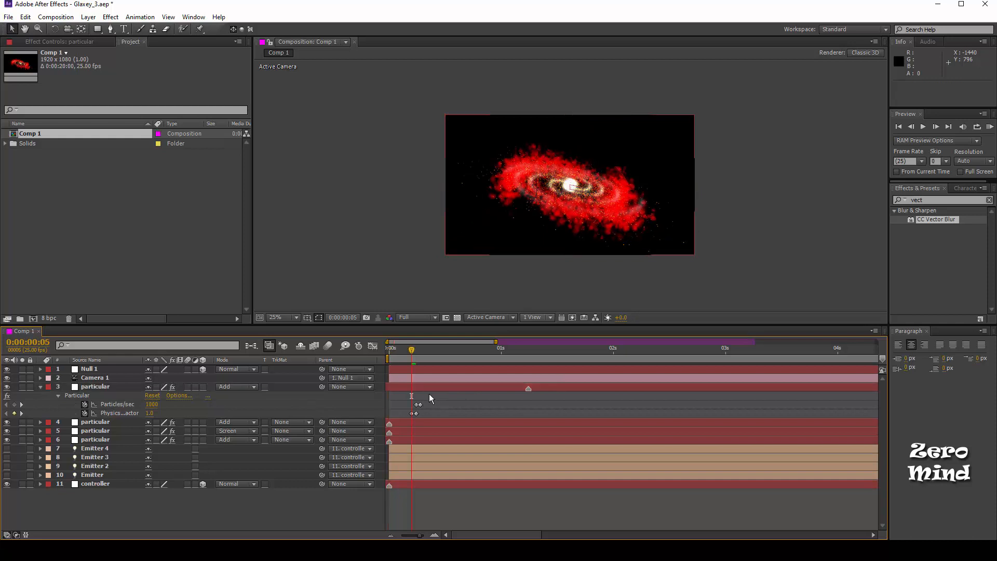
{"action": "key", "text": "Page_Down"}
{"action": "left_click", "coordinate": [433, 389]}
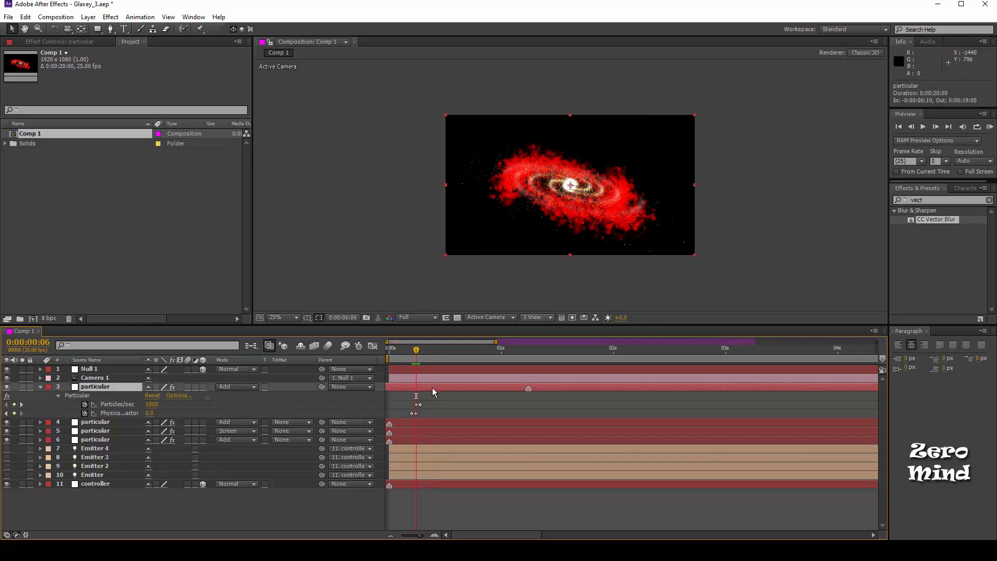
{"action": "key", "text": "c"}
{"action": "left_click", "coordinate": [57, 42]}
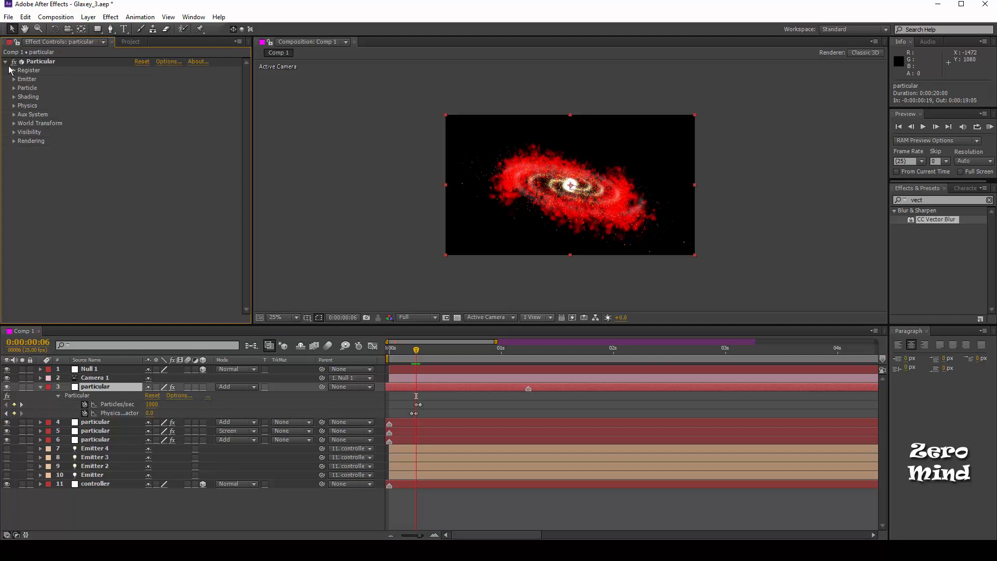
{"action": "left_click", "coordinate": [14, 79]}
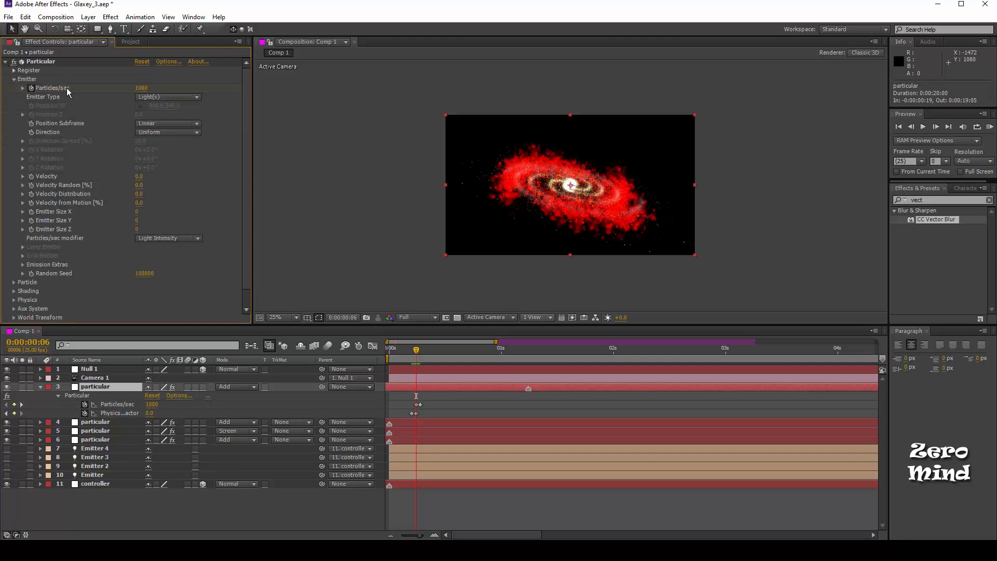
{"action": "left_click", "coordinate": [142, 89]}
{"action": "type", "text": "2500"}
{"action": "key", "text": "Return"}
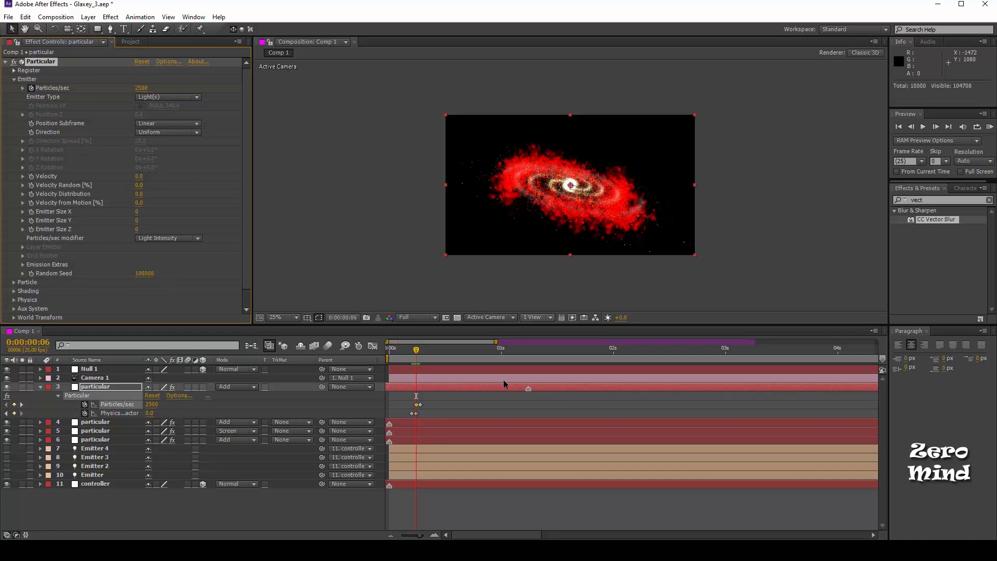
- Return to 0:00:00:00 and slide the copy back toward its original timing
{"action": "left_click", "coordinate": [416, 354]}
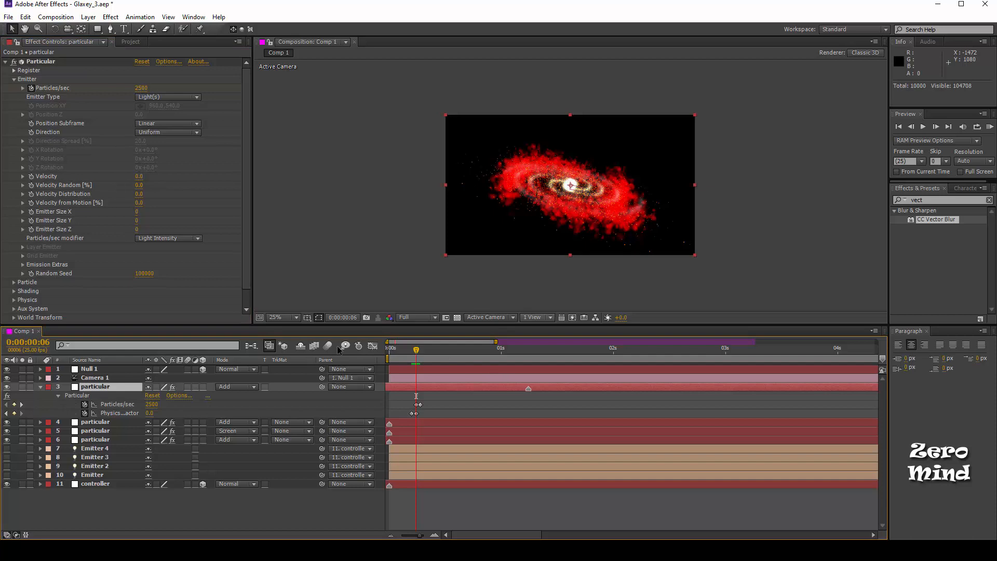
{"action": "key", "text": "Home"}
{"action": "key", "text": "ctrl+z"}
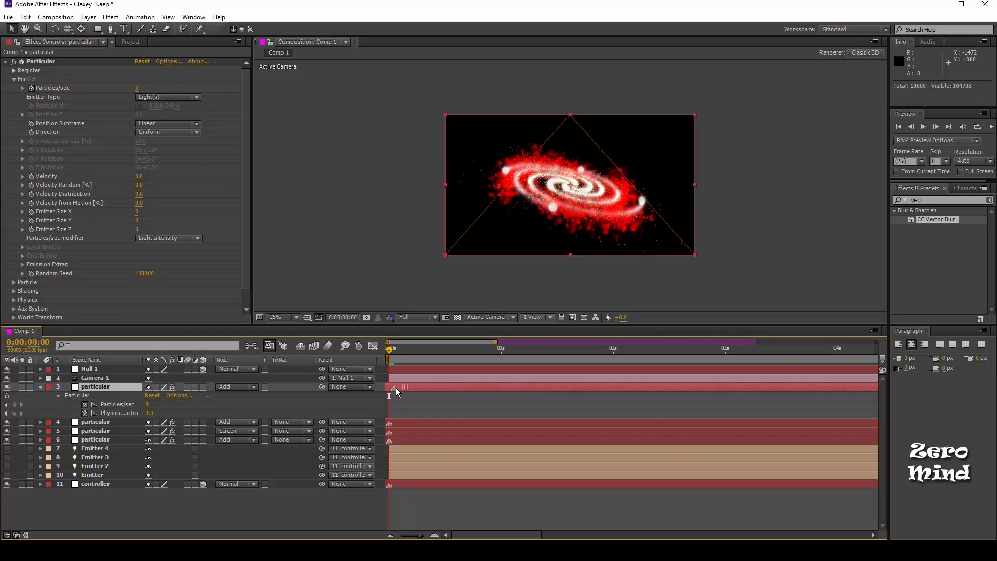
- Lower the composition preview resolution to Quarter, dismissing the custom resolution settings
{"action": "left_click", "coordinate": [430, 318]}
{"action": "left_click", "coordinate": [426, 394]}
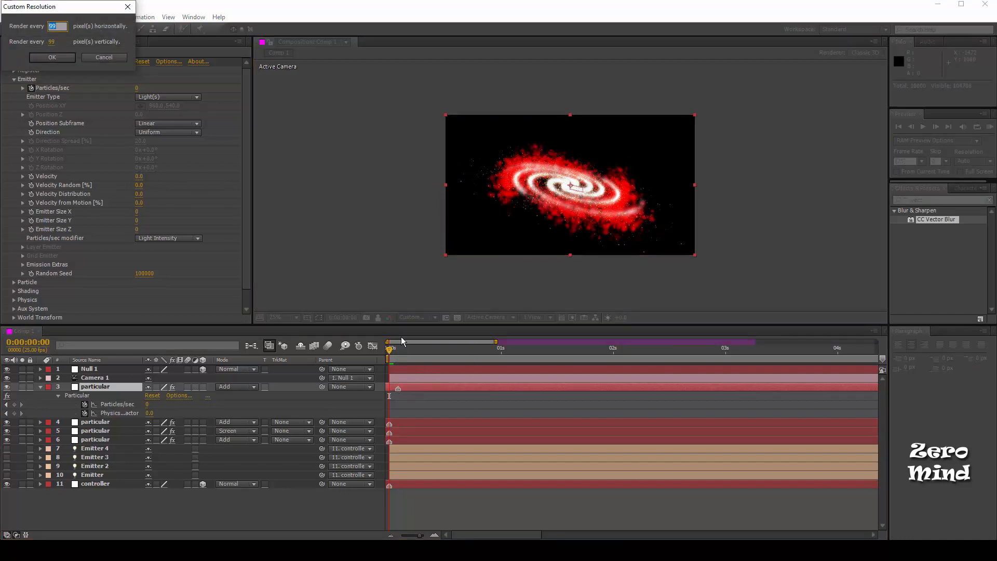
{"action": "left_click", "coordinate": [95, 58]}
{"action": "left_click", "coordinate": [422, 318]}
{"action": "left_click", "coordinate": [429, 377]}
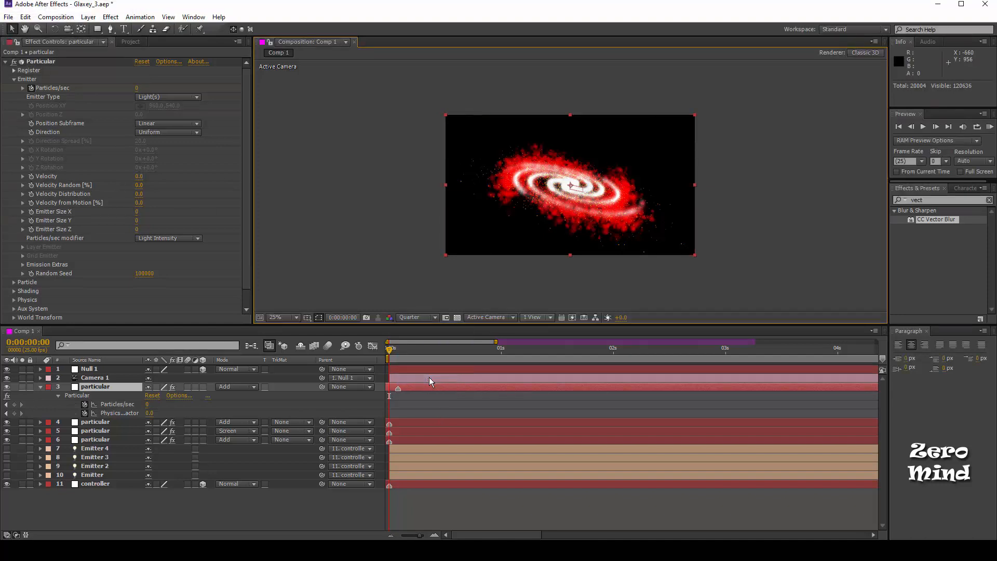
{"action": "left_click", "coordinate": [271, 346]}
{"action": "key", "text": "Return"}
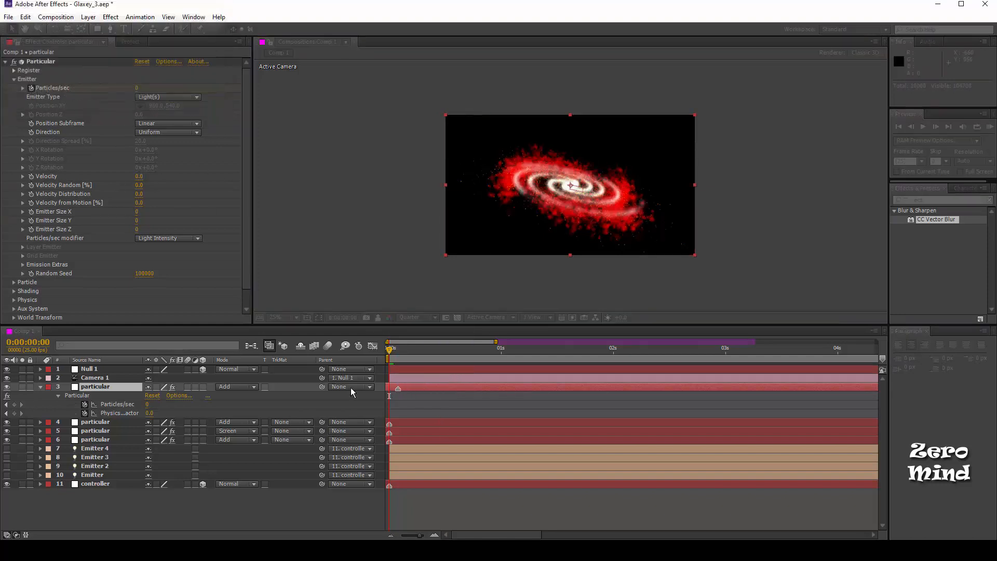
- Slide the copy back to start at -0:00:02:00 and set the preview resolution to Full
{"action": "left_click_drag", "start_coordinate": [406, 387], "coordinate": [397, 387]}
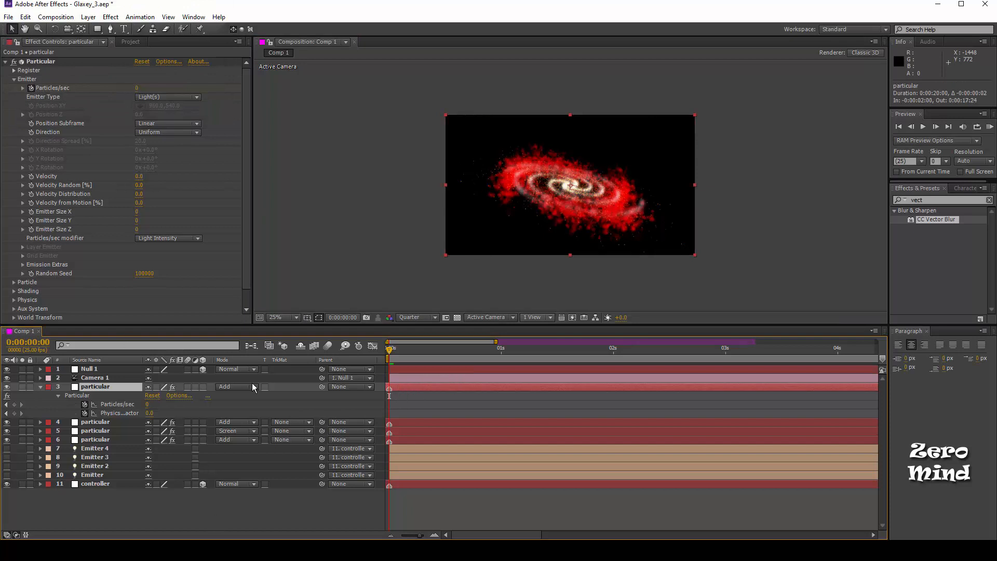
{"action": "left_click", "coordinate": [421, 318]}
{"action": "left_click", "coordinate": [422, 341]}
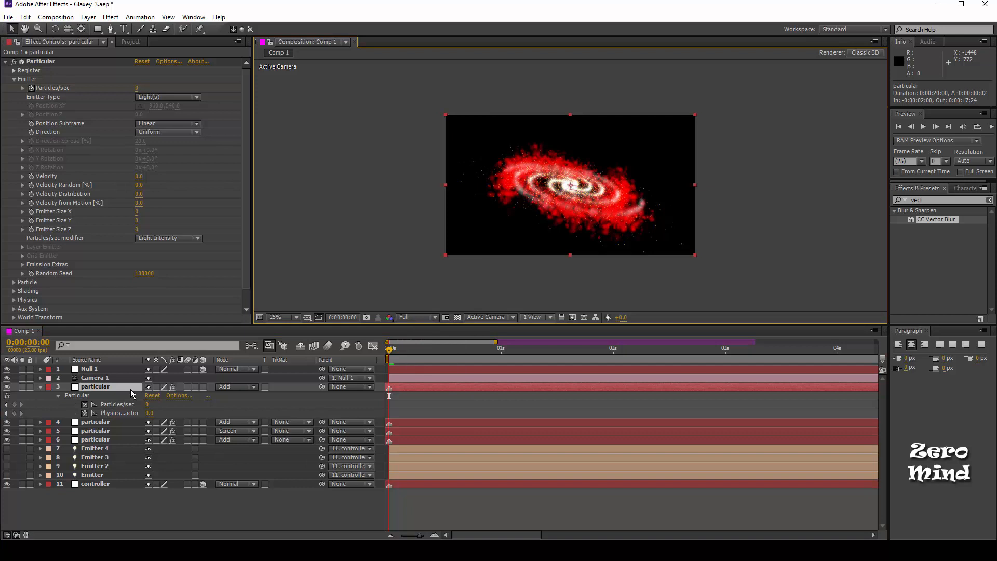
- Duplicate the denser spiral-arm particular layer
{"action": "key", "text": "ctrl+d"}
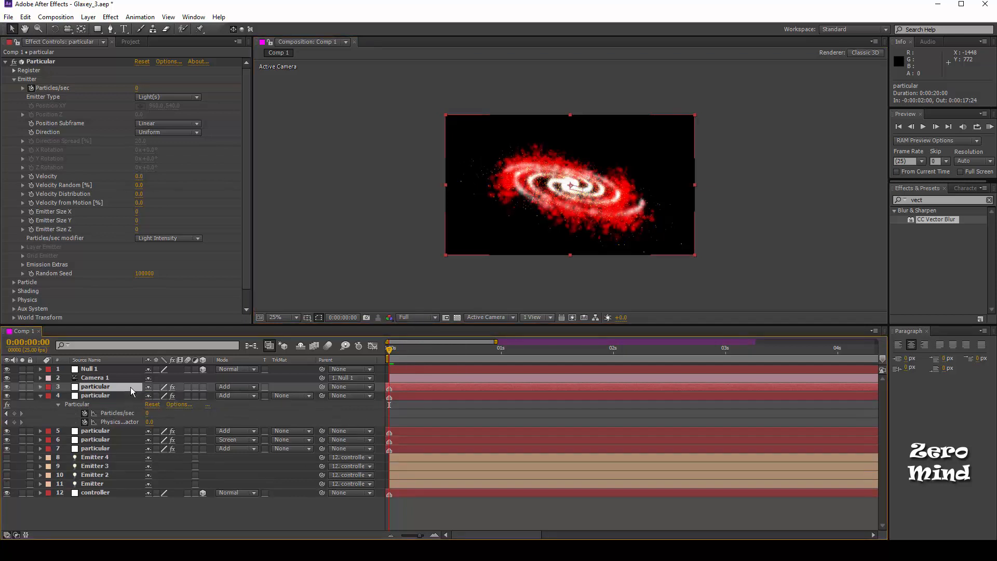
- Hide the topmost particular copy and set the emitter Velocity of the particular layer directly below it to 10
{"action": "left_click", "coordinate": [7, 387]}
{"action": "left_click", "coordinate": [103, 395]}
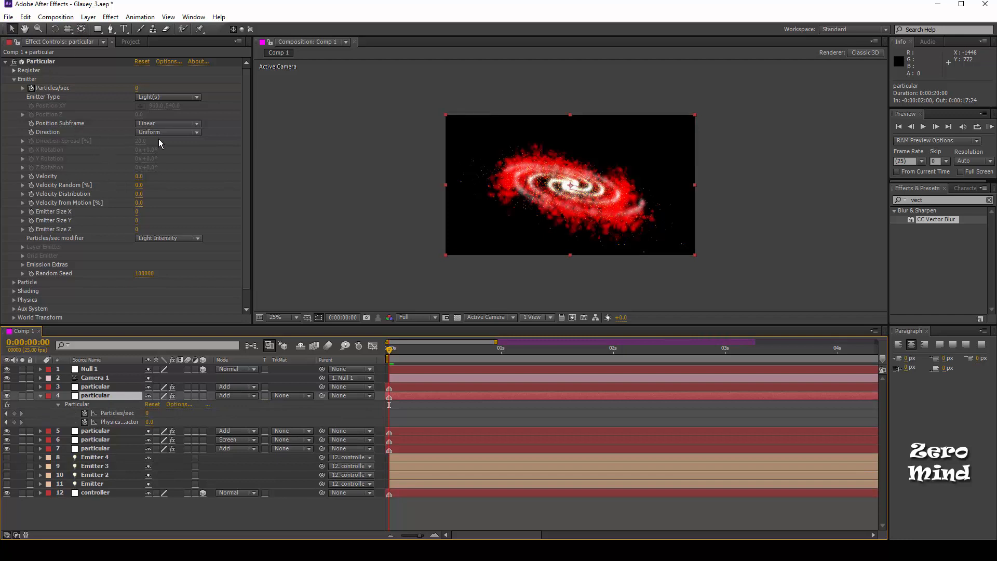
{"action": "left_click", "coordinate": [139, 178]}
{"action": "type", "text": "10.0"}
{"action": "key", "text": "Return"}
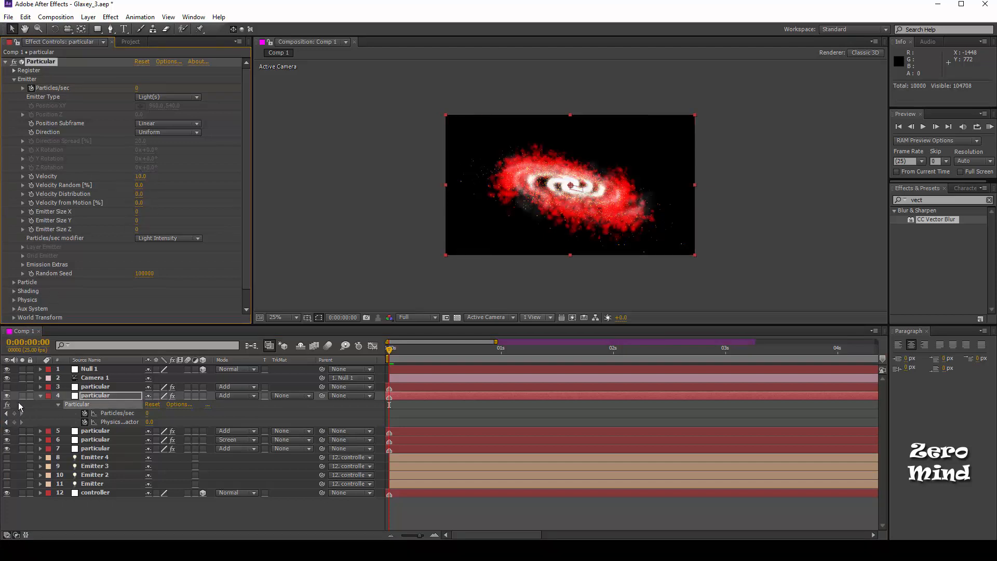
- Solo the fourth layer, particular, and set its emitter's Velocity from Motion to 25%
{"action": "left_click", "coordinate": [23, 396]}
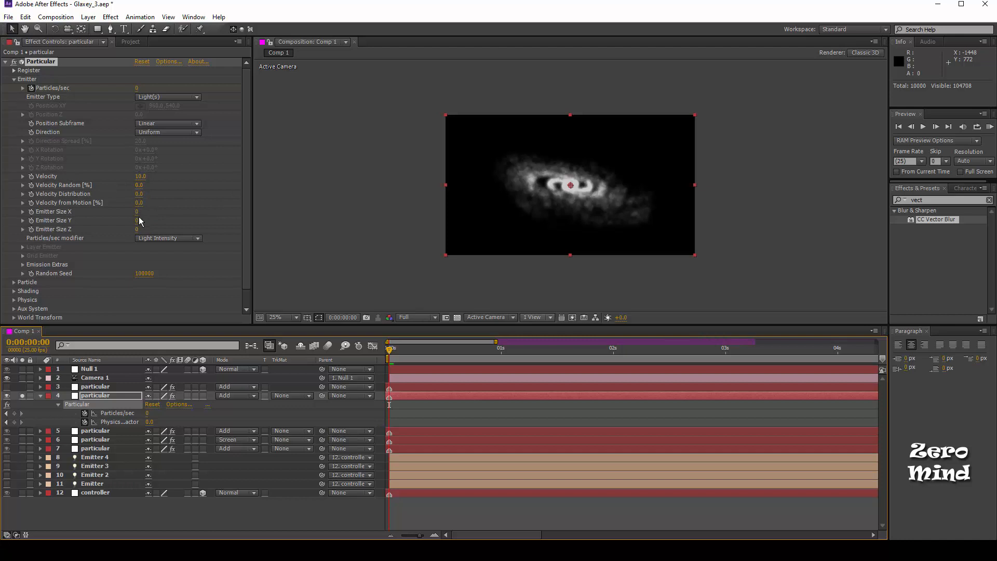
{"action": "left_click", "coordinate": [138, 203]}
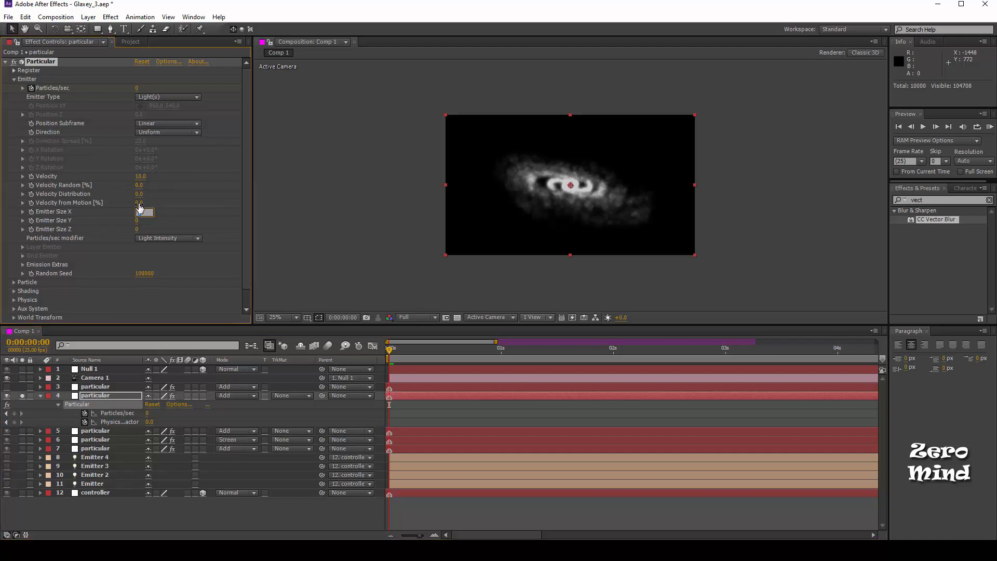
{"action": "type", "text": "2.0"}
{"action": "key", "text": "Return"}
{"action": "left_click", "coordinate": [139, 204]}
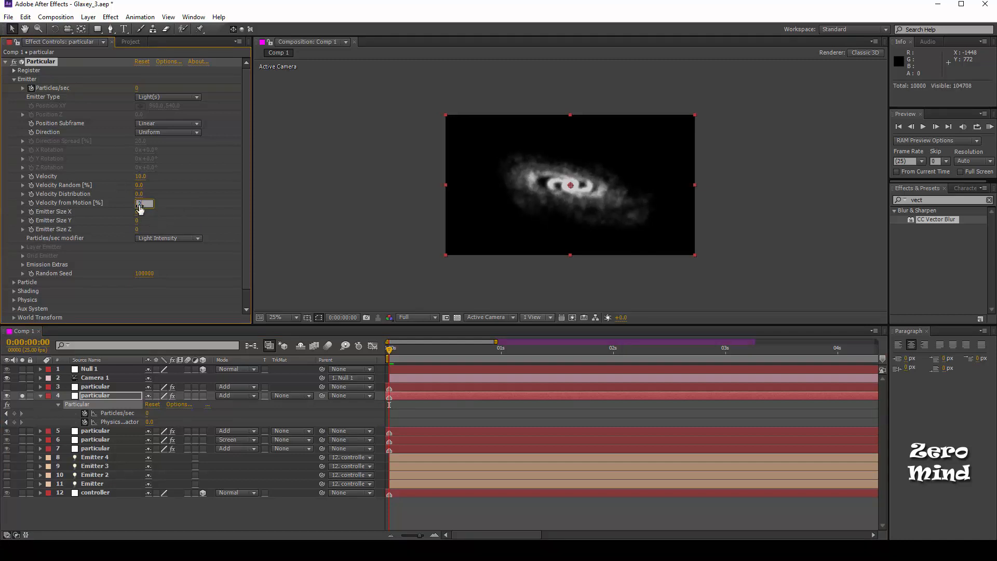
{"action": "key", "text": "Return"}
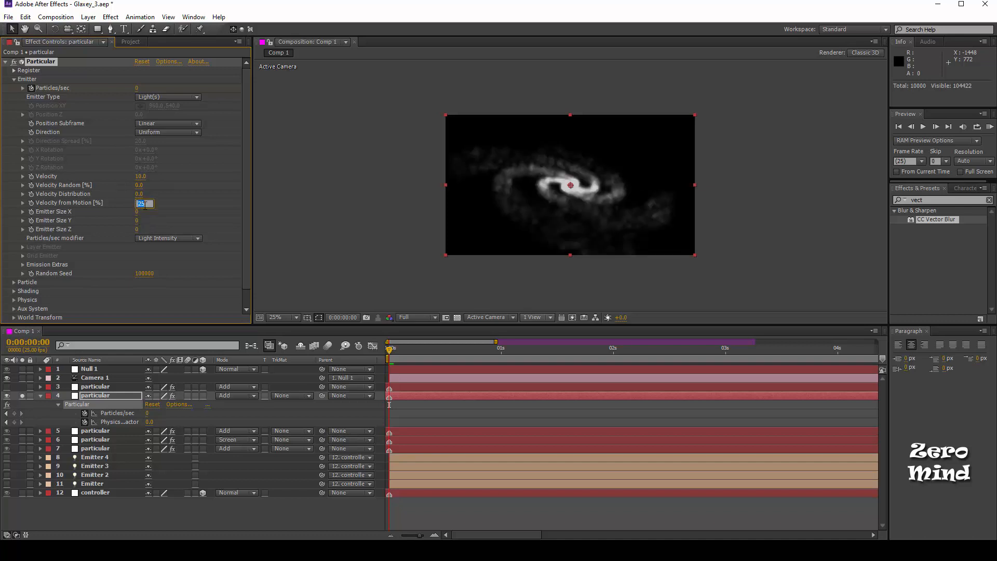
{"action": "left_click", "coordinate": [201, 208]}
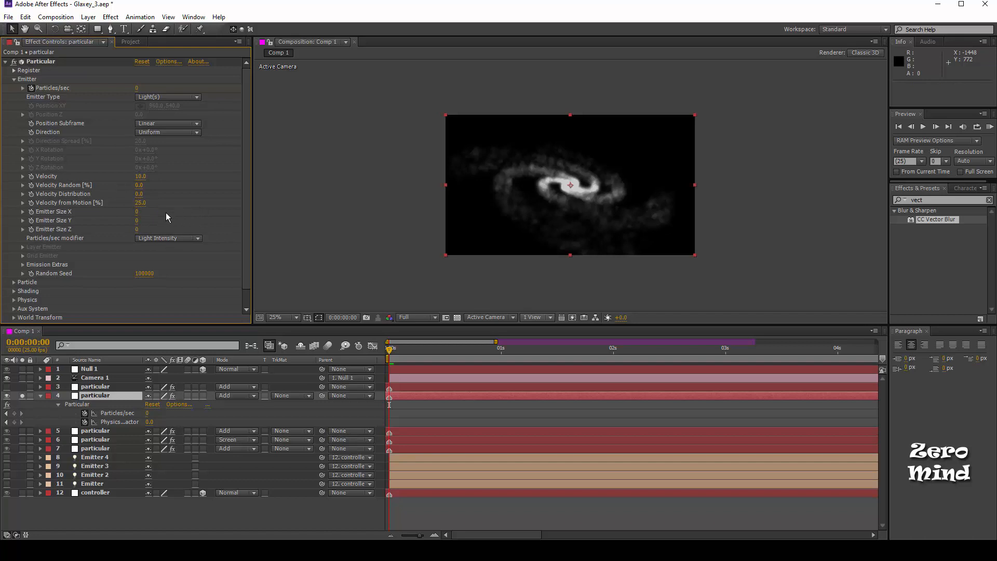
- Set the soloed particular layer's Emitter Size Y to 50
{"action": "left_click", "coordinate": [137, 221]}
{"action": "type", "text": "50"}
{"action": "key", "text": "Return"}
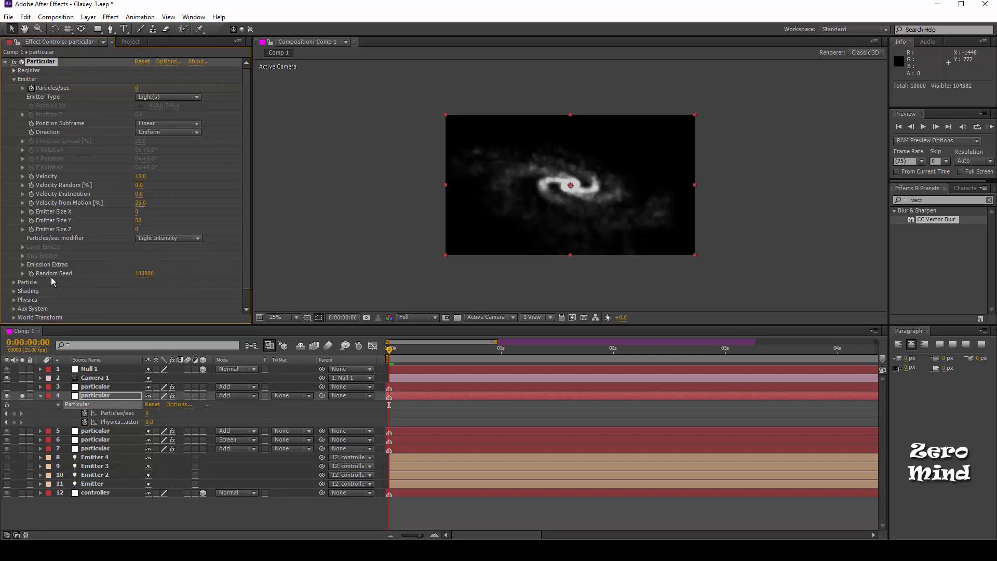
- Set the particle Life of the soloed particular layer to 1 second
{"action": "left_click", "coordinate": [14, 283]}
{"action": "scroll", "coordinate": [94, 265], "scroll_direction": "down", "scroll_amount": 5}
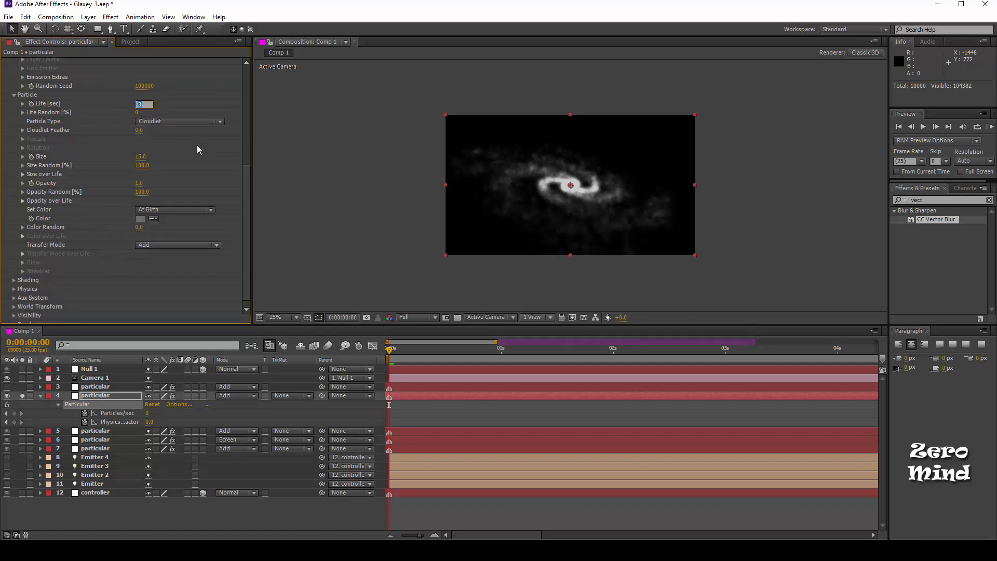
{"action": "key", "text": "Return"}
{"action": "scroll", "coordinate": [158, 170], "scroll_direction": "up", "scroll_amount": 1}
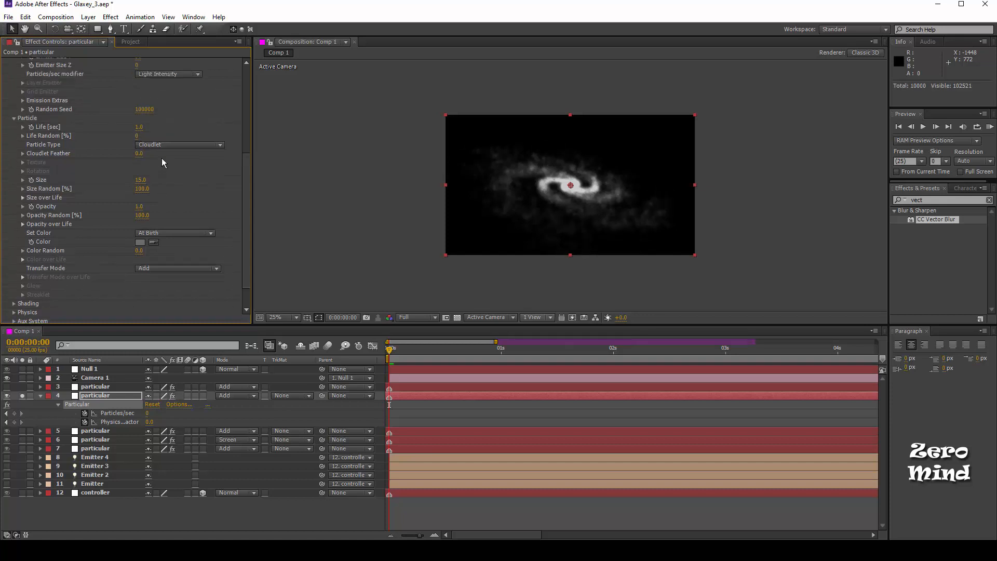
- Set the particle Life of the Screen-mode particular layer to 15 seconds
{"action": "left_click", "coordinate": [110, 440]}
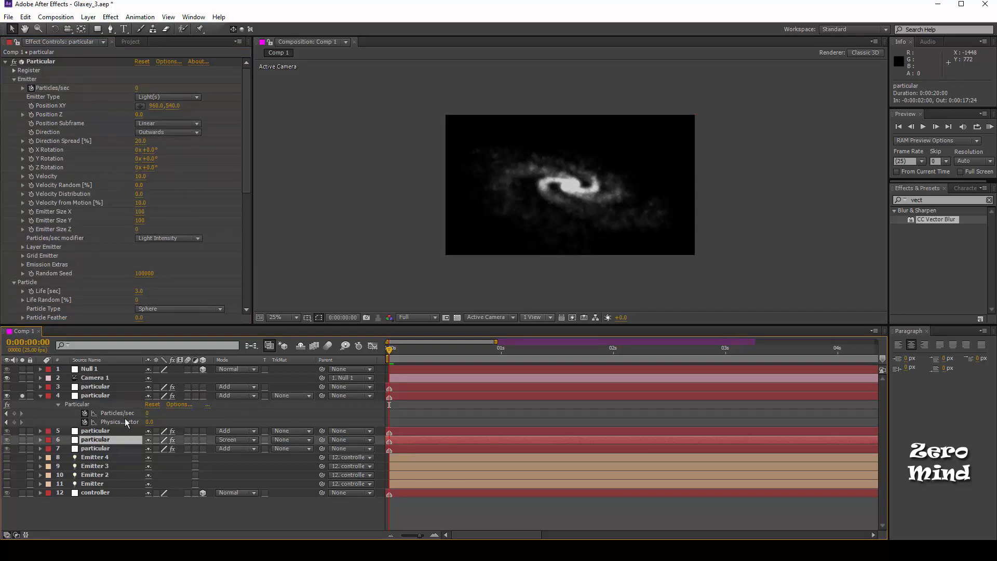
{"action": "left_click", "coordinate": [139, 290]}
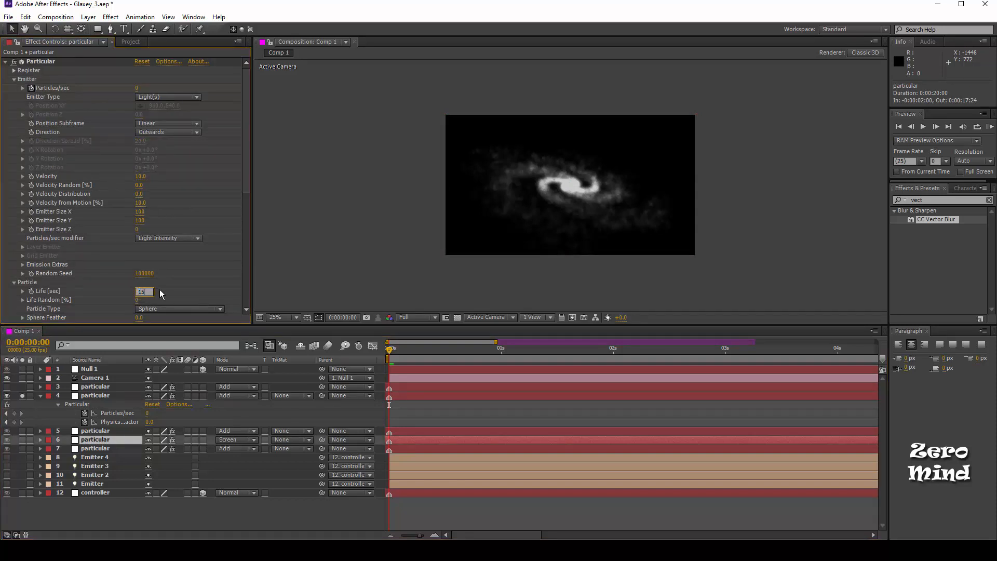
- Set the cloudlet particle Size of the soloed particular layer to 20
{"action": "left_click", "coordinate": [95, 395]}
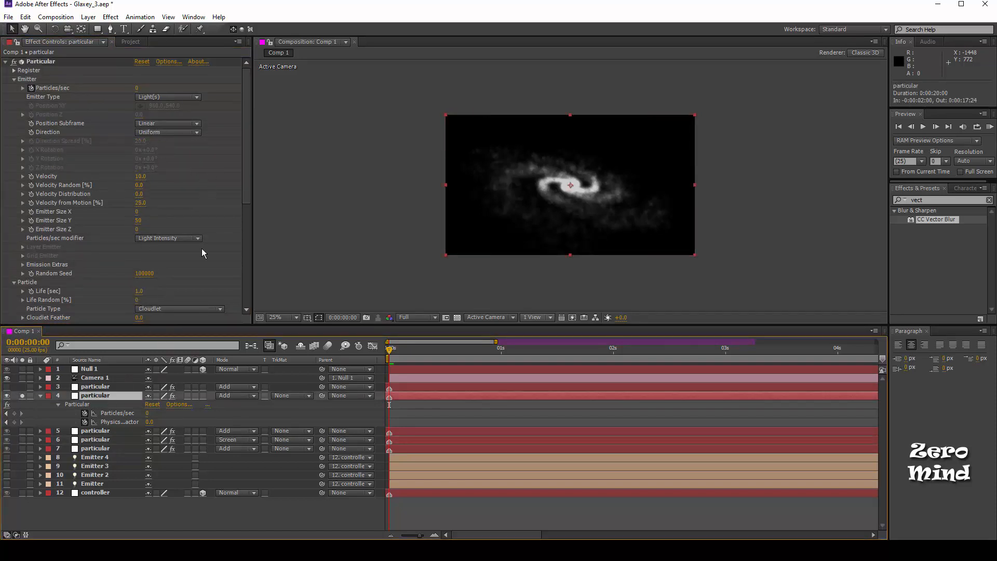
{"action": "scroll", "coordinate": [151, 269], "scroll_direction": "down", "scroll_amount": 2}
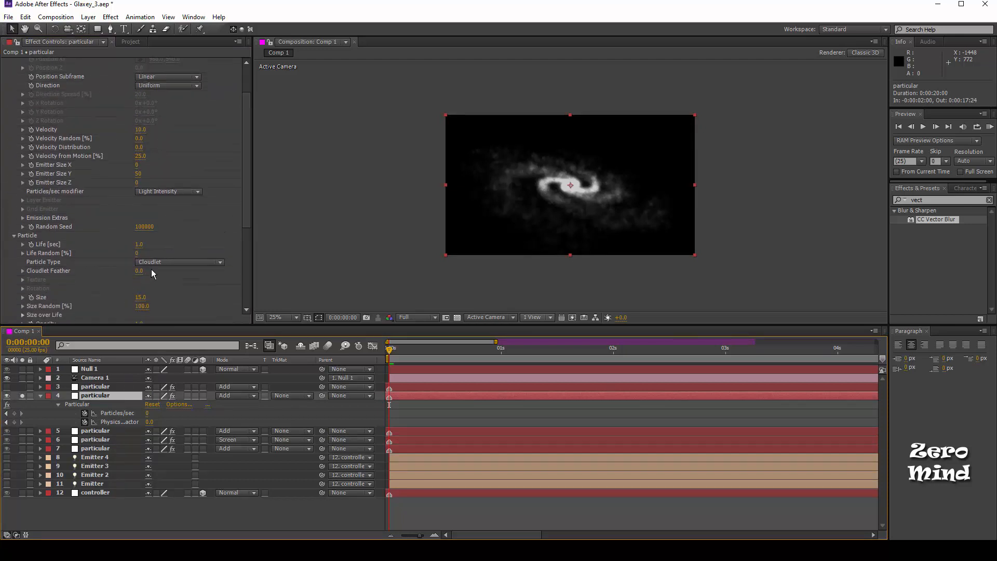
{"action": "scroll", "coordinate": [145, 275], "scroll_direction": "down", "scroll_amount": 2}
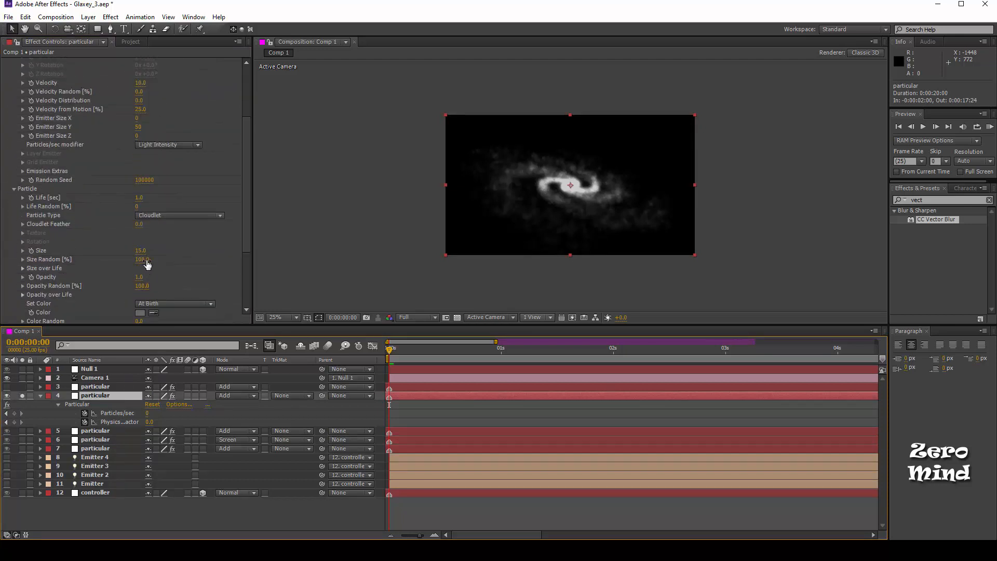
{"action": "left_click_drag", "start_coordinate": [138, 250], "coordinate": [140, 250]}
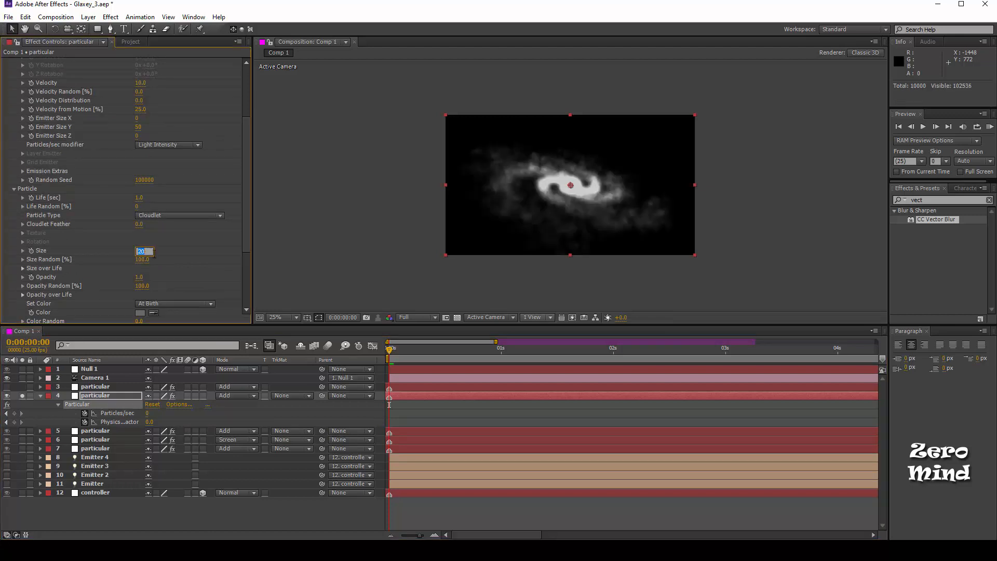
- Increase the soloed layer's cloudlet particle Opacity, trying 2 before settling on 3.5
{"action": "left_click", "coordinate": [138, 277]}
{"action": "type", "text": "1"}
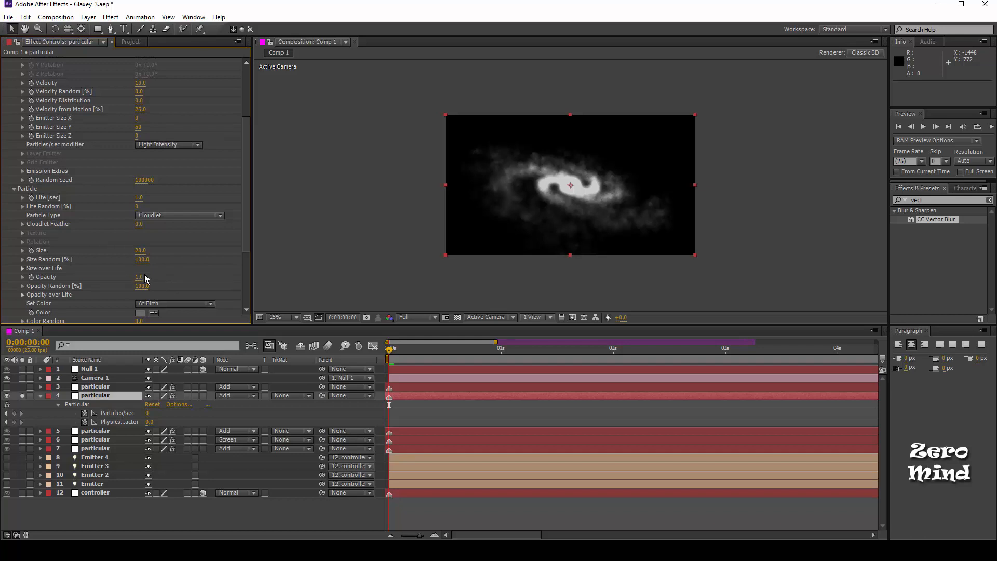
{"action": "key", "text": "ctrl+a"}
{"action": "type", "text": "2"}
{"action": "key", "text": "Return"}
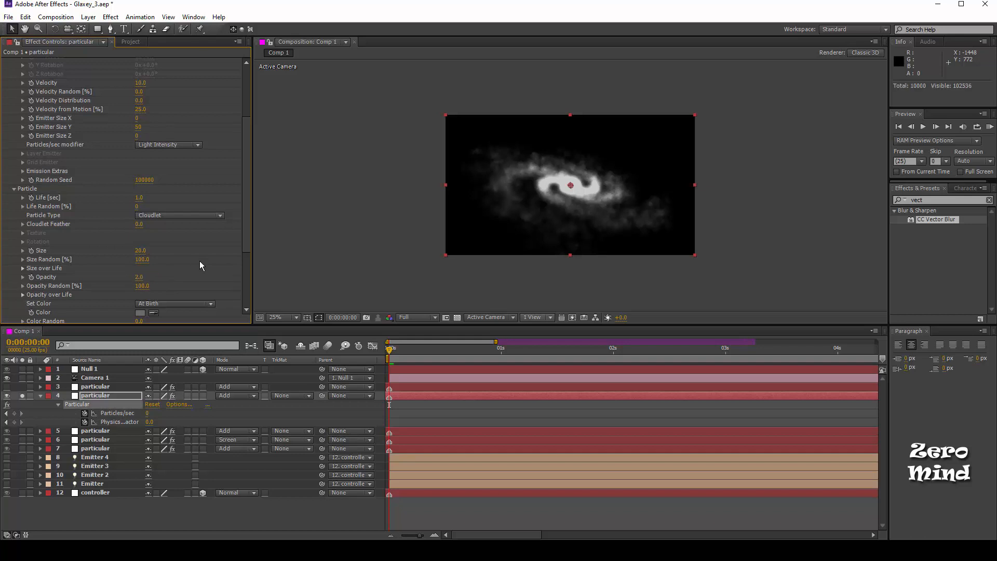
{"action": "left_click", "coordinate": [139, 278]}
{"action": "type", "text": "3.5"}
{"action": "key", "text": "Return"}
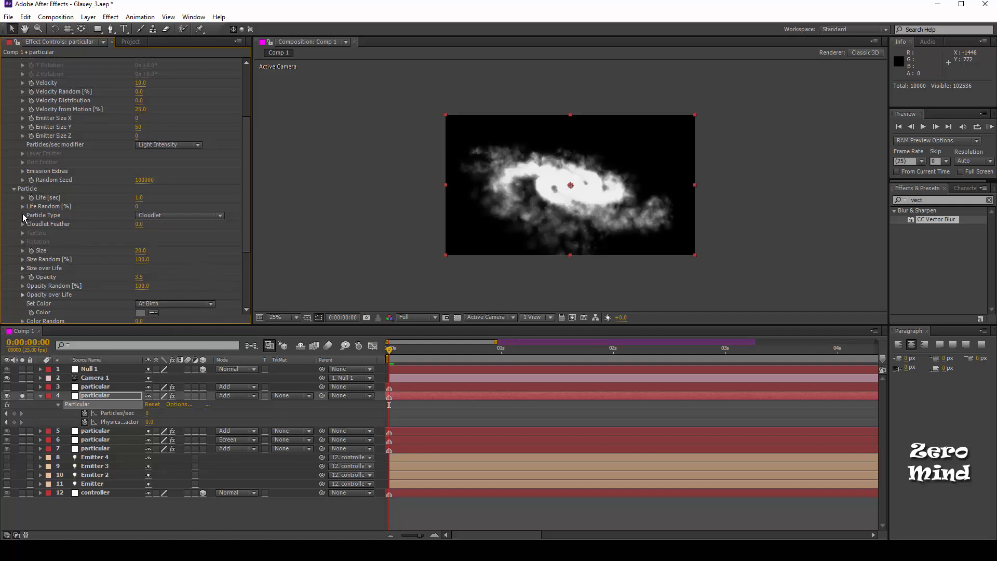
- Taper the start of the Size over Life curve for the particles on the particular layer 4
{"action": "left_click", "coordinate": [23, 251]}
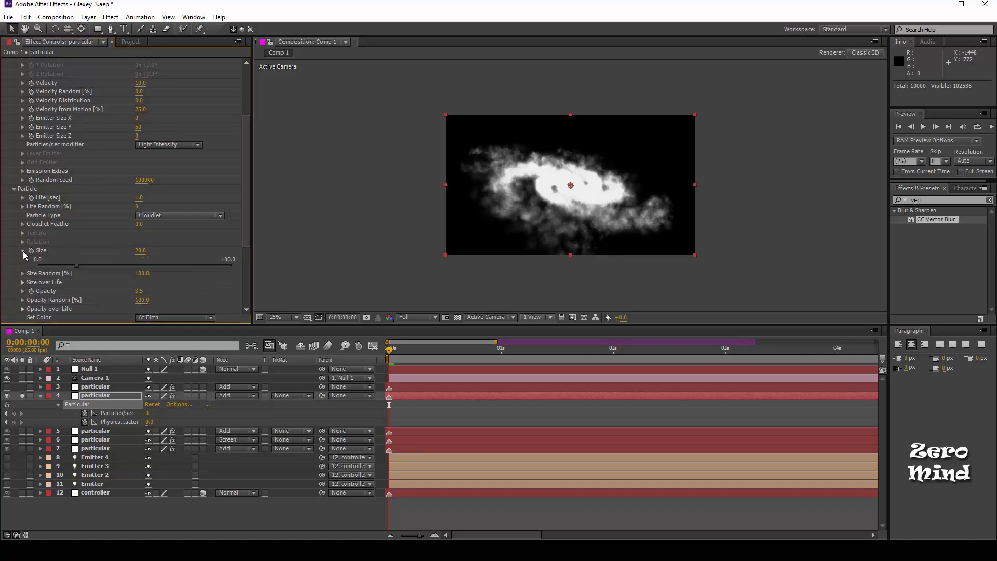
{"action": "left_click", "coordinate": [22, 281]}
{"action": "scroll", "coordinate": [86, 252], "scroll_direction": "down", "scroll_amount": 2}
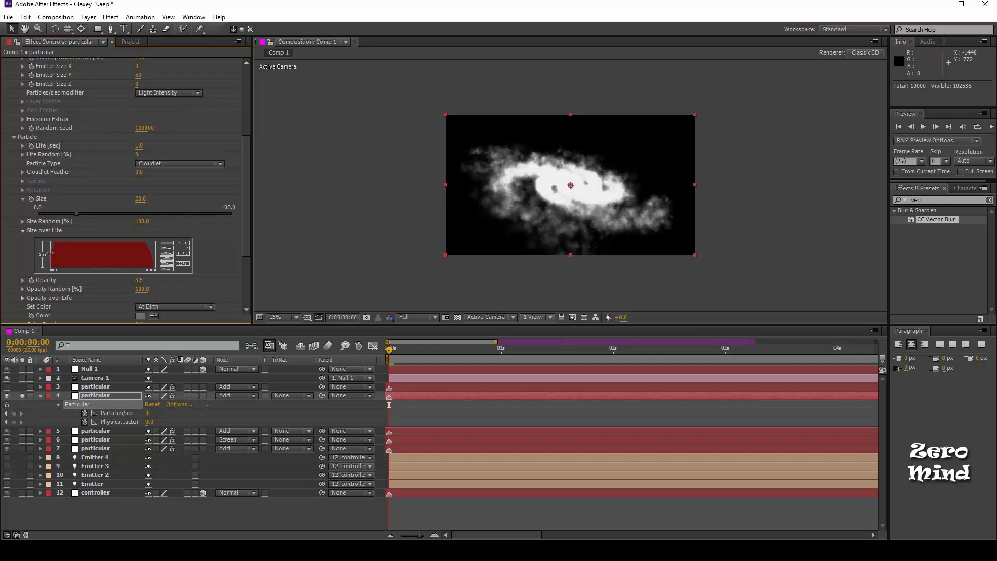
{"action": "mouse_move", "coordinate": [56, 248]}
{"action": "left_mouse_down"}
{"action": "mouse_move", "coordinate": [51, 263]}
{"action": "mouse_move", "coordinate": [55, 246]}
{"action": "left_mouse_up"}
- Set layer 4's particle color to a fully saturated, bright orange-red with a hue of about 16°
{"action": "scroll", "coordinate": [166, 250], "scroll_direction": "down", "scroll_amount": 3}
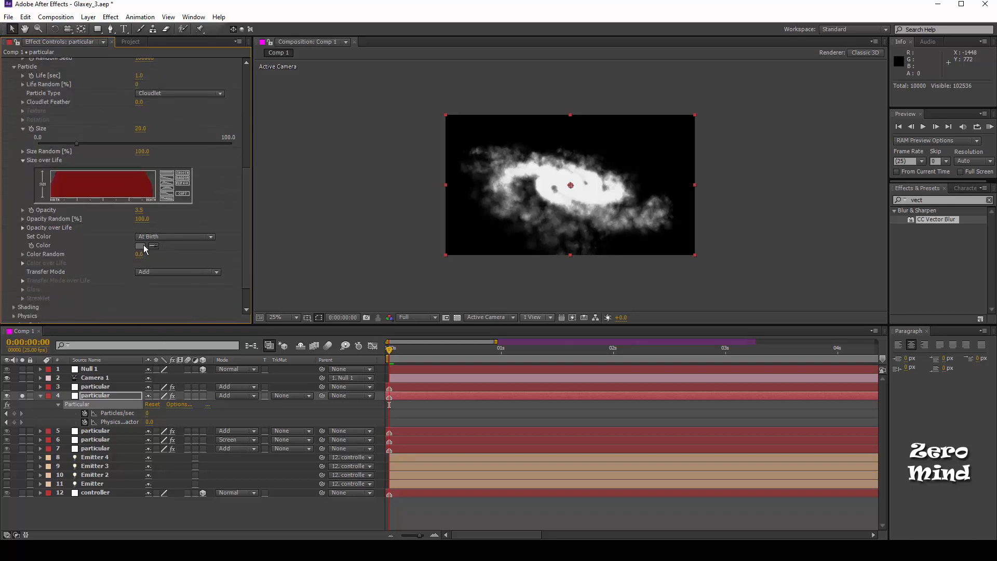
{"action": "left_click", "coordinate": [144, 245]}
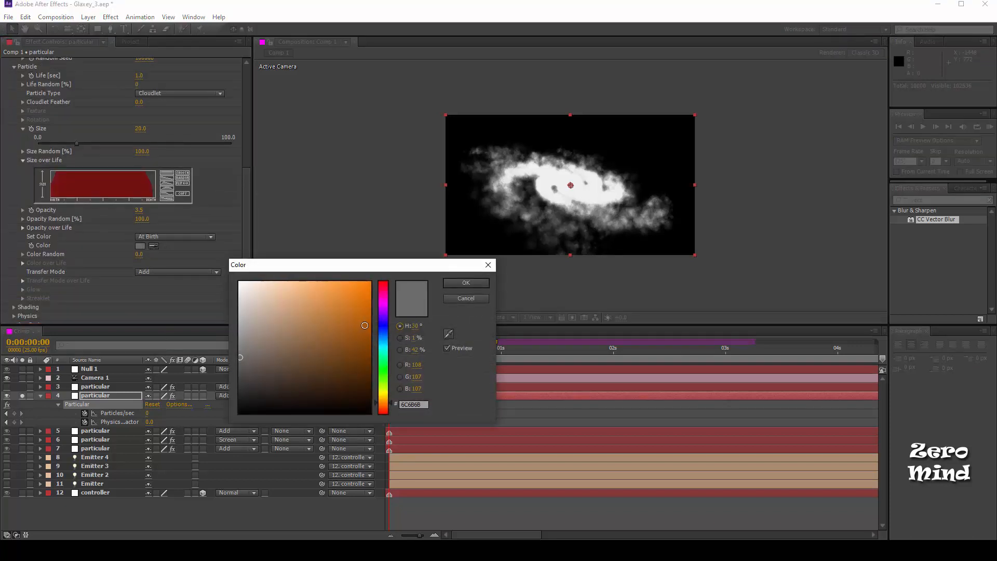
{"action": "left_click", "coordinate": [385, 408]}
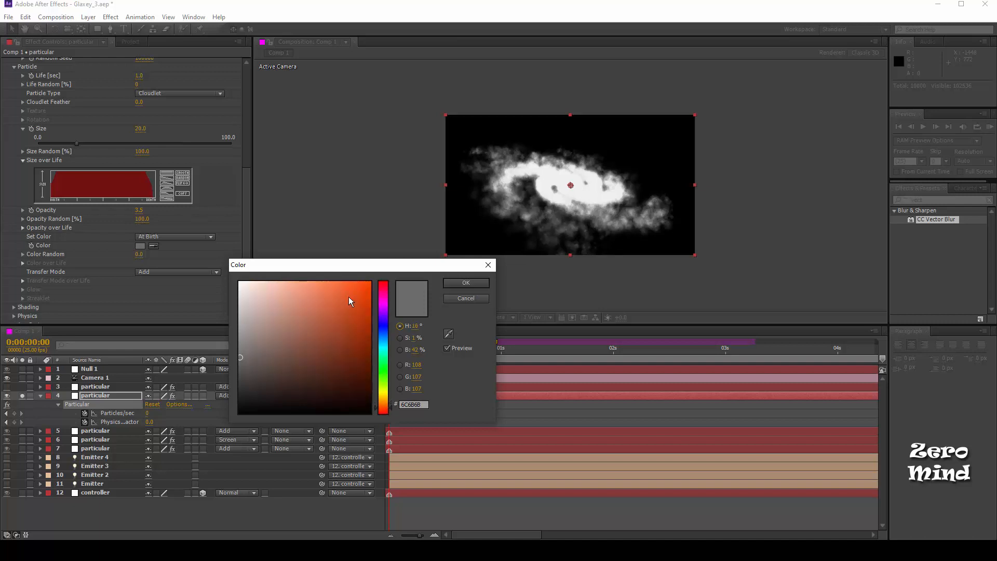
{"action": "left_click", "coordinate": [369, 283]}
{"action": "left_click", "coordinate": [461, 283]}
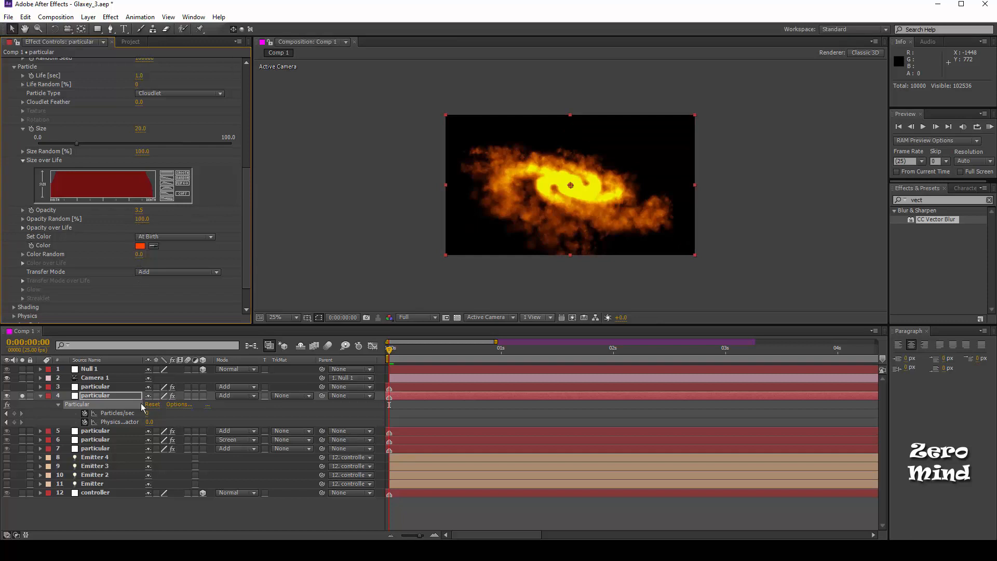
- Apply the CC Vector Blur effect to the particular layer 4
{"action": "left_click", "coordinate": [62, 396]}
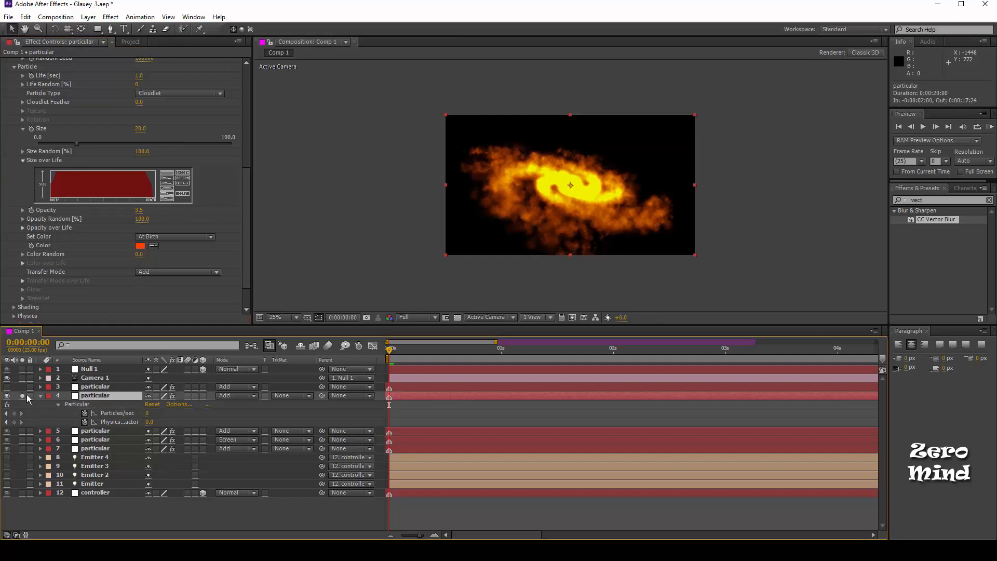
{"action": "left_click", "coordinate": [926, 224]}
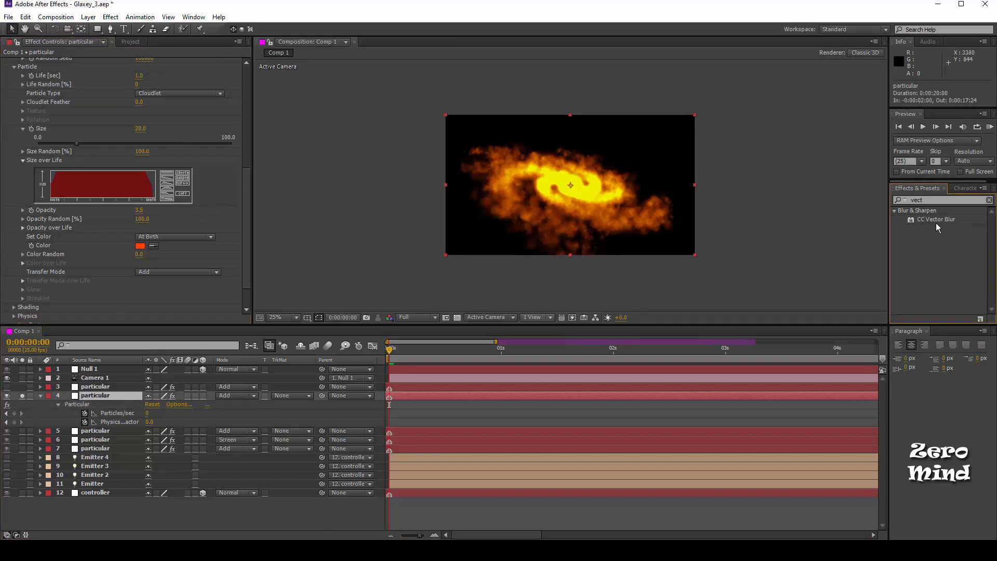
{"action": "left_click_drag", "start_coordinate": [923, 219], "coordinate": [113, 398]}
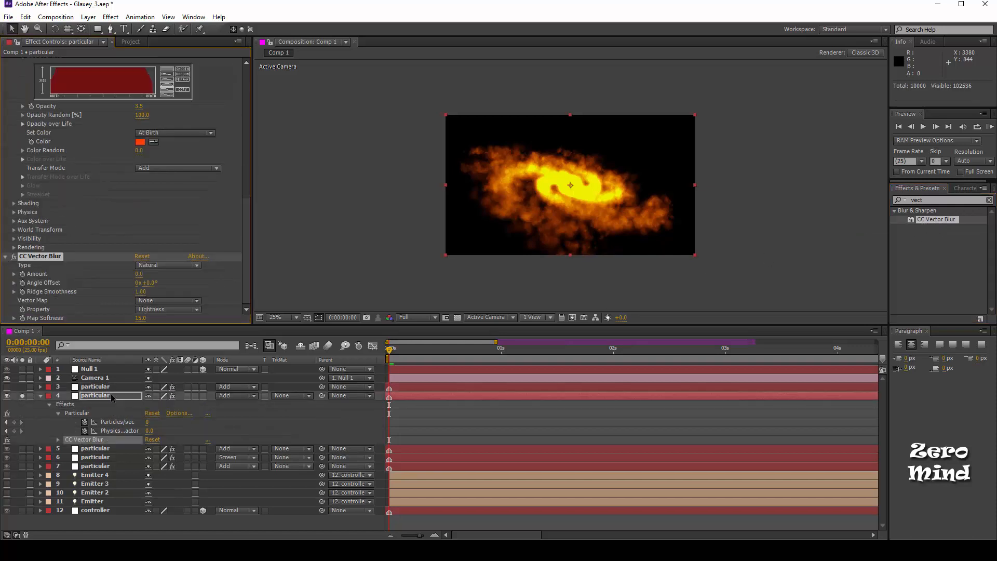
{"action": "scroll", "coordinate": [73, 208], "scroll_direction": "up", "scroll_amount": 1}
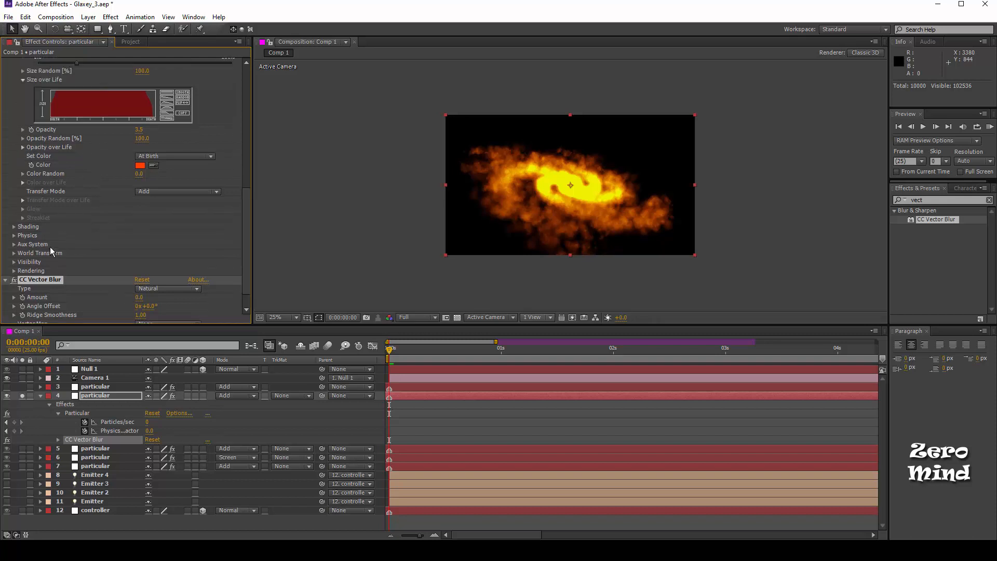
- Set layer 4's CC Vector Blur type to Perpendicular and its Amount to 230
{"action": "scroll", "coordinate": [56, 237], "scroll_direction": "down", "scroll_amount": 1}
{"action": "left_click", "coordinate": [169, 265]}
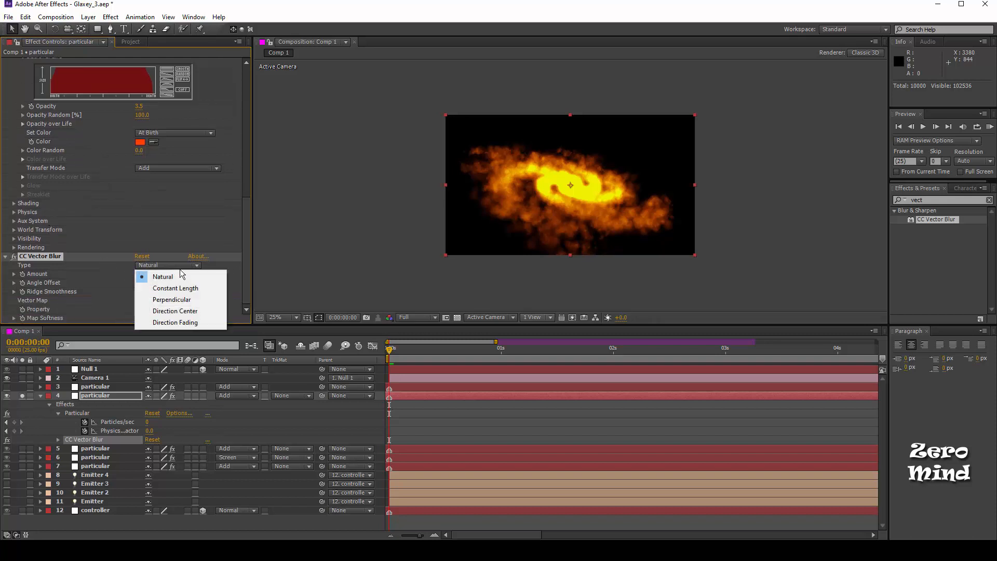
{"action": "left_click", "coordinate": [181, 300]}
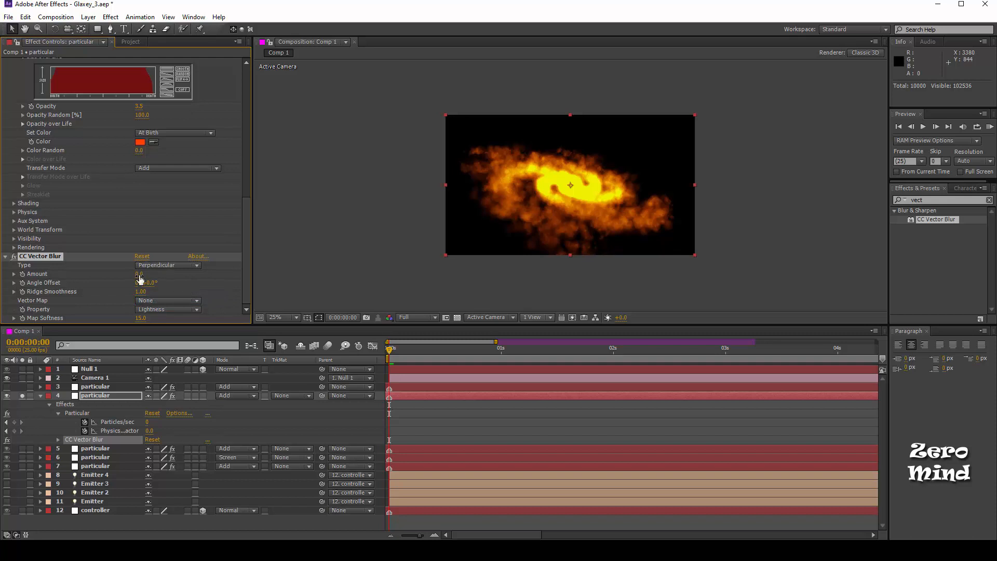
{"action": "left_click_drag", "start_coordinate": [141, 274], "coordinate": [263, 282]}
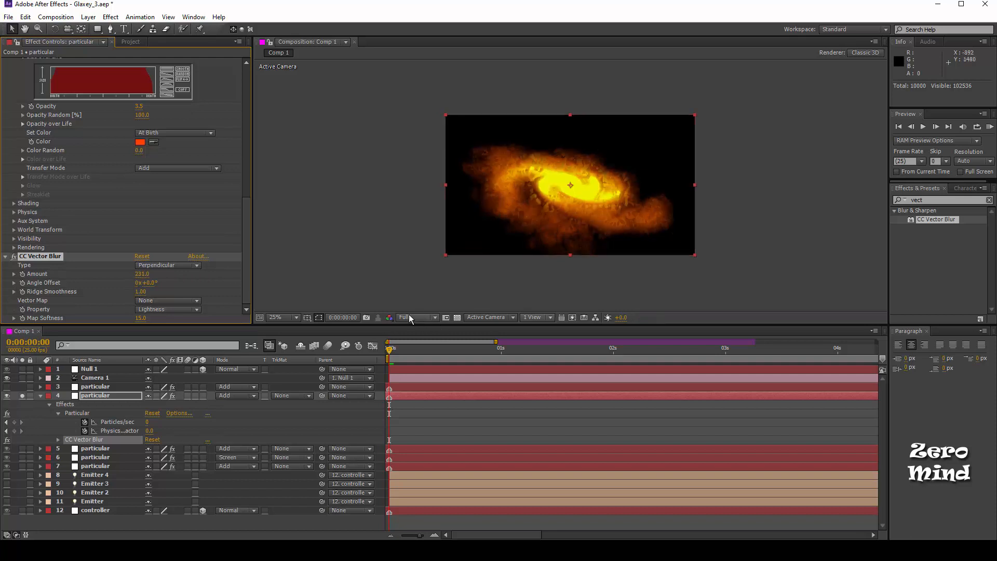
{"action": "left_click", "coordinate": [141, 274]}
{"action": "type", "text": "230"}
{"action": "key", "text": "Return"}
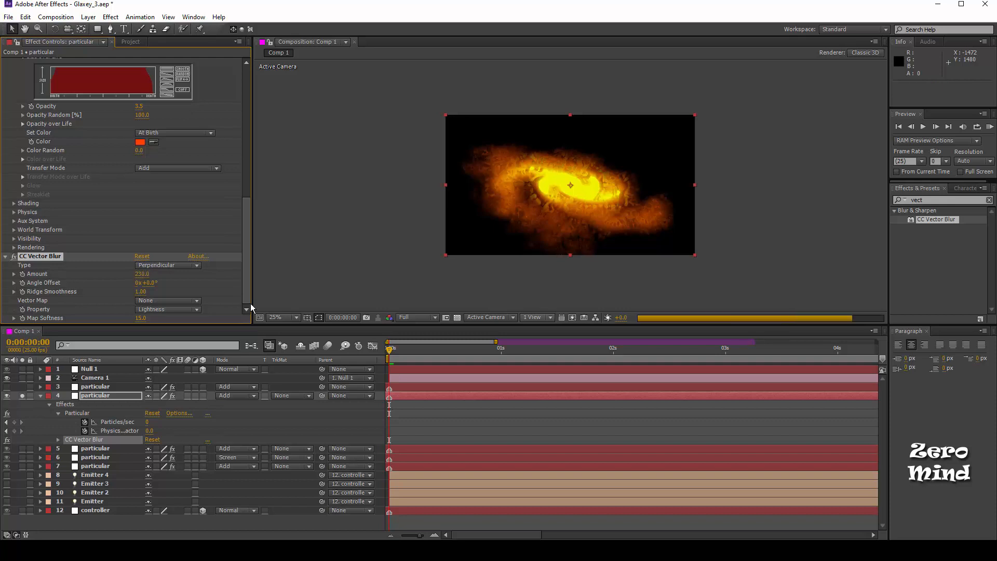
- Set the CC Vector Blur Angle Offset to 4°
{"action": "left_click_drag", "start_coordinate": [151, 282], "coordinate": [157, 291]}
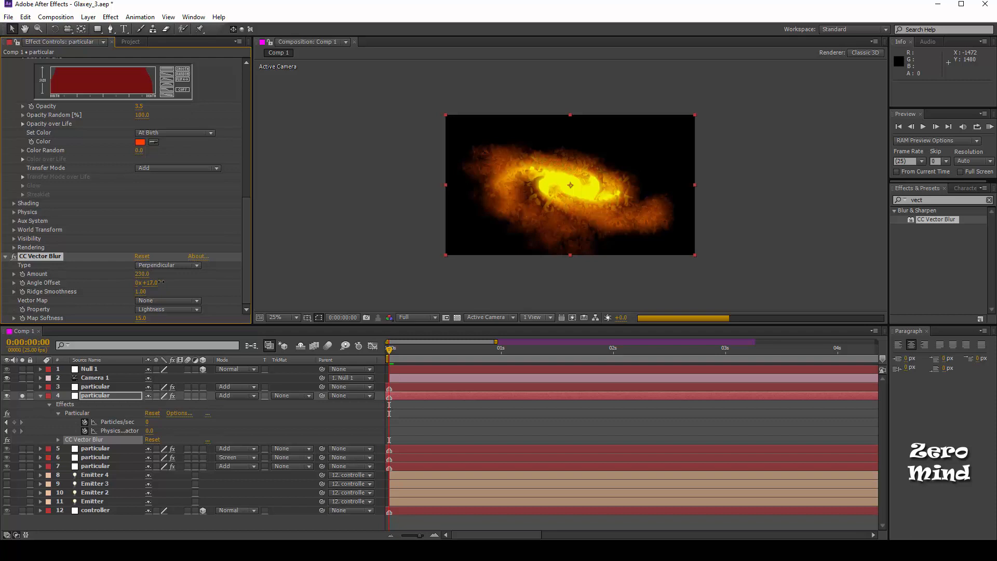
{"action": "left_click", "coordinate": [151, 282]}
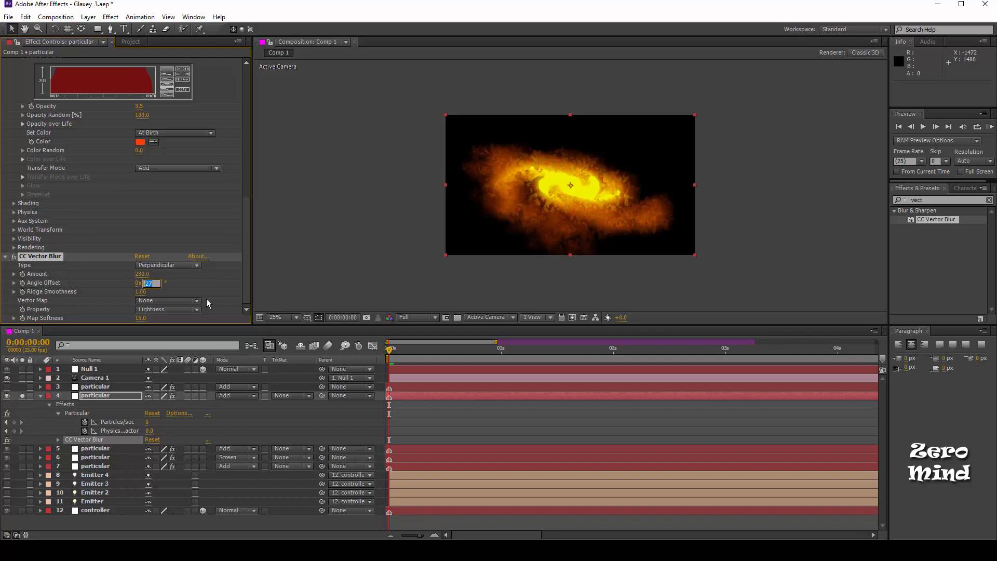
{"action": "type", "text": "4."}
{"action": "key", "text": "Return"}
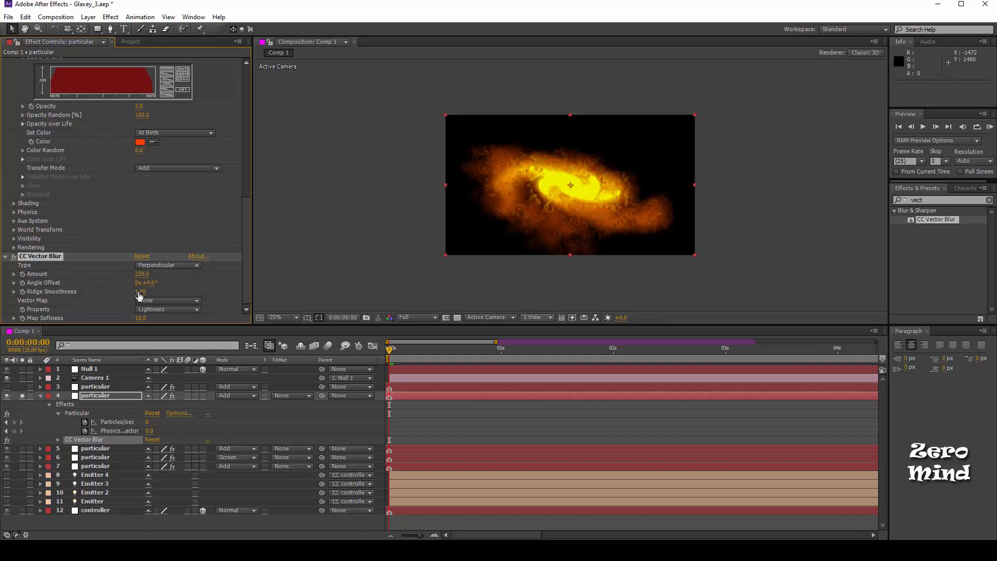
- Set the CC Vector Blur Ridge Smoothness to 2.4 and Map Softness to 0, and inspect the galaxy up close
{"action": "left_click_drag", "start_coordinate": [139, 293], "coordinate": [156, 291]}
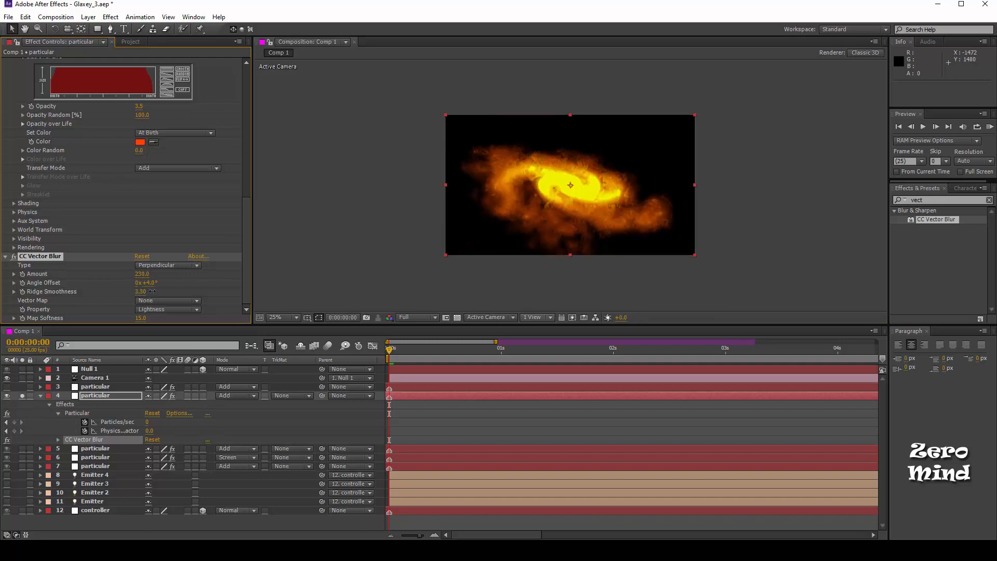
{"action": "left_click", "coordinate": [141, 292]}
{"action": "type", "text": "2.4"}
{"action": "key", "text": "Return"}
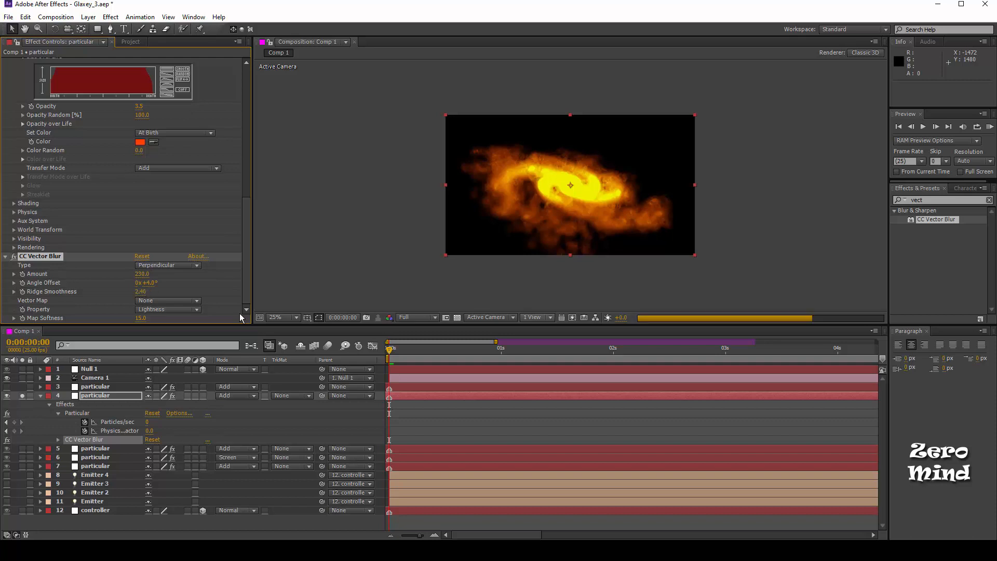
{"action": "left_click_drag", "start_coordinate": [140, 318], "coordinate": [127, 323]}
{"action": "scroll", "coordinate": [591, 157], "scroll_direction": "up", "scroll_amount": 4}
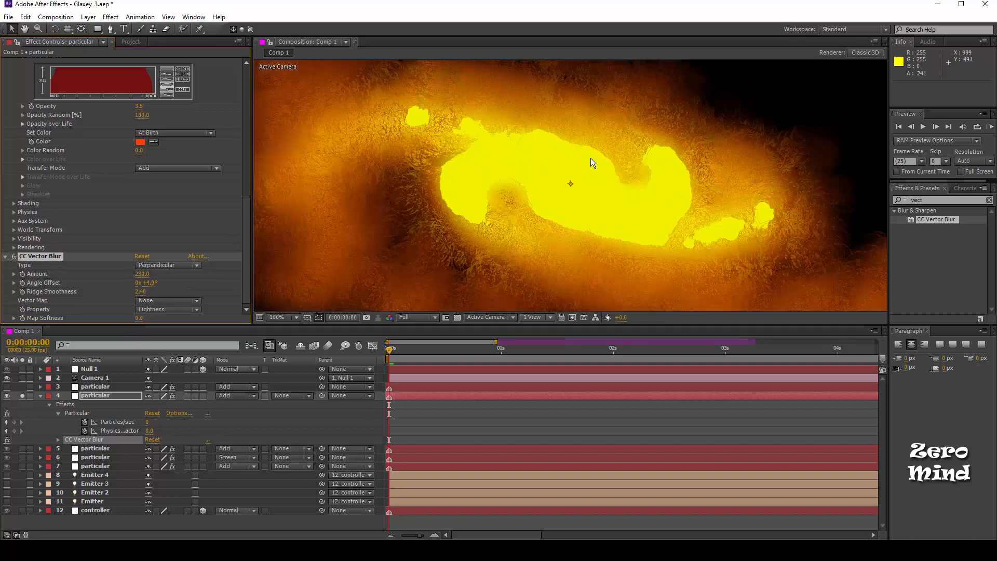
{"action": "scroll", "coordinate": [593, 160], "scroll_direction": "down", "scroll_amount": 2}
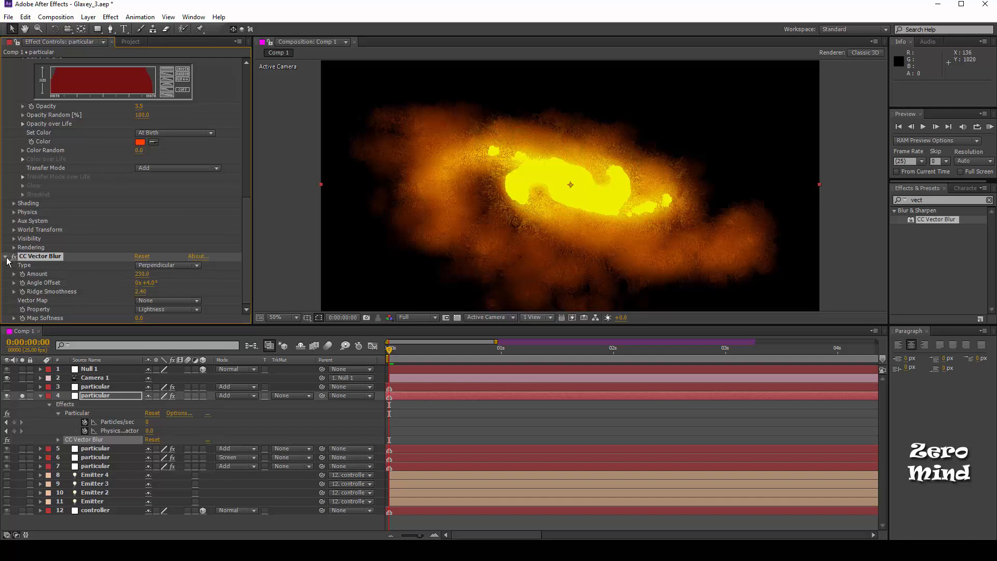
- Collapse the settings of the Particular and CC Vector Blur effects on layer 4
{"action": "scroll", "coordinate": [33, 219], "scroll_direction": "up", "scroll_amount": 3}
{"action": "scroll", "coordinate": [34, 219], "scroll_direction": "up", "scroll_amount": 12}
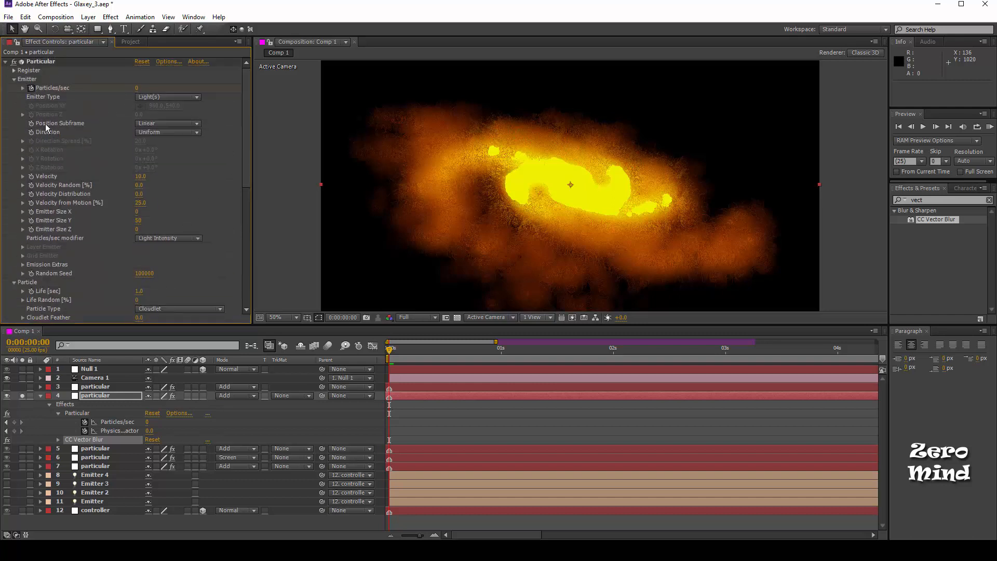
{"action": "left_click", "coordinate": [6, 62]}
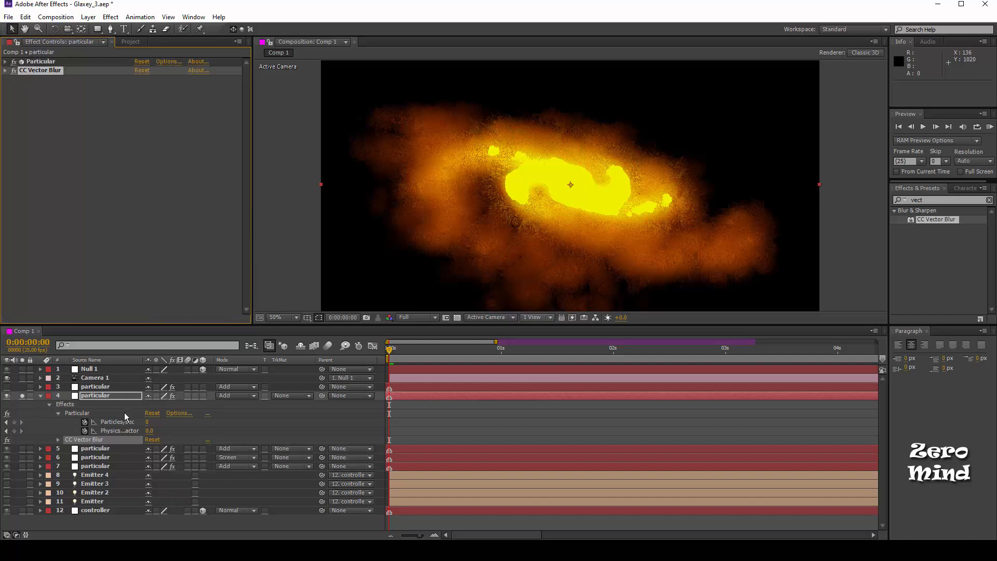
- Turn off solo on layer 4 and make the particular layer 3 visible and selected
{"action": "left_click", "coordinate": [98, 387]}
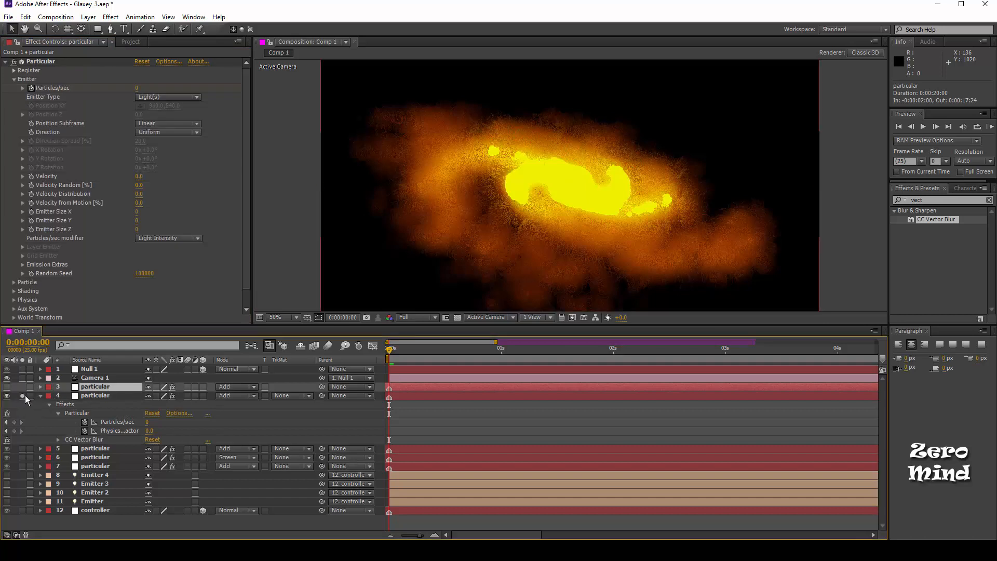
{"action": "left_click", "coordinate": [7, 386]}
{"action": "left_click", "coordinate": [103, 387]}
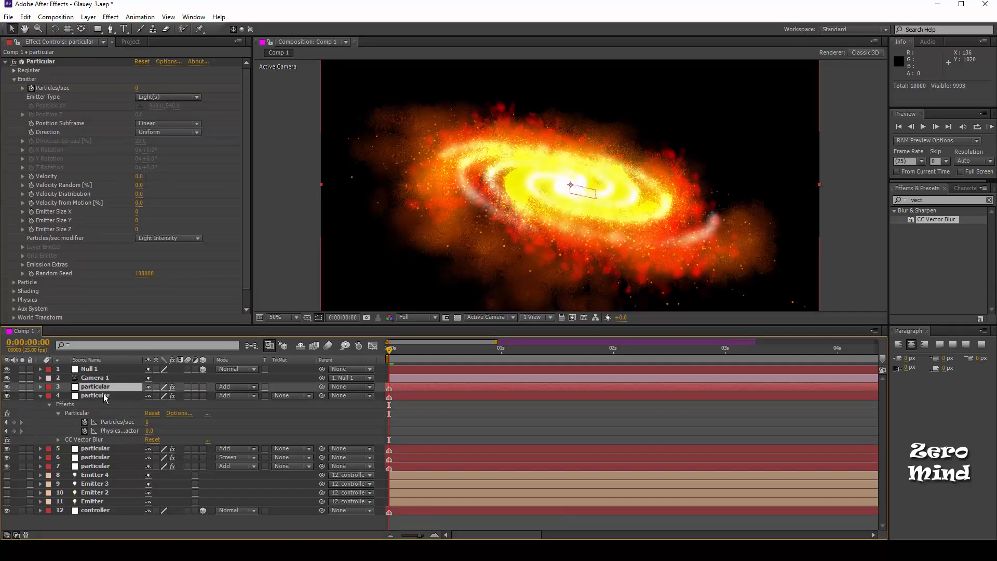
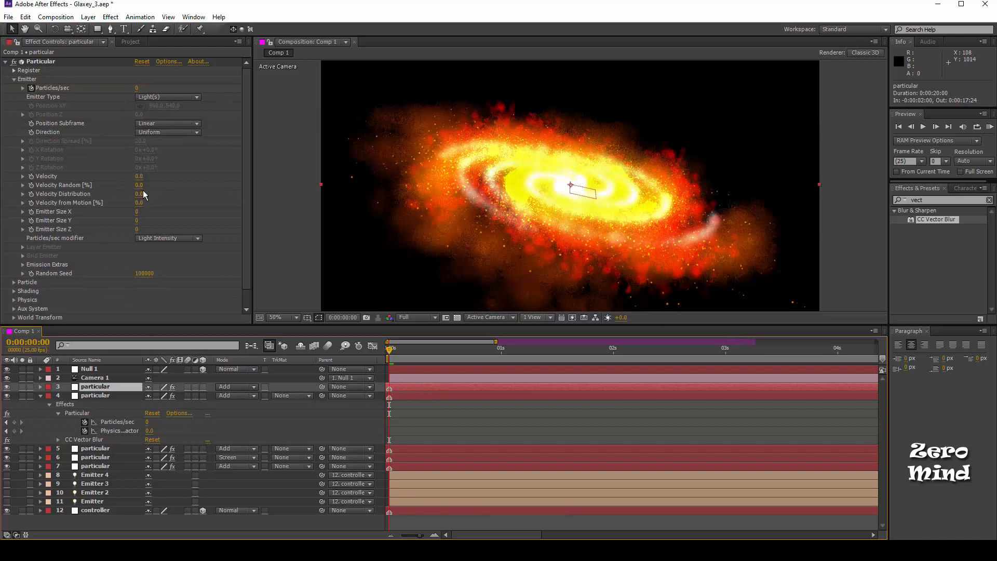
- Set layer 3's emitter Velocity to 0.5 and Velocity from Motion to 25%
{"action": "left_click", "coordinate": [138, 177]}
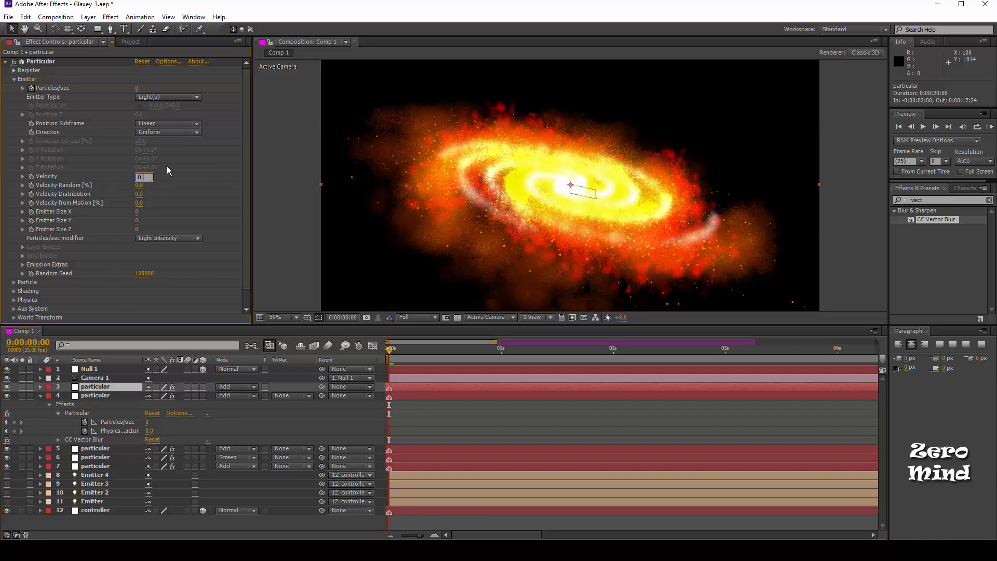
{"action": "key", "text": "Return"}
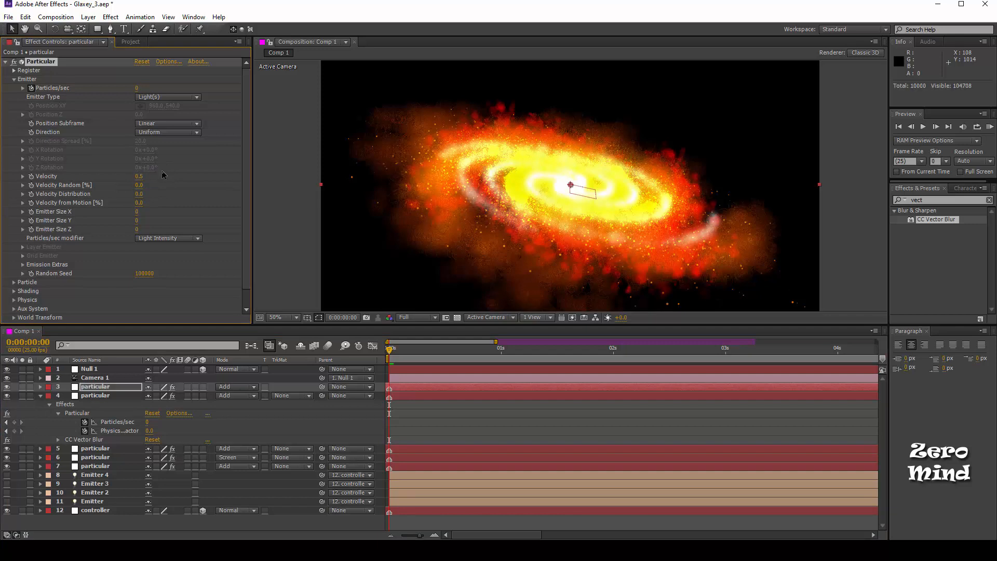
{"action": "left_click", "coordinate": [139, 202]}
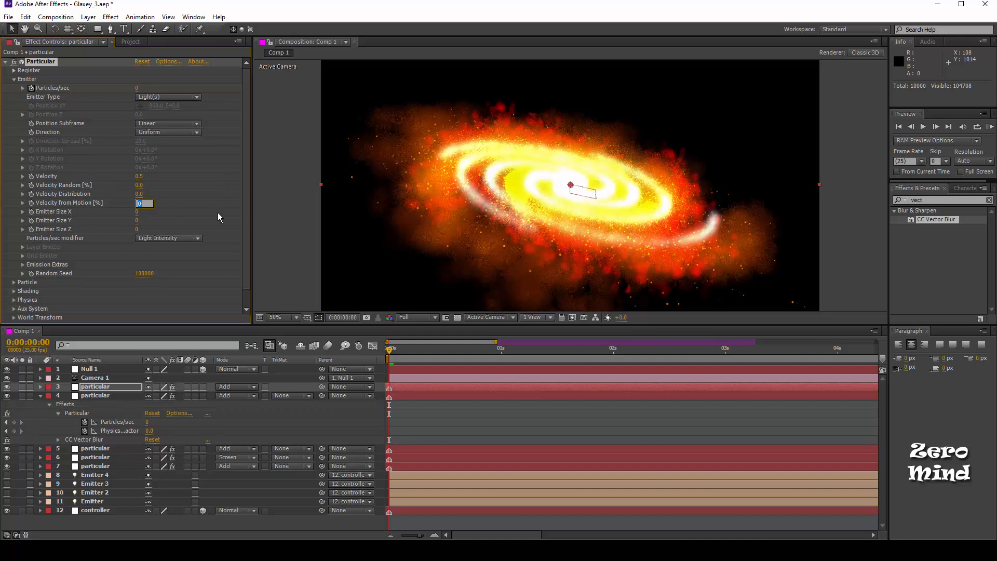
{"action": "type", "text": "25"}
{"action": "key", "text": "Return"}
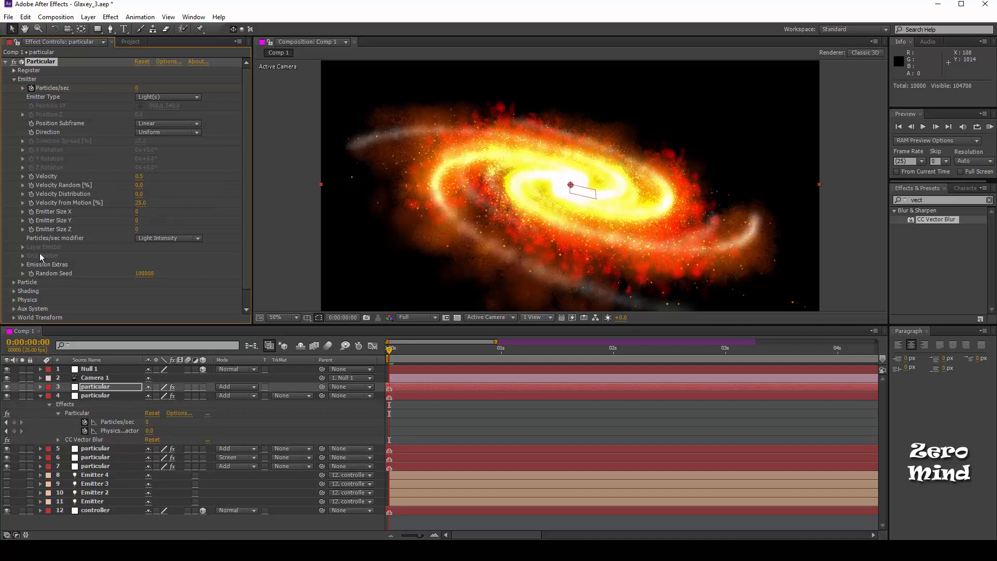
- Reduce the particle Size on layer 3, trying 10 and settling on 12
{"action": "scroll", "coordinate": [39, 253], "scroll_direction": "down", "scroll_amount": 1}
{"action": "left_click", "coordinate": [14, 266]}
{"action": "scroll", "coordinate": [14, 265], "scroll_direction": "down", "scroll_amount": 7}
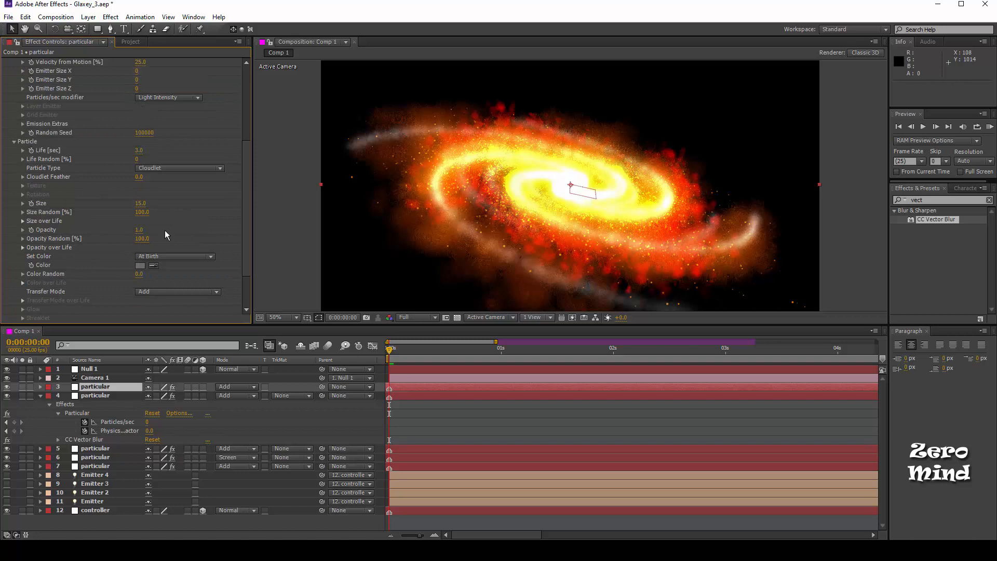
{"action": "left_click_drag", "start_coordinate": [137, 208], "coordinate": [141, 203]}
{"action": "left_click", "coordinate": [139, 203]}
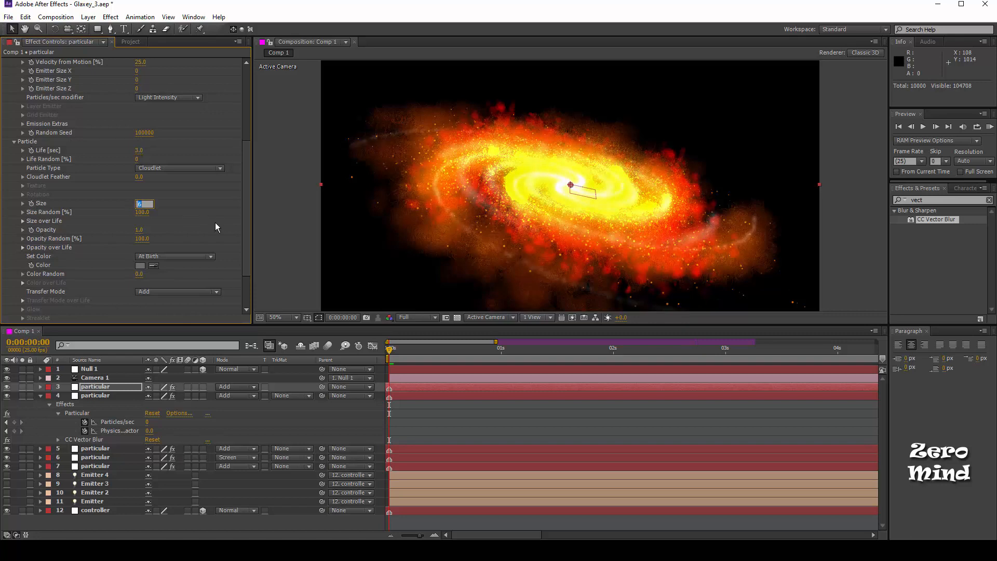
{"action": "type", "text": "10"}
{"action": "key", "text": "Return"}
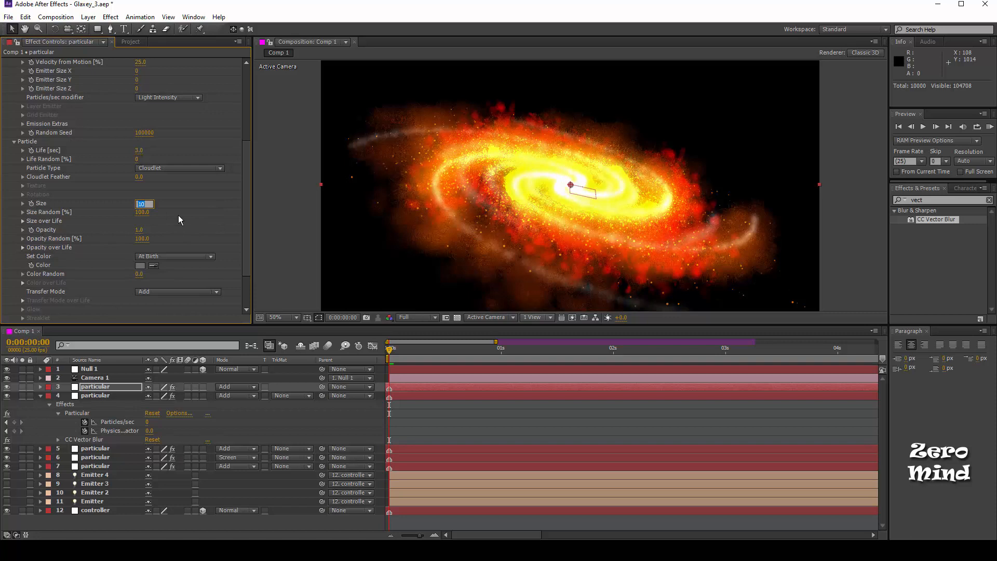
{"action": "type", "text": "12"}
{"action": "key", "text": "Return"}
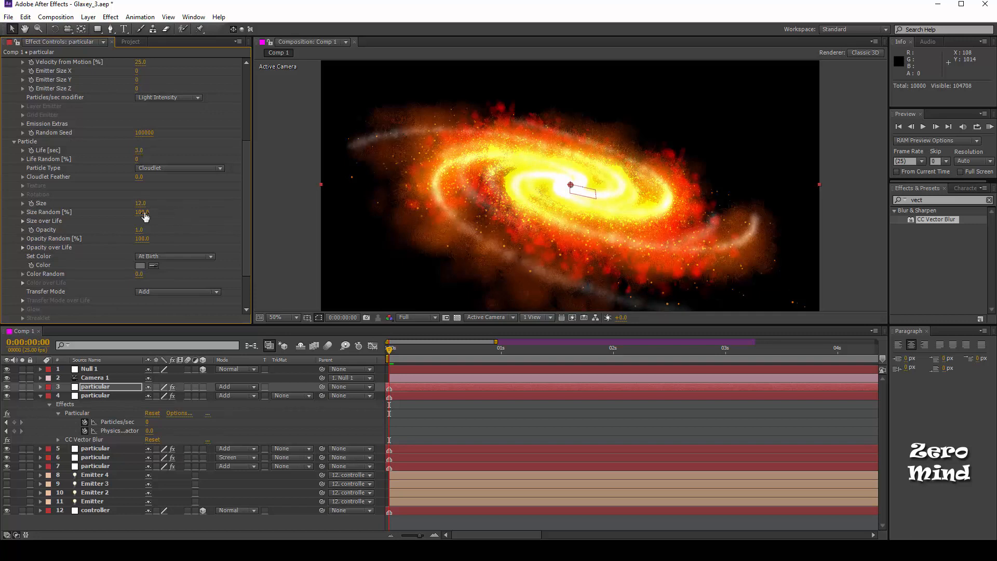
- Taper the start of layer 3's Size over Life curve and set its particle Opacity to 3
{"action": "left_click", "coordinate": [23, 221]}
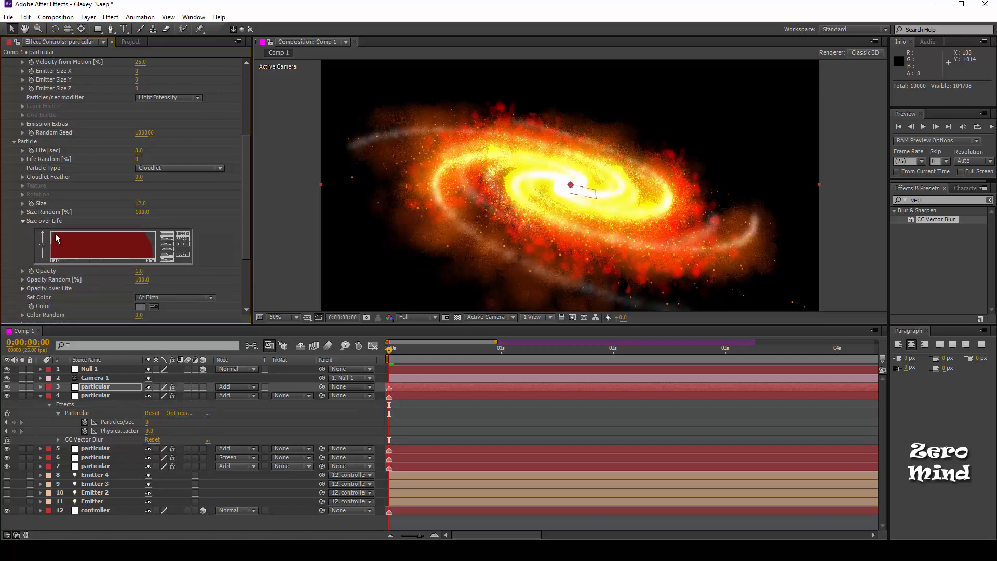
{"action": "left_click_drag", "start_coordinate": [57, 233], "coordinate": [49, 248]}
{"action": "scroll", "coordinate": [118, 200], "scroll_direction": "down", "scroll_amount": 2}
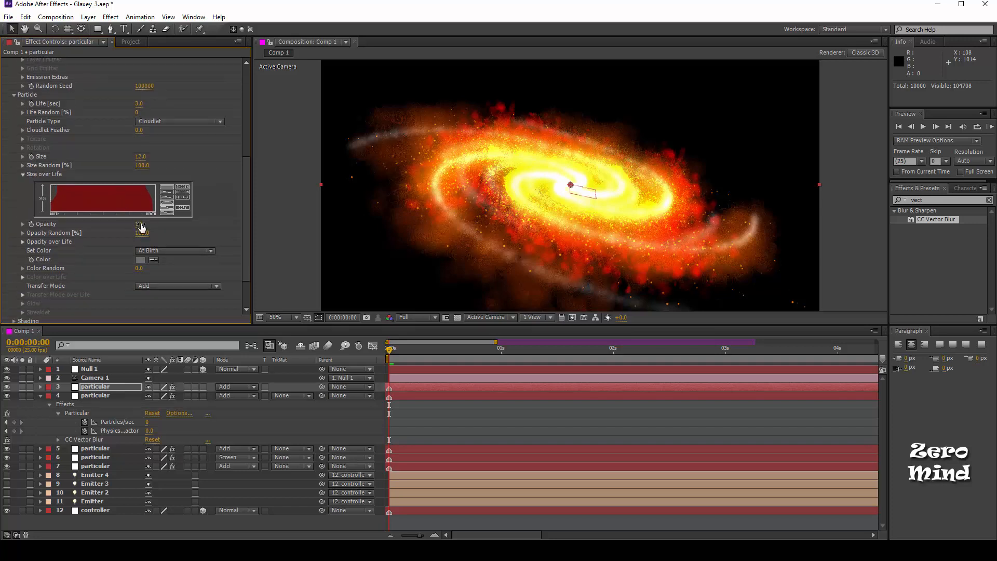
{"action": "left_click", "coordinate": [141, 226]}
{"action": "type", "text": "1"}
{"action": "type", "text": "2."}
{"action": "key", "text": "Return"}
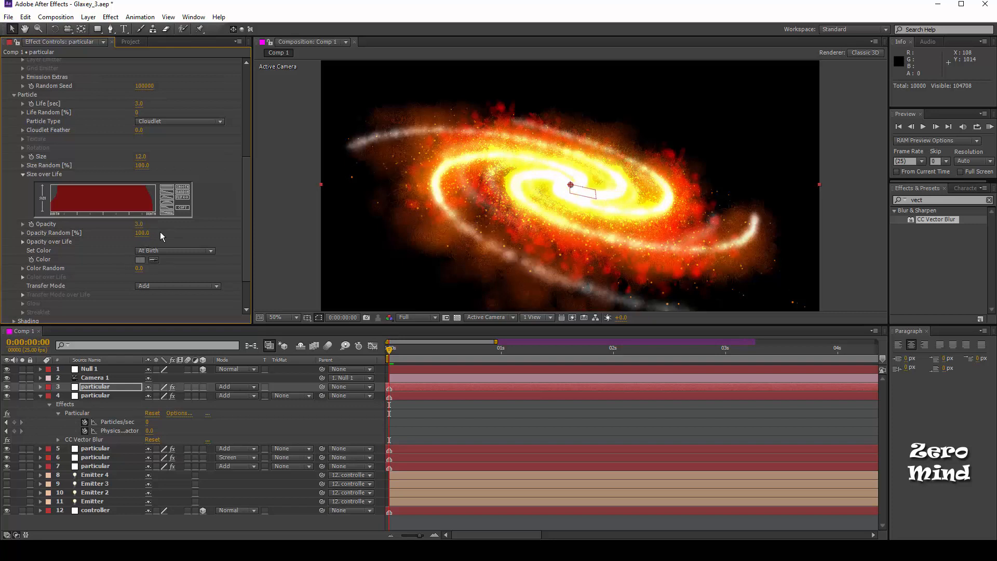
- Change layer 3's particle Color to the bright orange-red FC2B02
{"action": "left_click", "coordinate": [140, 260]}
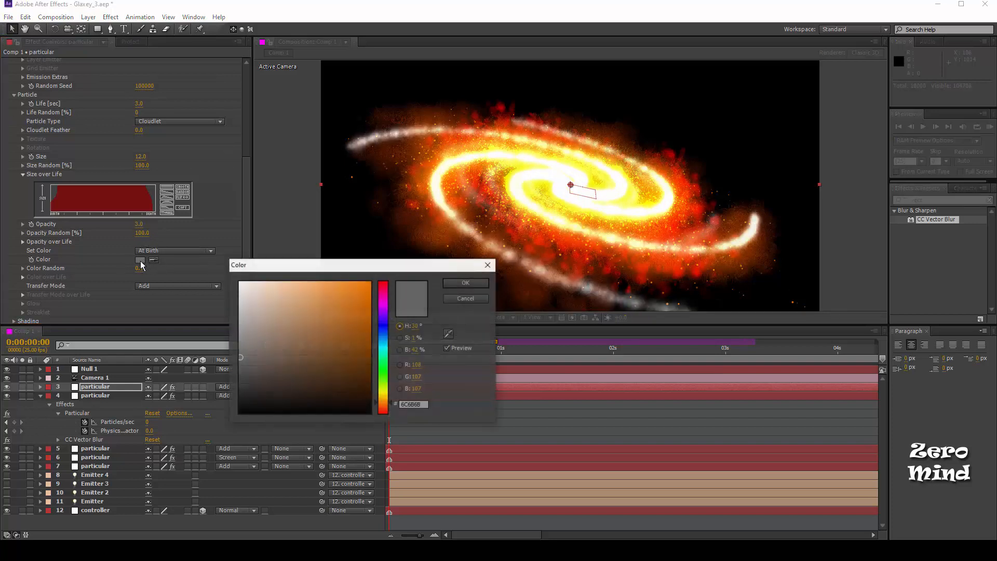
{"action": "left_click", "coordinate": [384, 413]}
{"action": "left_click", "coordinate": [371, 282]}
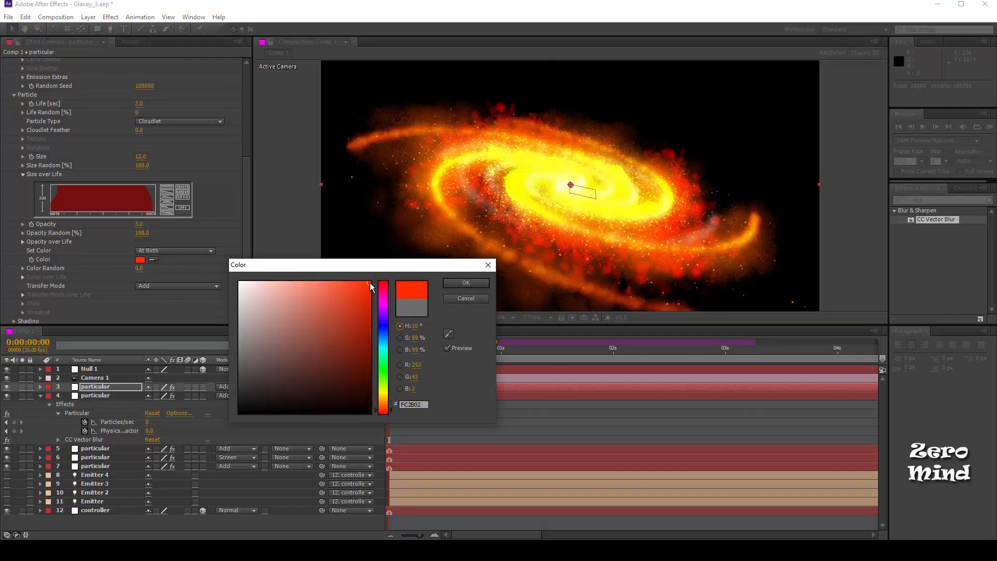
{"action": "left_click", "coordinate": [452, 282]}
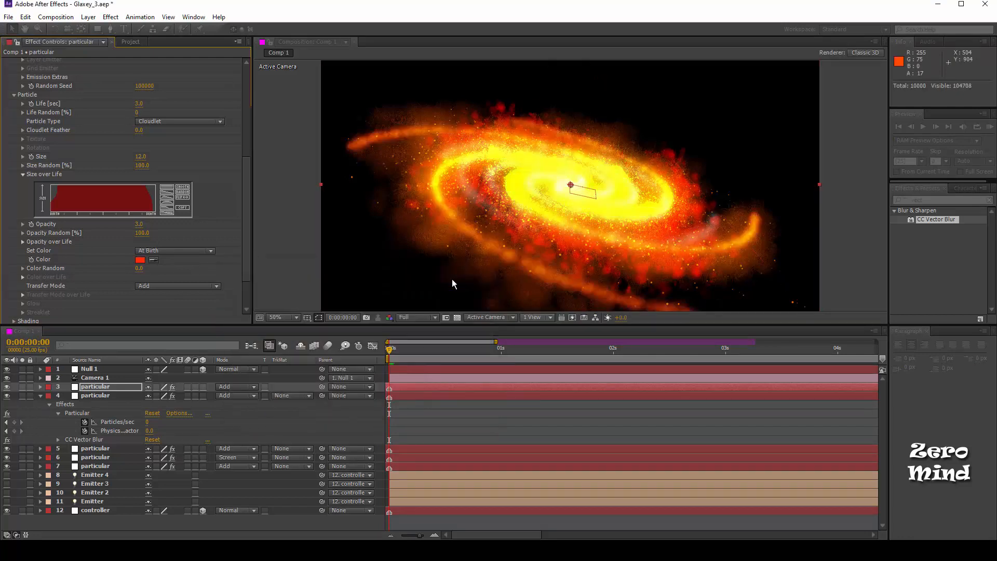
- Solo particular layers 3 and 4 and set layer 4's track matte to Alpha Inverted Matte
{"action": "left_click", "coordinate": [98, 396]}
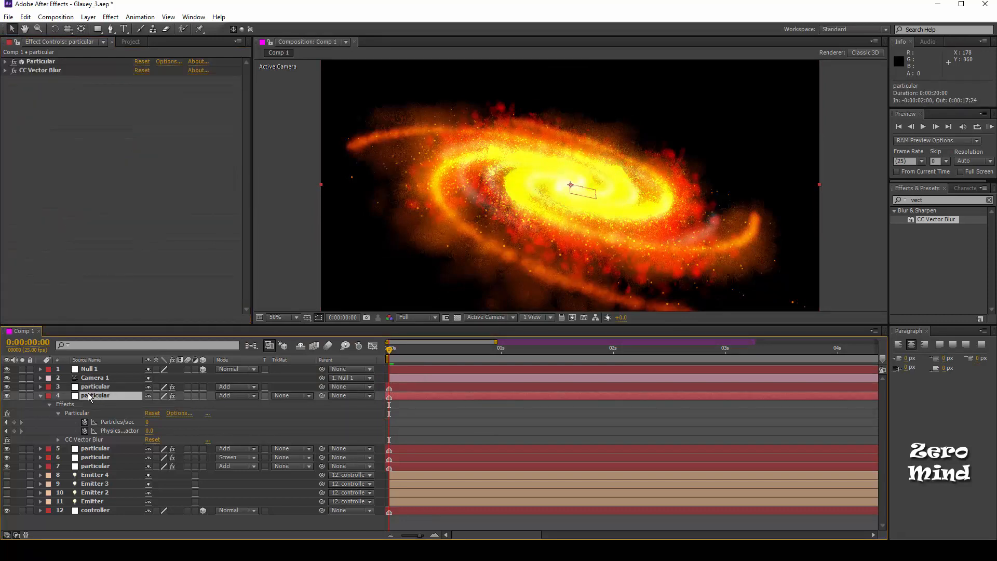
{"action": "left_click", "coordinate": [22, 396]}
{"action": "left_click", "coordinate": [22, 386]}
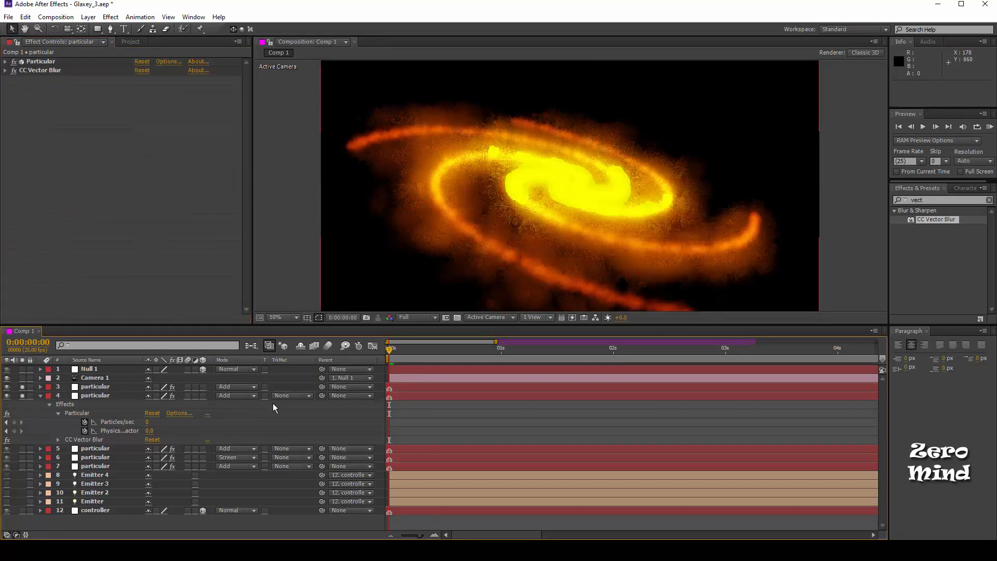
{"action": "left_click", "coordinate": [291, 396]}
{"action": "left_click", "coordinate": [318, 434]}
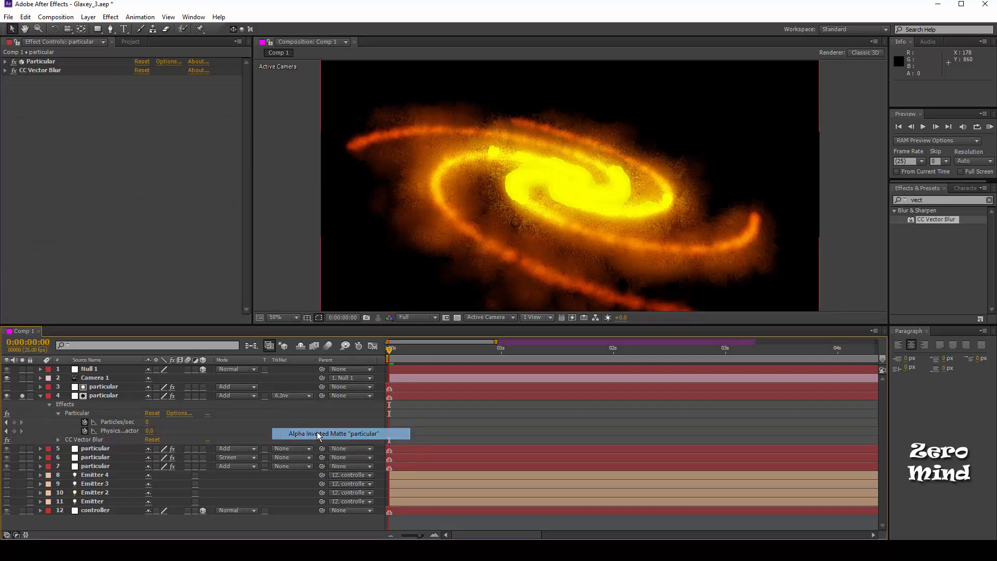
- Set layer 4's CC Vector Blur Amount to 291 and Angle Offset to 21°
{"action": "left_click", "coordinate": [100, 396]}
{"action": "left_click", "coordinate": [5, 70]}
{"action": "left_click", "coordinate": [132, 88]}
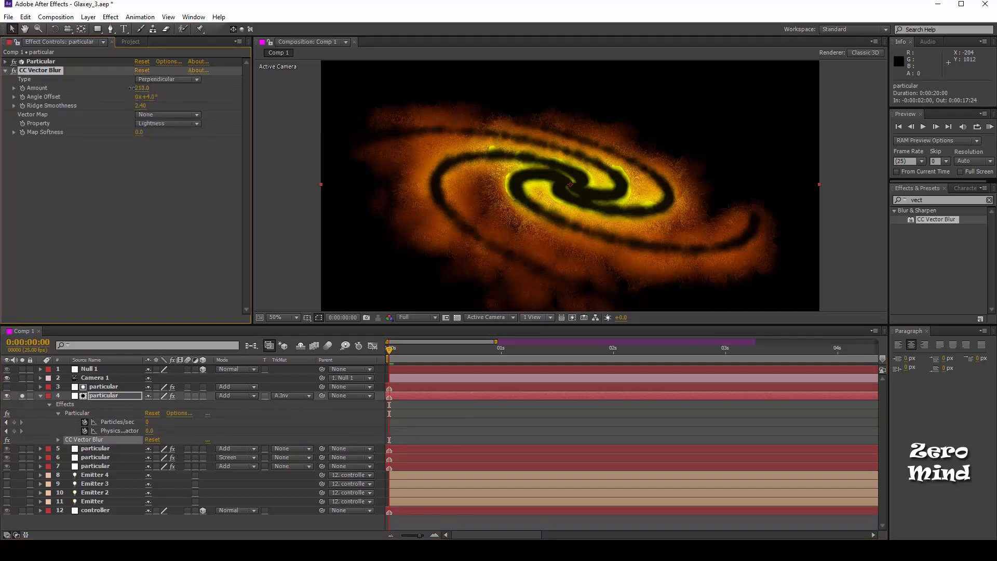
{"action": "left_click_drag", "start_coordinate": [136, 88], "coordinate": [159, 97]}
{"action": "left_click", "coordinate": [152, 98]}
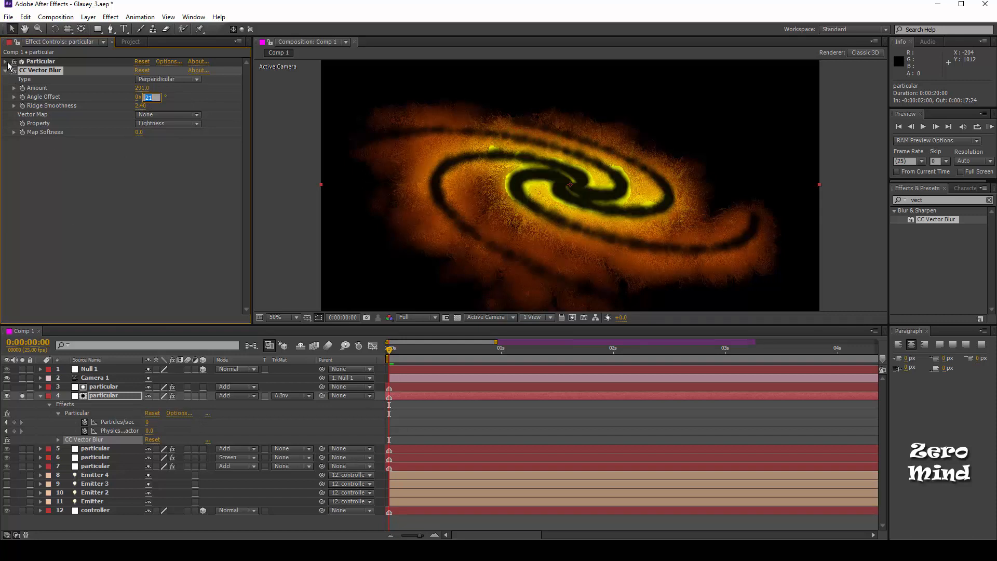
- Reduce layer 4's Particular particle Size to 11
{"action": "left_click", "coordinate": [5, 62]}
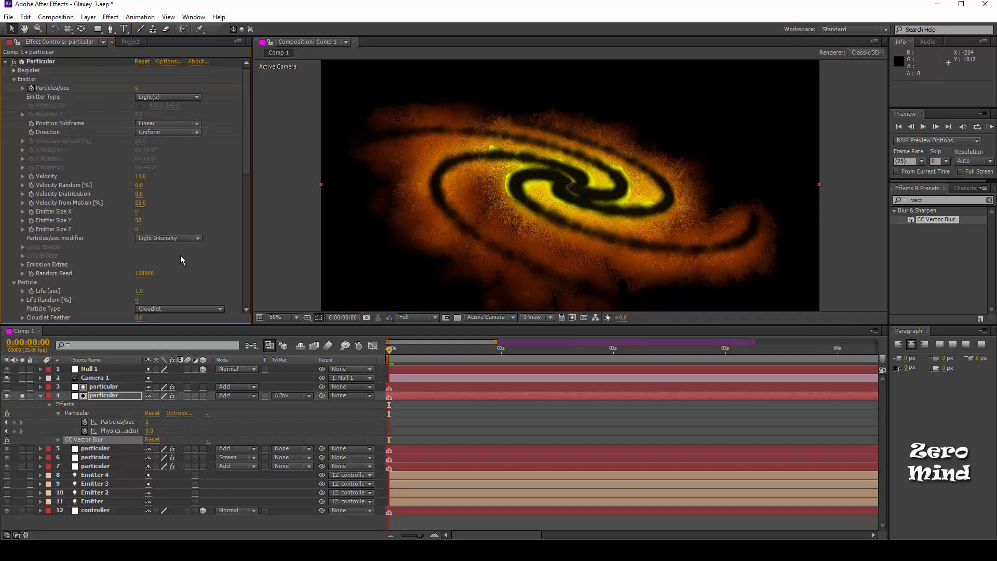
{"action": "scroll", "coordinate": [180, 256], "scroll_direction": "down", "scroll_amount": 5}
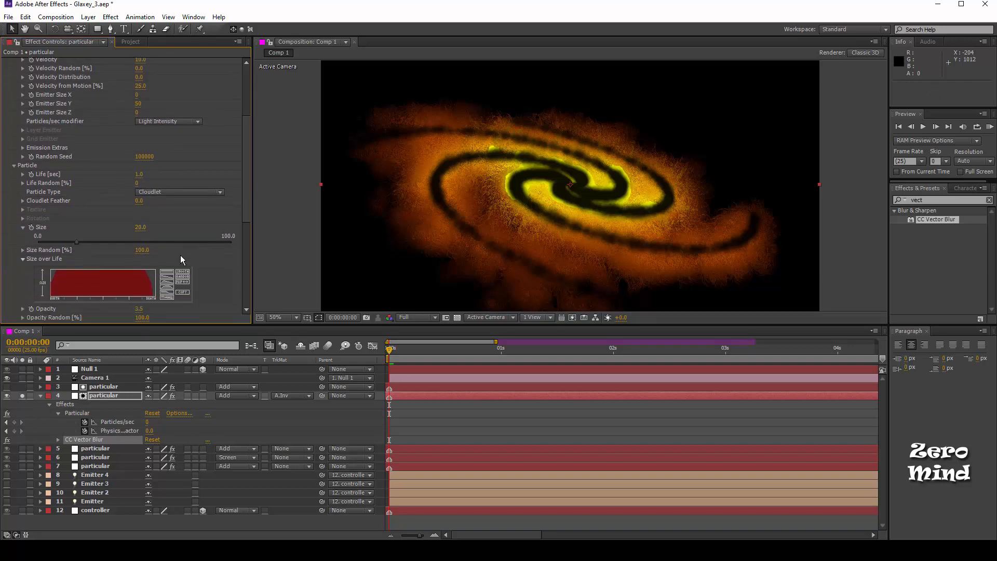
{"action": "left_click_drag", "start_coordinate": [140, 233], "coordinate": [136, 234]}
{"action": "left_click", "coordinate": [145, 229]}
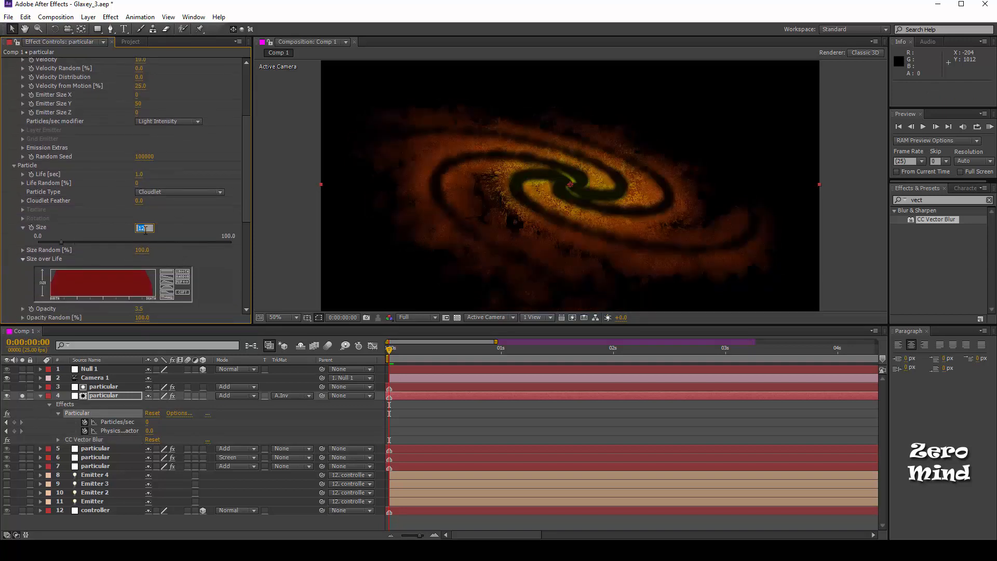
{"action": "type", "text": "11"}
{"action": "key", "text": "Return"}
- Unsolo and collapse layer 4, and toggle its visibility off and on to compare the galaxy
{"action": "left_click", "coordinate": [22, 396]}
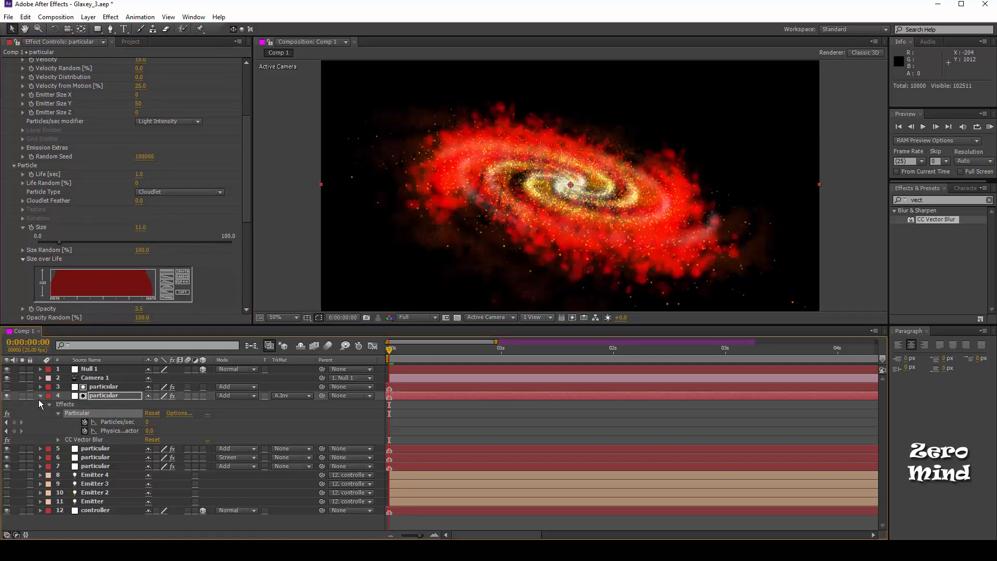
{"action": "left_click", "coordinate": [41, 396]}
{"action": "left_click", "coordinate": [7, 396]}
{"action": "left_click", "coordinate": [6, 396]}
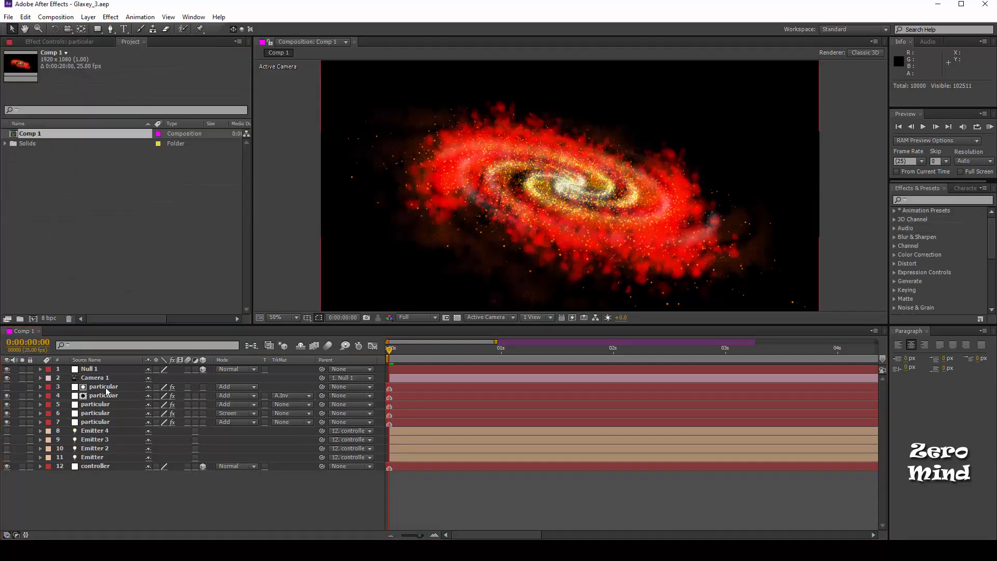
- Duplicate the matte layer particular 3, and make the top copy visible and soloed
{"action": "left_click", "coordinate": [105, 387]}
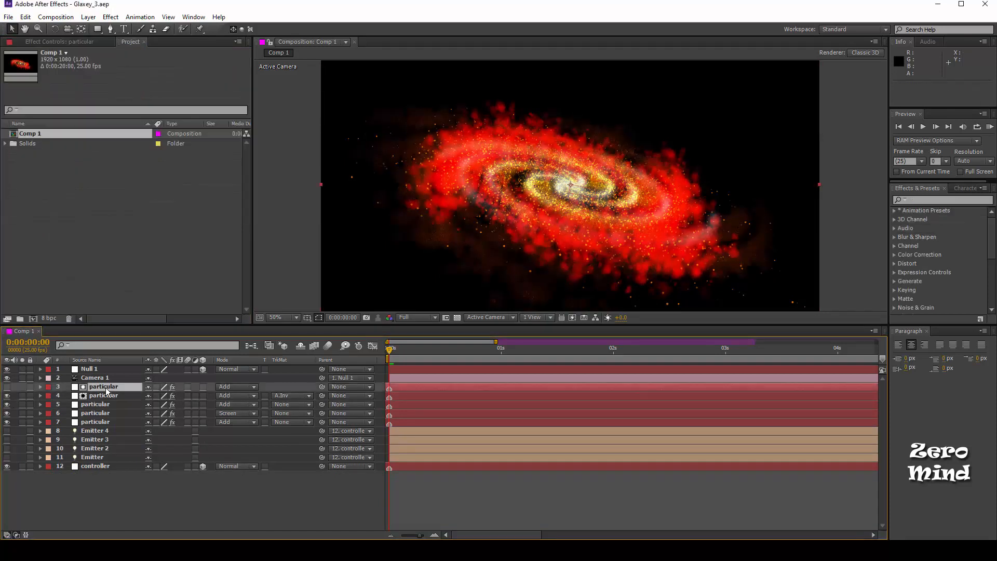
{"action": "key", "text": "ctrl+d"}
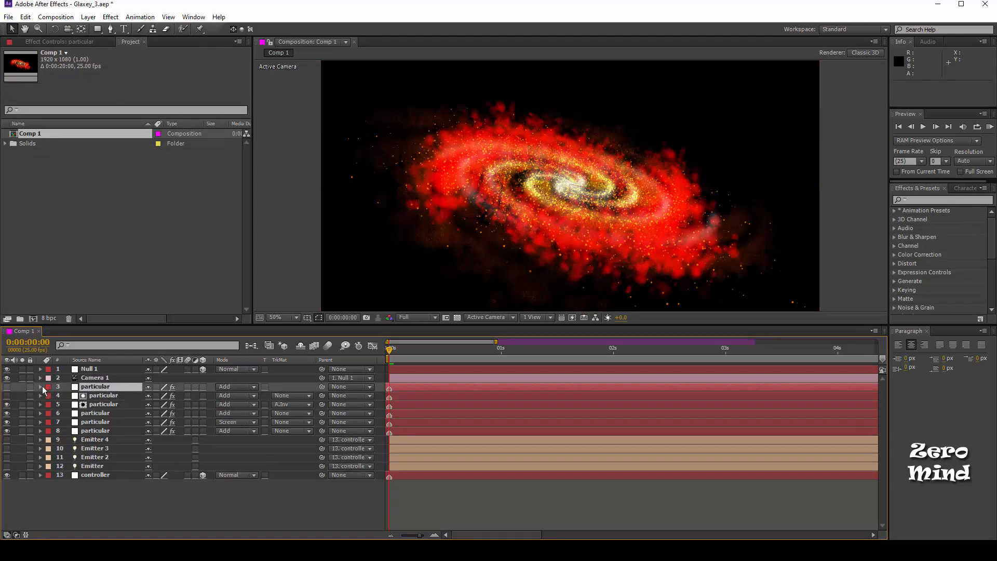
{"action": "left_click", "coordinate": [6, 387]}
{"action": "left_click", "coordinate": [23, 388]}
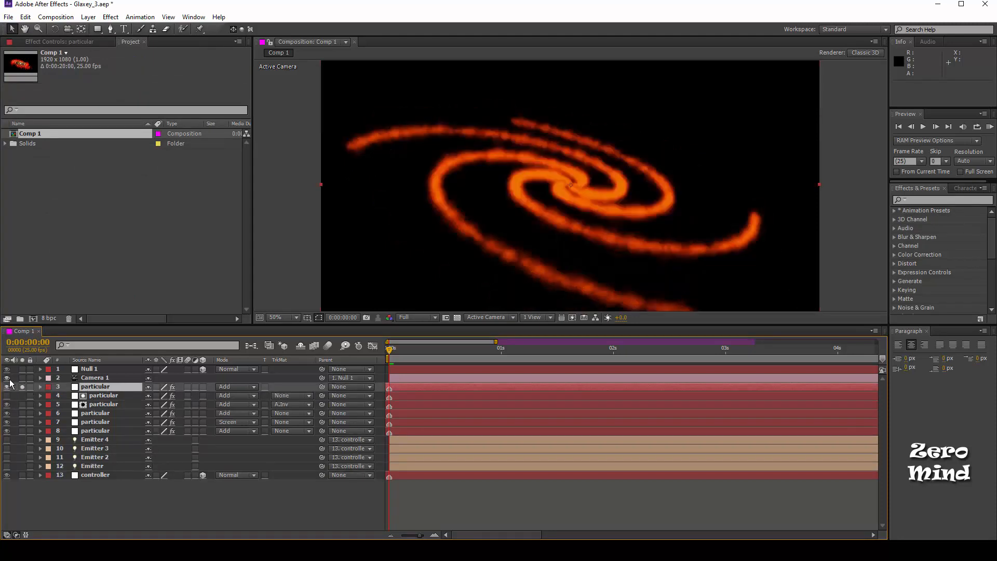
- Hide Camera 1 and Null 1, and show the duplicated layer 3's Emitter settings
{"action": "left_click", "coordinate": [7, 378]}
{"action": "left_click", "coordinate": [7, 369]}
{"action": "left_click", "coordinate": [99, 387]}
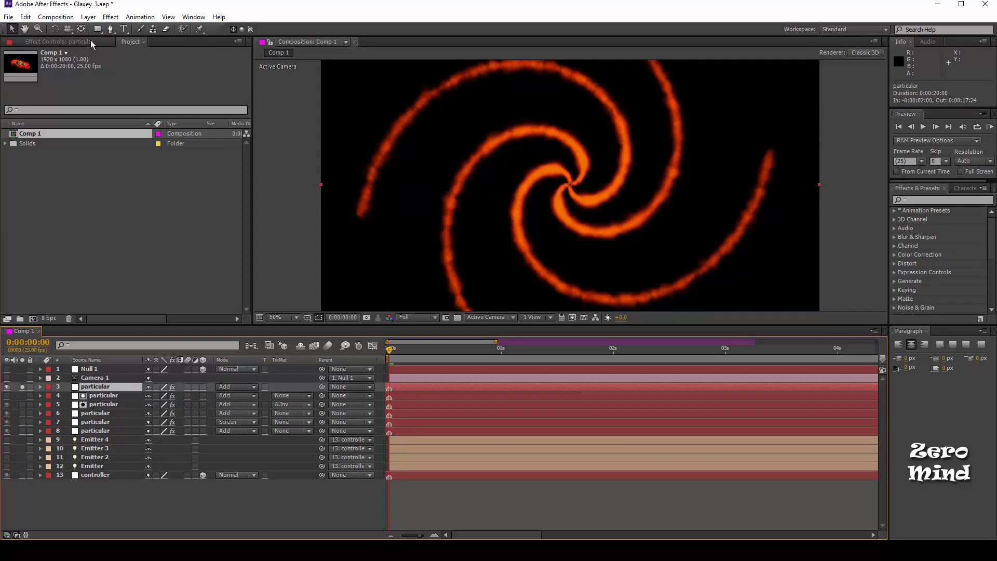
{"action": "scroll", "coordinate": [514, 154], "scroll_direction": "down", "scroll_amount": 1}
{"action": "left_click", "coordinate": [15, 80]}
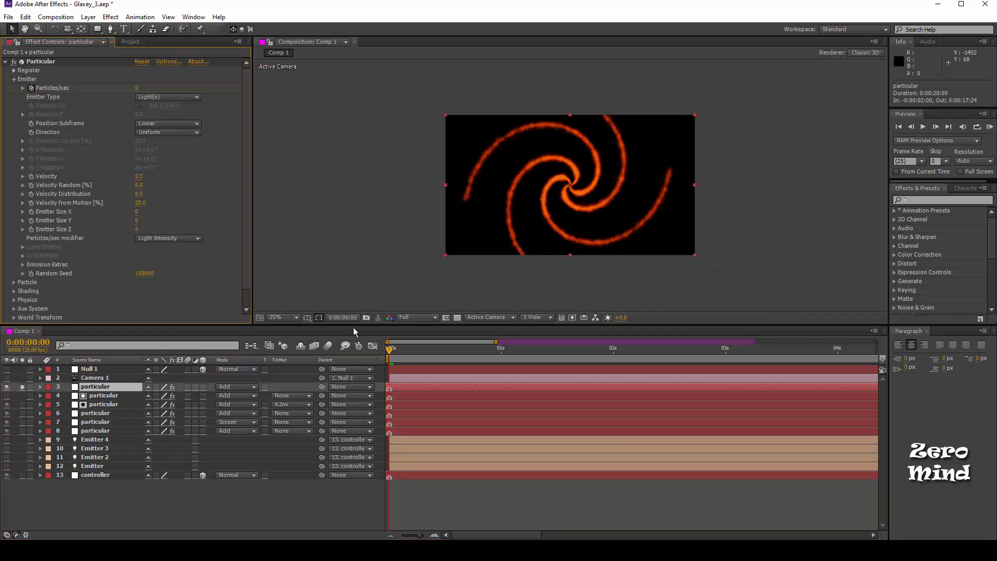
- Set layer 3's first Particles/sec keyframe to 1000, temporarily sliding the layer one second later to reach it
{"action": "left_click_drag", "start_coordinate": [409, 390], "coordinate": [524, 388]}
{"action": "key", "text": "u"}
{"action": "left_click", "coordinate": [143, 88]}
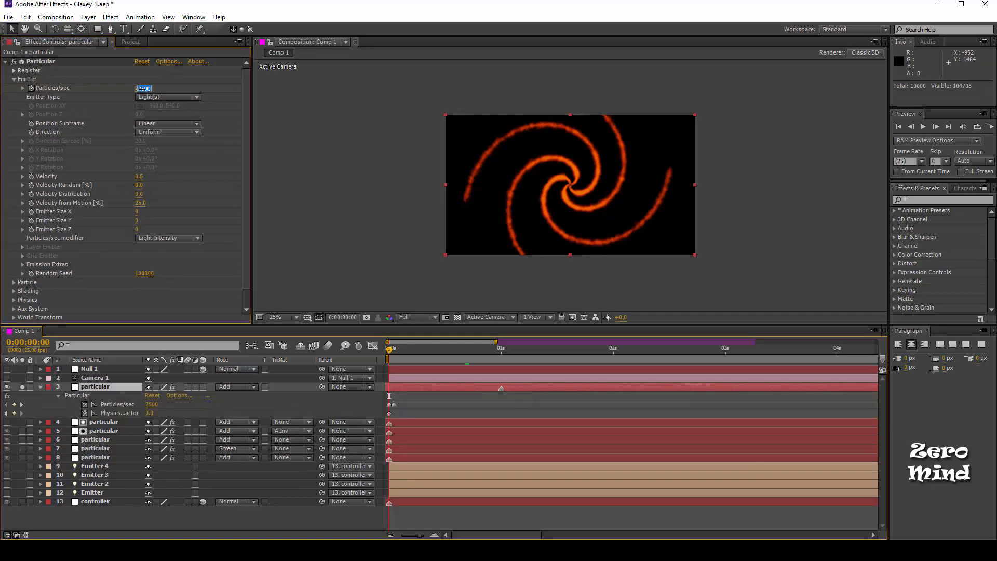
{"action": "type", "text": "100"}
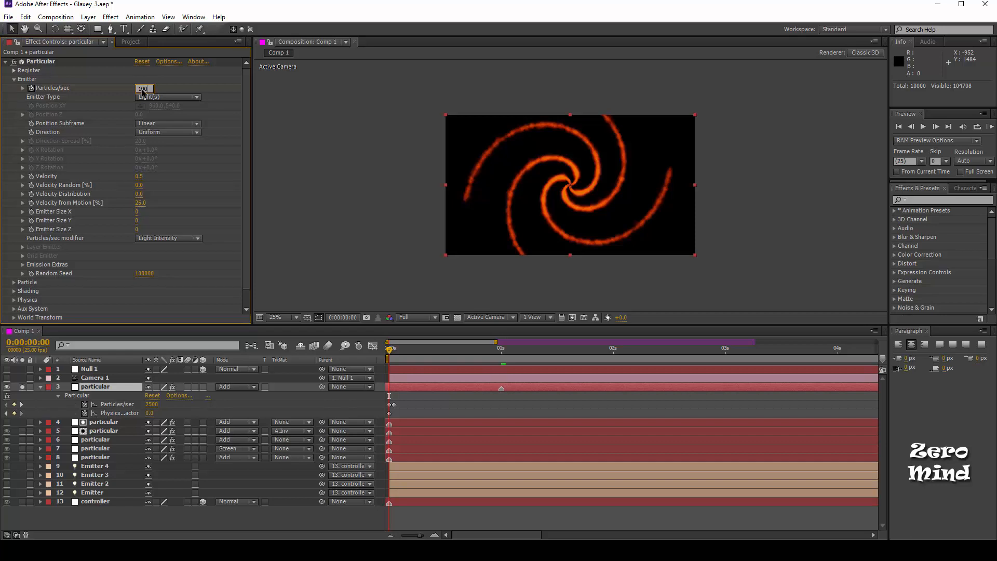
{"action": "type", "text": "0"}
{"action": "key", "text": "Return"}
{"action": "left_click_drag", "start_coordinate": [483, 388], "coordinate": [409, 388]}
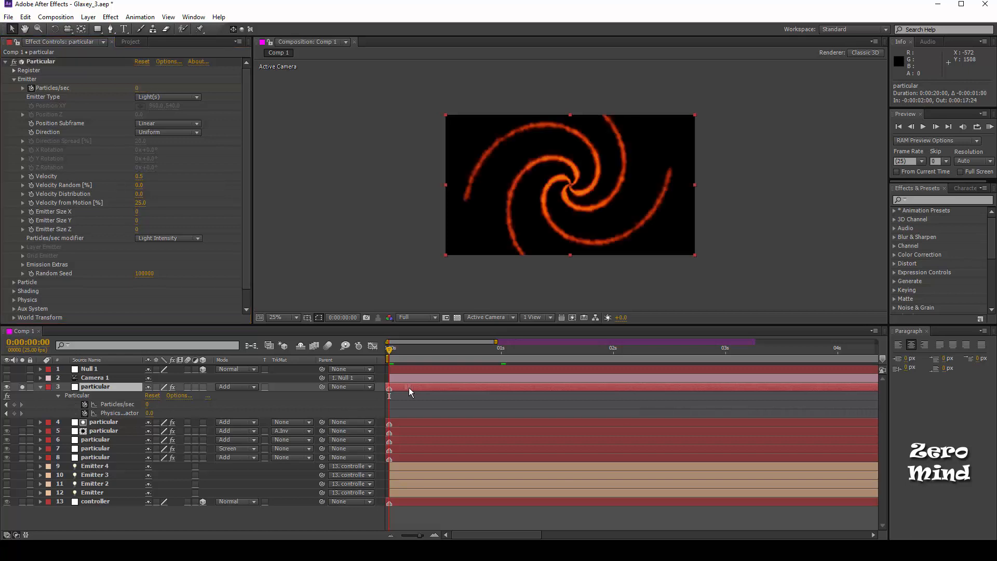
- Set layer 3's emitter Velocity and Velocity from Motion to 0
{"action": "left_click", "coordinate": [139, 176]}
{"action": "type", "text": "0"}
{"action": "key", "text": "Tab"}
{"action": "key", "text": "Tab"}
{"action": "key", "text": "Tab"}
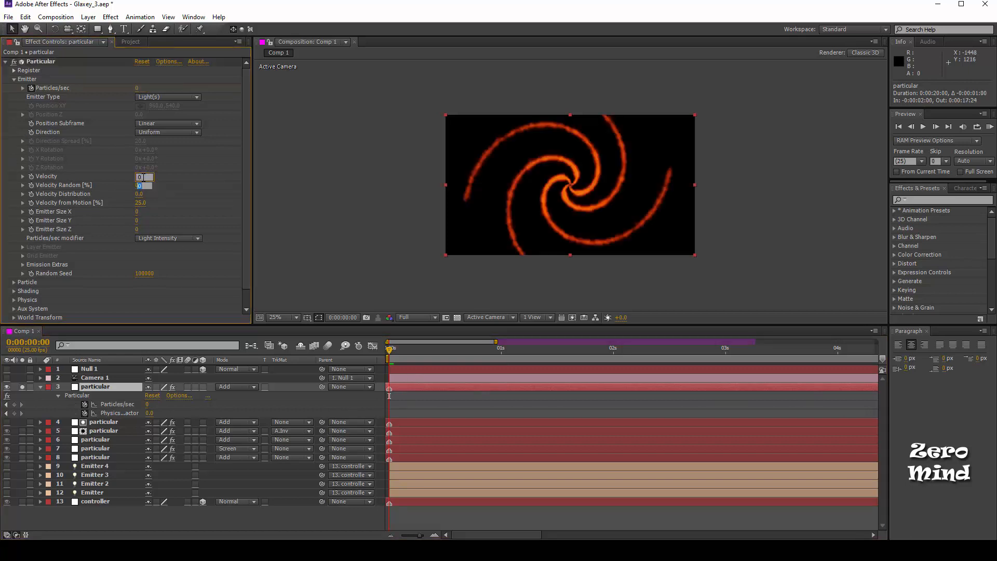
{"action": "type", "text": "0"}
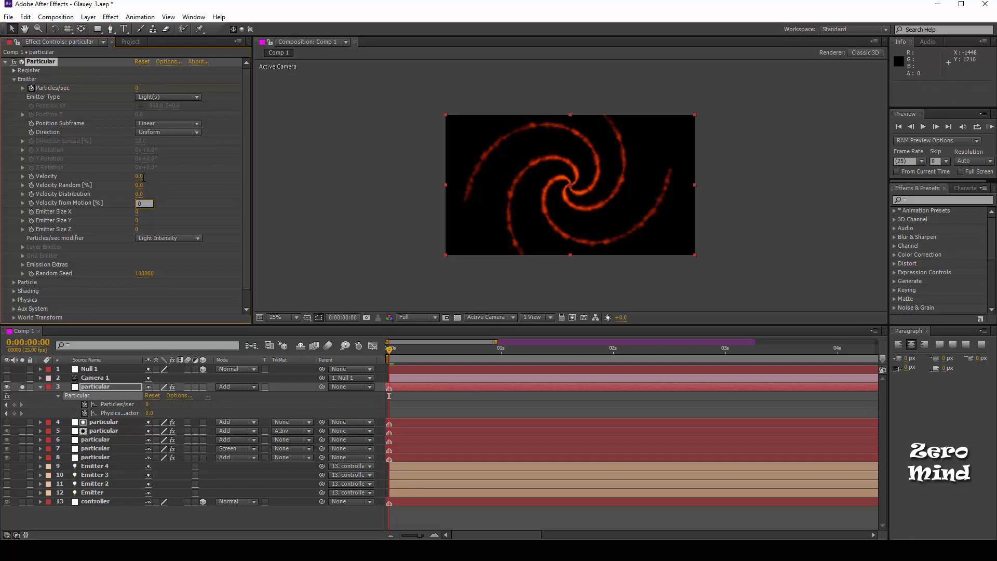
{"action": "key", "text": "Return"}
- Set layer 3's Emitter Size X, Y and Z to 25 each
{"action": "left_click", "coordinate": [137, 212]}
{"action": "type", "text": "25"}
{"action": "key", "text": "Tab"}
{"action": "type", "text": "52"}
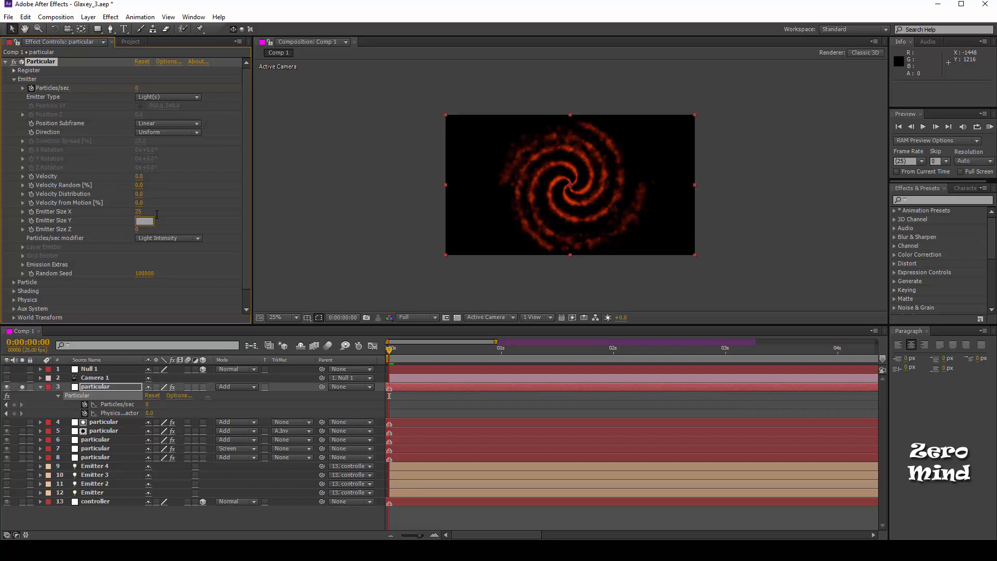
{"action": "key", "text": "Tab"}
{"action": "type", "text": "25"}
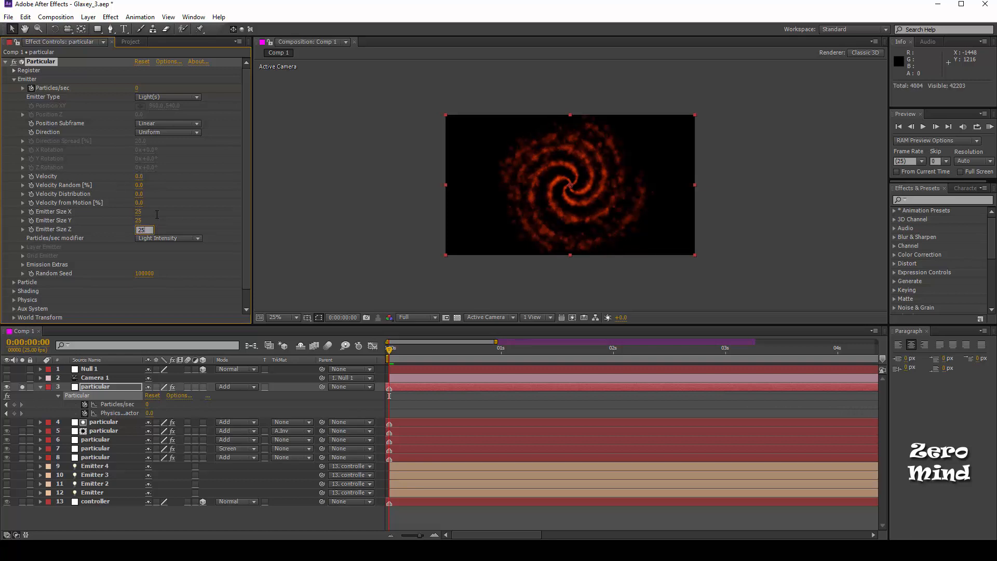
{"action": "left_click", "coordinate": [195, 272]}
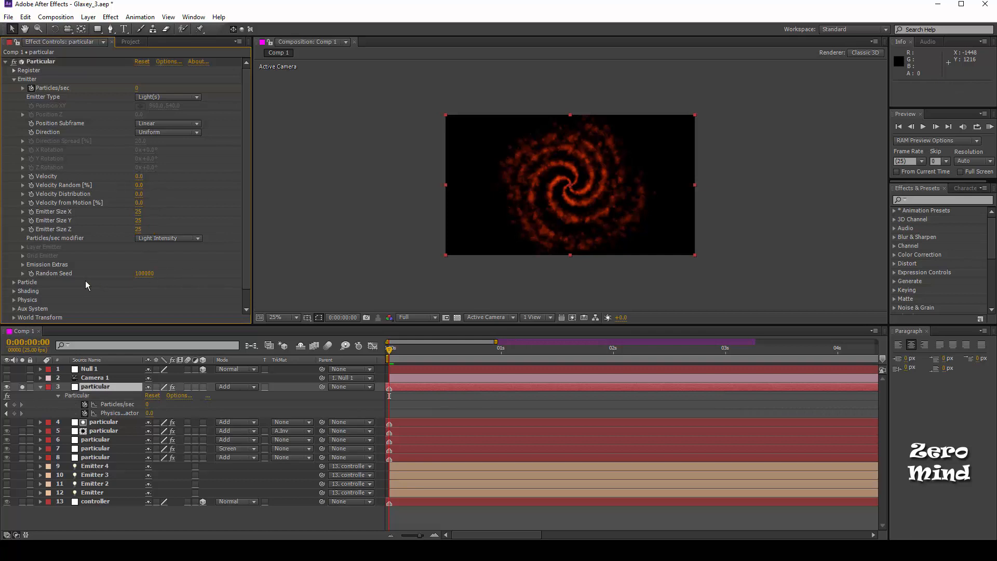
- Set layer 3's particle Life to 1 second and Life Random to 100%
{"action": "left_click", "coordinate": [13, 282]}
{"action": "scroll", "coordinate": [16, 283], "scroll_direction": "down", "scroll_amount": 5}
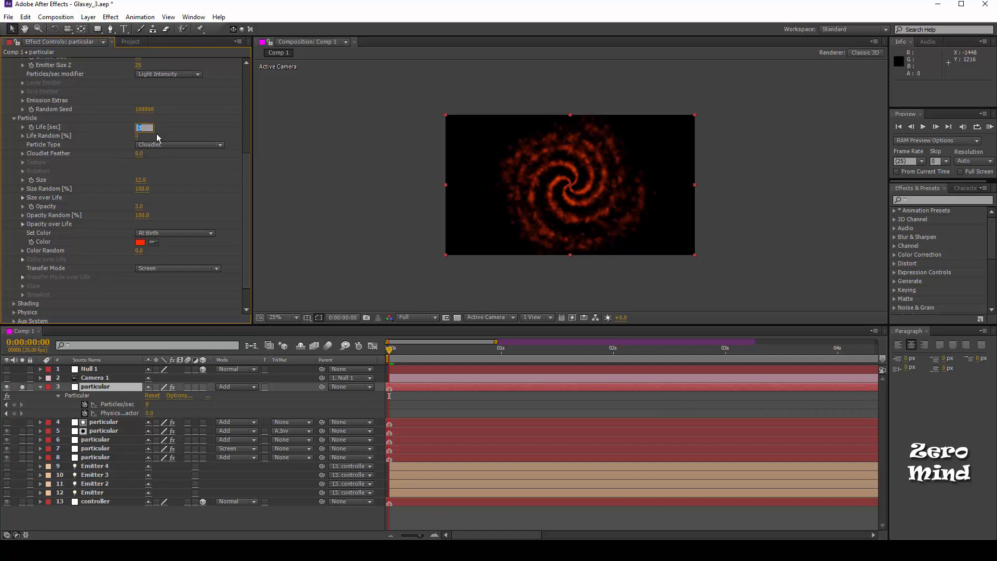
{"action": "key", "text": "Return"}
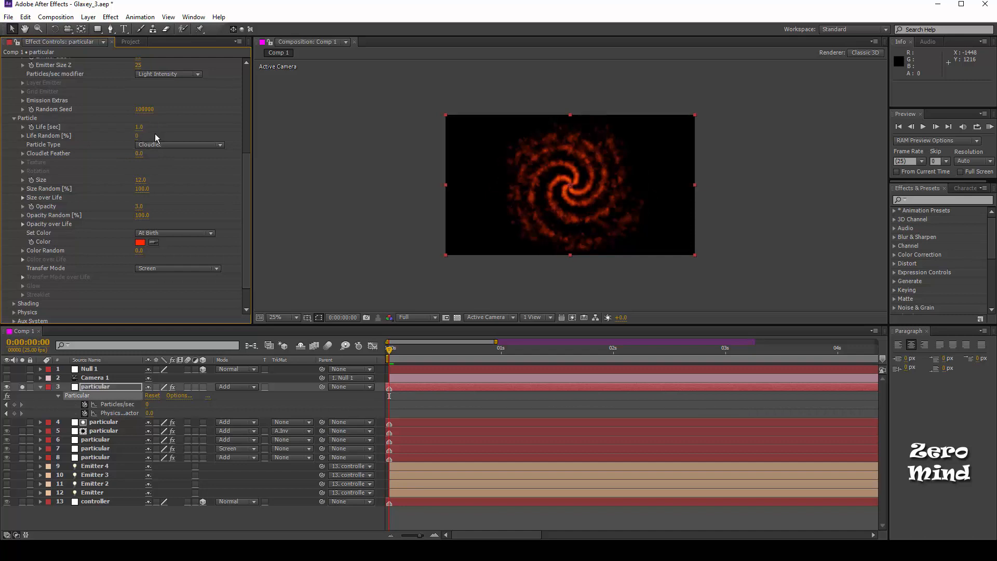
{"action": "left_click", "coordinate": [136, 136]}
{"action": "type", "text": "100"}
{"action": "key", "text": "Return"}
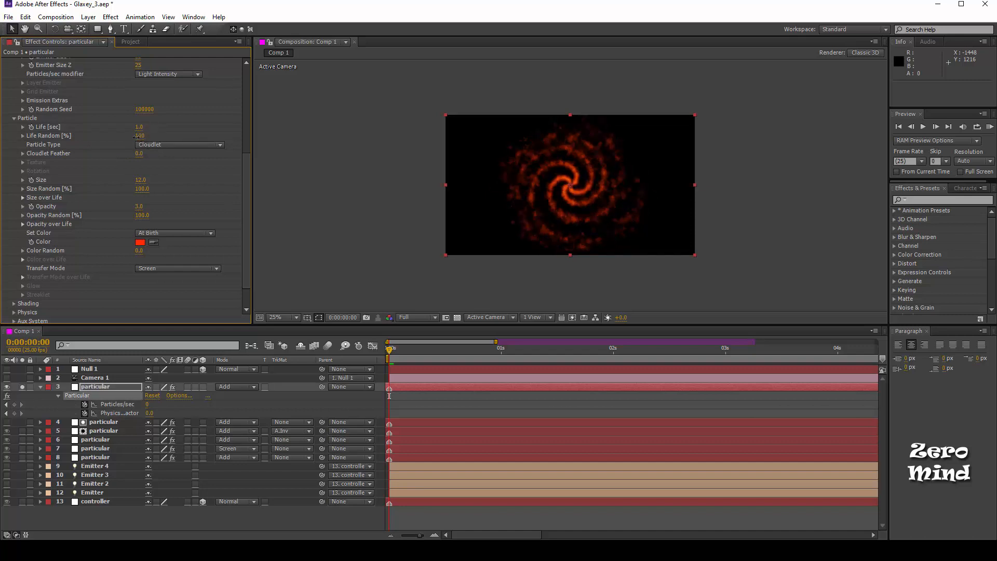
- Set both the particle Size and the Opacity on layer 3 to 11
{"action": "left_click", "coordinate": [139, 180]}
{"action": "type", "text": "11.0"}
{"action": "key", "text": "Return"}
{"action": "left_click", "coordinate": [139, 207]}
{"action": "type", "text": "11"}
{"action": "key", "text": "Return"}
- Change layer 3's particle Color to the dark red 860000
{"action": "left_click", "coordinate": [139, 242]}
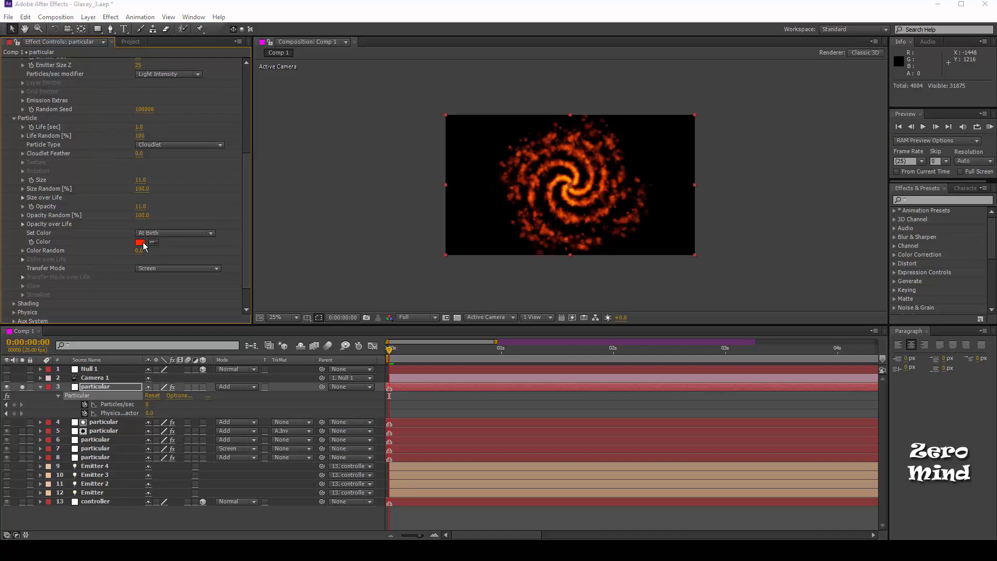
{"action": "left_click", "coordinate": [384, 412]}
{"action": "left_click", "coordinate": [382, 414]}
{"action": "left_click_drag", "start_coordinate": [370, 285], "coordinate": [373, 344]}
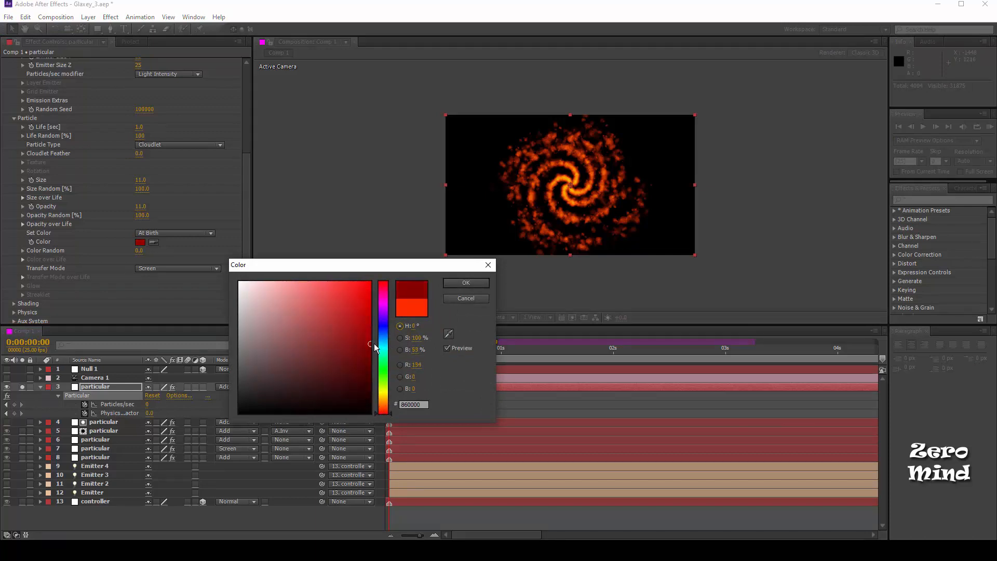
{"action": "left_click", "coordinate": [458, 285]}
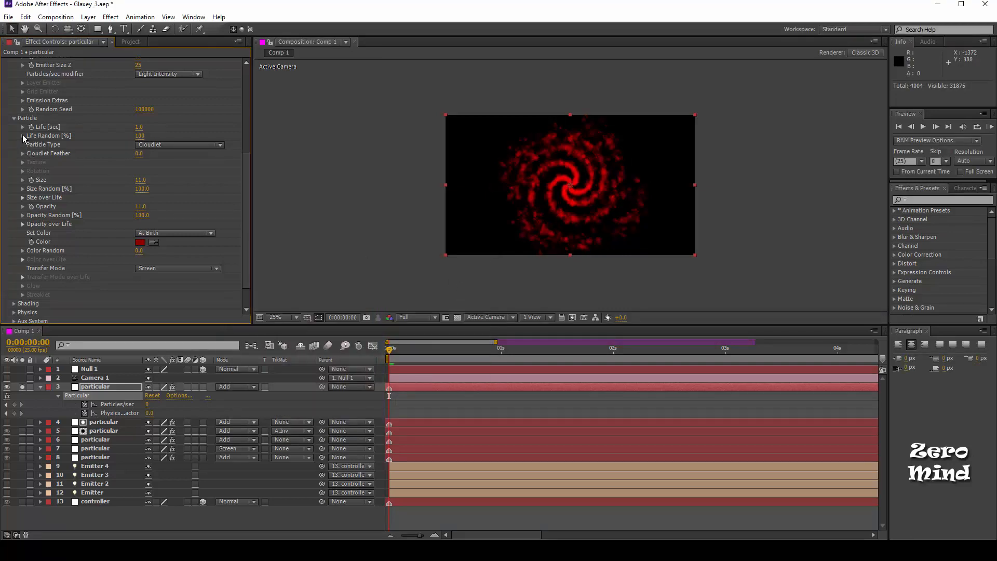
- Reshape layer 3's Size over Life curve to stay near full size, with only short falloffs at birth and death
{"action": "left_click", "coordinate": [23, 198]}
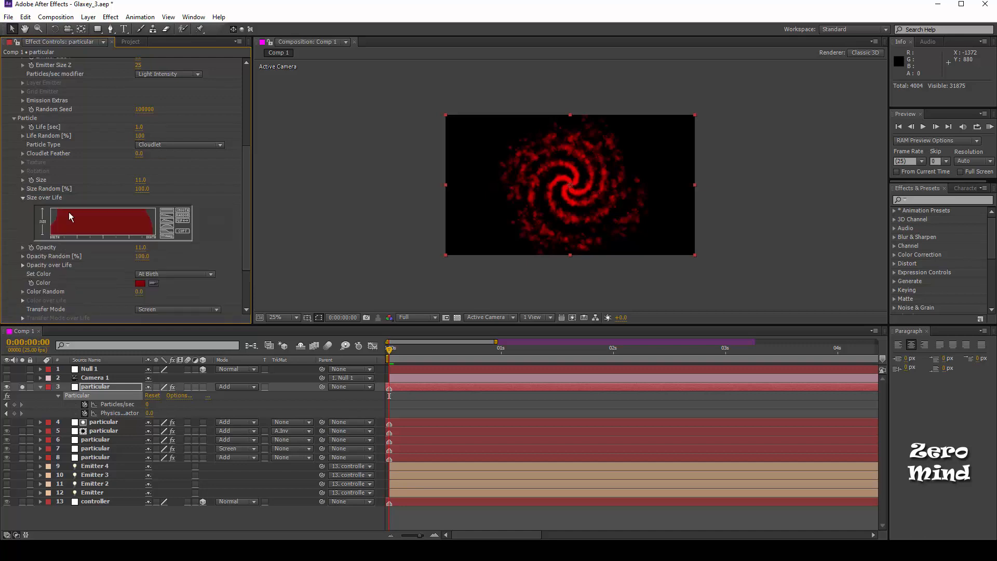
{"action": "left_click", "coordinate": [166, 210]}
{"action": "left_click_drag", "start_coordinate": [55, 211], "coordinate": [44, 234]}
{"action": "scroll", "coordinate": [197, 188], "scroll_direction": "up", "scroll_amount": 1}
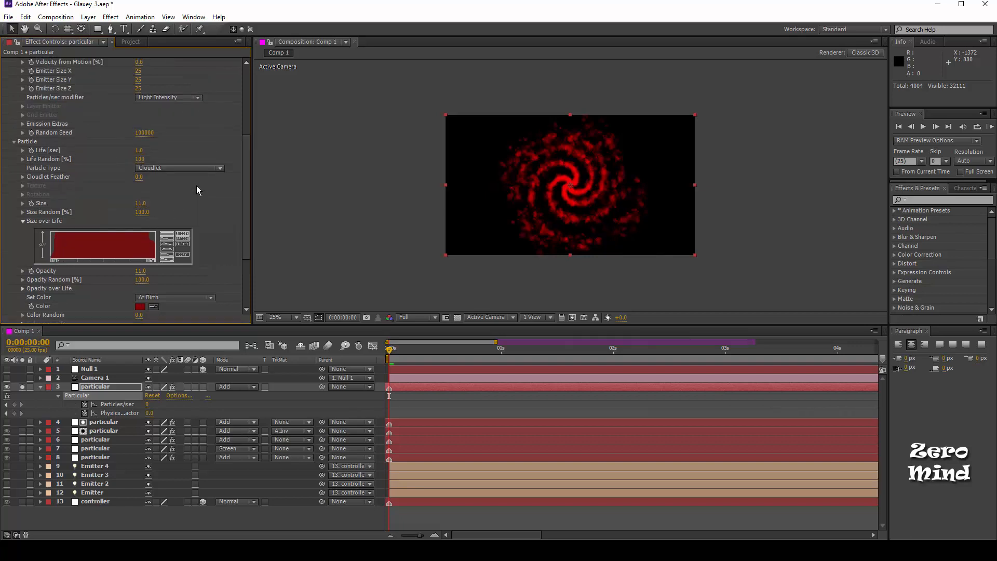
{"action": "scroll", "coordinate": [198, 190], "scroll_direction": "down", "scroll_amount": 2}
{"action": "scroll", "coordinate": [698, 223], "scroll_direction": "up", "scroll_amount": 2}
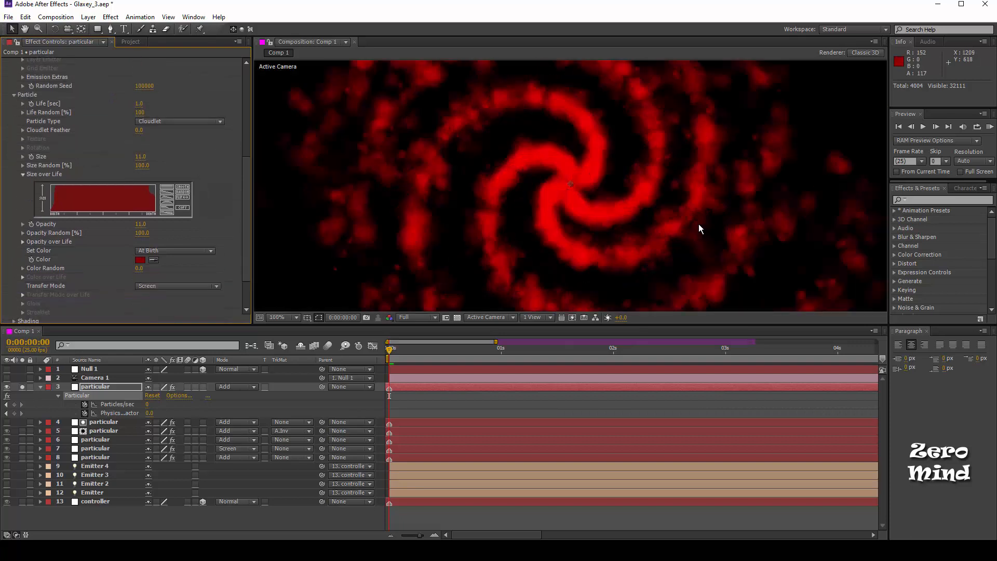
{"action": "scroll", "coordinate": [699, 223], "scroll_direction": "down", "scroll_amount": 1}
{"action": "left_click", "coordinate": [167, 188]}
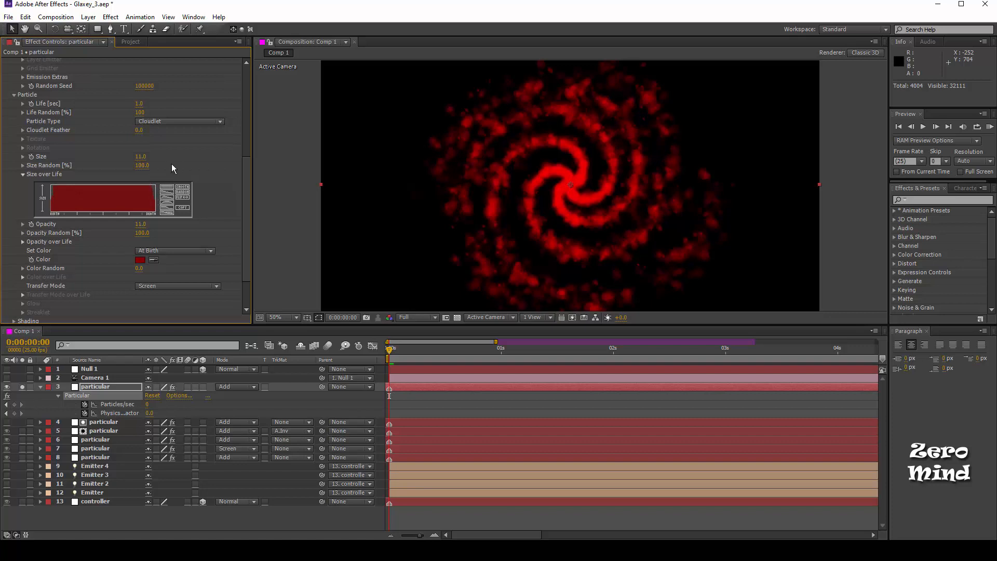
{"action": "scroll", "coordinate": [170, 161], "scroll_direction": "up", "scroll_amount": 4}
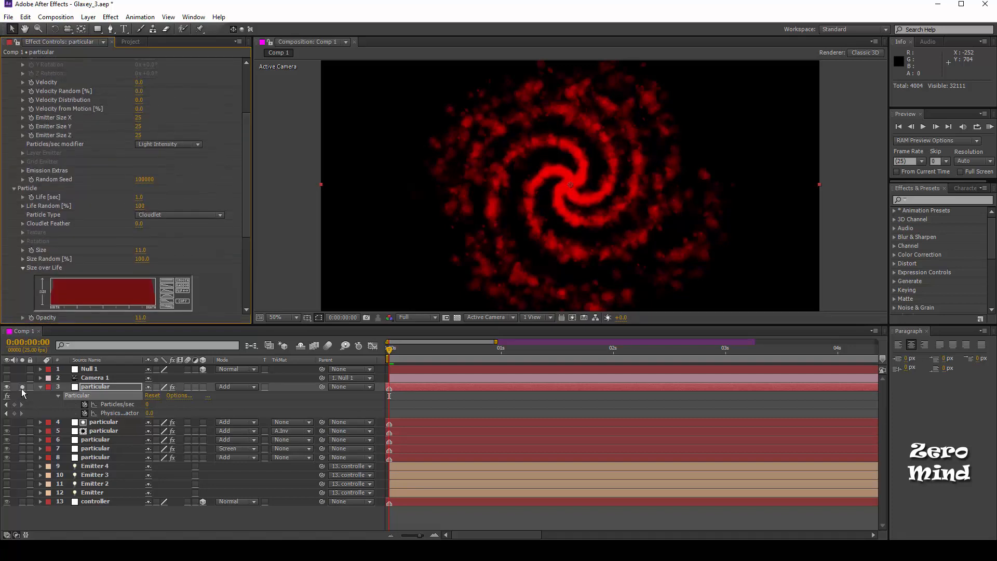
{"action": "scroll", "coordinate": [163, 177], "scroll_direction": "down", "scroll_amount": 2}
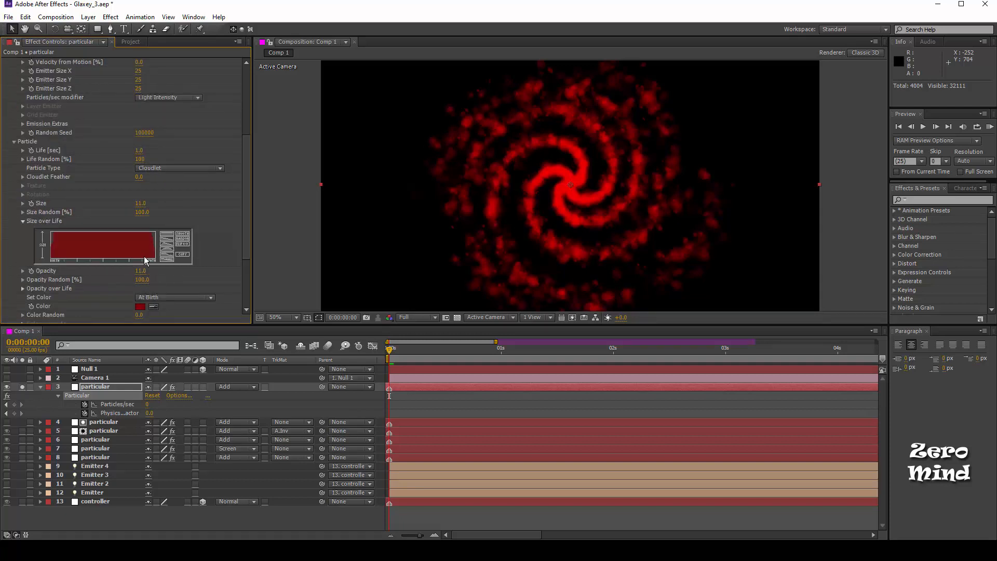
- Unsolo layer 3 and turn on the visibility of Null 1 and Camera 1
{"action": "key", "text": "ctrl+shift+a"}
{"action": "left_click", "coordinate": [21, 387]}
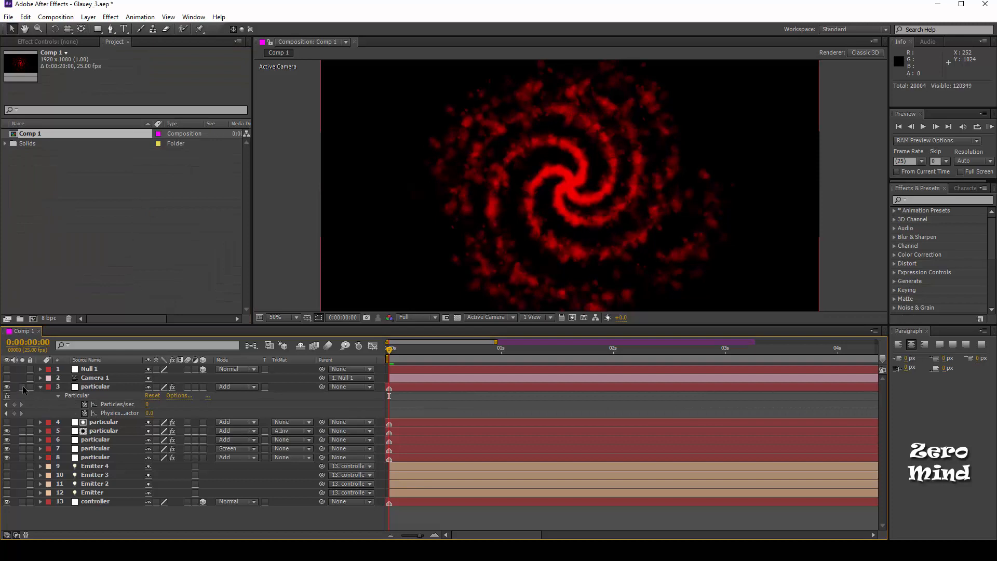
{"action": "left_click", "coordinate": [7, 370]}
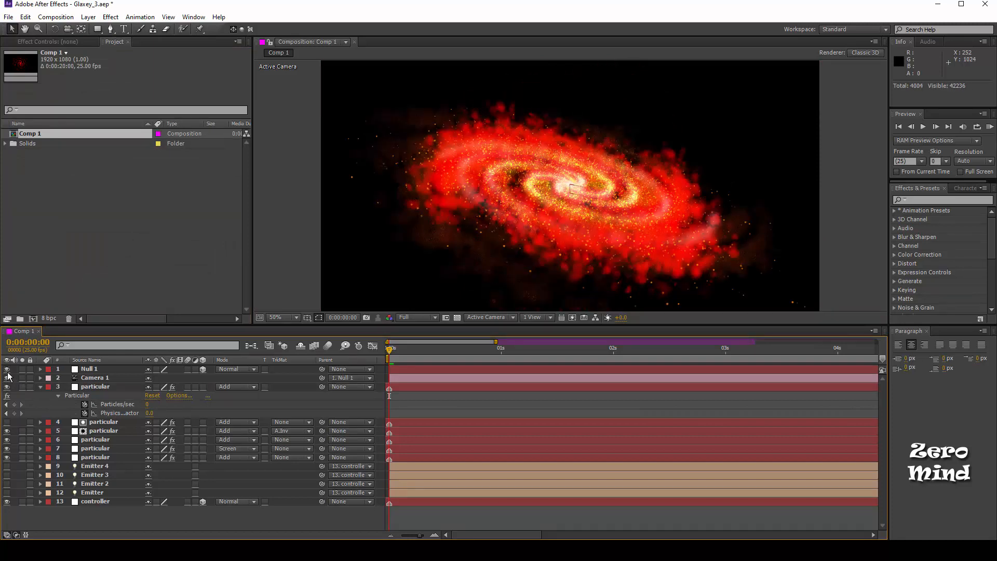
- Duplicate the dark red particular layer 3 and reveal the top copy's keyframed properties
{"action": "left_click", "coordinate": [107, 387]}
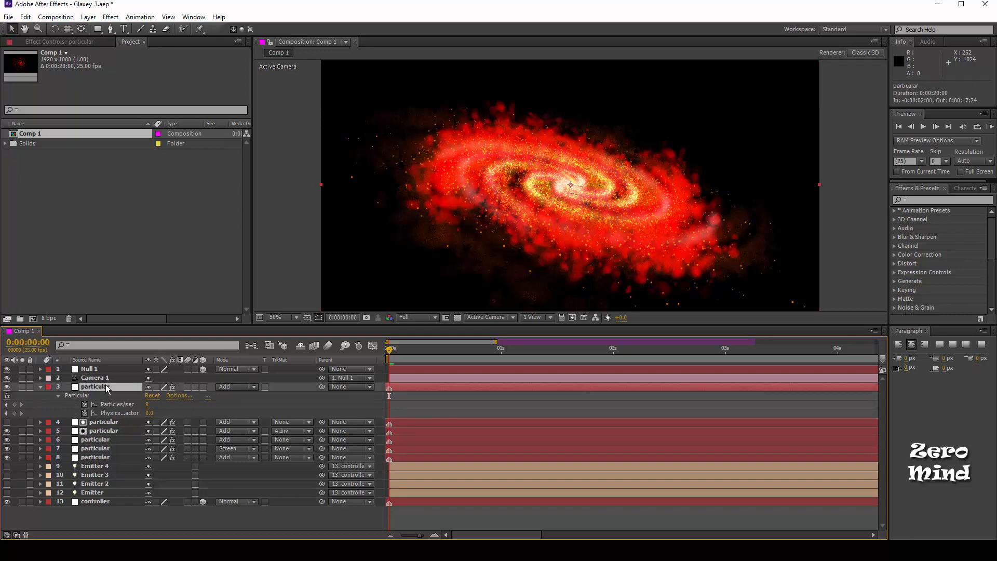
{"action": "key", "text": "ctrl+d"}
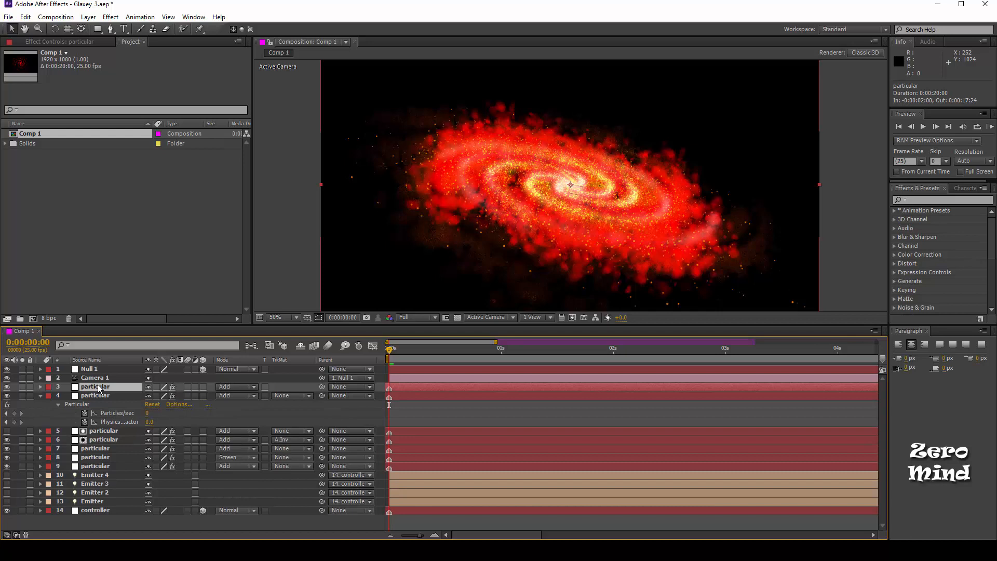
{"action": "left_click", "coordinate": [39, 395]}
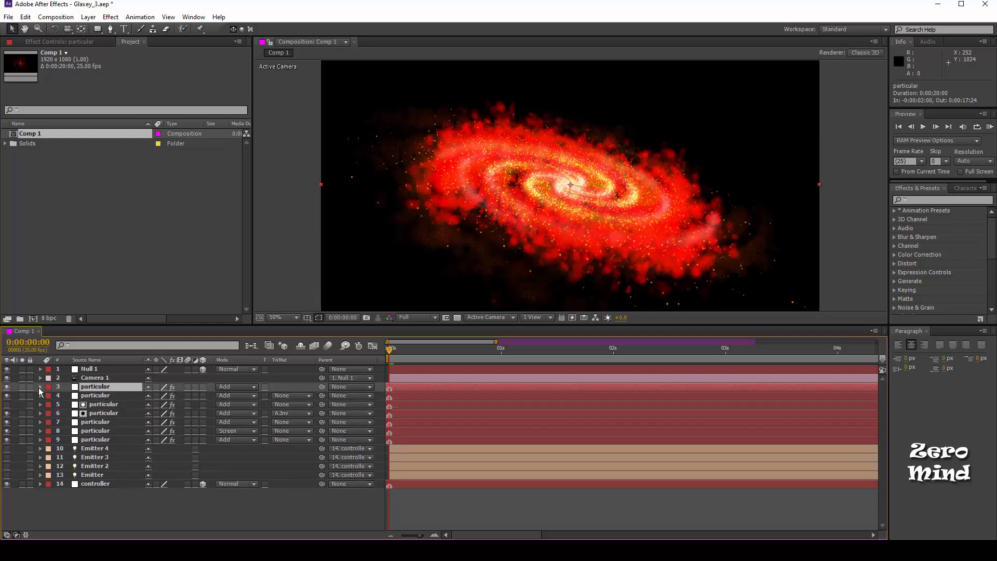
{"action": "left_click", "coordinate": [92, 40]}
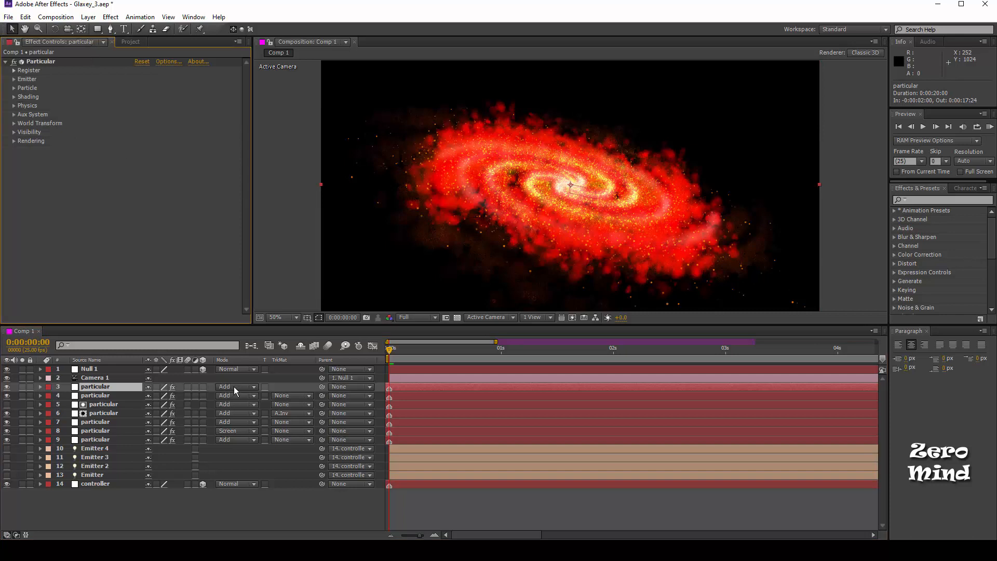
{"action": "left_click", "coordinate": [403, 387]}
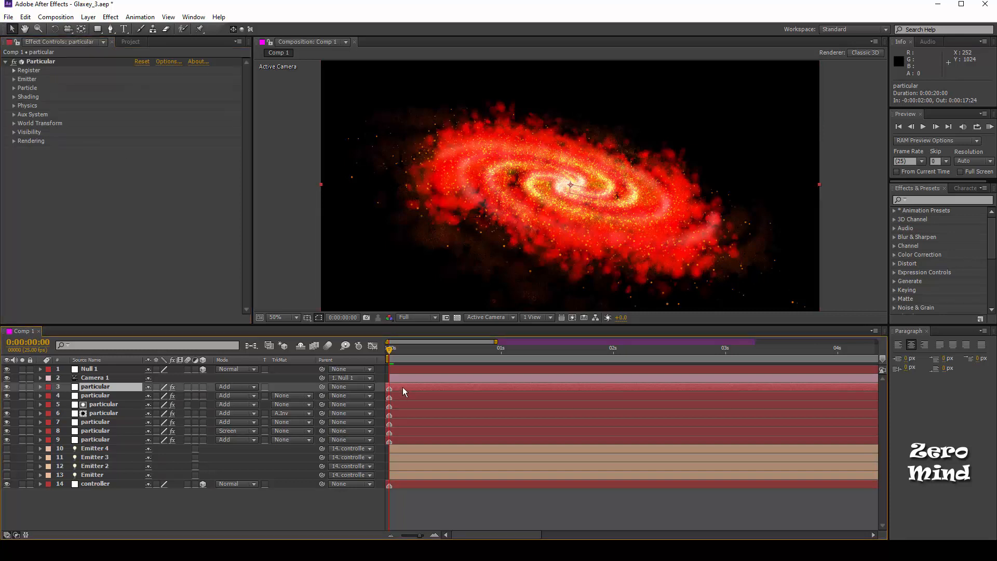
{"action": "key", "text": "u"}
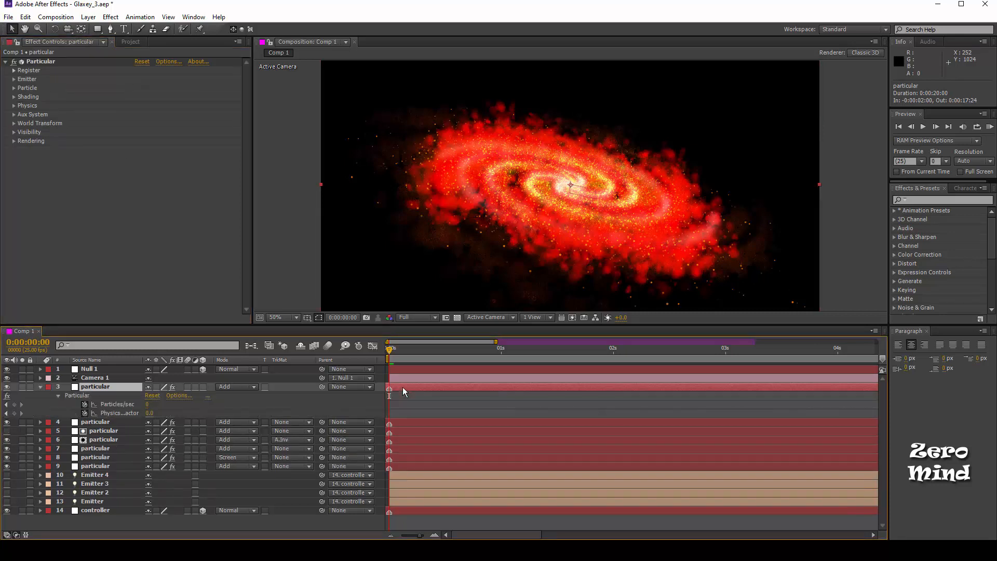
- Shift the new layer 3 about one second later, set its Particles/sec keyframe to 2500, and shift the layer back
{"action": "left_click_drag", "start_coordinate": [403, 387], "coordinate": [415, 385]}
{"action": "left_click_drag", "start_coordinate": [488, 387], "coordinate": [516, 385]}
{"action": "left_click", "coordinate": [31, 78]}
{"action": "left_click", "coordinate": [140, 89]}
{"action": "type", "text": "2500"}
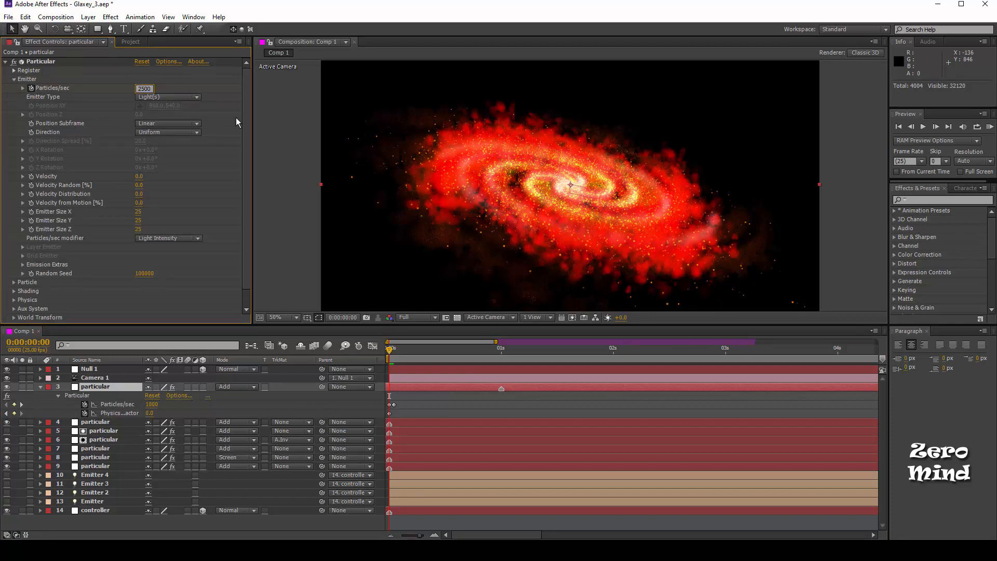
{"action": "key", "text": "Return"}
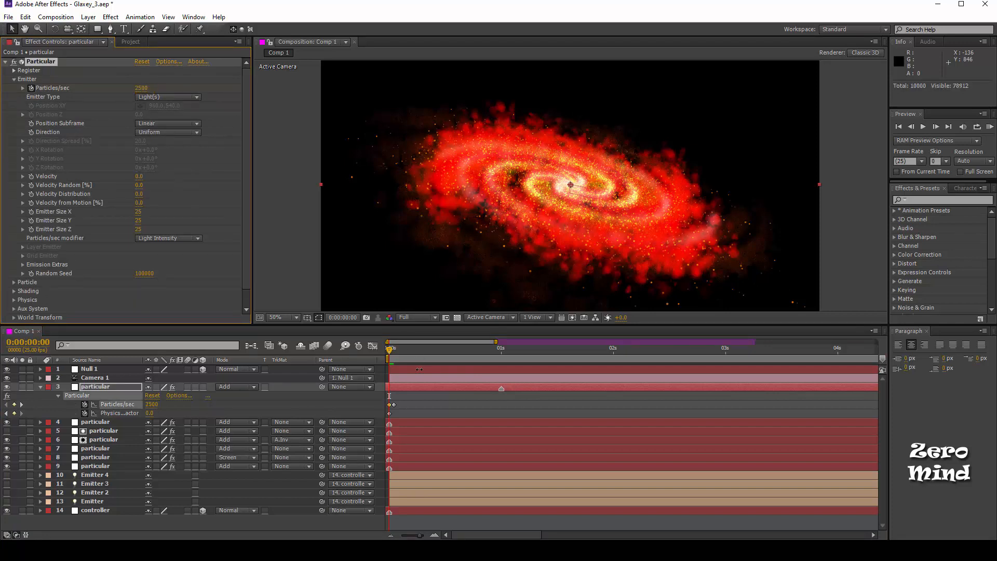
{"action": "left_click_drag", "start_coordinate": [527, 388], "coordinate": [427, 397]}
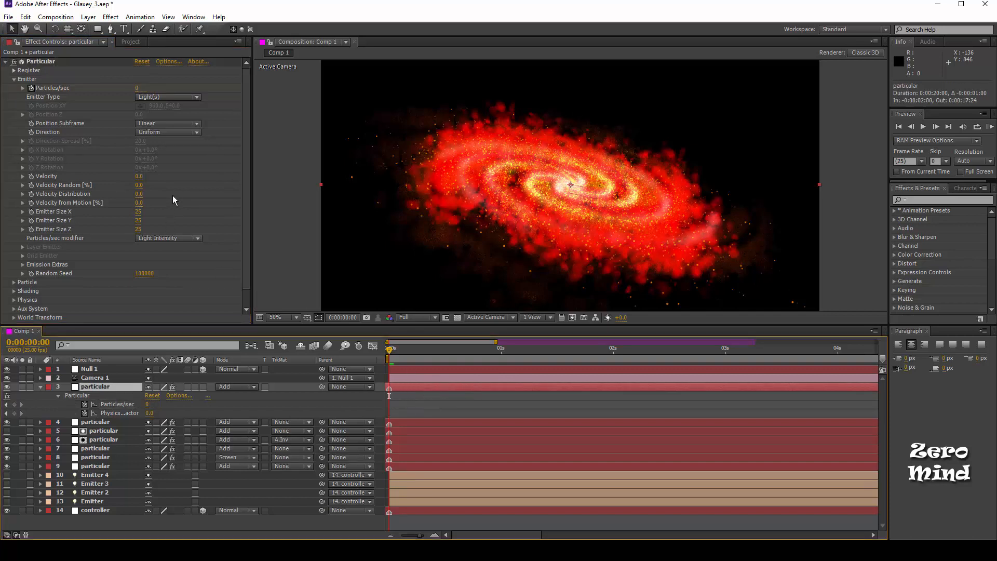
- Set the new layer 3's emitter Velocity from Motion to 5%, leaving Velocity at 0
{"action": "left_click", "coordinate": [138, 177]}
{"action": "type", "text": "3.0"}
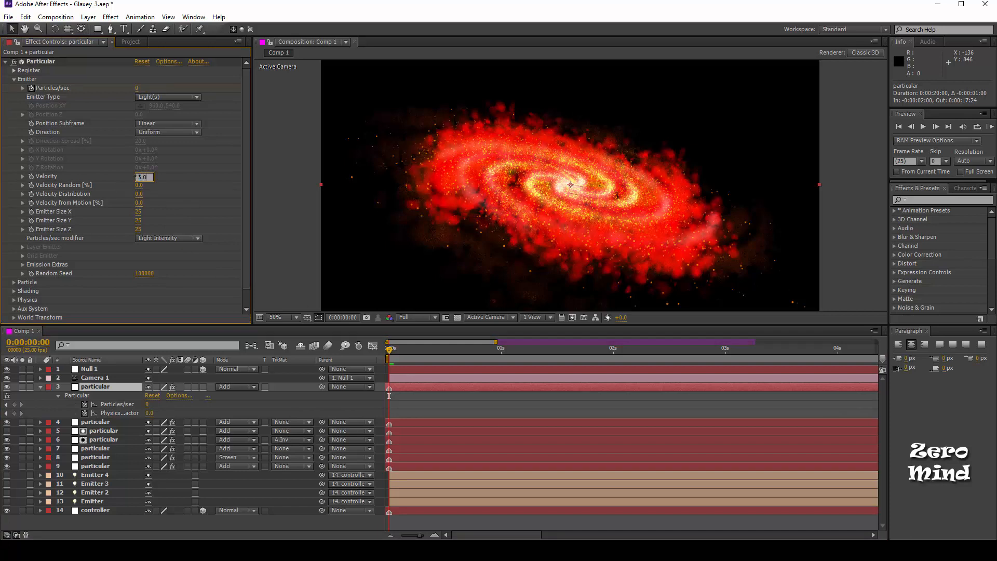
{"action": "key", "text": "Tab"}
{"action": "key", "text": "Tab"}
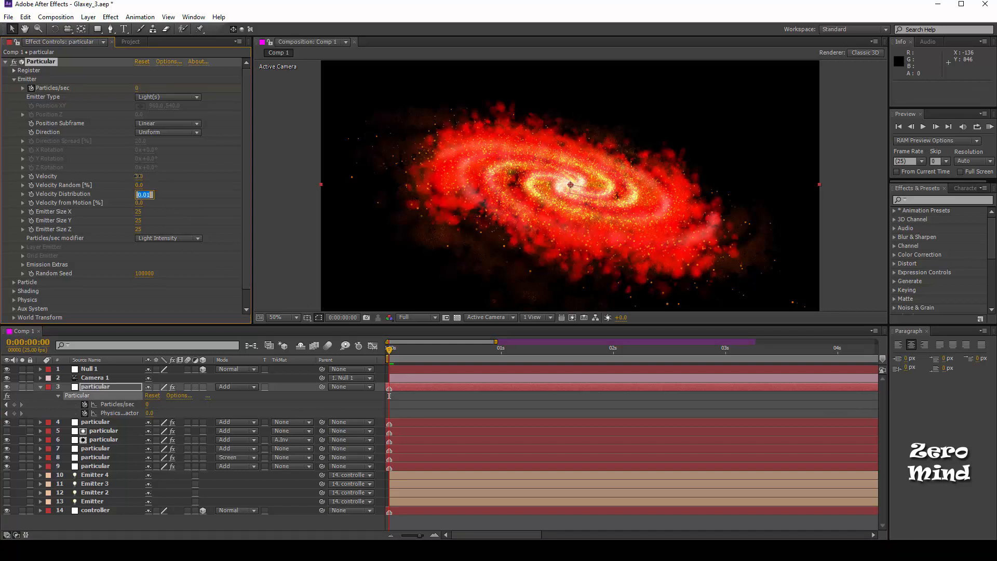
{"action": "key", "text": "Tab"}
{"action": "type", "text": "5."}
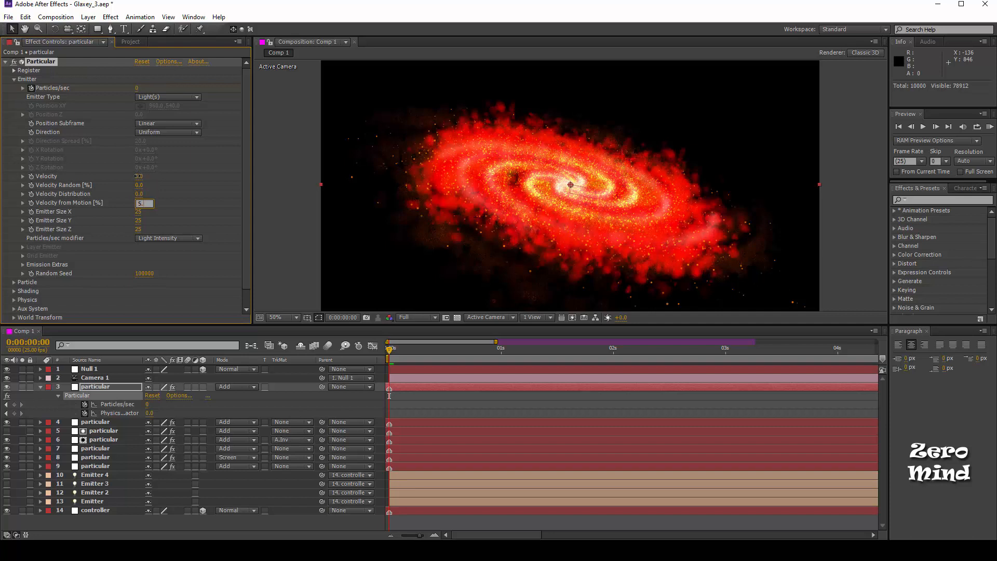
{"action": "key", "text": "Return"}
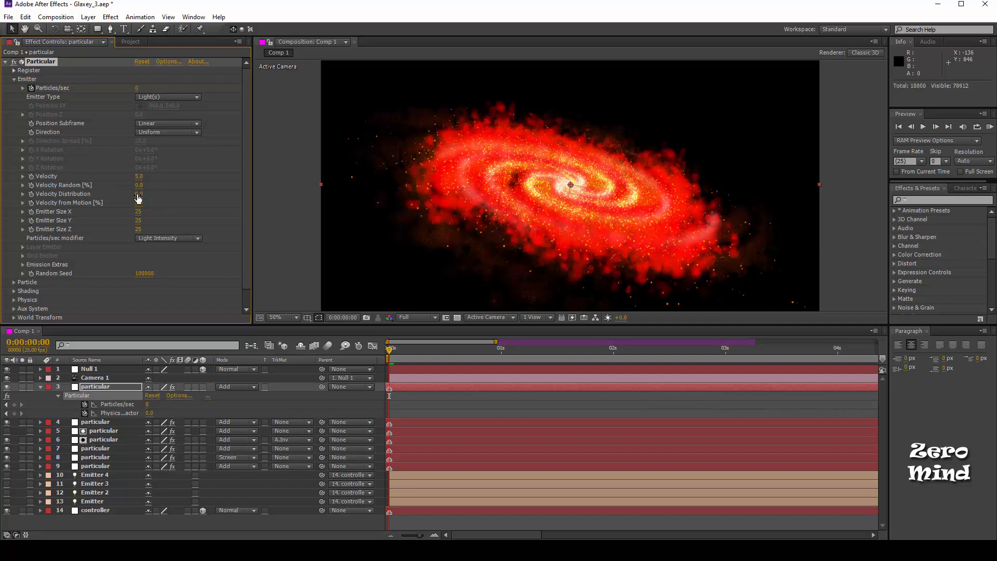
- Set the new layer 3's Emitter Size X, Y and Z to 5 each
{"action": "left_click", "coordinate": [139, 213]}
{"action": "type", "text": "5"}
{"action": "key", "text": "Tab"}
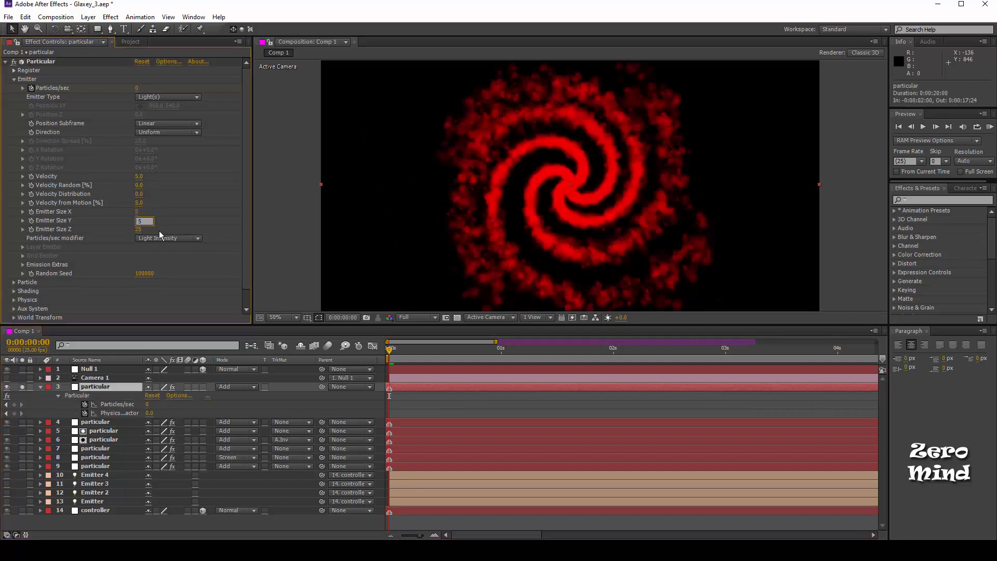
{"action": "type", "text": "5"}
{"action": "key", "text": "Tab"}
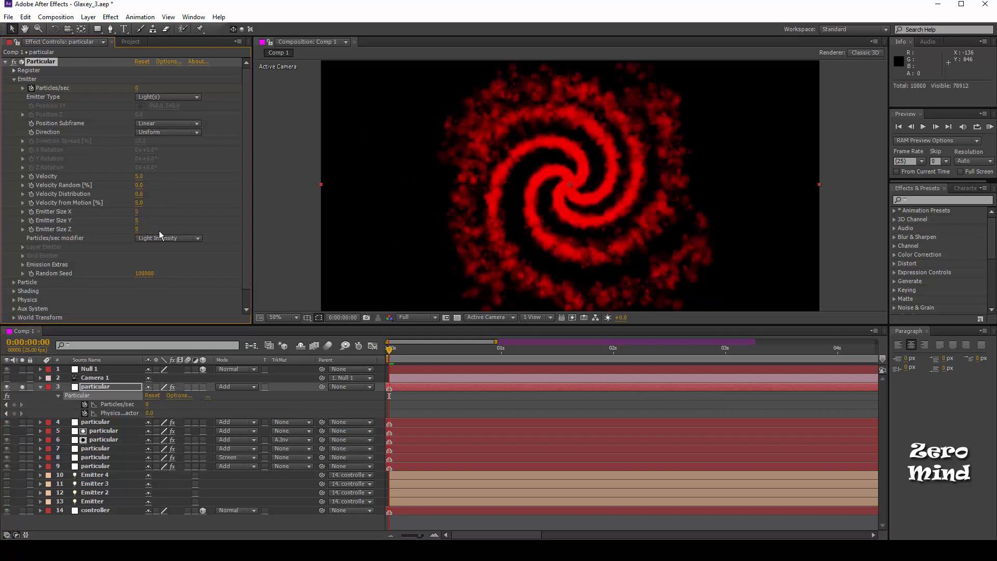
- Set the new layer 3's particle Size to 15 and Size Random to 0%
{"action": "scroll", "coordinate": [126, 244], "scroll_direction": "down", "scroll_amount": 1}
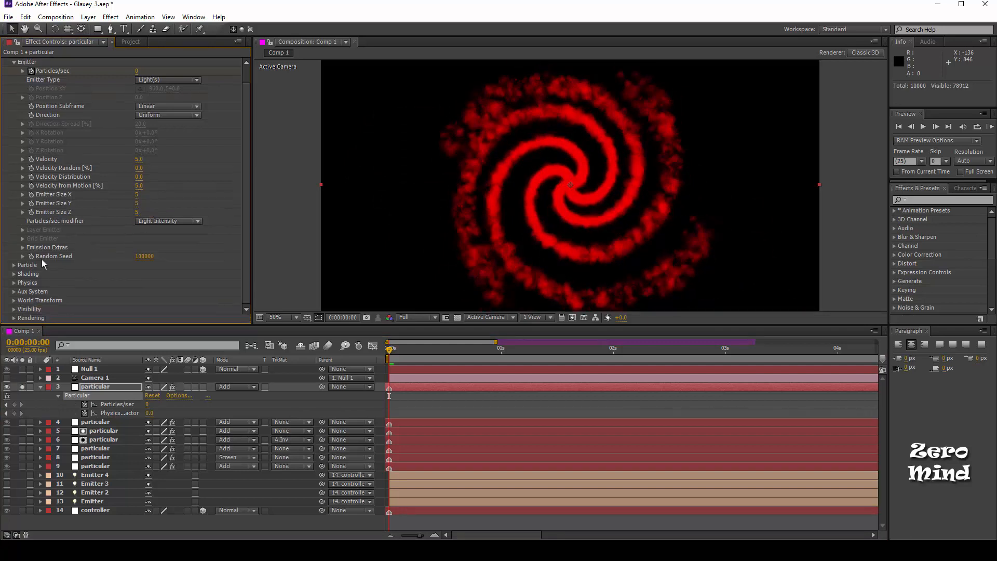
{"action": "left_click", "coordinate": [14, 264]}
{"action": "scroll", "coordinate": [145, 241], "scroll_direction": "down", "scroll_amount": 4}
{"action": "left_click", "coordinate": [144, 204]}
{"action": "type", "text": "15"}
{"action": "key", "text": "Return"}
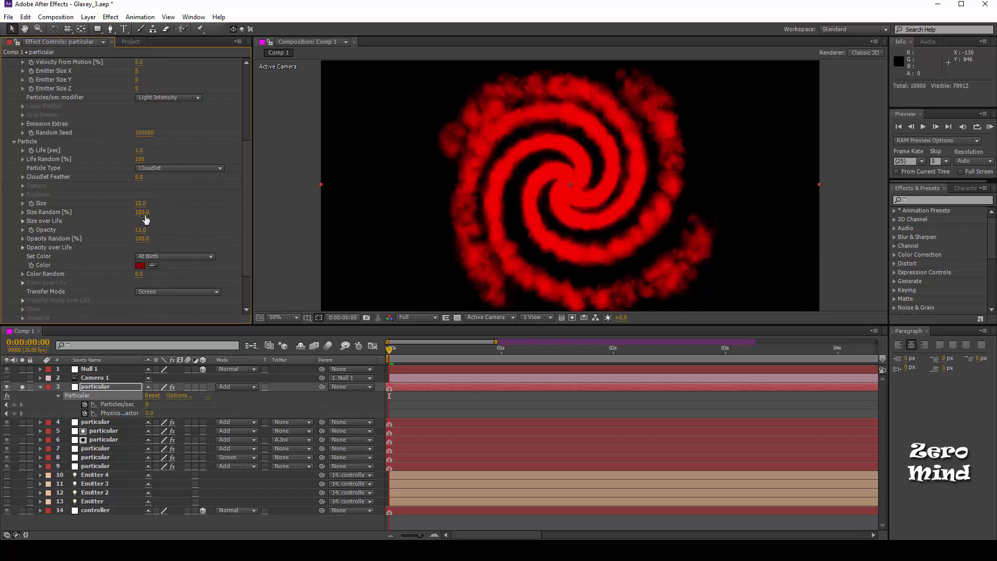
{"action": "left_click", "coordinate": [144, 213]}
{"action": "type", "text": "0"}
{"action": "key", "text": "Return"}
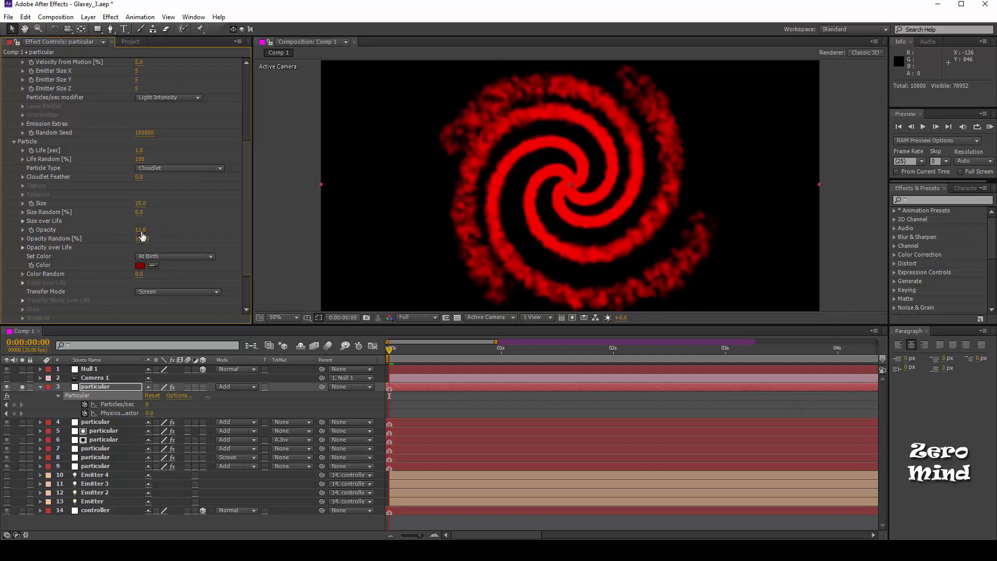
- Set the new layer 3's particle Opacity to 6 and Opacity Random to 20%
{"action": "left_click", "coordinate": [140, 229]}
{"action": "key", "text": "Return"}
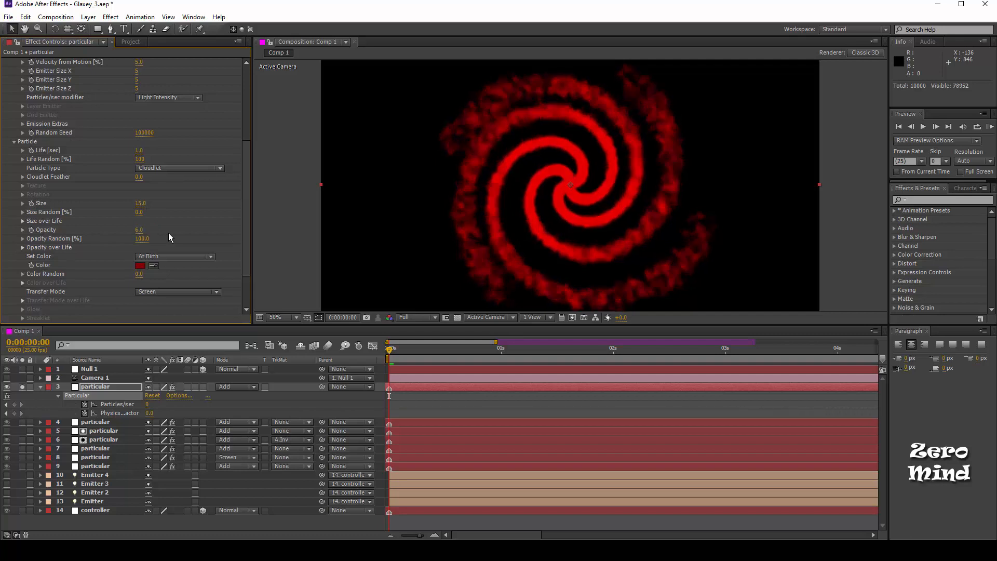
{"action": "mouse_move", "coordinate": [140, 238]}
{"action": "left_mouse_down"}
{"action": "mouse_move", "coordinate": [132, 239]}
{"action": "mouse_move", "coordinate": [147, 242]}
{"action": "left_mouse_up"}
{"action": "left_click", "coordinate": [141, 239]}
{"action": "type", "text": "25"}
{"action": "key", "text": "Return"}
{"action": "left_click", "coordinate": [139, 240]}
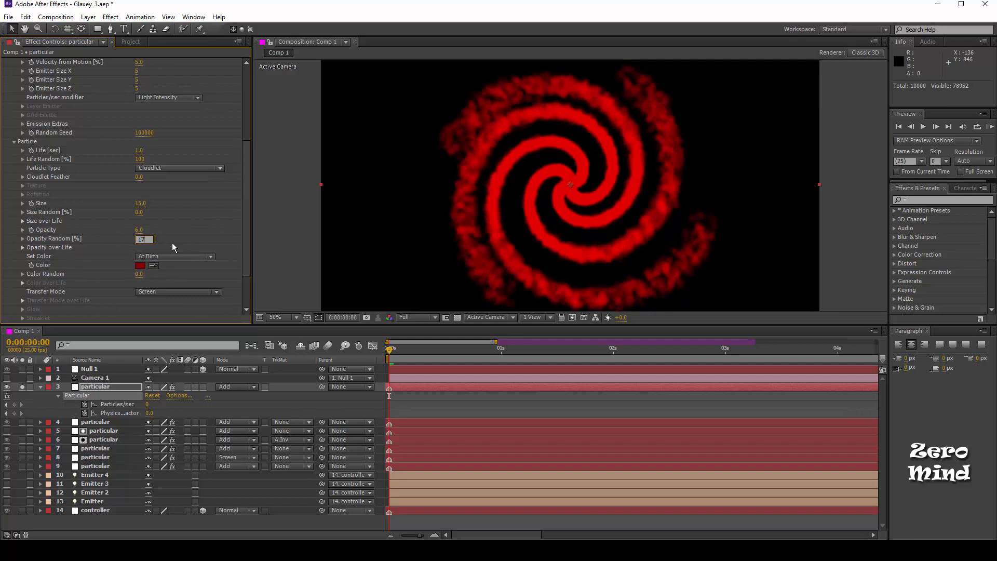
{"action": "type", "text": "20"}
{"action": "key", "text": "Return"}
- Change the new layer 3's particle Color to the dark grey 262525 and its Transfer Mode to Normal
{"action": "left_click", "coordinate": [140, 266]}
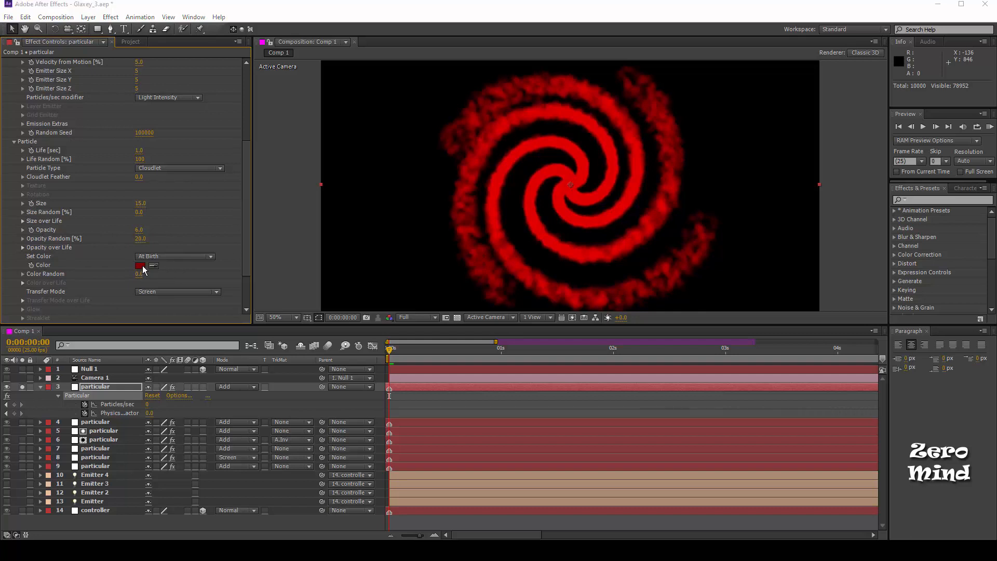
{"action": "left_click", "coordinate": [241, 394]}
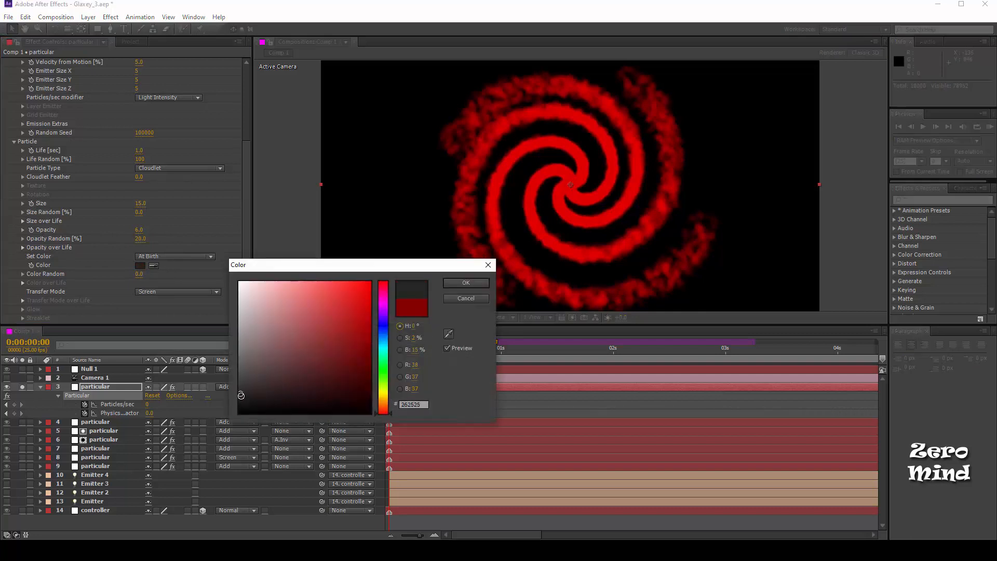
{"action": "left_click", "coordinate": [455, 283]}
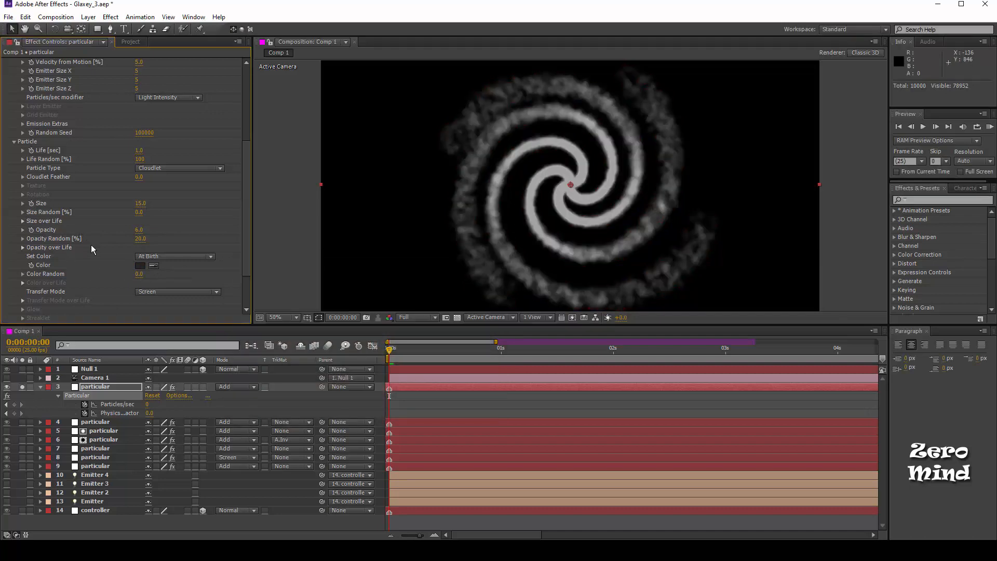
{"action": "left_click", "coordinate": [174, 293]}
{"action": "left_click", "coordinate": [173, 301]}
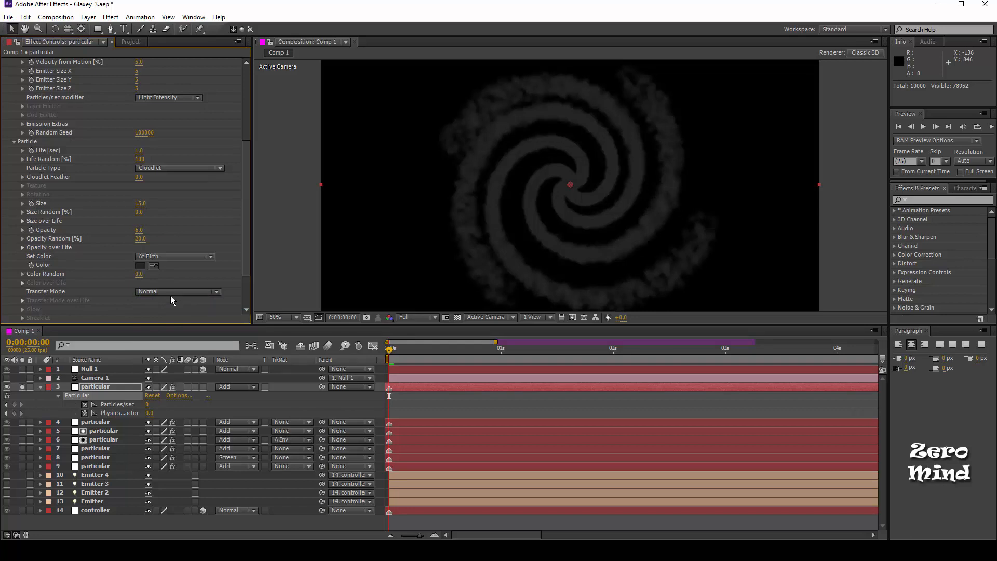
- Reshape the new layer 3's Size over Life curve with a steep rise at birth and a rounded falloff toward death
{"action": "left_click", "coordinate": [23, 204]}
{"action": "left_click", "coordinate": [22, 204]}
{"action": "left_click", "coordinate": [23, 212]}
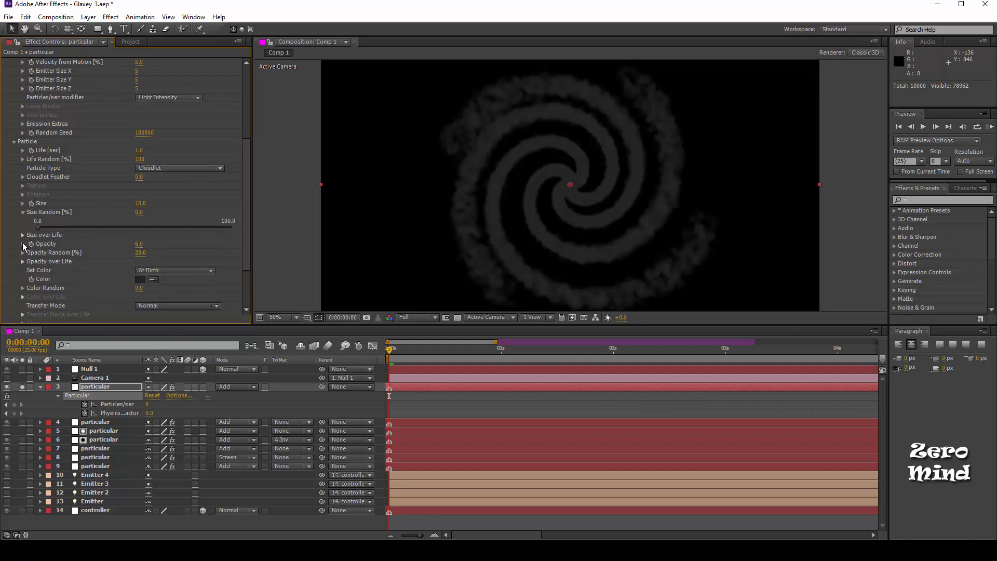
{"action": "left_click", "coordinate": [23, 235]}
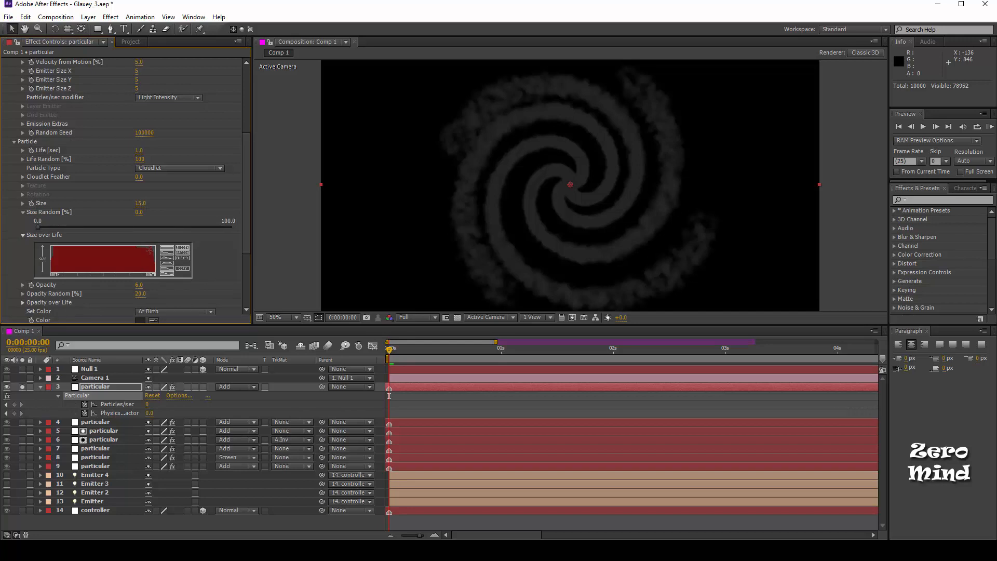
{"action": "left_click", "coordinate": [168, 250]}
{"action": "left_click_drag", "start_coordinate": [49, 261], "coordinate": [55, 247]}
{"action": "mouse_move", "coordinate": [136, 247]}
{"action": "left_mouse_down"}
{"action": "mouse_move", "coordinate": [147, 250]}
{"action": "mouse_move", "coordinate": [156, 274]}
{"action": "left_mouse_up"}
{"action": "left_click_drag", "start_coordinate": [129, 248], "coordinate": [148, 259]}
{"action": "scroll", "coordinate": [533, 253], "scroll_direction": "down", "scroll_amount": 4}
{"action": "scroll", "coordinate": [532, 253], "scroll_direction": "up", "scroll_amount": 1}
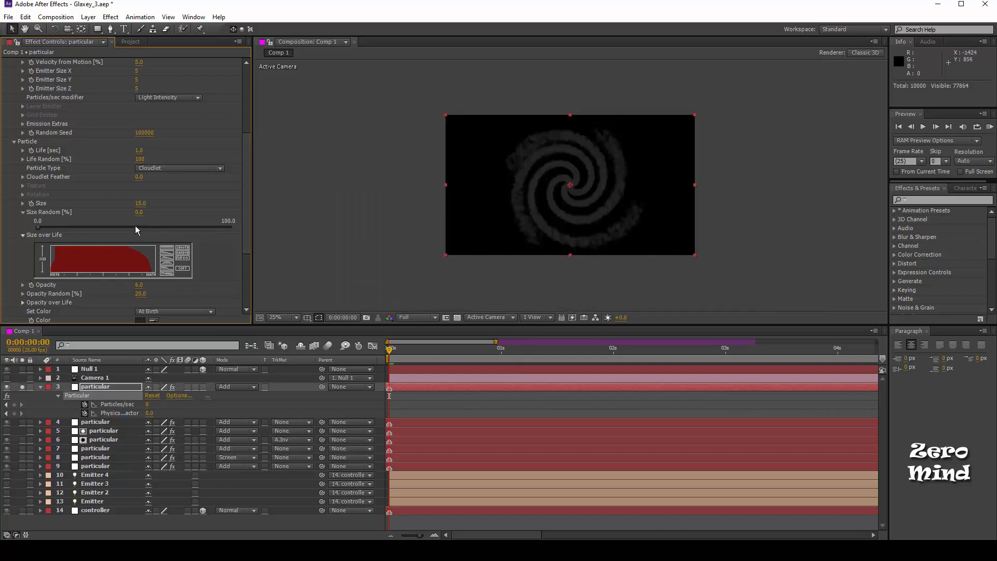
- Set the dark grey layer 3's Cloudlet Feather to 100
{"action": "left_click", "coordinate": [139, 177]}
{"action": "type", "text": "100"}
{"action": "key", "text": "Return"}
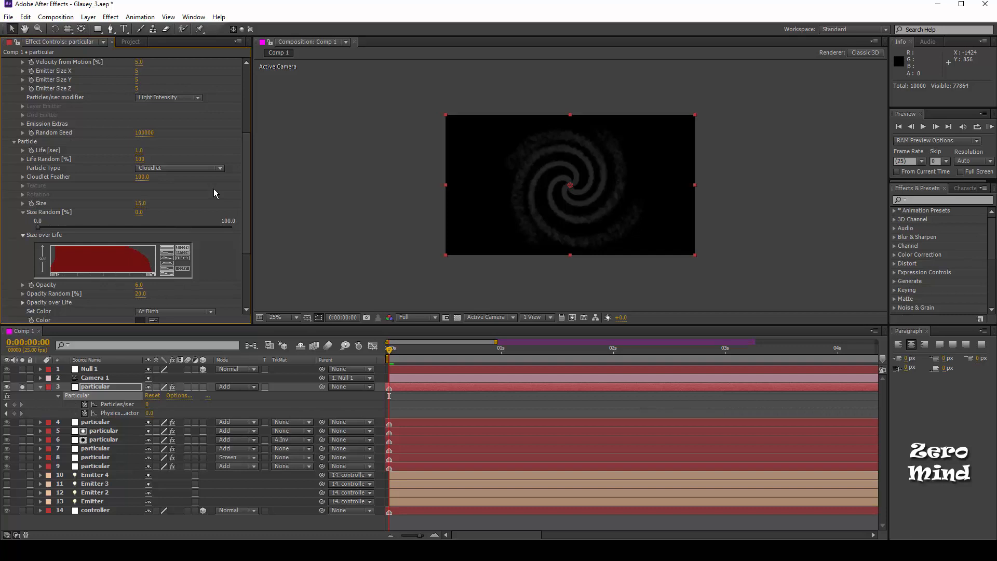
- Turn off solo on layer 3, set its blending mode to Multiply, and collapse its keyframed properties
{"action": "key", "text": "period"}
{"action": "key", "text": "period"}
{"action": "left_click", "coordinate": [22, 387]}
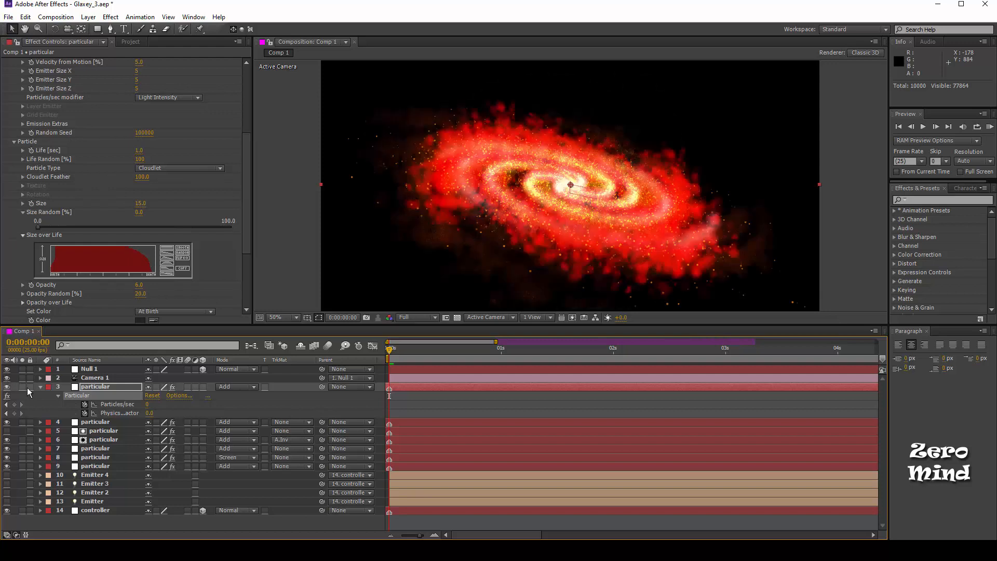
{"action": "left_click", "coordinate": [253, 387]}
{"action": "left_click", "coordinate": [282, 134]}
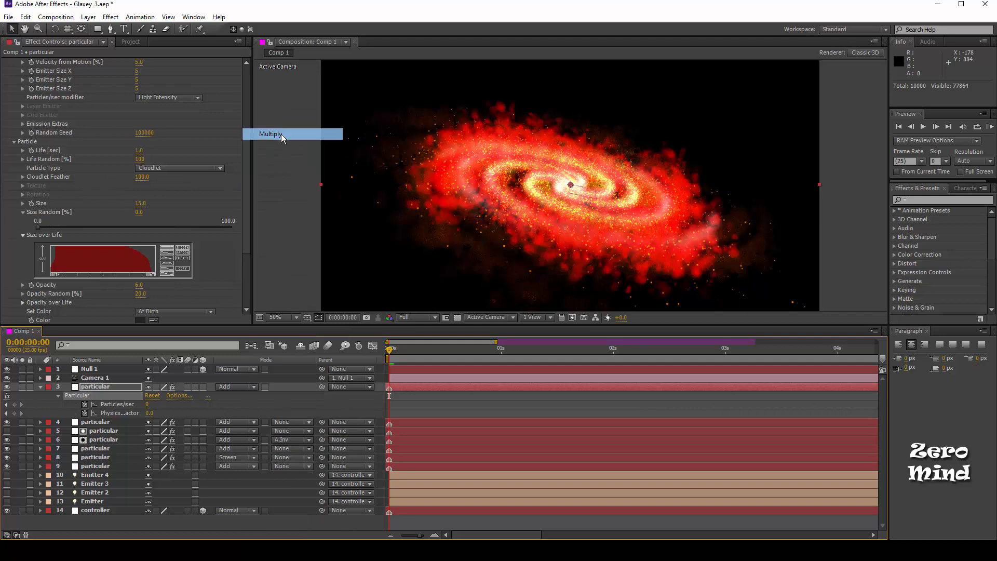
{"action": "left_click", "coordinate": [40, 387]}
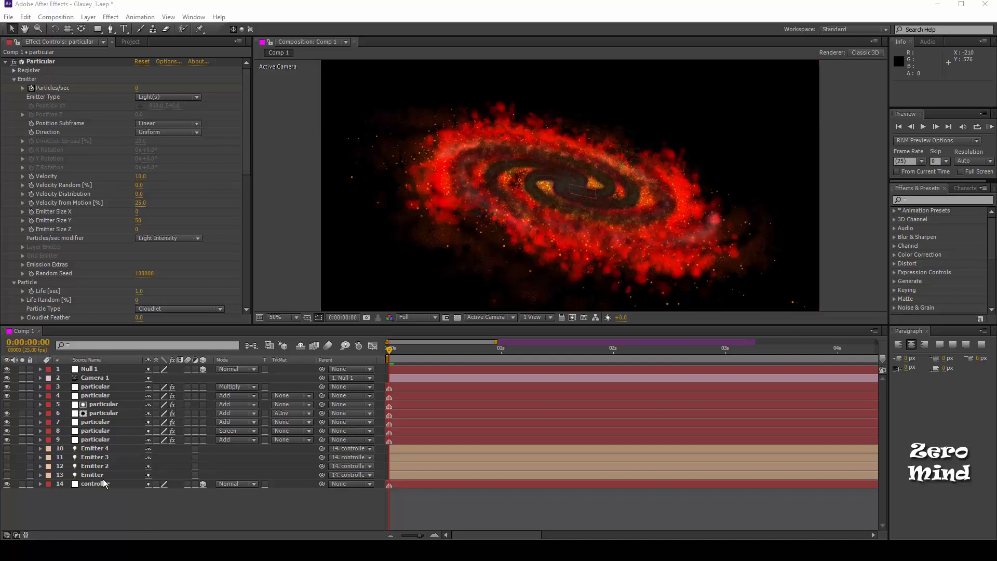
- Duplicate the Screen-mode particular layer 8 and move the copy directly below Camera 1
{"action": "left_click", "coordinate": [101, 432]}
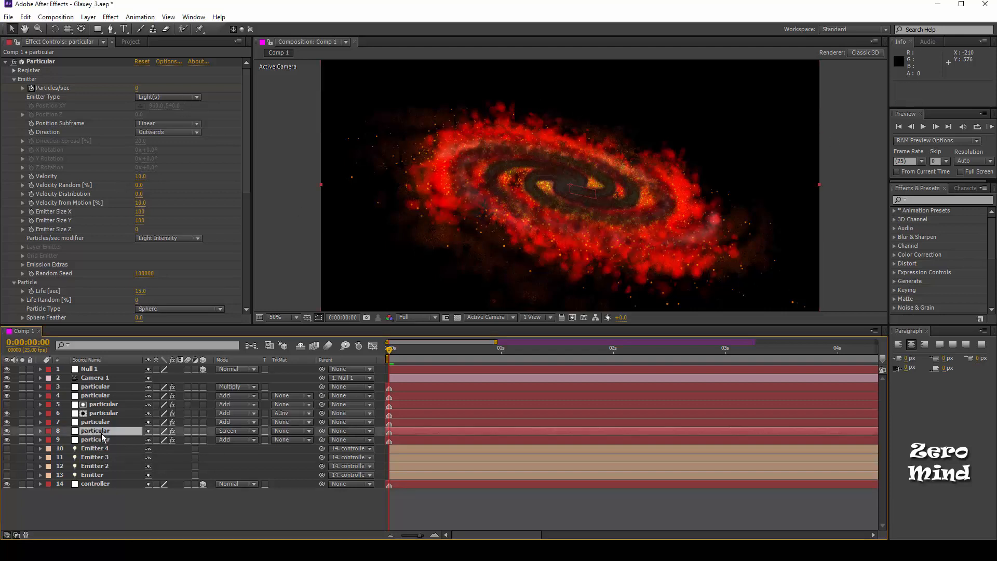
{"action": "key", "text": "ctrl+d"}
{"action": "left_click_drag", "start_coordinate": [102, 437], "coordinate": [99, 387]}
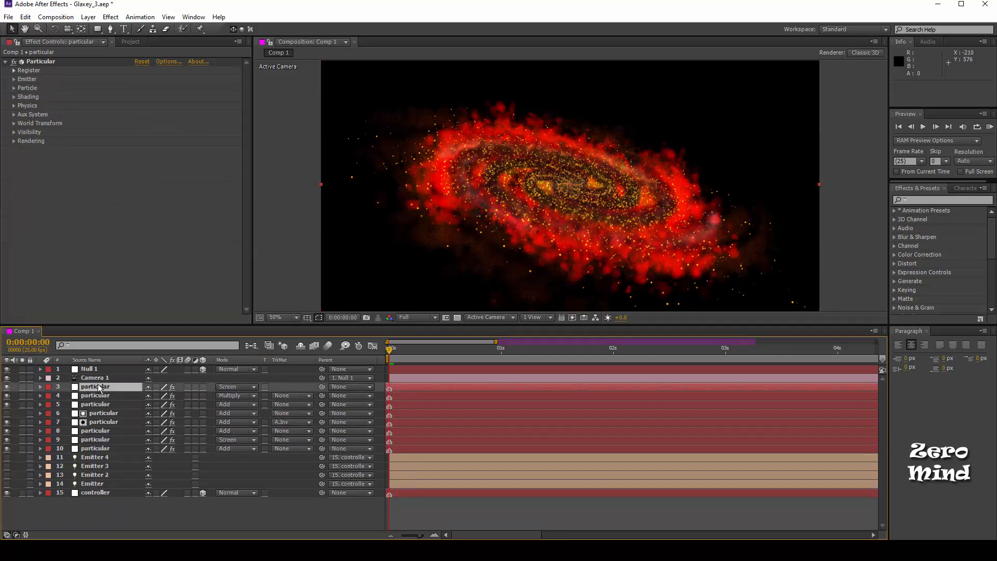
- Set the new layer 3 copy's blending mode to Add and solo the layer
{"action": "left_click", "coordinate": [242, 387]}
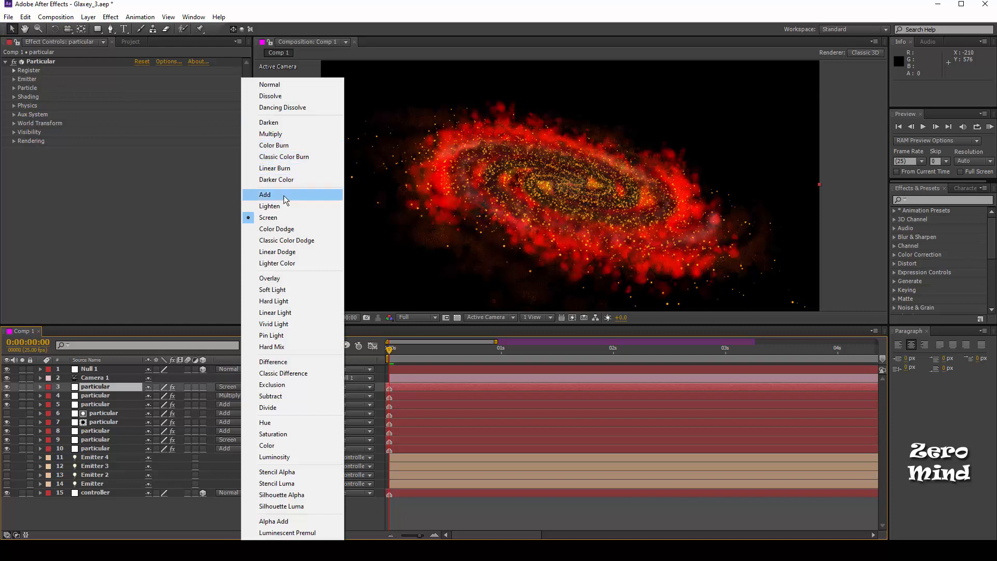
{"action": "left_click", "coordinate": [283, 195]}
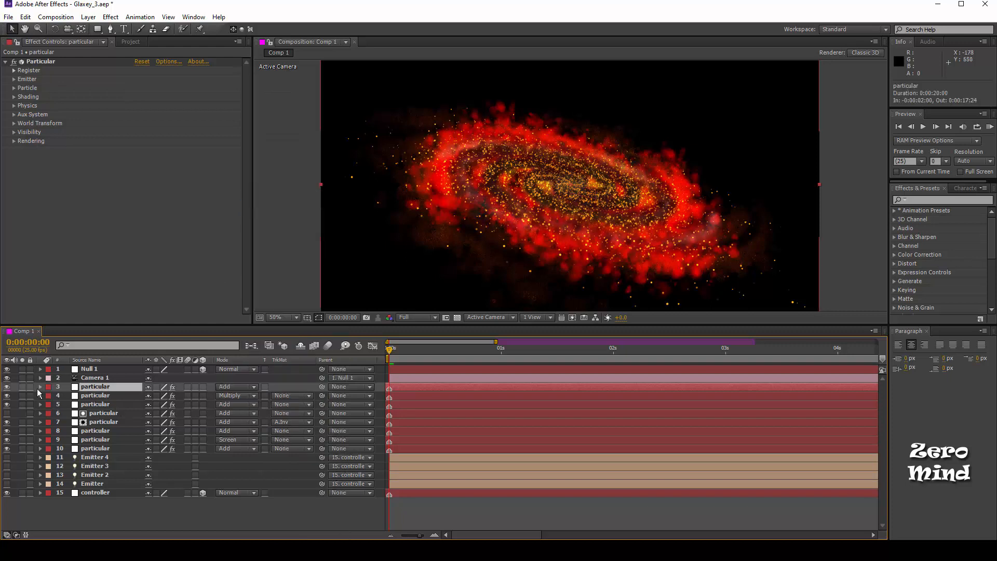
{"action": "left_click", "coordinate": [22, 386]}
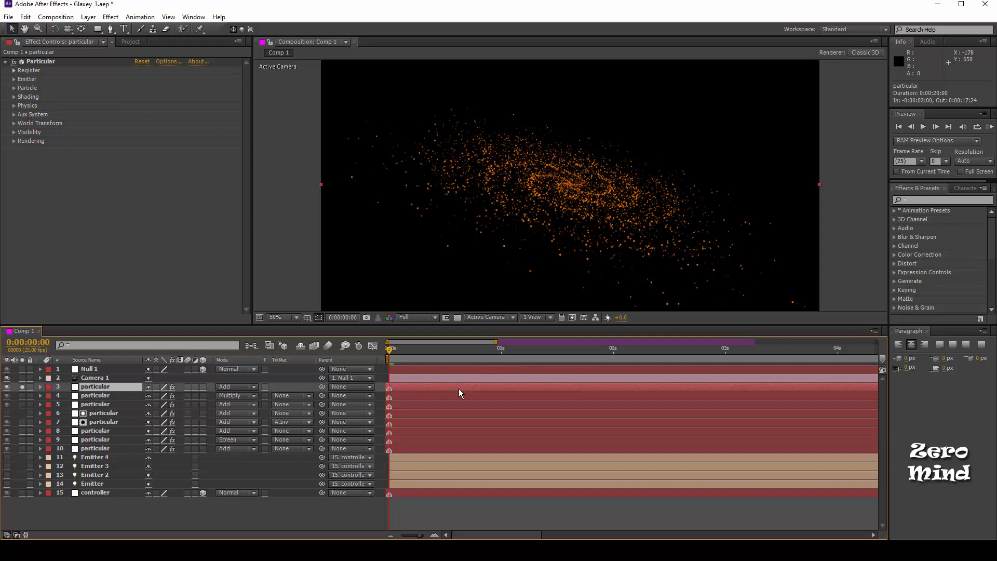
- Reveal the new layer 3's keyframes, shift the layer one second later, and set its first Particles/sec keyframe to 1000
{"action": "key", "text": "u"}
{"action": "left_click_drag", "start_coordinate": [459, 388], "coordinate": [571, 380]}
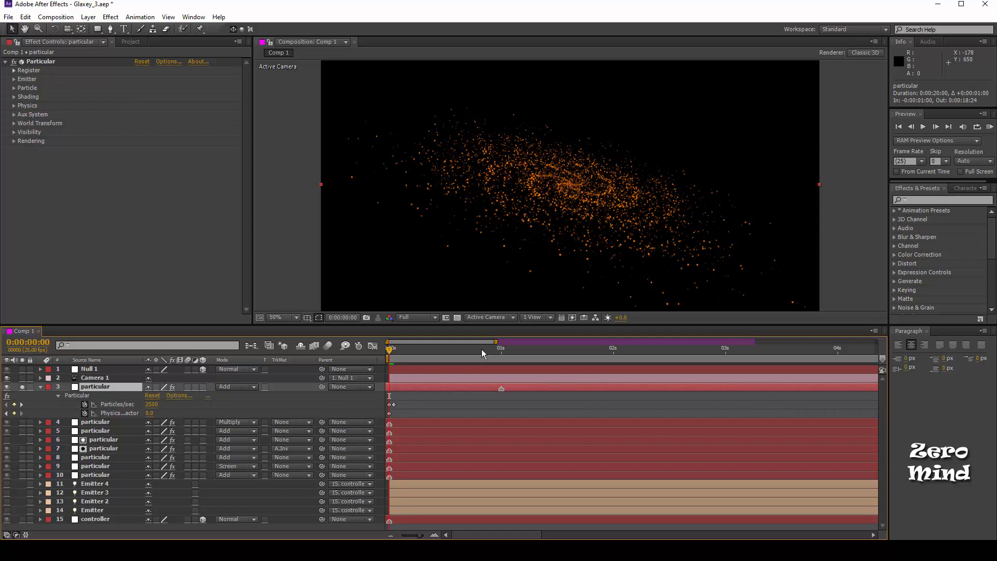
{"action": "left_click", "coordinate": [13, 79]}
{"action": "left_click", "coordinate": [141, 89]}
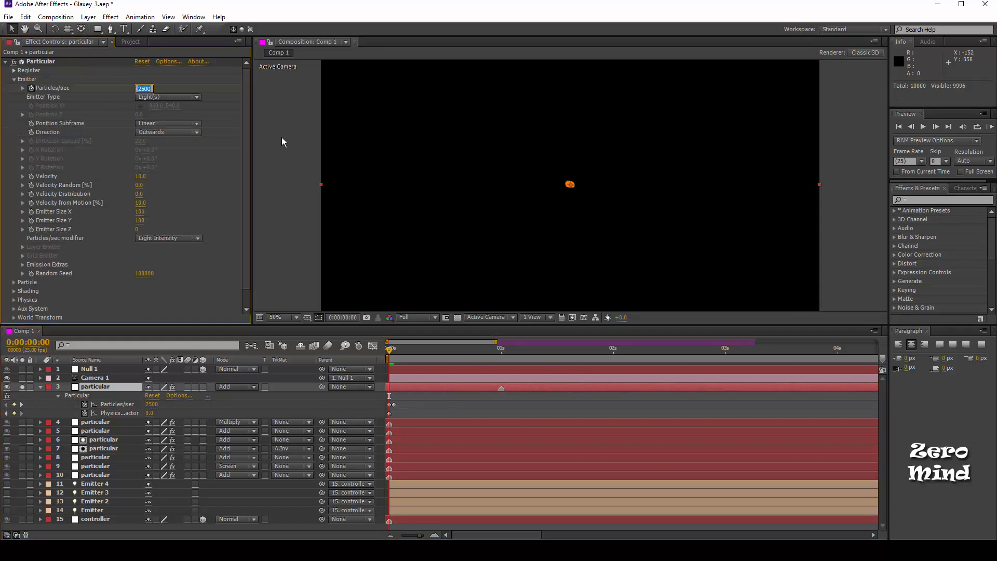
{"action": "type", "text": "1000"}
{"action": "key", "text": "Return"}
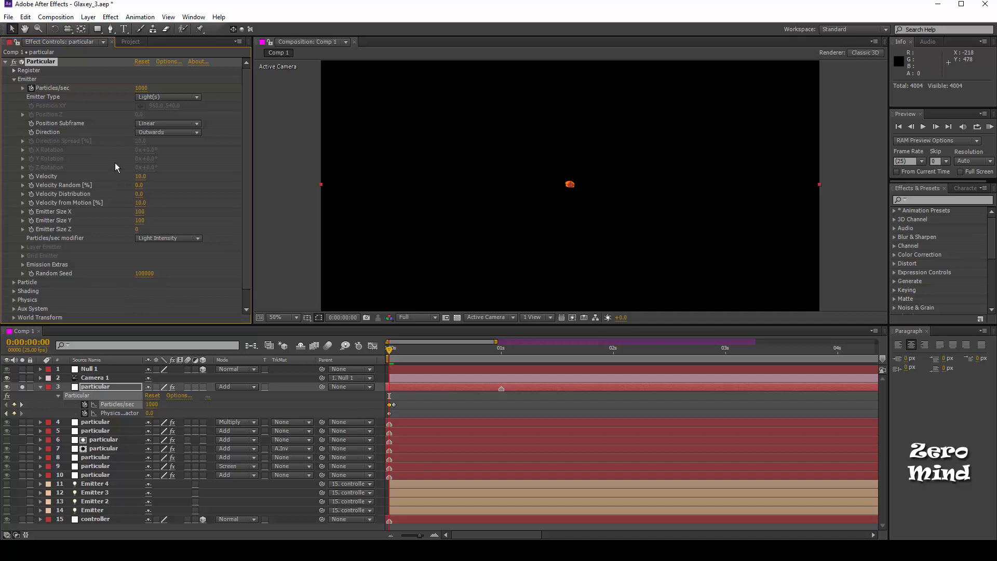
- Set the new layer 3's emitter Velocity to 0 and slide the layer back one second earlier
{"action": "left_click", "coordinate": [140, 178]}
{"action": "type", "text": "0"}
{"action": "left_click", "coordinate": [467, 404]}
{"action": "left_click_drag", "start_coordinate": [459, 387], "coordinate": [410, 391]}
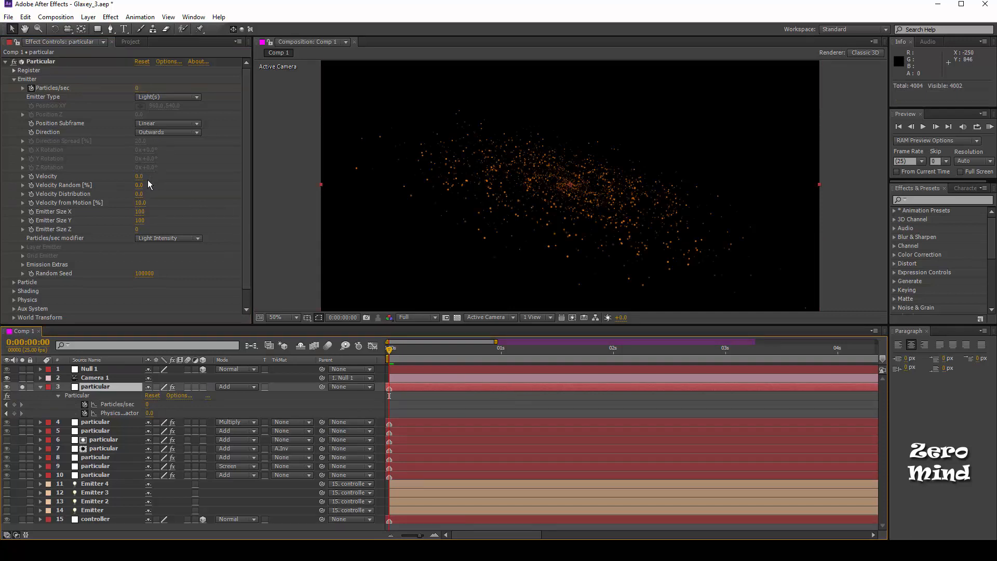
- Set the new layer 3's Velocity from Motion to 0%, Emitter Size X to 25 and Emitter Size Y to 0
{"action": "left_click", "coordinate": [140, 203]}
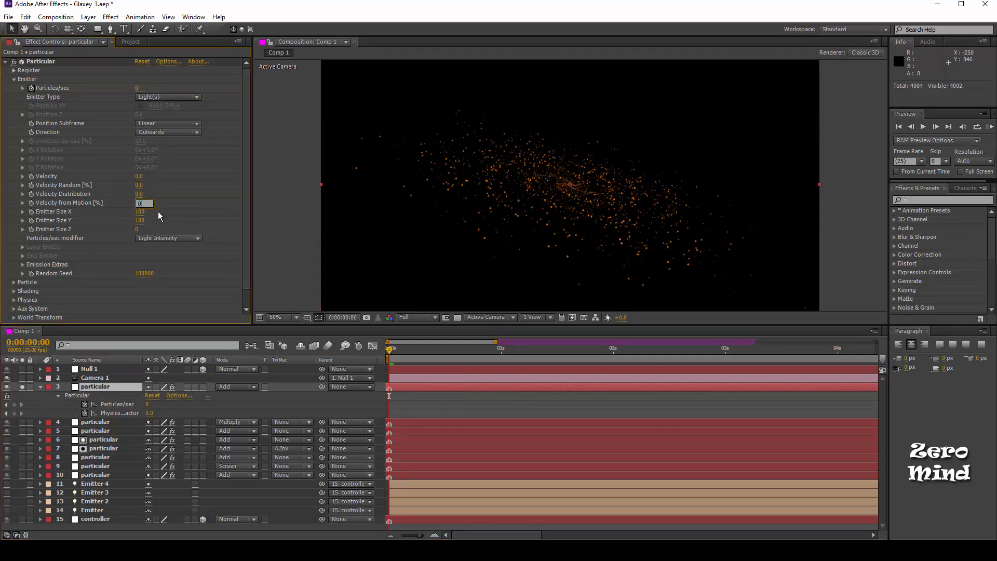
{"action": "type", "text": "0"}
{"action": "key", "text": "Tab"}
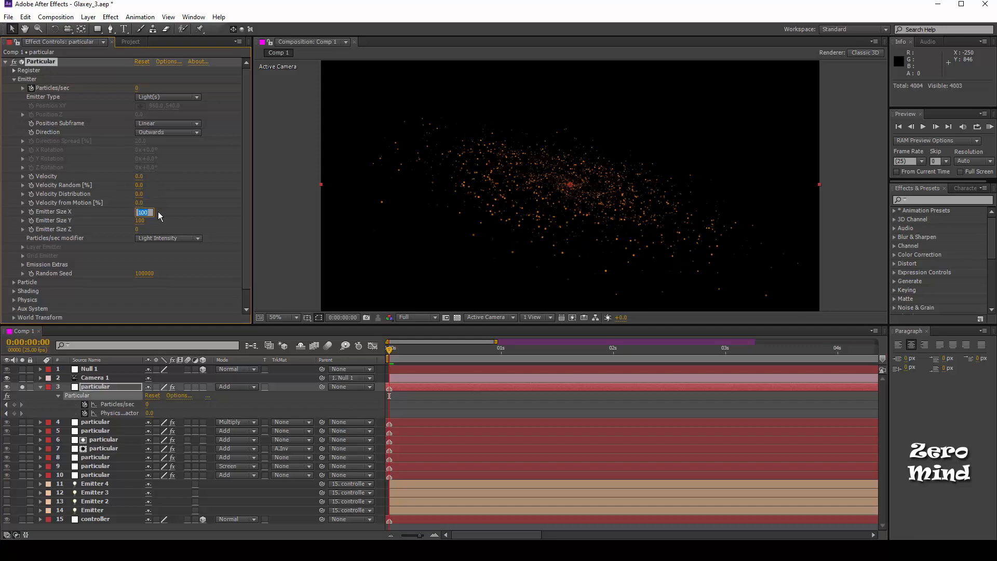
{"action": "type", "text": "25"}
{"action": "left_click", "coordinate": [142, 220]}
{"action": "type", "text": "0"}
{"action": "key", "text": "Return"}
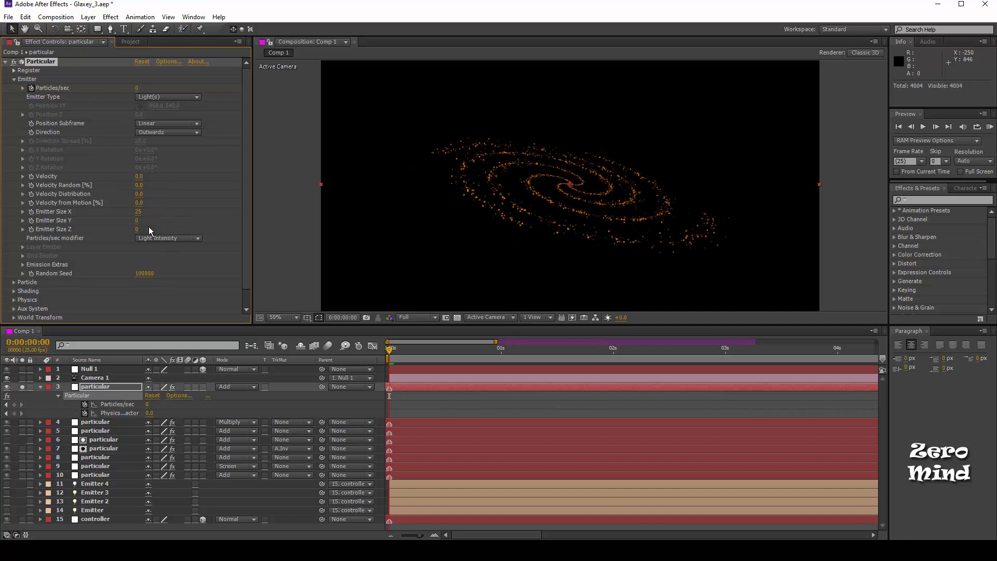
- Change the new layer 3's Particle Type to Cloudlet
{"action": "scroll", "coordinate": [179, 220], "scroll_direction": "down", "scroll_amount": 1}
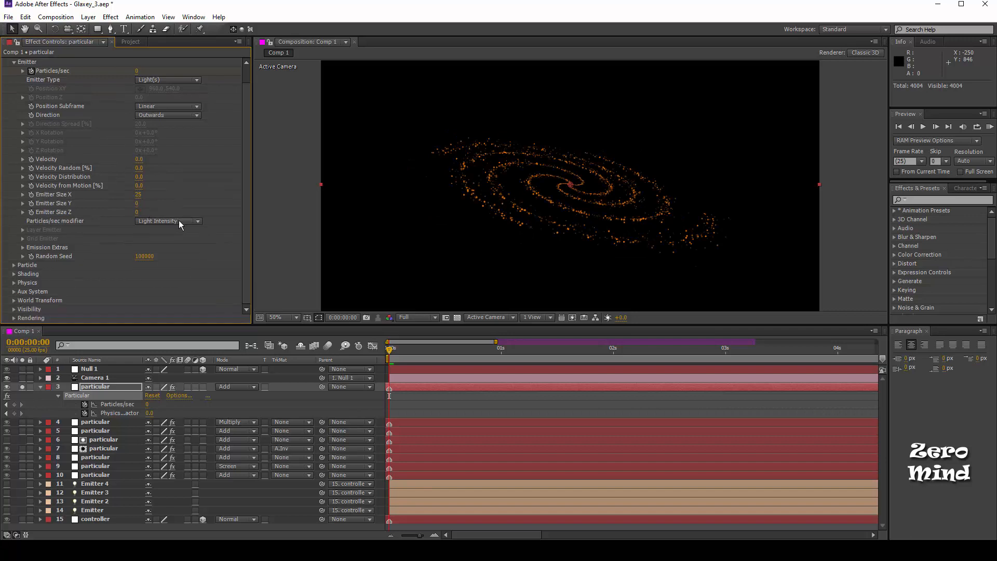
{"action": "left_click", "coordinate": [14, 264]}
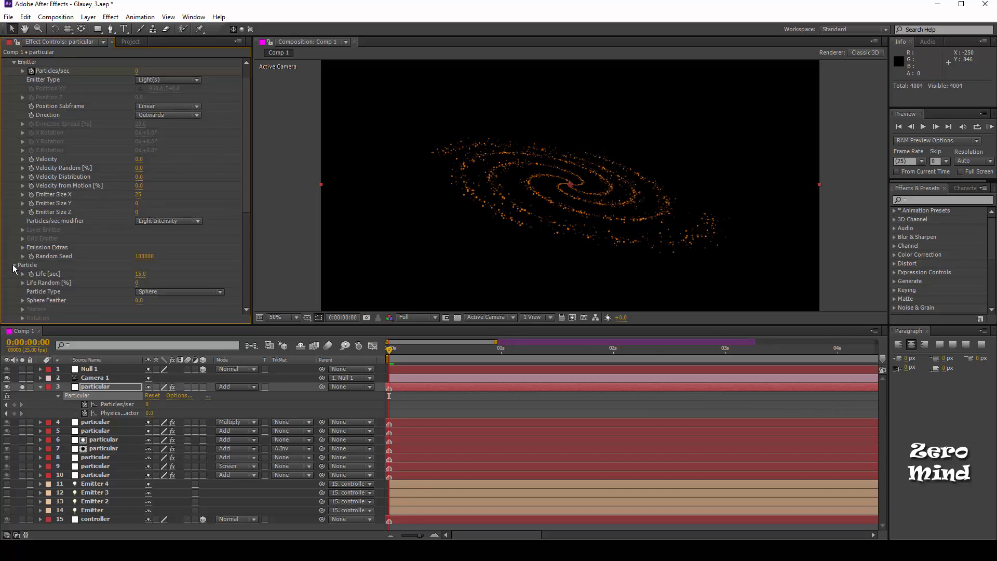
{"action": "scroll", "coordinate": [13, 263], "scroll_direction": "down", "scroll_amount": 7}
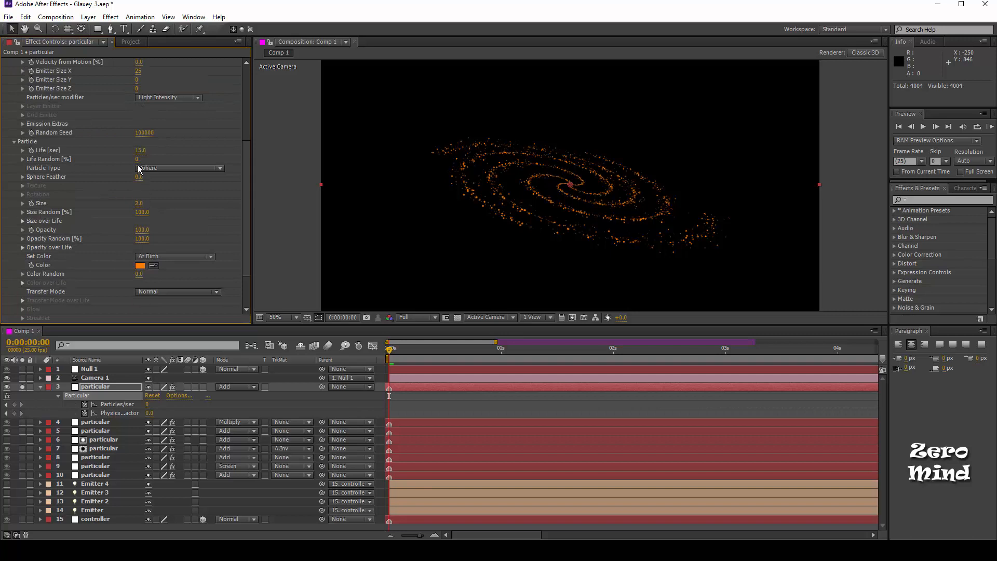
{"action": "left_click", "coordinate": [198, 204]}
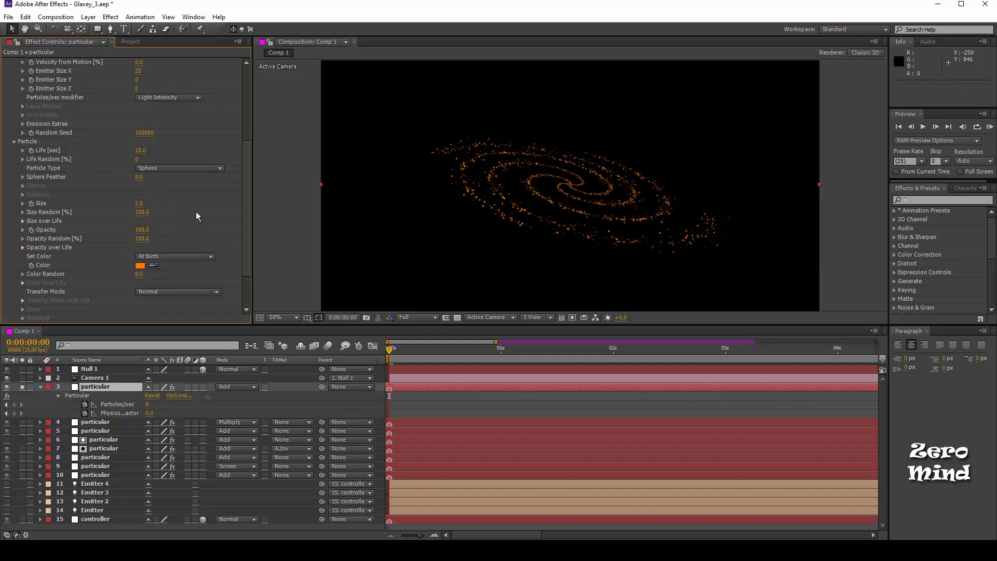
{"action": "left_click", "coordinate": [170, 166]}
{"action": "left_click", "coordinate": [171, 217]}
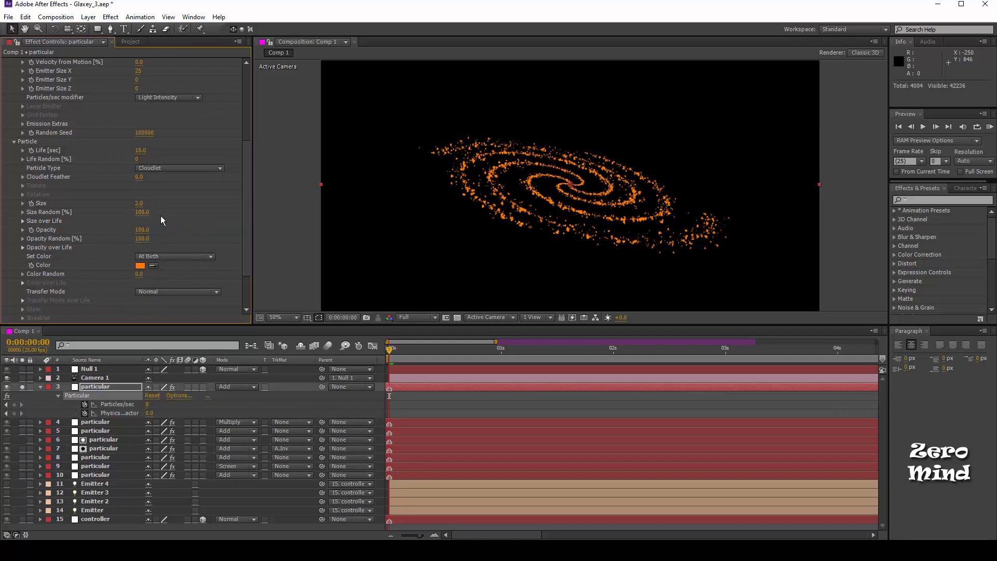
- Set the new layer 3's particle Size to 5 and its Opacity to 5
{"action": "left_click", "coordinate": [138, 203]}
{"action": "type", "text": "5"}
{"action": "key", "text": "Return"}
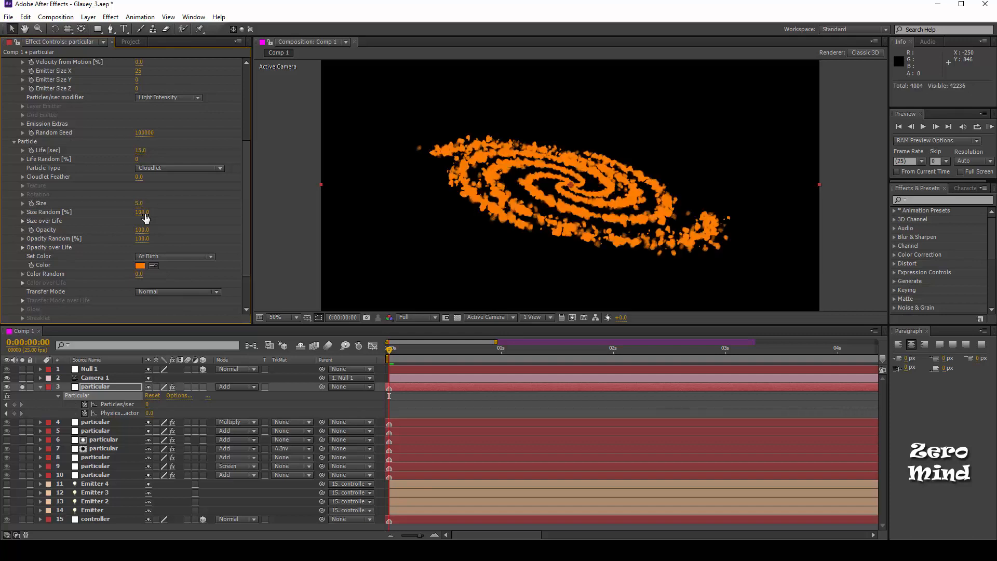
{"action": "scroll", "coordinate": [183, 209], "scroll_direction": "down", "scroll_amount": 1}
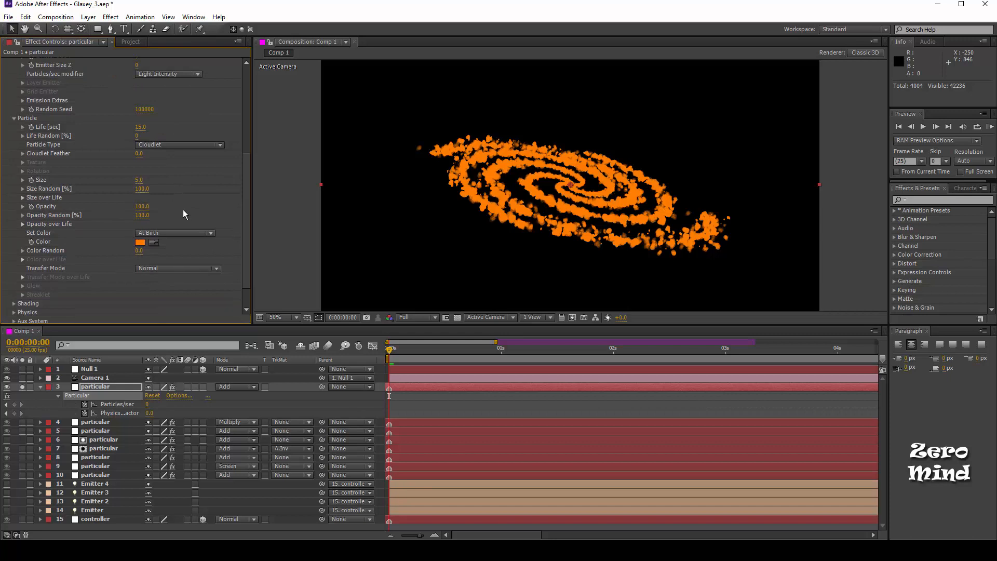
{"action": "left_click", "coordinate": [143, 206]}
{"action": "type", "text": "5.0"}
{"action": "key", "text": "Return"}
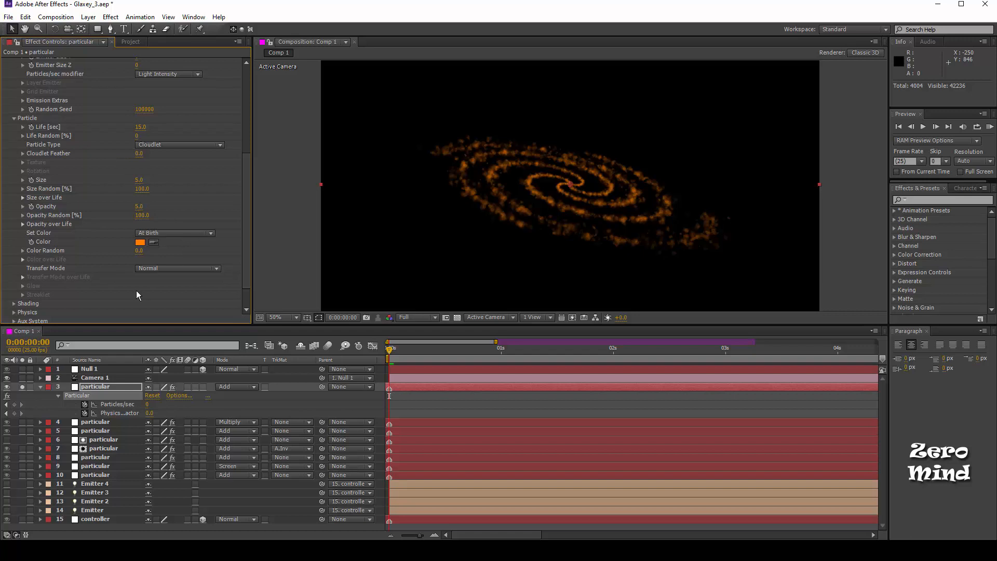
- Turn off solo on layer 3 and change its particle Color to the reddish orange FA6206
{"action": "left_click", "coordinate": [23, 387]}
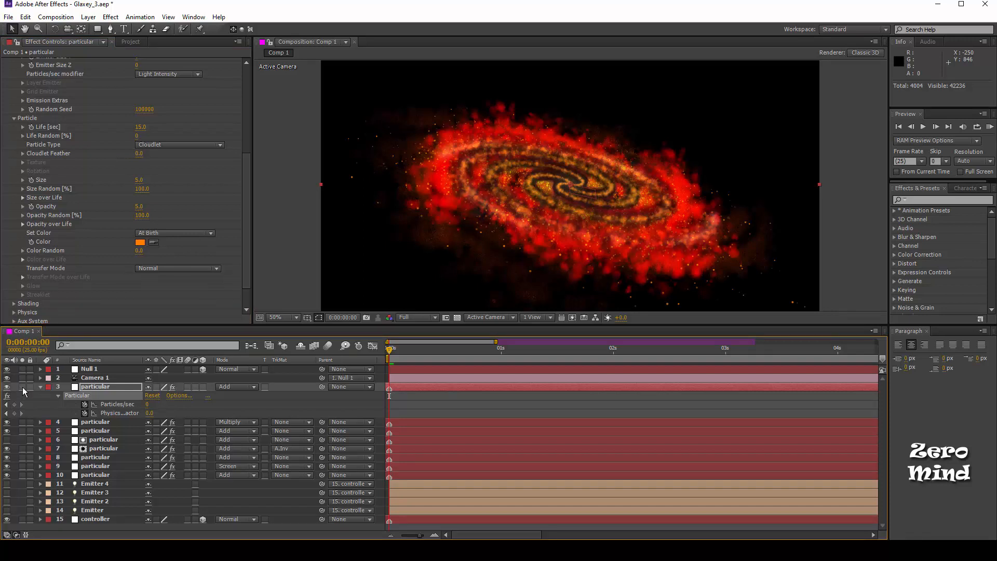
{"action": "left_click", "coordinate": [140, 242]}
{"action": "left_click_drag", "start_coordinate": [366, 295], "coordinate": [368, 282]}
{"action": "left_click", "coordinate": [383, 409]}
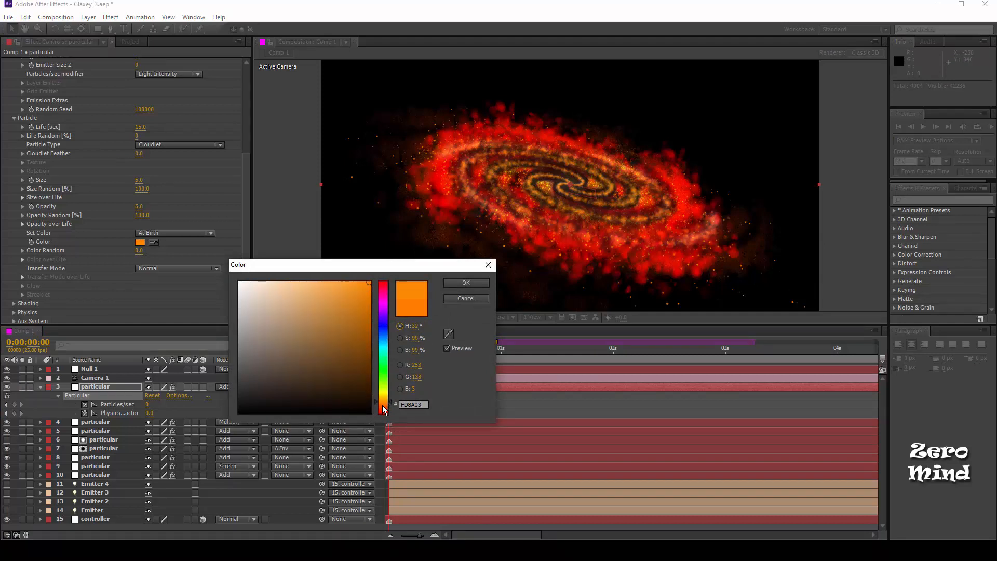
{"action": "left_click", "coordinate": [367, 282]}
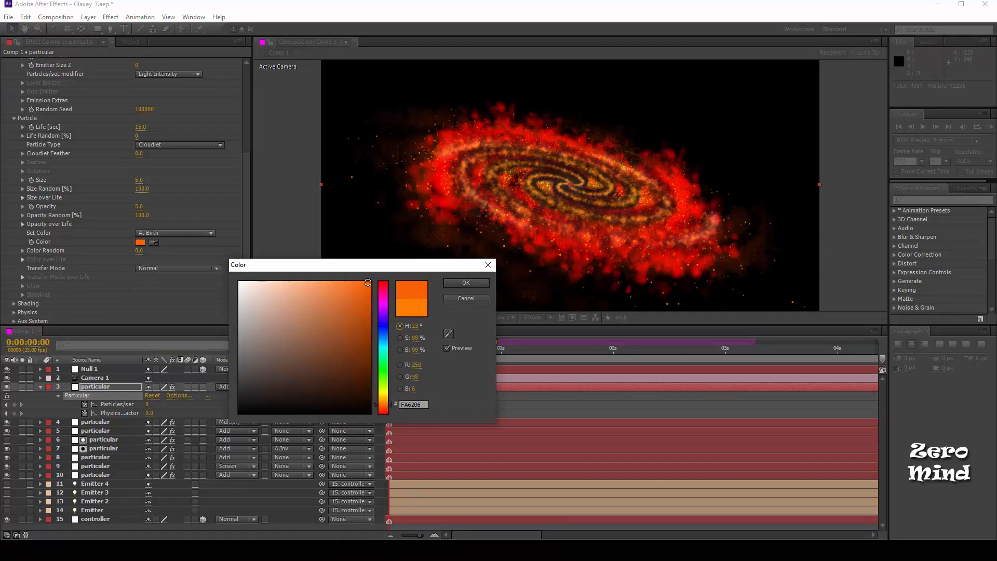
{"action": "left_click", "coordinate": [452, 283]}
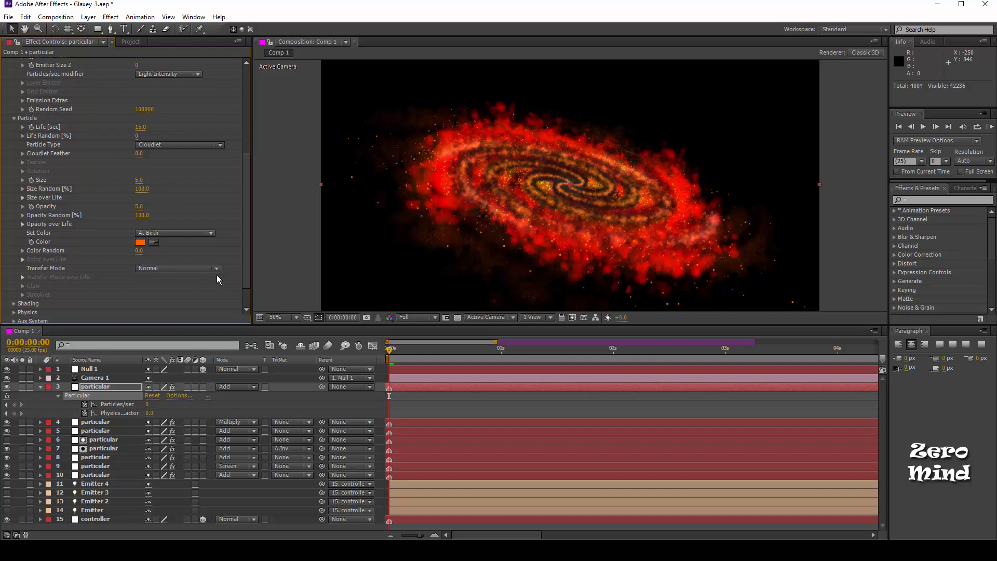
- Duplicate the orange cloudlet layer 3 and collapse the original layer's properties
{"action": "left_click", "coordinate": [111, 384]}
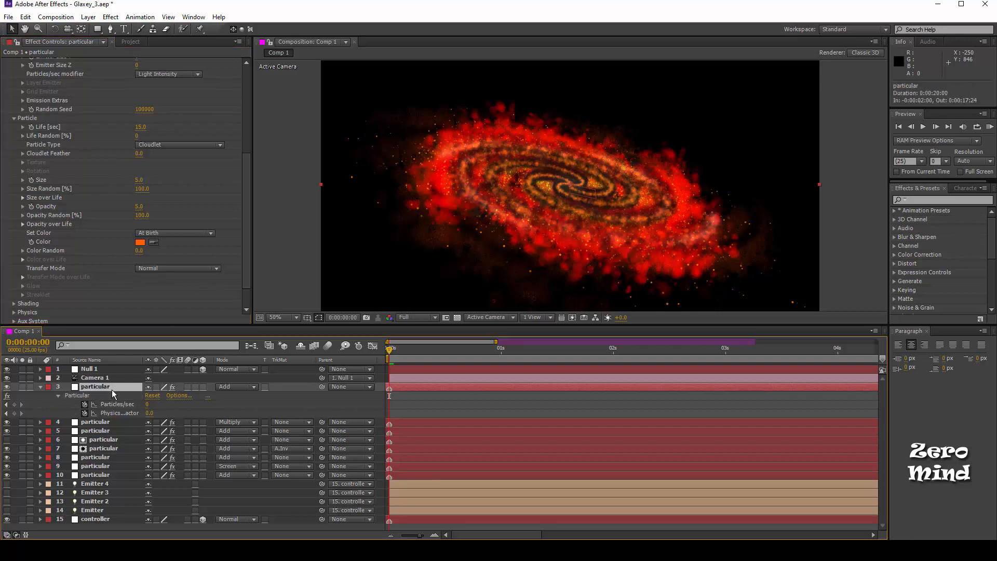
{"action": "key", "text": "ctrl+d"}
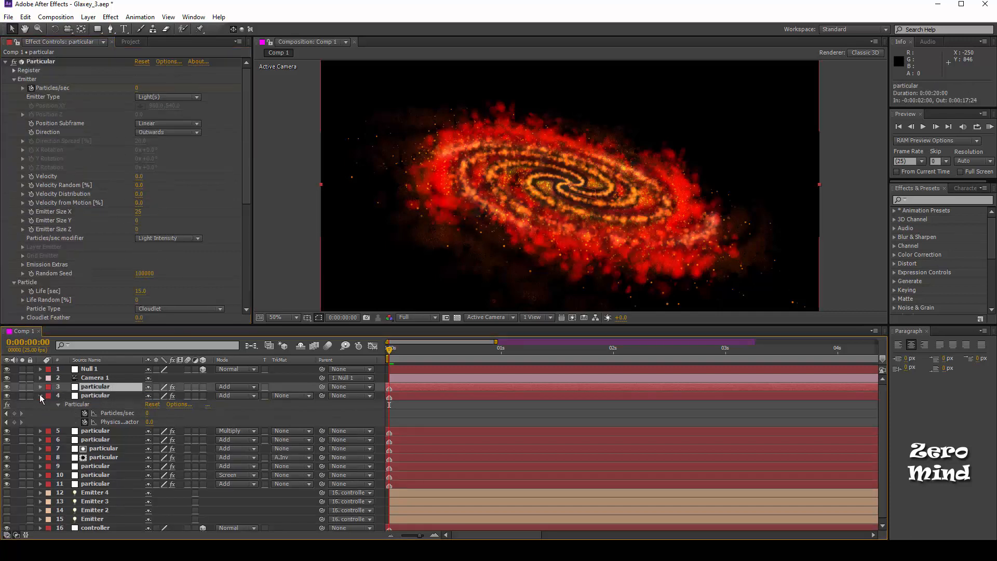
{"action": "left_click", "coordinate": [40, 396]}
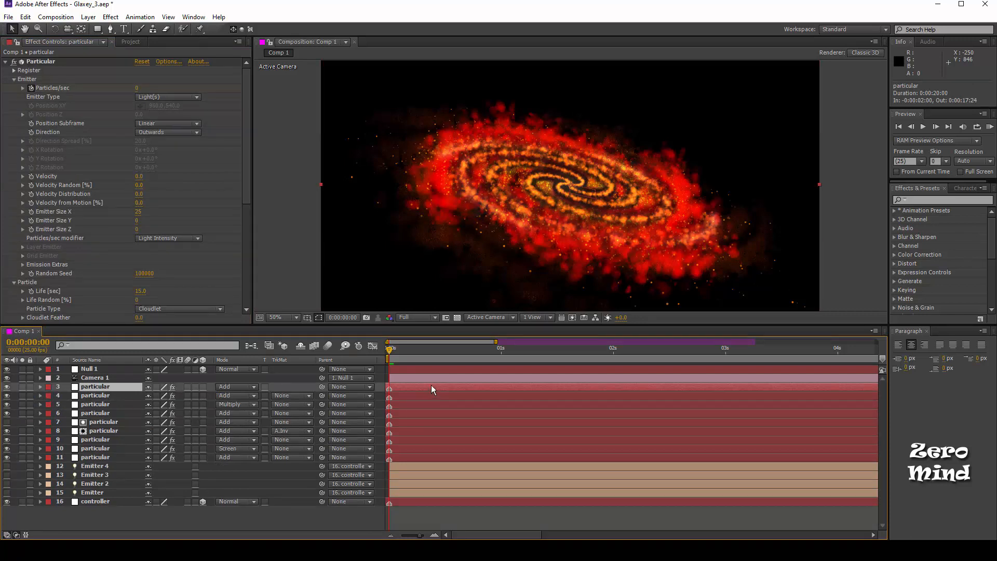
- Shift the duplicated layer 3 one second later and set its first Particles/sec keyframe to 5000
{"action": "left_click_drag", "start_coordinate": [428, 387], "coordinate": [538, 396]}
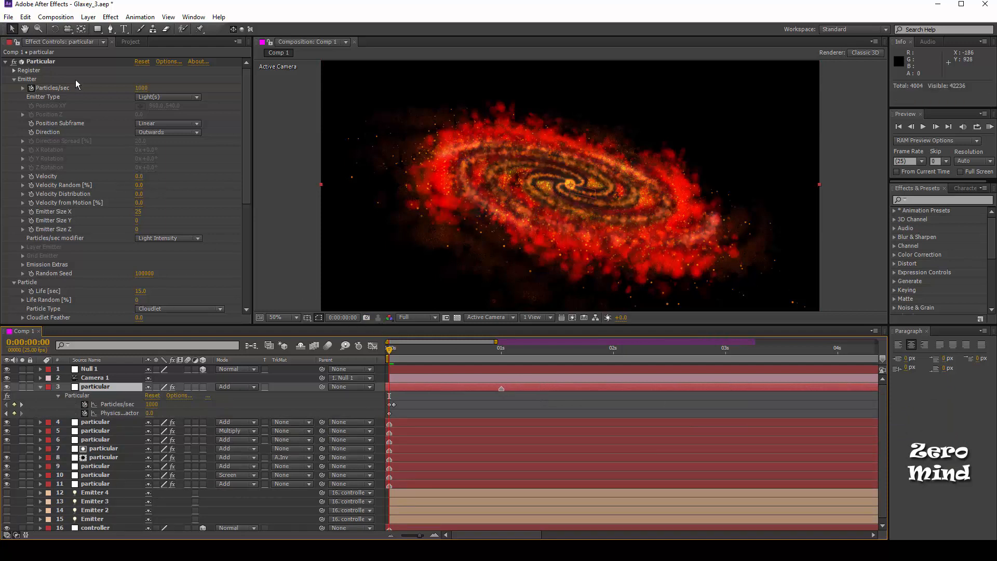
{"action": "left_click", "coordinate": [142, 88]}
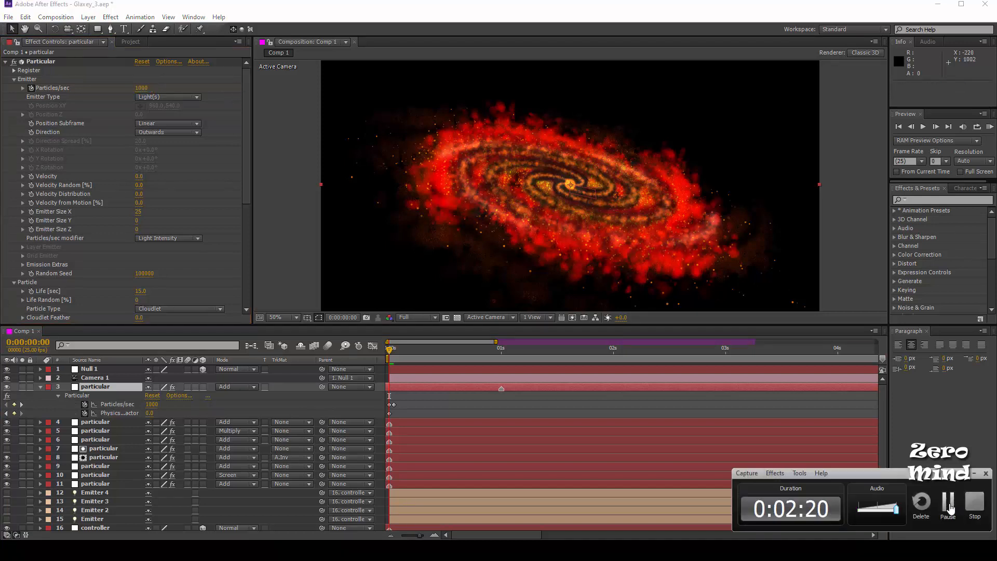
{"action": "left_click", "coordinate": [950, 507]}
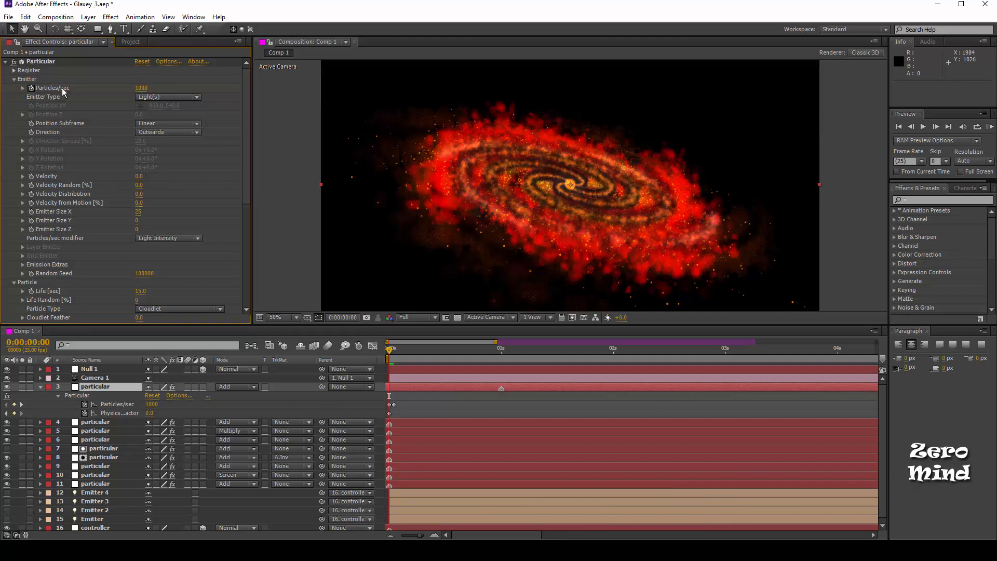
{"action": "left_click", "coordinate": [141, 89]}
{"action": "type", "text": "500"}
{"action": "key", "text": "Return"}
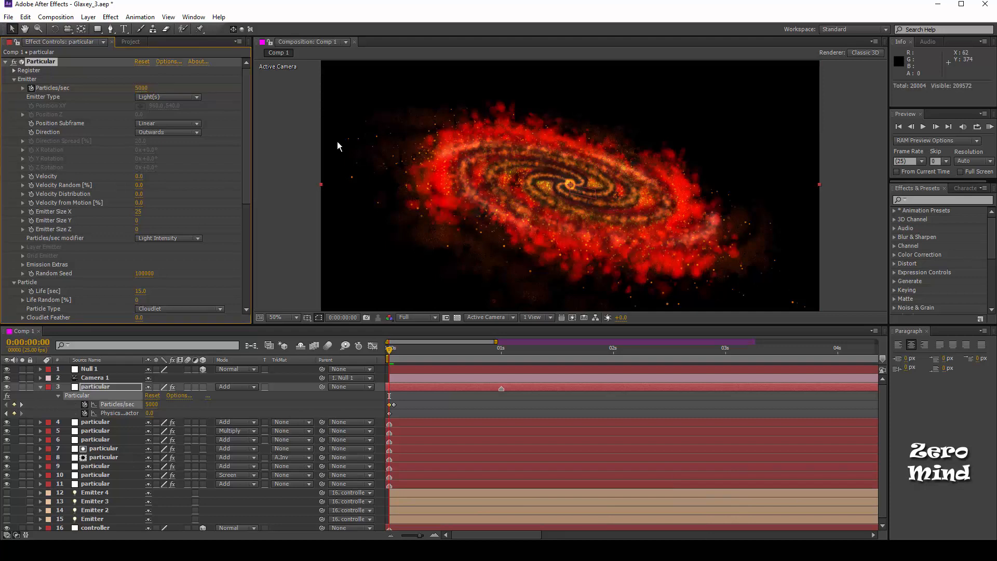
- Solo layer 3 and shift it one second earlier in the timeline
{"action": "left_click", "coordinate": [22, 387]}
{"action": "left_click_drag", "start_coordinate": [511, 388], "coordinate": [400, 387]}
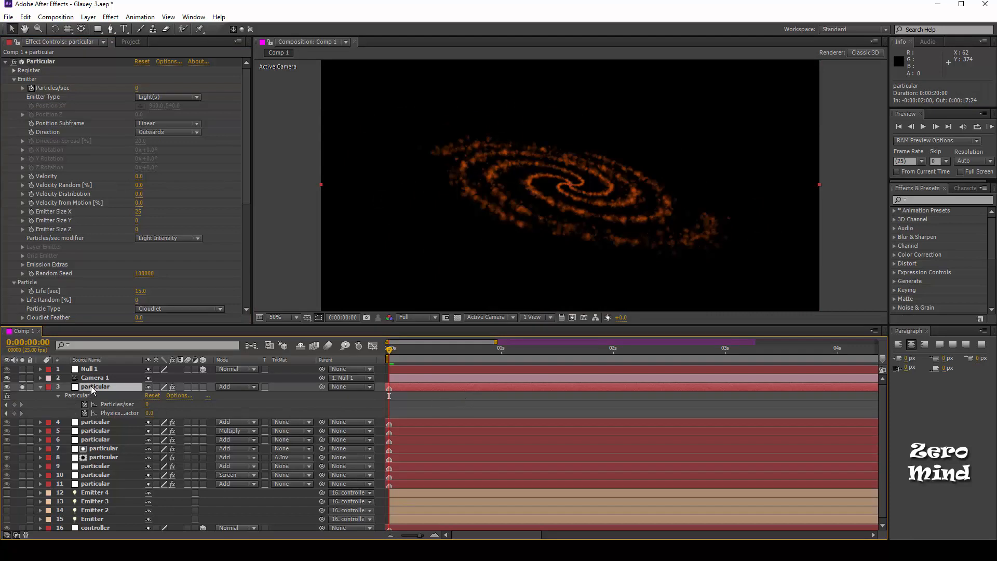
- Set layer 3's emitter Velocity to 5 and its Velocity from Motion to 25%
{"action": "left_click", "coordinate": [139, 177]}
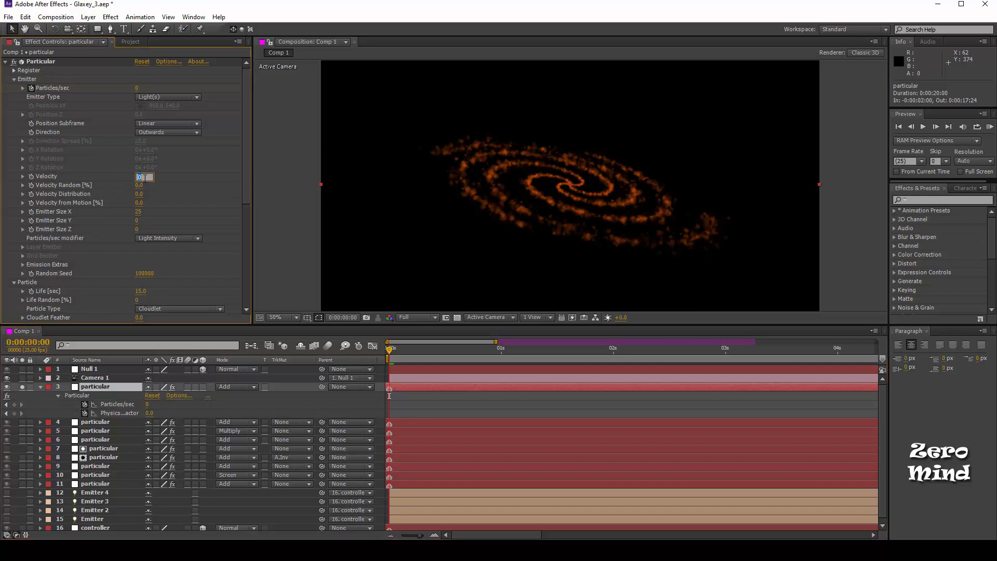
{"action": "type", "text": "5."}
{"action": "key", "text": "Return"}
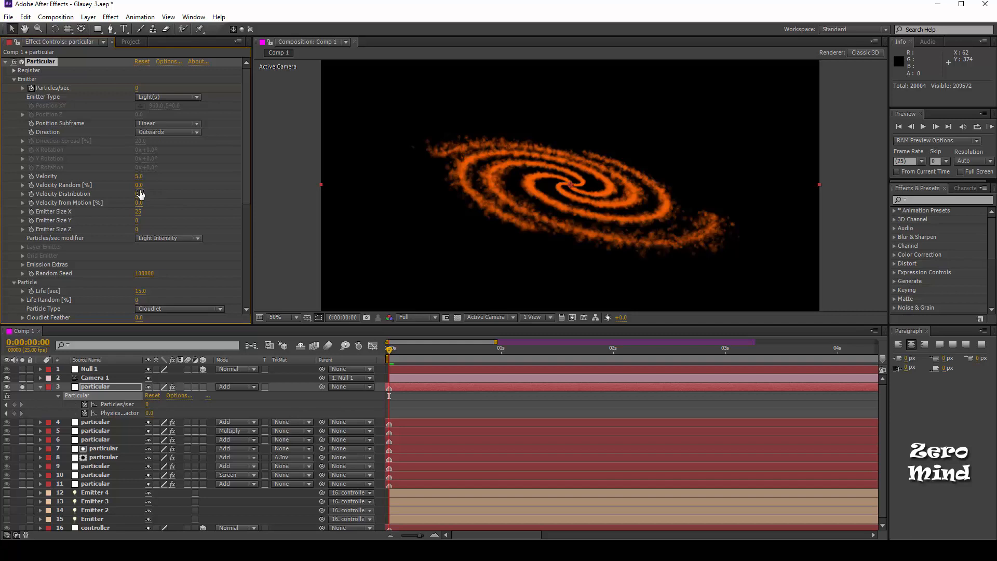
{"action": "left_click", "coordinate": [139, 202]}
{"action": "type", "text": "25.0"}
{"action": "key", "text": "Return"}
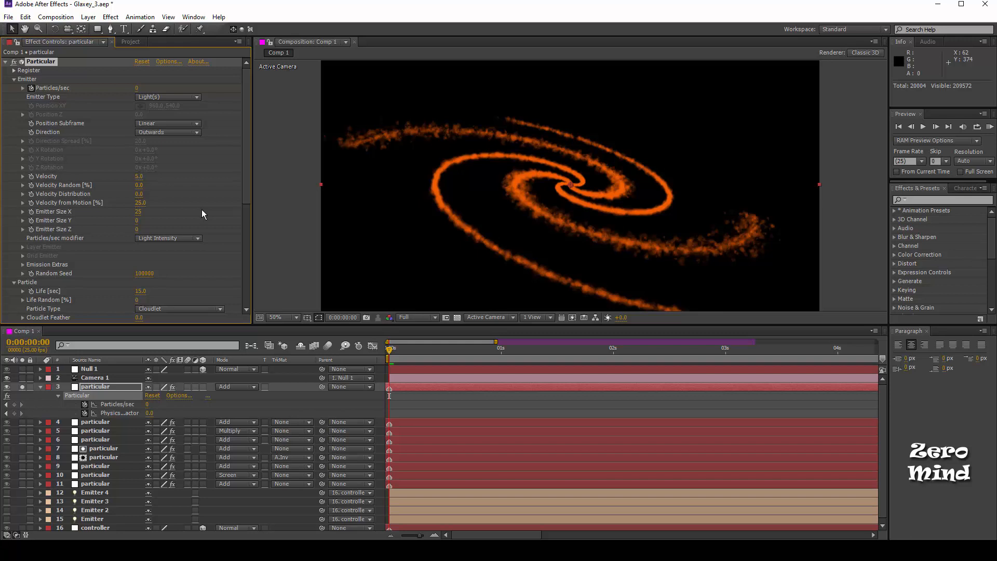
- Set layer 3's particle Life to 1 second and its Opacity to 3
{"action": "scroll", "coordinate": [145, 241], "scroll_direction": "down", "scroll_amount": 3}
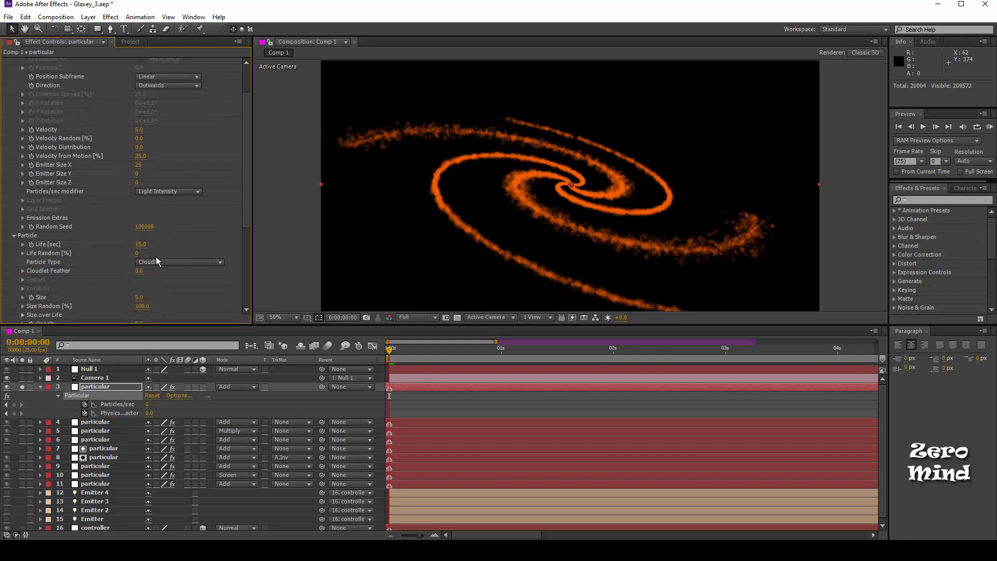
{"action": "left_click", "coordinate": [140, 244]}
{"action": "key", "text": "Return"}
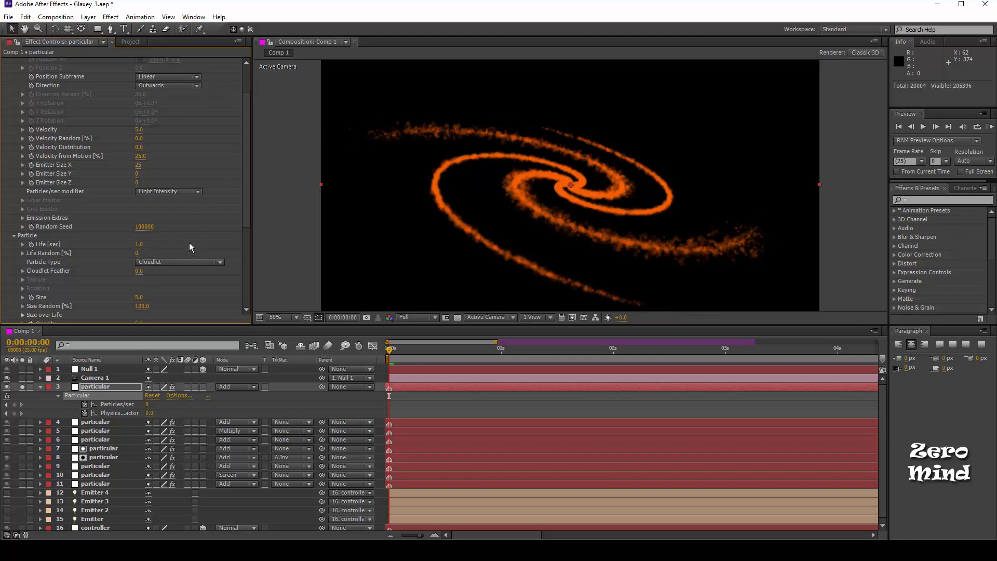
{"action": "scroll", "coordinate": [191, 244], "scroll_direction": "down", "scroll_amount": 1}
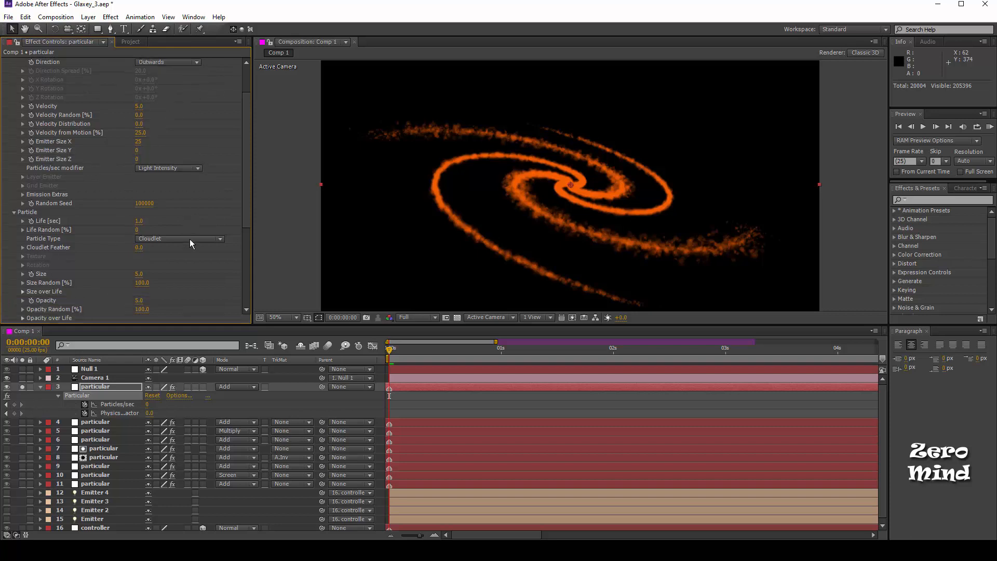
{"action": "scroll", "coordinate": [150, 285], "scroll_direction": "down", "scroll_amount": 1}
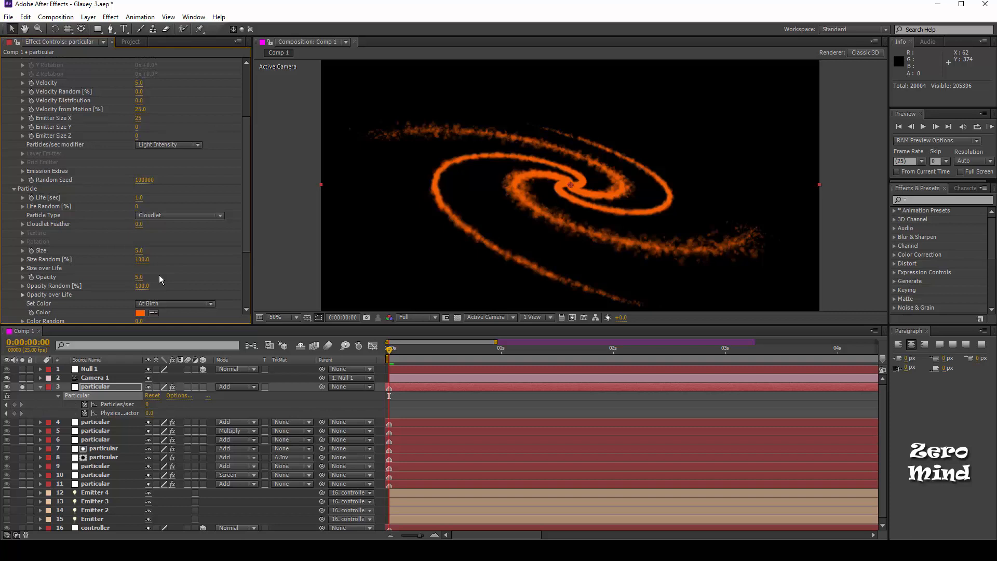
{"action": "left_click", "coordinate": [139, 276]}
{"action": "type", "text": "0"}
{"action": "key", "text": "Return"}
{"action": "left_click", "coordinate": [139, 277]}
{"action": "type", "text": "3"}
{"action": "key", "text": "Return"}
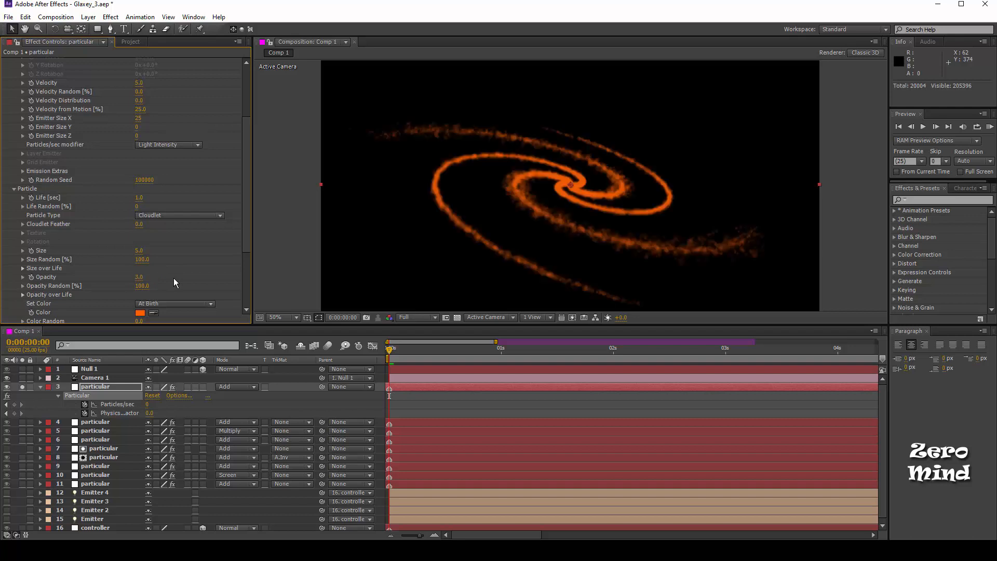
- Change layer 3's particle Color to the red-orange FF3803 and its Transfer Mode to Screen
{"action": "left_click", "coordinate": [141, 312]}
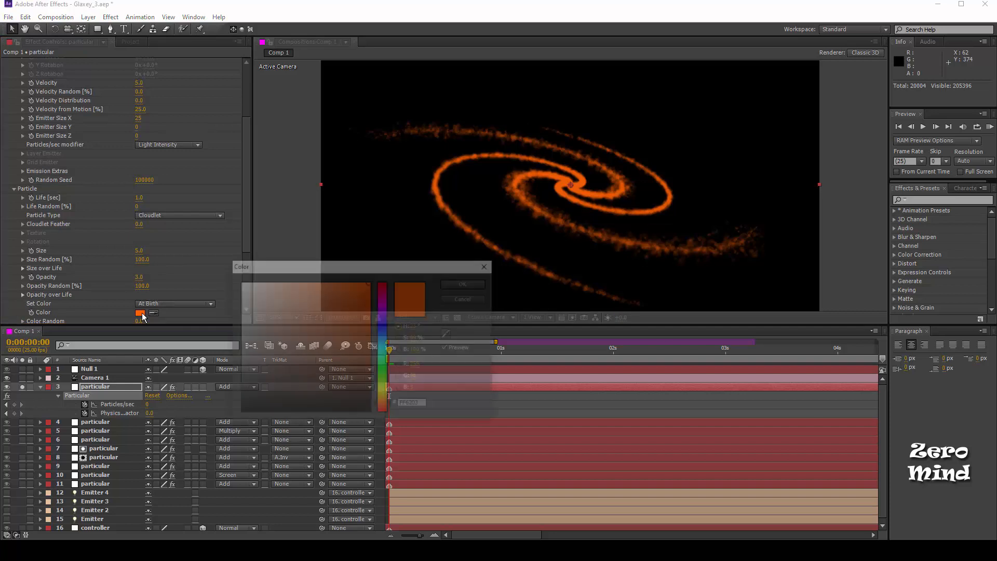
{"action": "left_click", "coordinate": [385, 409]}
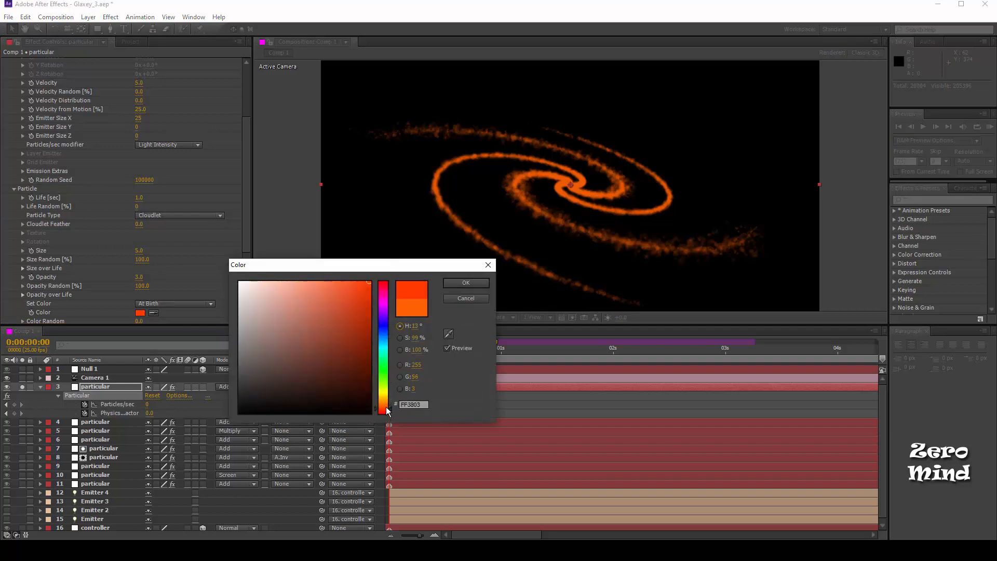
{"action": "left_click", "coordinate": [458, 283]}
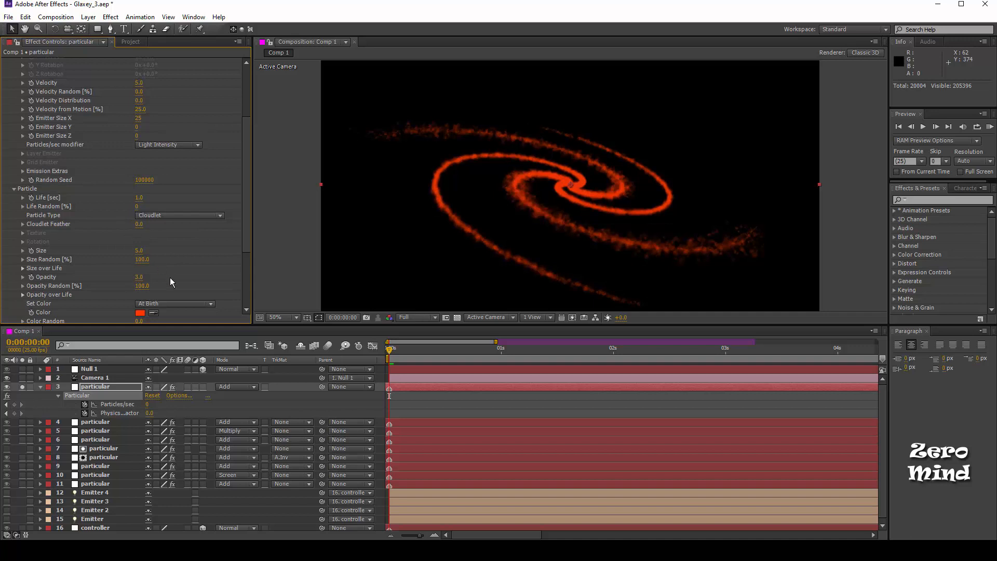
{"action": "scroll", "coordinate": [196, 267], "scroll_direction": "down", "scroll_amount": 5}
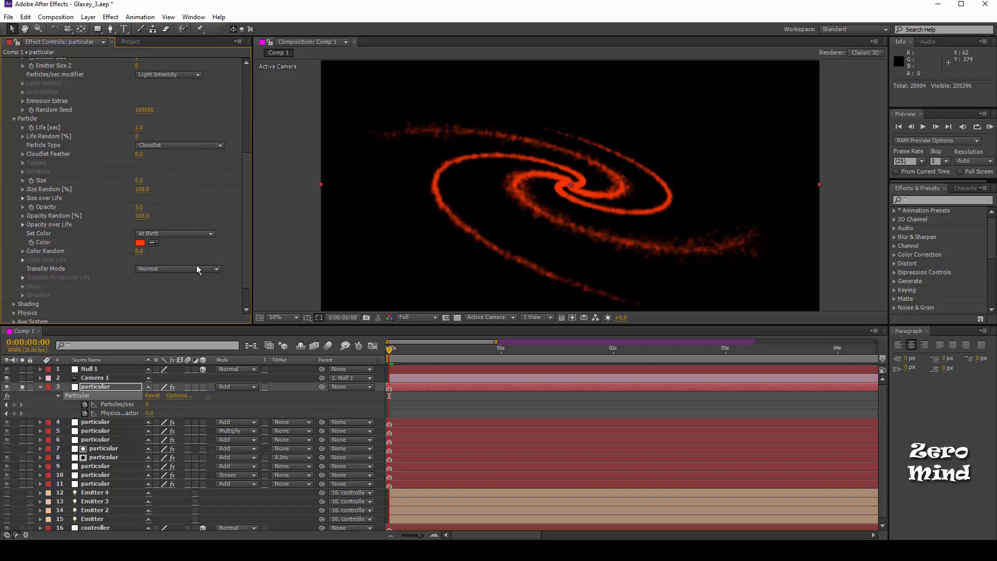
{"action": "left_click", "coordinate": [196, 269]}
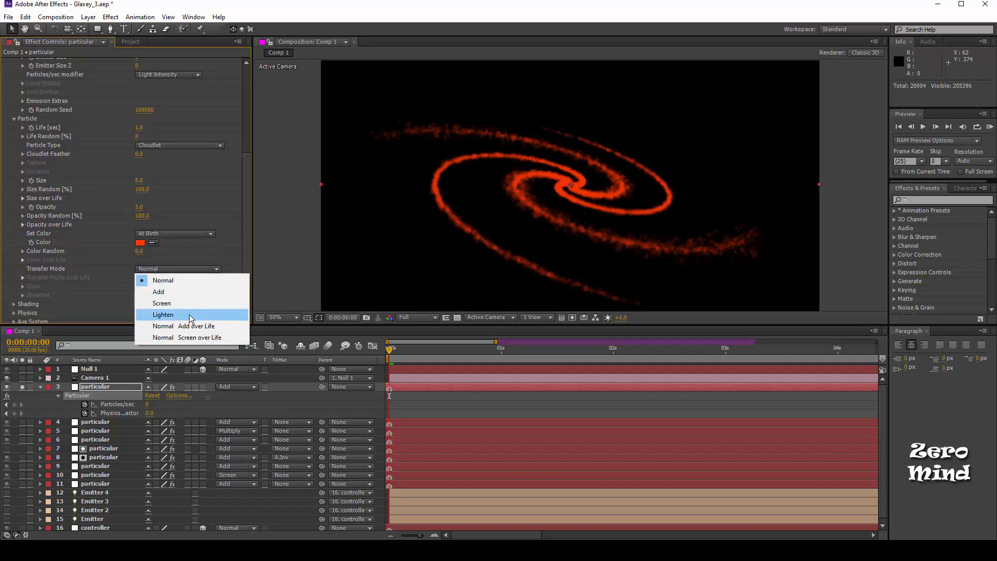
{"action": "left_click", "coordinate": [189, 304]}
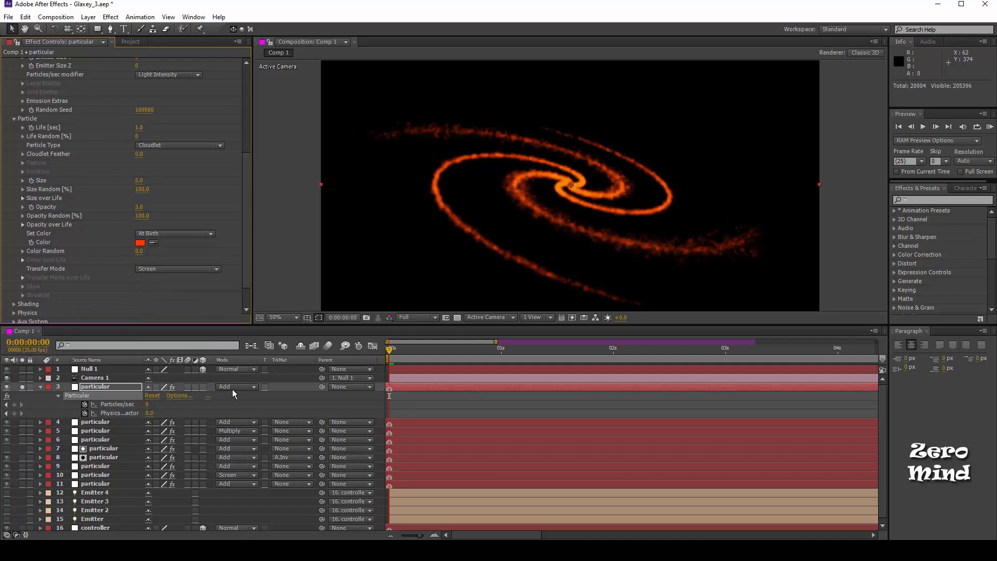
- Turn off solo on layer 3, compare the galaxy with the layer hidden and shown, and collapse its properties
{"action": "left_click", "coordinate": [23, 386]}
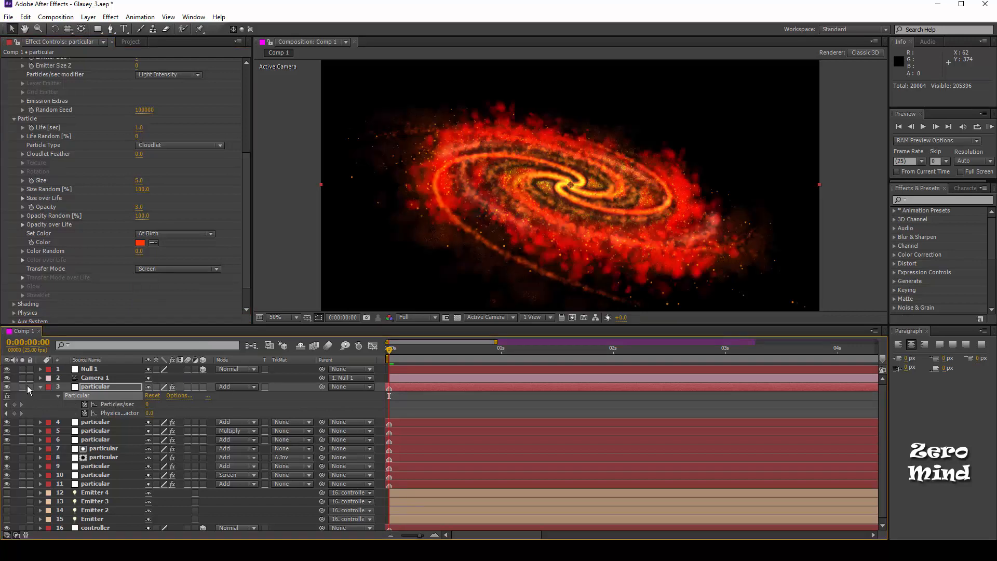
{"action": "left_click", "coordinate": [7, 386]}
{"action": "left_click", "coordinate": [7, 386]}
{"action": "left_click", "coordinate": [40, 387]}
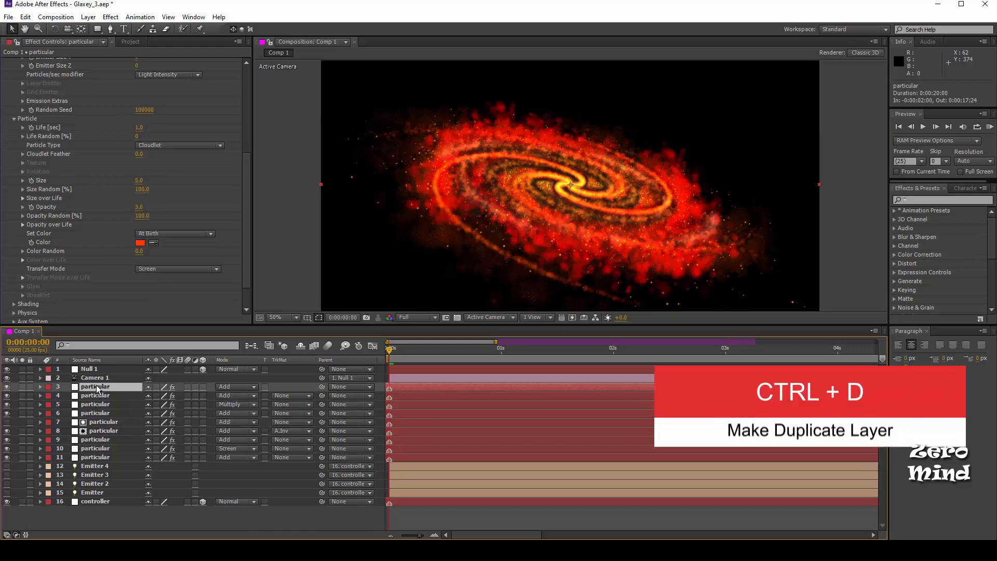
- Duplicate layer 3 and set the copy's first Particles/sec keyframe to 1000, shifting the copy one second later and back
{"action": "key", "text": "ctrl+d"}
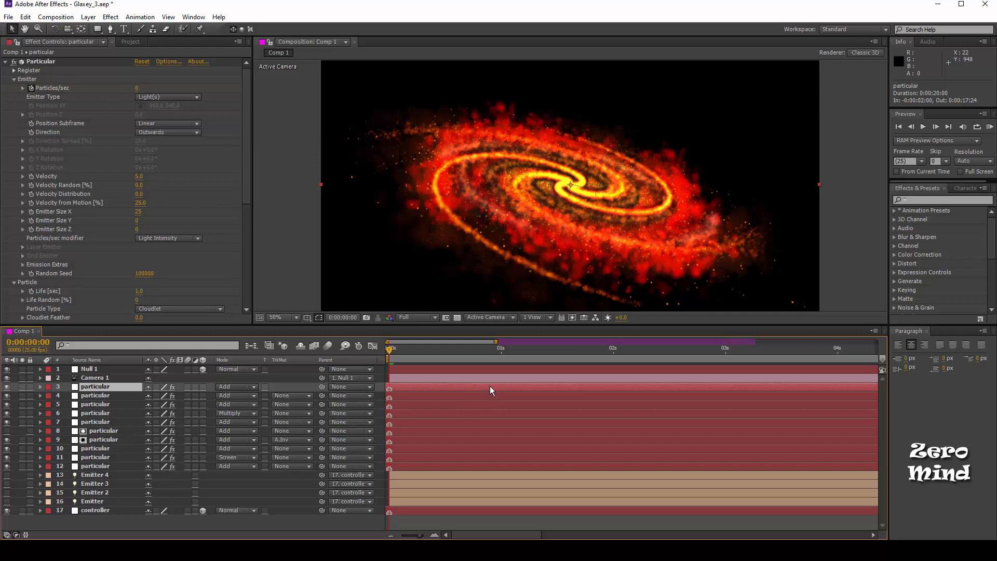
{"action": "key", "text": "u"}
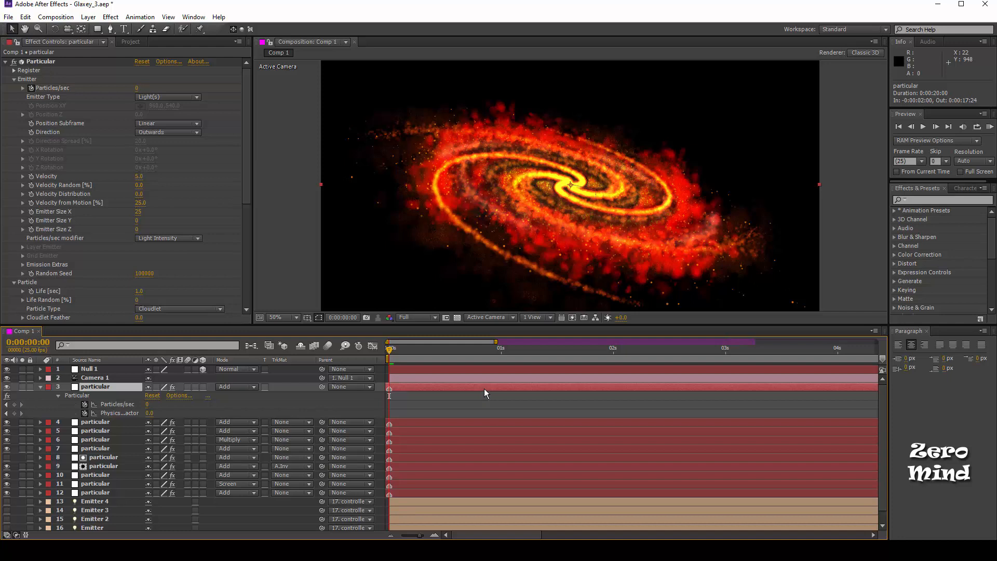
{"action": "mouse_move", "coordinate": [484, 389]}
{"action": "left_mouse_down"}
{"action": "mouse_move", "coordinate": [608, 389]}
{"action": "mouse_move", "coordinate": [596, 394]}
{"action": "left_mouse_up"}
{"action": "left_click", "coordinate": [145, 90]}
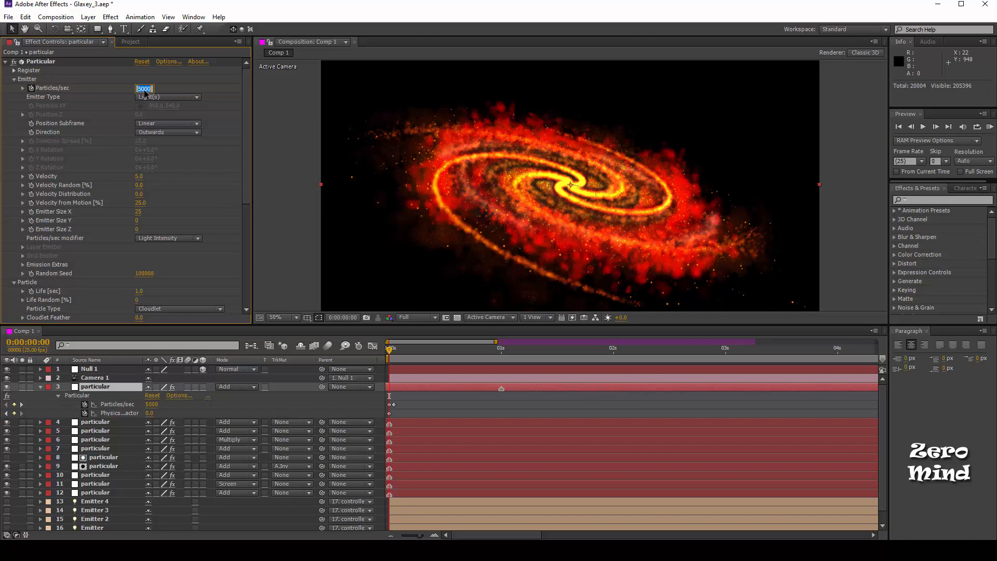
{"action": "type", "text": "10000"}
{"action": "key", "text": "Return"}
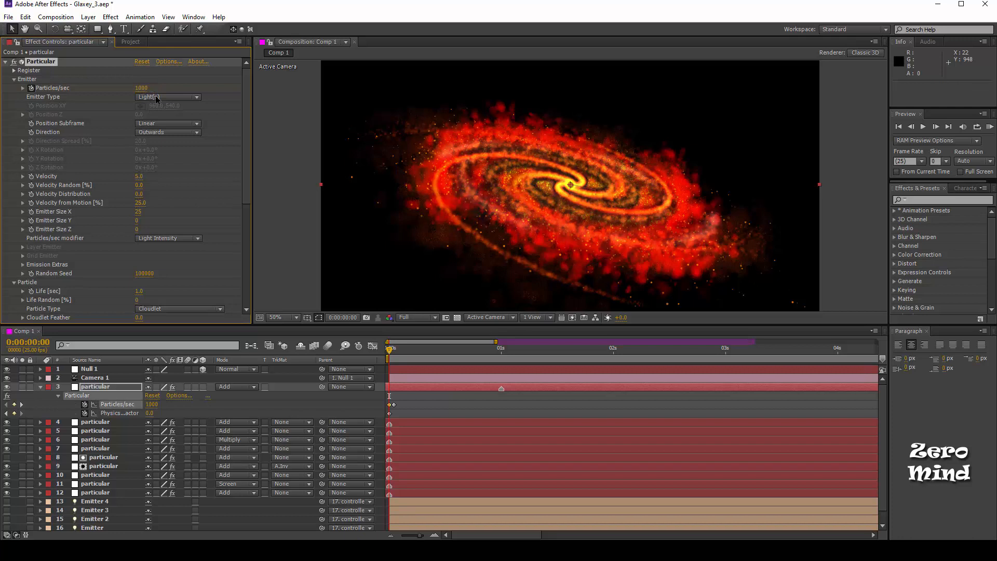
{"action": "left_click_drag", "start_coordinate": [465, 388], "coordinate": [410, 398]}
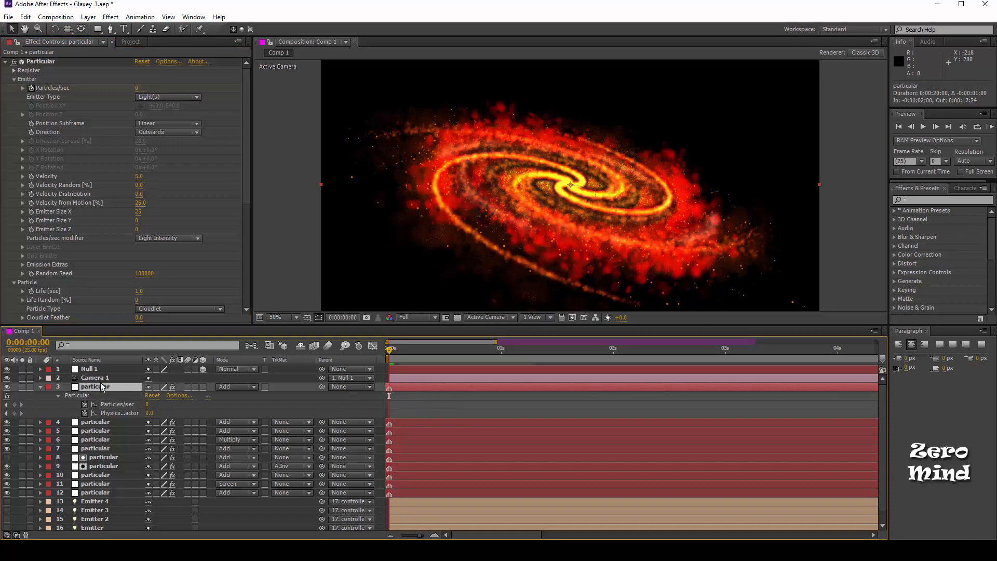
- Solo the duplicated layer 3 and set its emitter Velocity to 1 and Velocity from Motion to 5%
{"action": "left_click", "coordinate": [23, 387]}
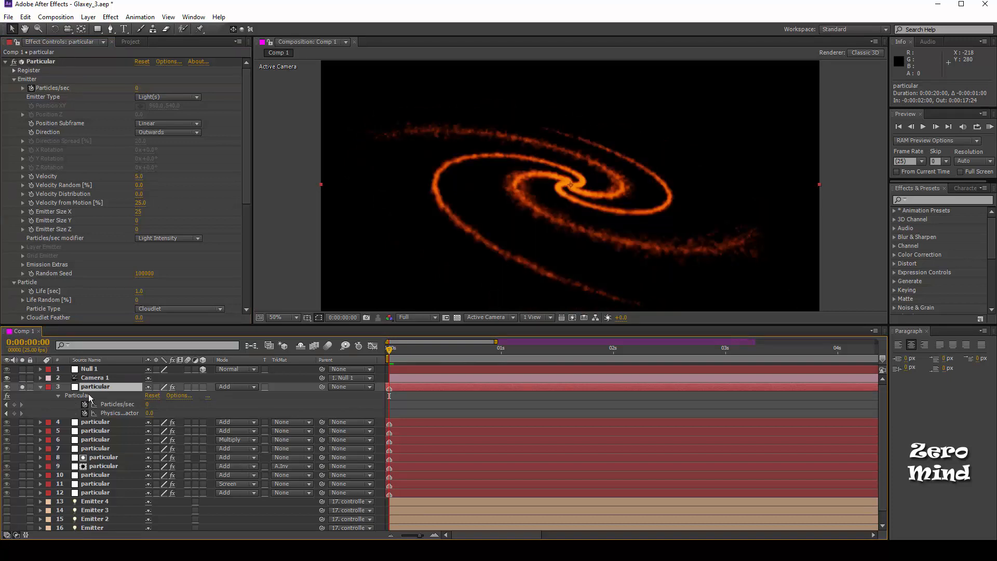
{"action": "left_click", "coordinate": [139, 177]}
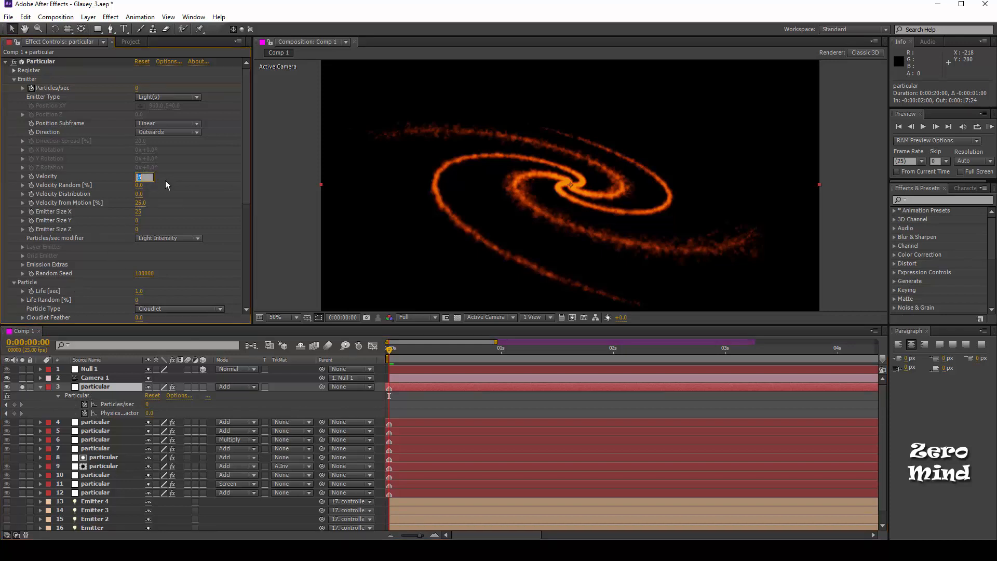
{"action": "type", "text": "1"}
{"action": "key", "text": "Return"}
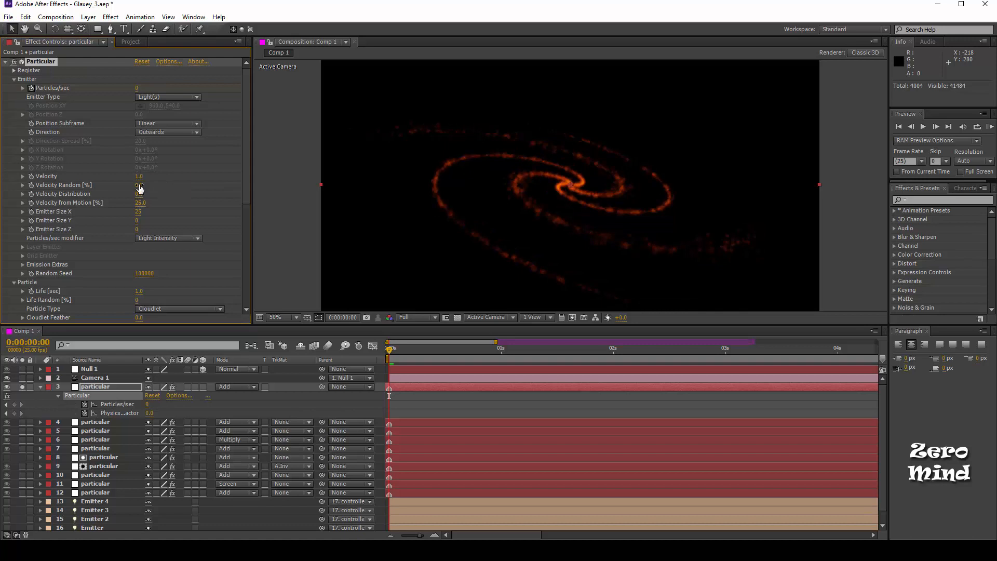
{"action": "left_click", "coordinate": [139, 204]}
{"action": "type", "text": "5"}
{"action": "key", "text": "Return"}
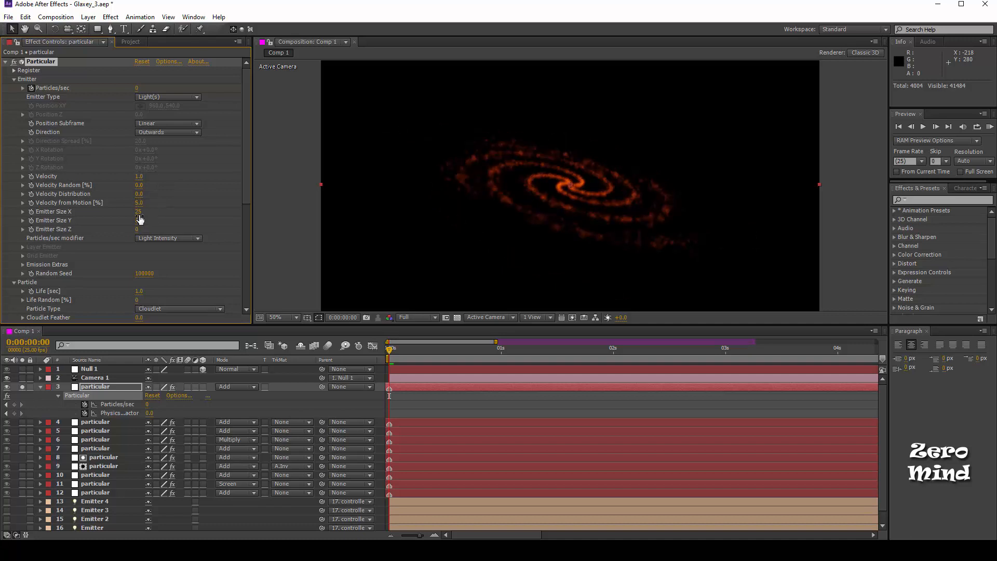
- Set the duplicated layer's Emitter Size Y to 25 and its particle Life to 15 seconds
{"action": "left_click", "coordinate": [138, 212]}
{"action": "left_click", "coordinate": [137, 220]}
{"action": "type", "text": "25"}
{"action": "key", "text": "Return"}
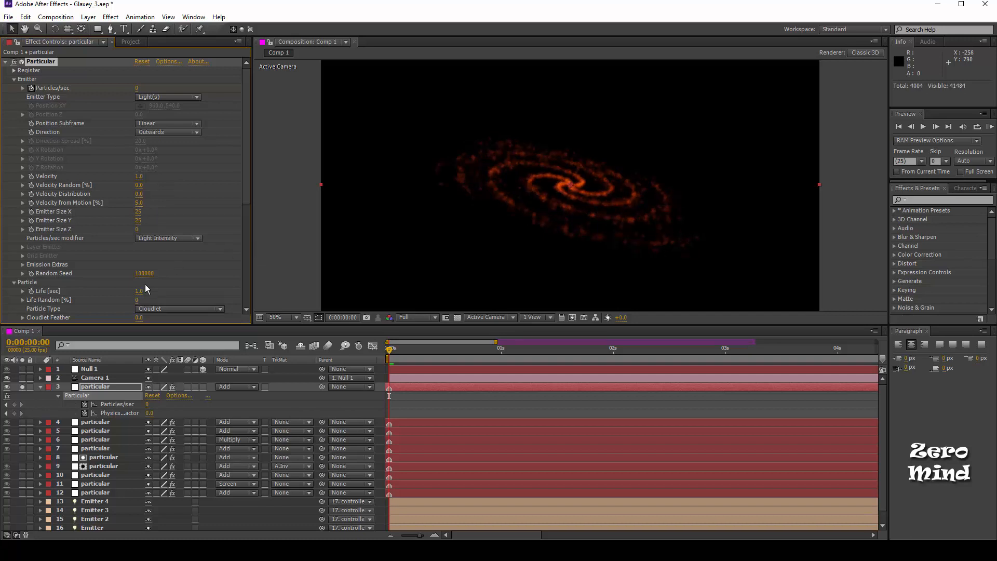
{"action": "scroll", "coordinate": [146, 285], "scroll_direction": "down", "scroll_amount": 1}
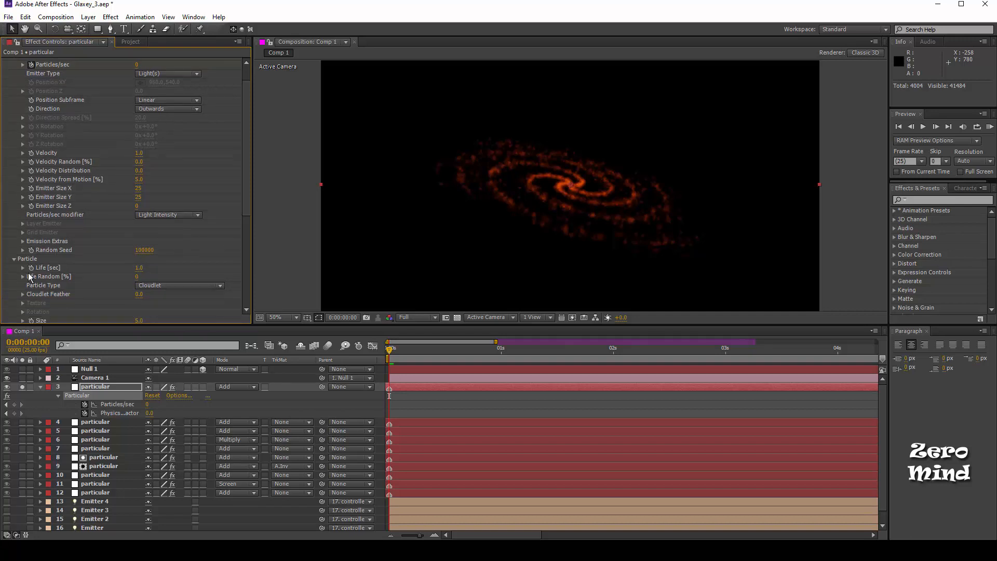
{"action": "left_click", "coordinate": [138, 267]}
{"action": "type", "text": "15"}
{"action": "key", "text": "Return"}
- Change the duplicated layer's Particle Type to Star (No DOF)
{"action": "scroll", "coordinate": [192, 235], "scroll_direction": "down", "scroll_amount": 2}
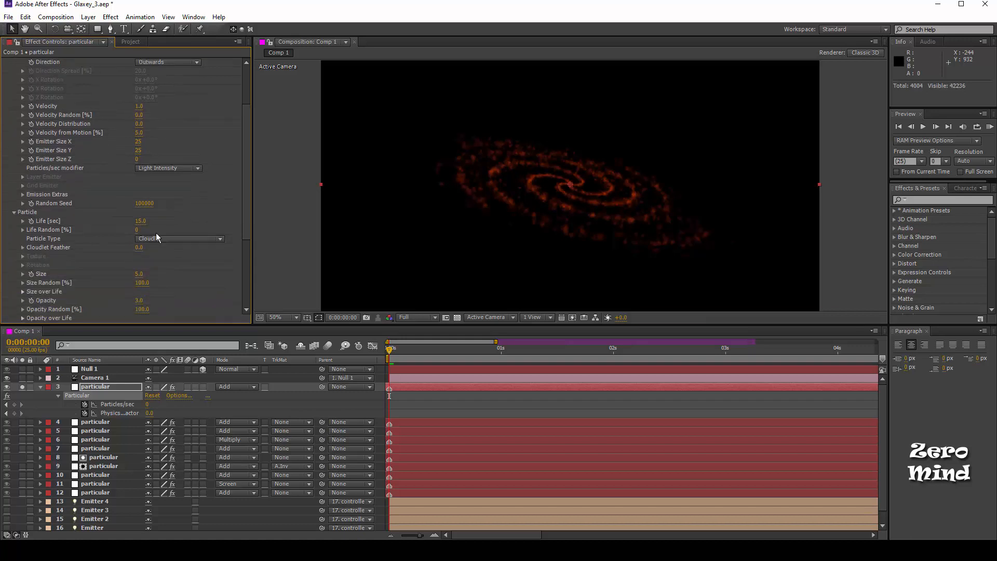
{"action": "left_click", "coordinate": [163, 237]}
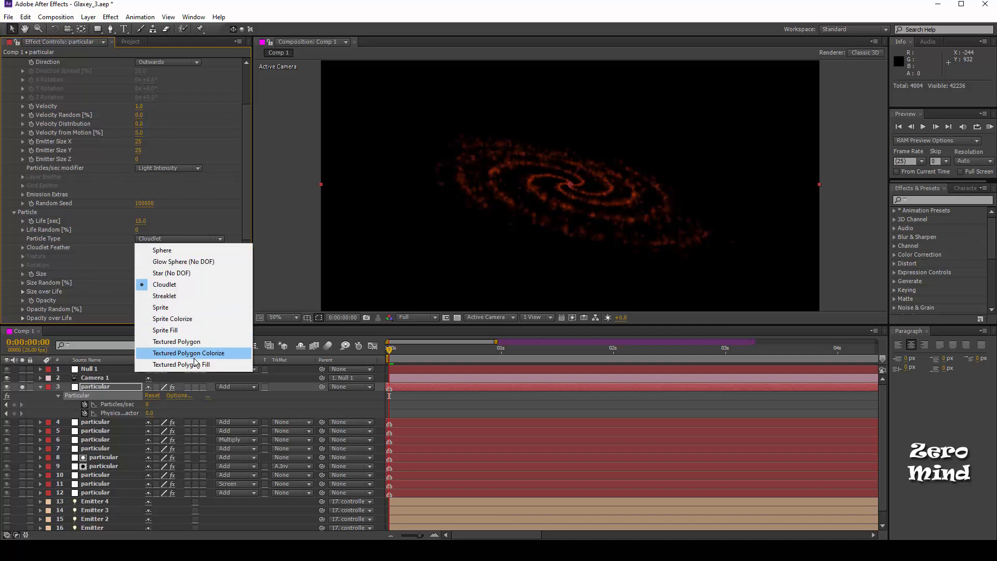
{"action": "left_click", "coordinate": [186, 273]}
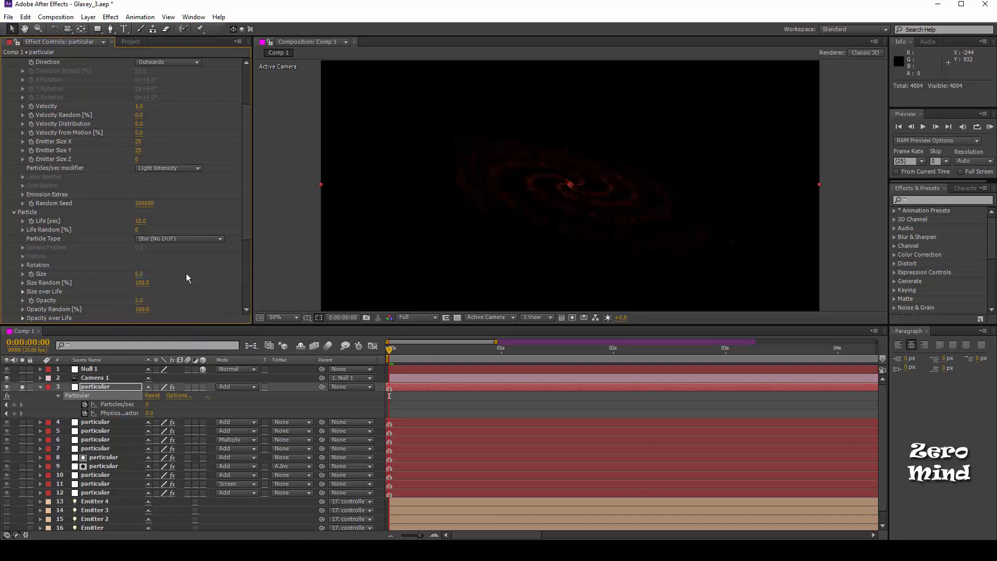
- Set the star particles' Size to 0.8 and their Opacity to 100
{"action": "left_click", "coordinate": [140, 275]}
{"action": "type", "text": "0.8"}
{"action": "type", "text": "5"}
{"action": "key", "text": "Return"}
{"action": "left_click", "coordinate": [143, 272]}
{"action": "type", "text": "0.8"}
{"action": "key", "text": "Return"}
{"action": "left_click", "coordinate": [139, 302]}
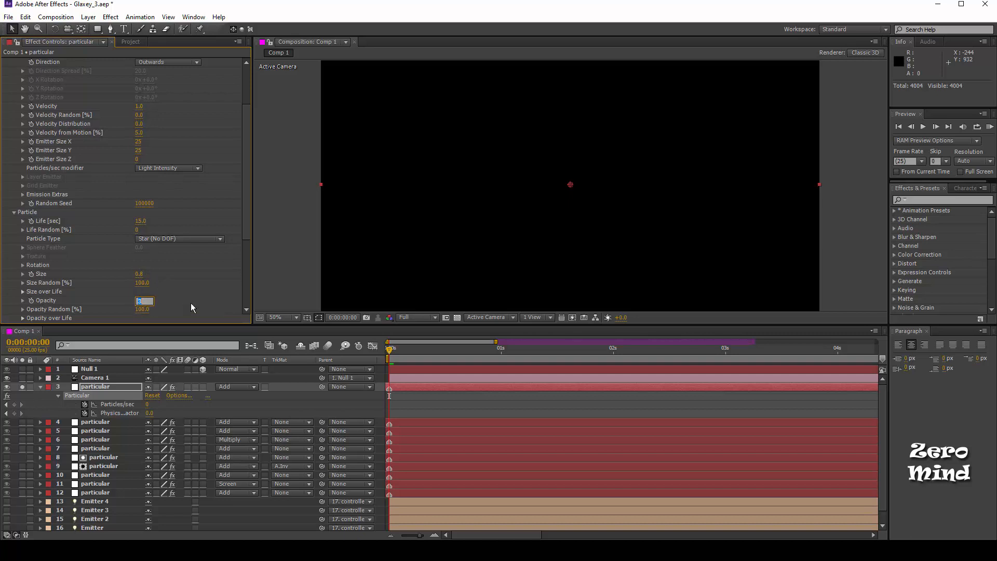
{"action": "key", "text": "Return"}
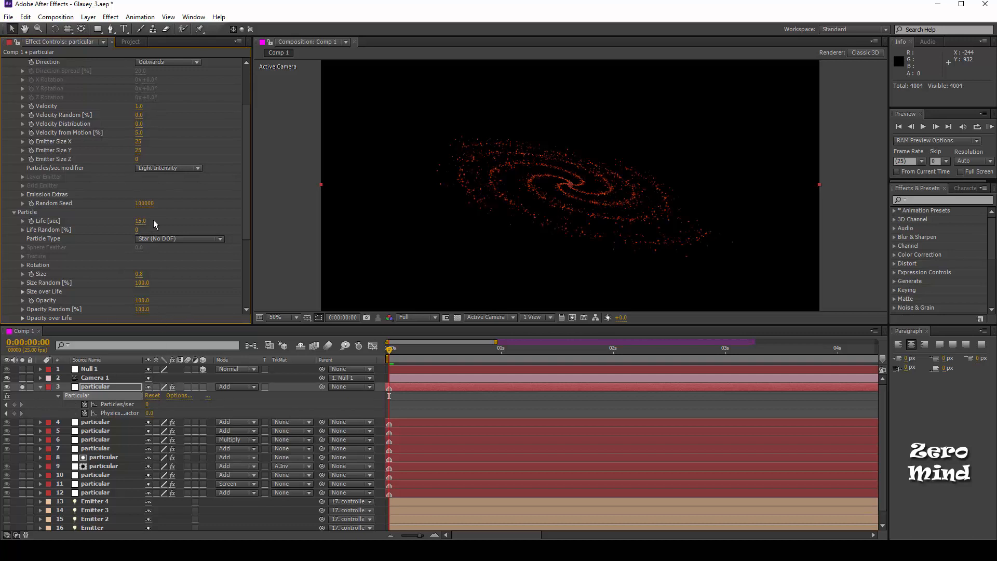
- Set the star particles' Color to orange FF6E03, then unsolo and collapse the star layer
{"action": "scroll", "coordinate": [156, 222], "scroll_direction": "down", "scroll_amount": 3}
{"action": "left_click", "coordinate": [142, 242]}
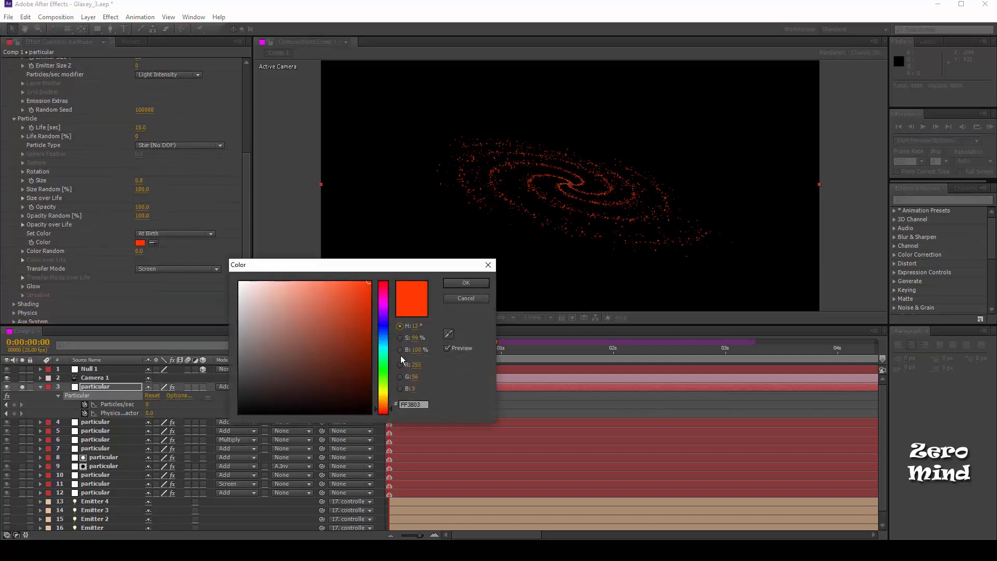
{"action": "left_click", "coordinate": [386, 403]}
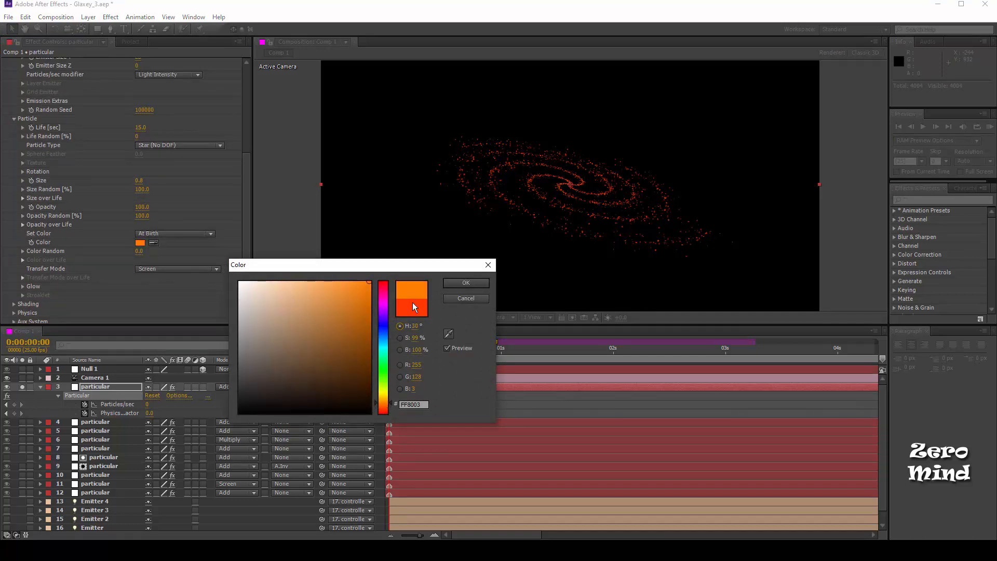
{"action": "left_click_drag", "start_coordinate": [379, 397], "coordinate": [384, 392]}
{"action": "left_click_drag", "start_coordinate": [386, 396], "coordinate": [384, 404]}
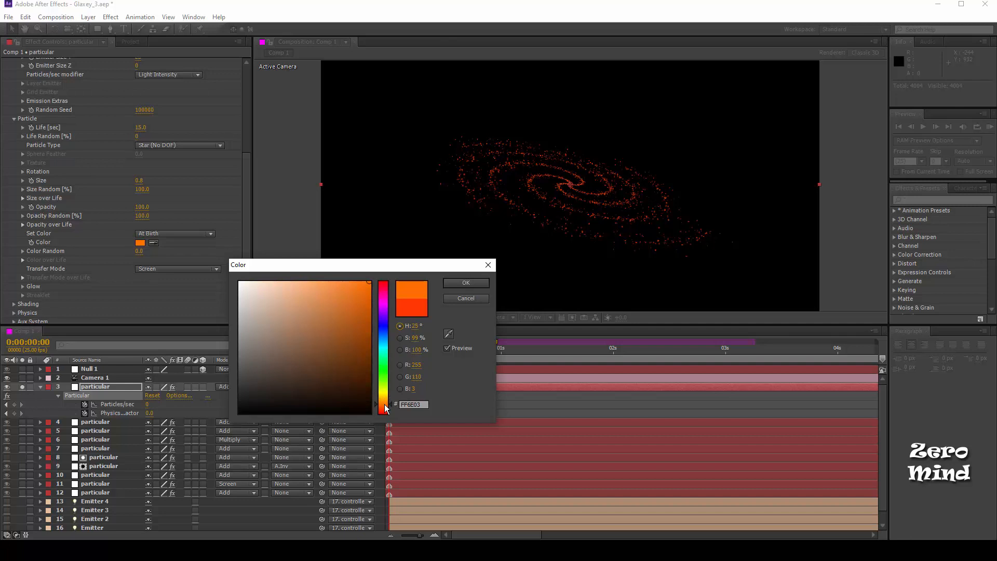
{"action": "left_click", "coordinate": [466, 283]}
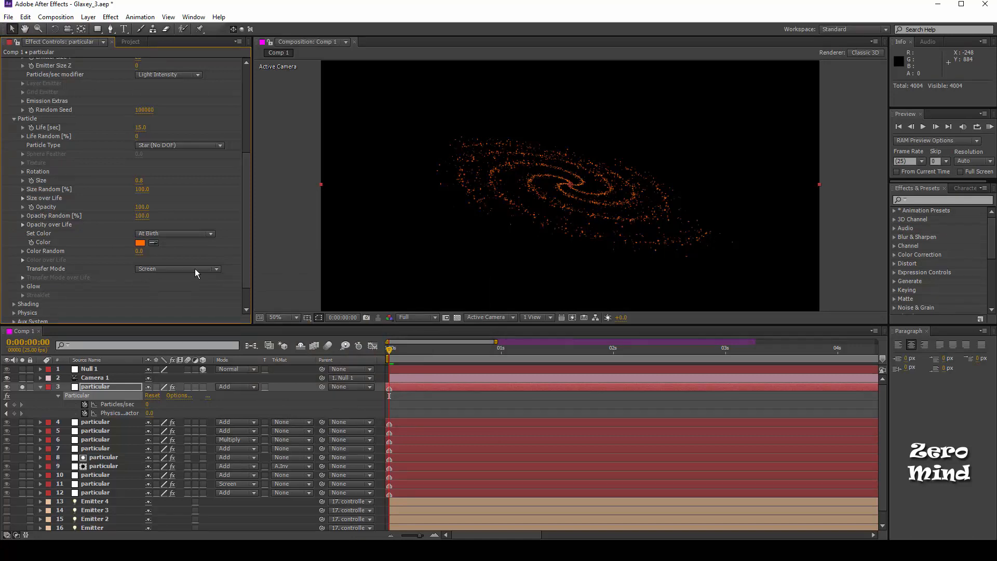
{"action": "left_click", "coordinate": [20, 386]}
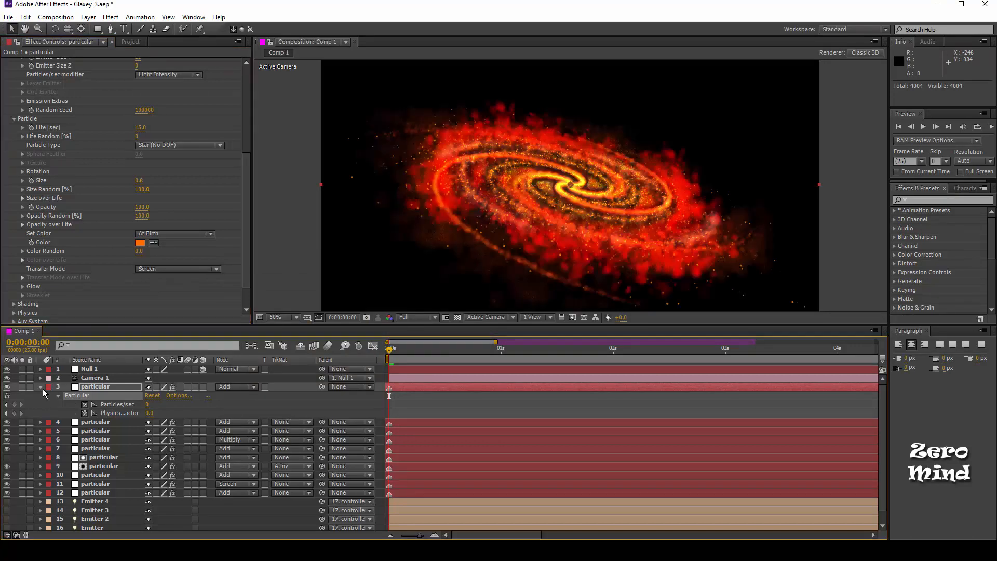
{"action": "left_click", "coordinate": [41, 386]}
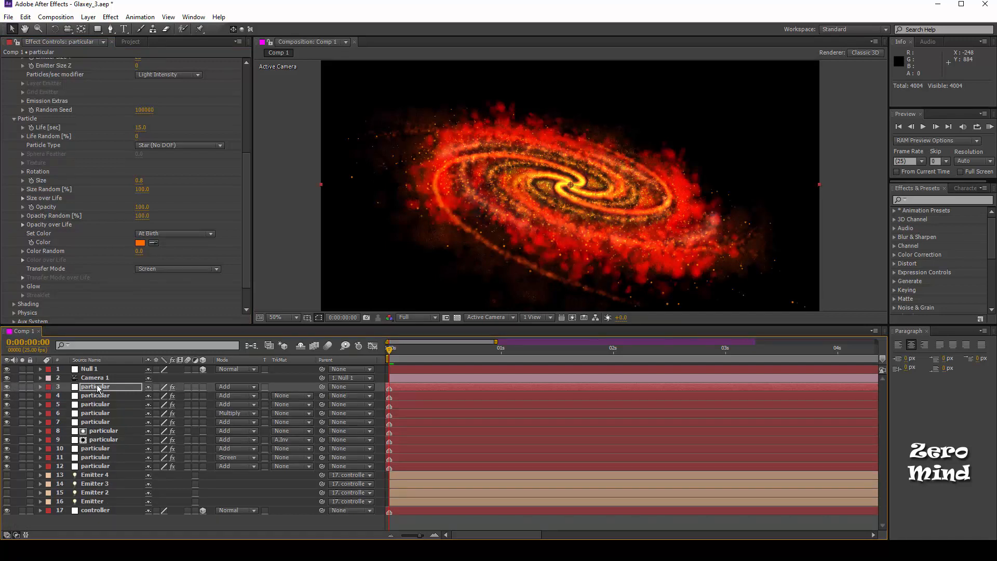
- Create a Point light named flair and place it in the layer stack directly below Camera 1
{"action": "key", "text": "ctrl+alt+shift+l"}
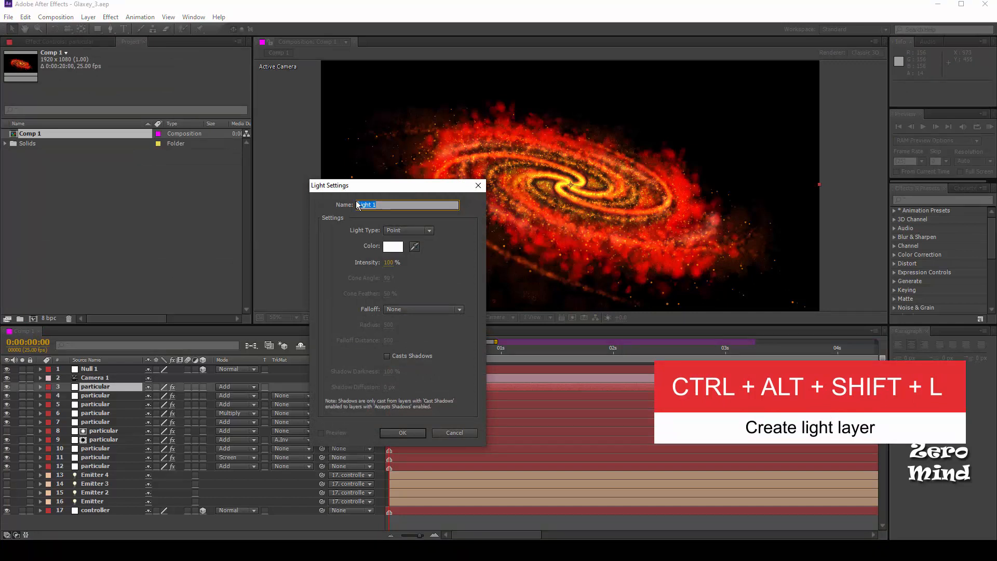
{"action": "type", "text": "flair"}
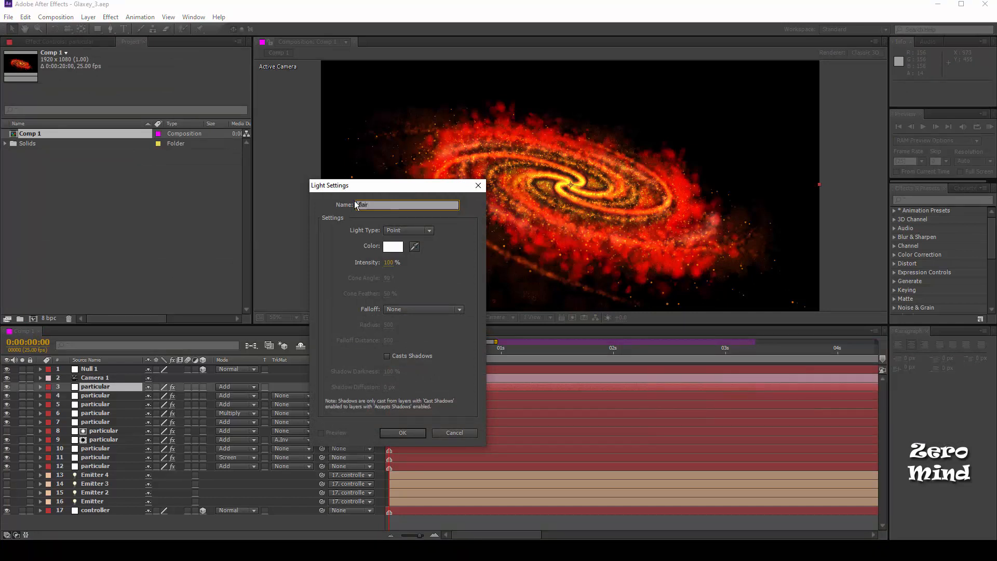
{"action": "left_click", "coordinate": [416, 432]}
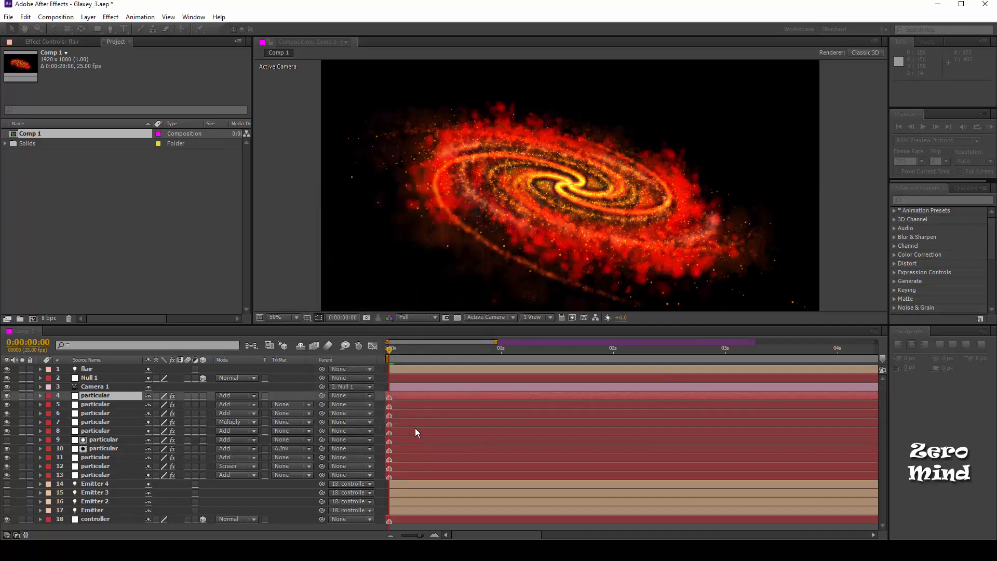
{"action": "left_click_drag", "start_coordinate": [109, 370], "coordinate": [111, 393]}
- Set the flair light's Position to 960, 540, 0
{"action": "key", "text": "p"}
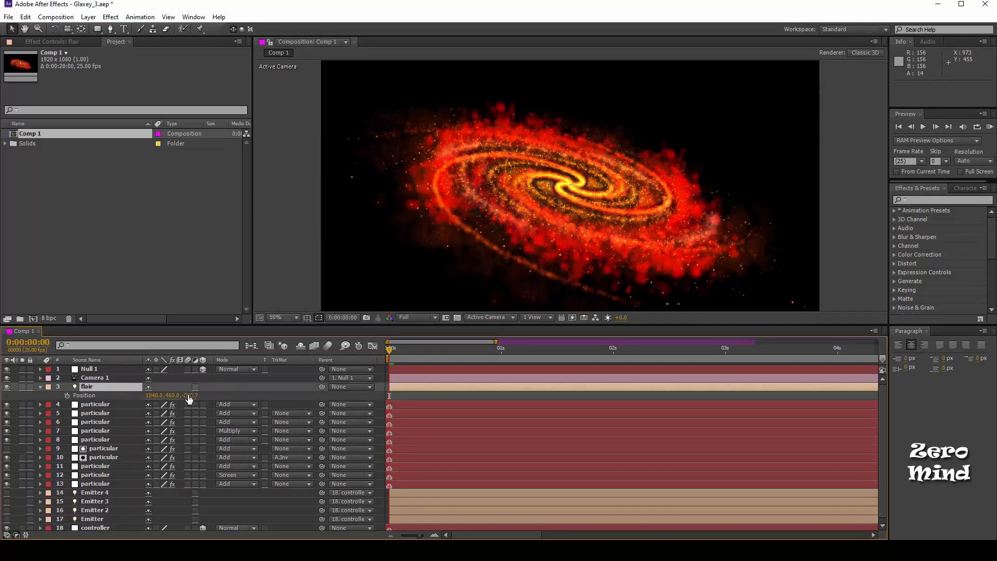
{"action": "scroll", "coordinate": [614, 132], "scroll_direction": "down", "scroll_amount": 2}
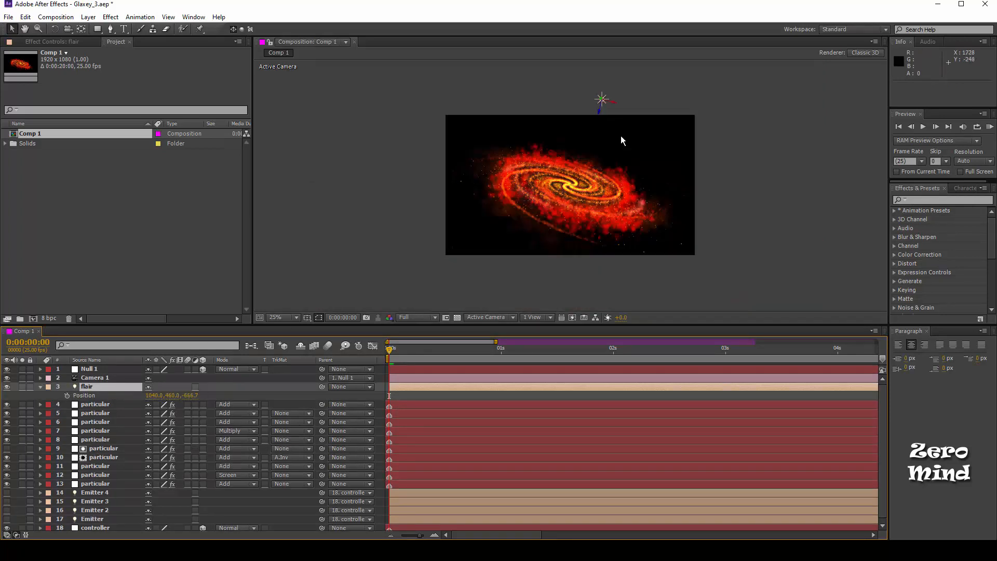
{"action": "left_click", "coordinate": [159, 395]}
{"action": "type", "text": "960"}
{"action": "key", "text": "Return"}
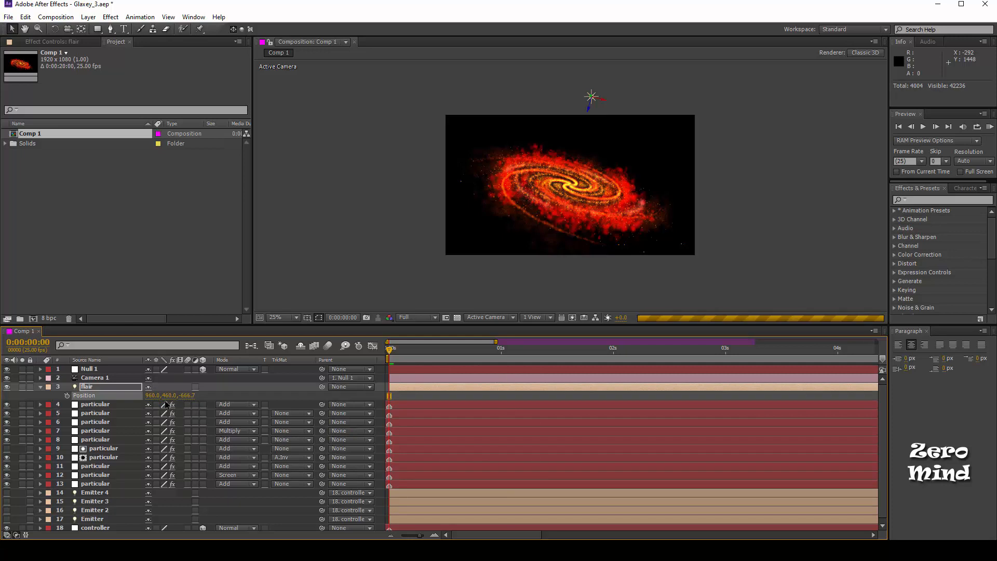
{"action": "left_click", "coordinate": [402, 394]}
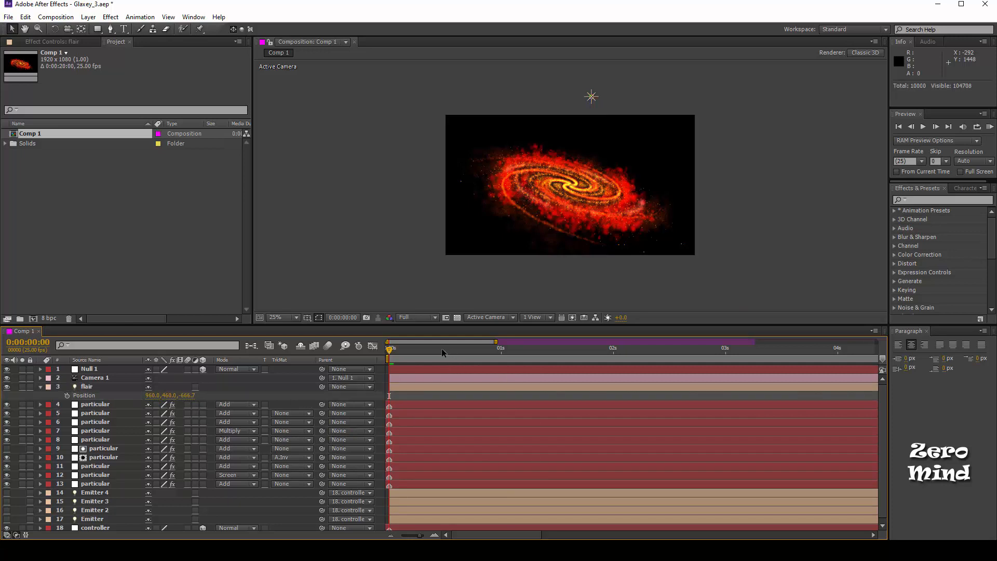
{"action": "left_click", "coordinate": [171, 397]}
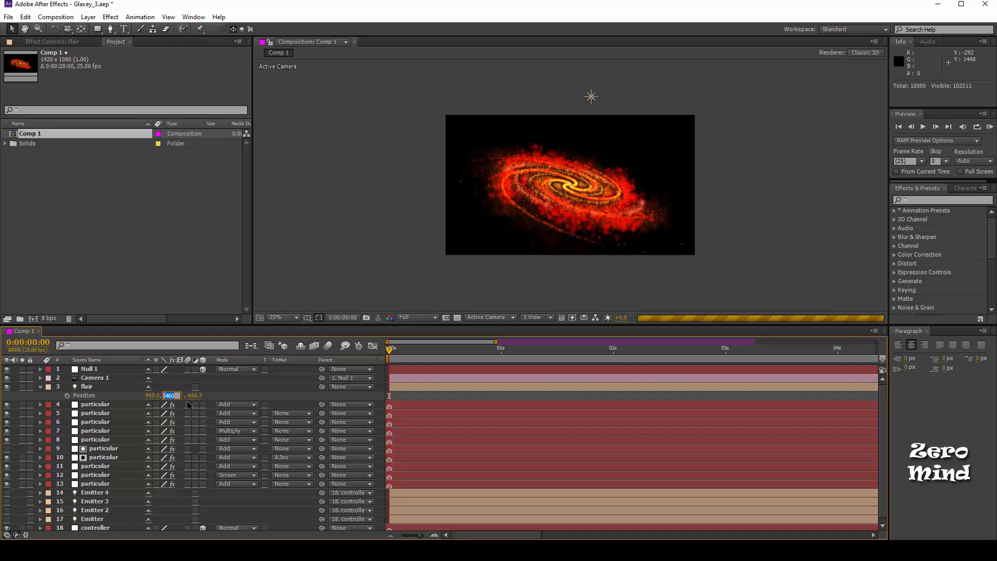
{"action": "type", "text": "540"}
{"action": "key", "text": "Return"}
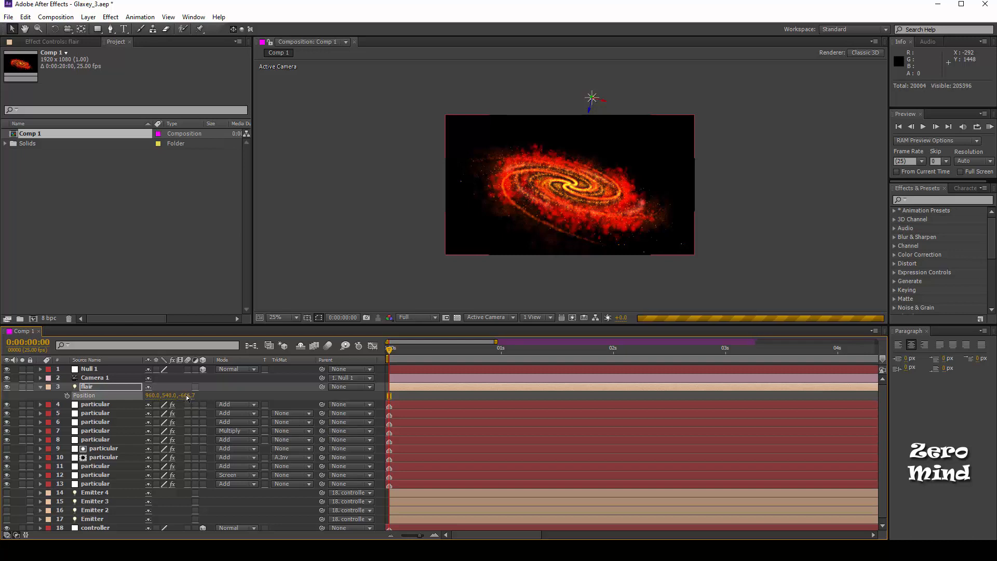
{"action": "left_click", "coordinate": [188, 397]}
{"action": "type", "text": "0"}
{"action": "key", "text": "Return"}
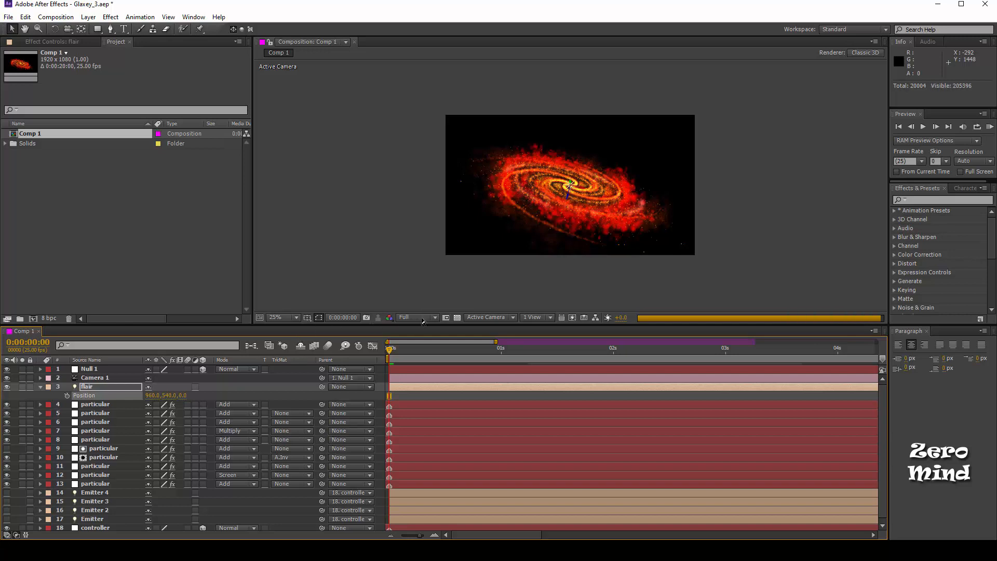
- Fine-tune the flair light's Z position to 0.5 at the galaxy's centre and collapse its properties
{"action": "key", "text": "period"}
{"action": "key", "text": "period"}
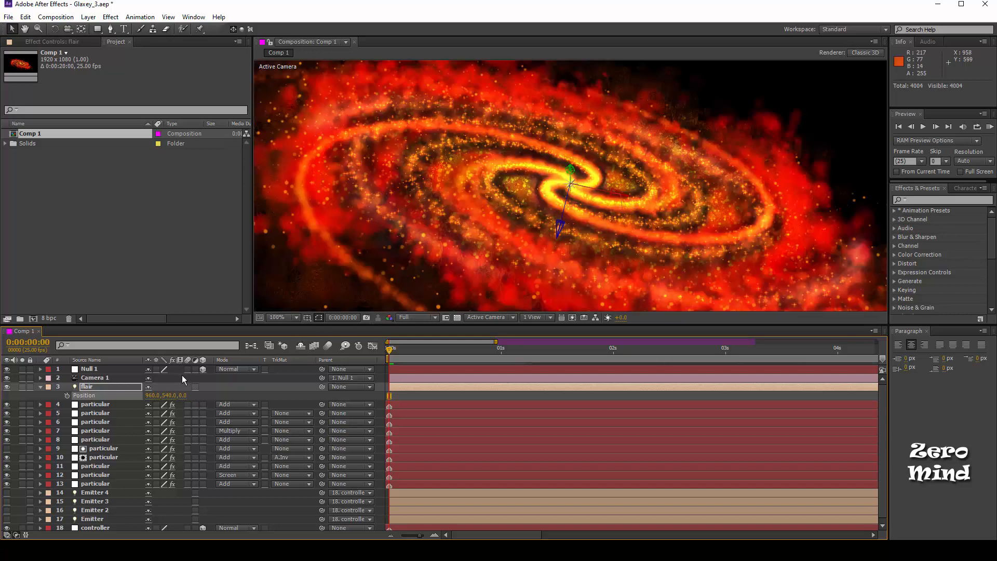
{"action": "left_click_drag", "start_coordinate": [186, 395], "coordinate": [190, 397]}
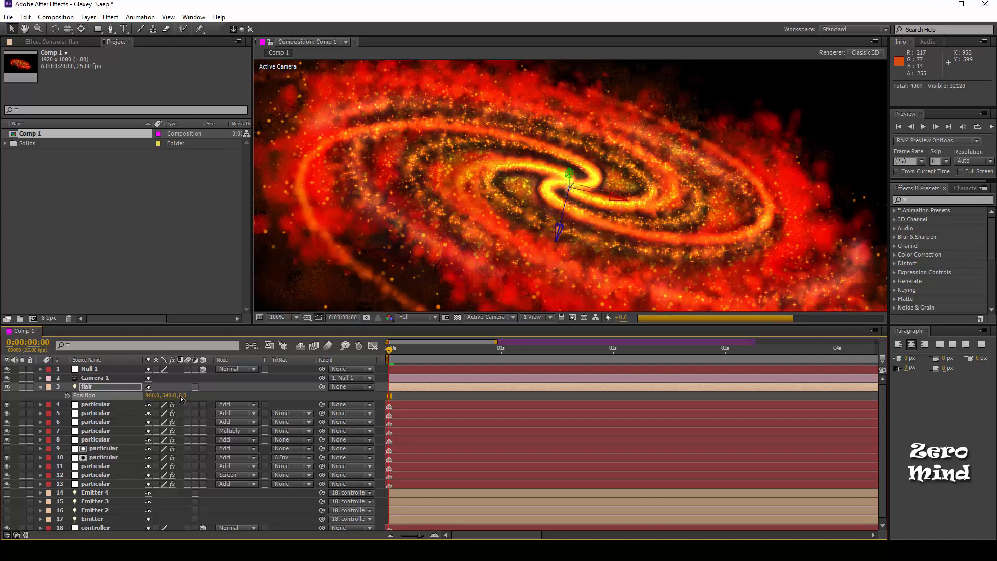
{"action": "left_click", "coordinate": [182, 397]}
{"action": "type", "text": "0."}
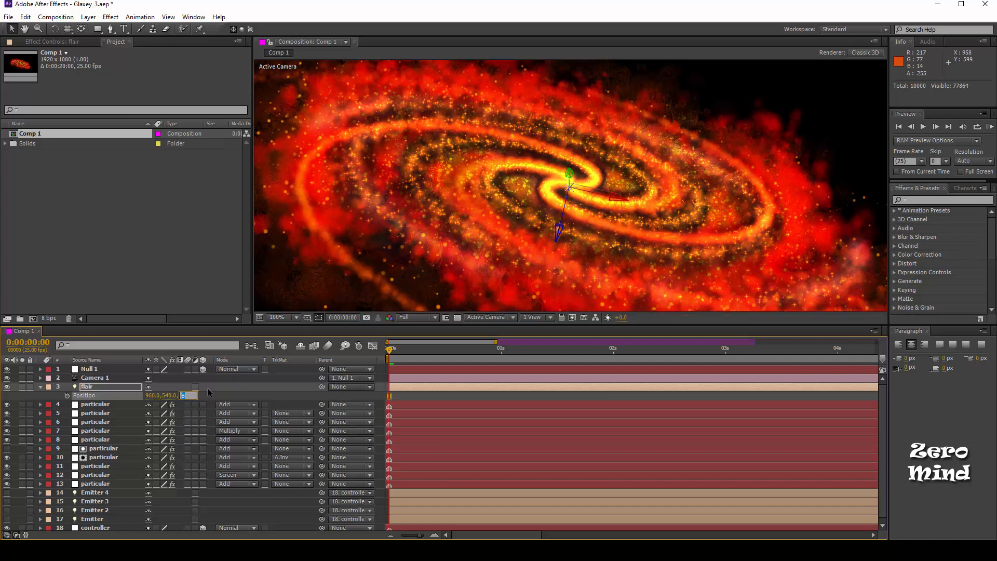
{"action": "type", "text": "5"}
{"action": "key", "text": "Return"}
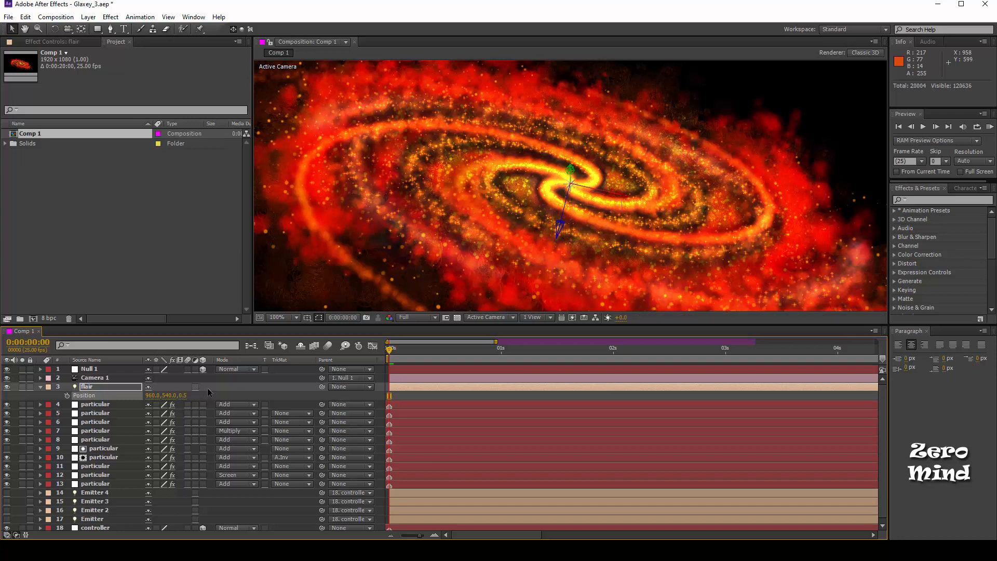
{"action": "left_click", "coordinate": [41, 387]}
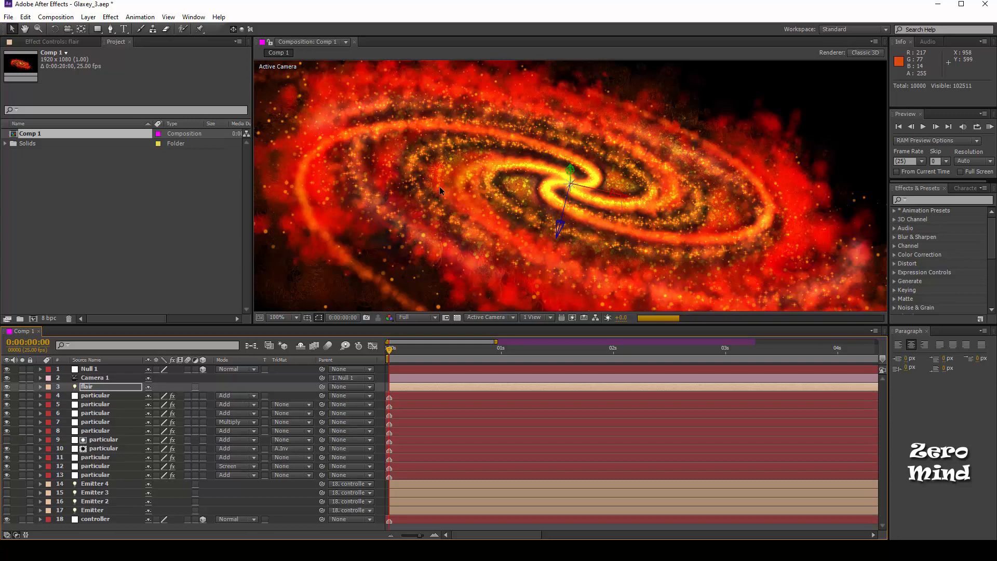
- Lower the composition's preview resolution to Quarter
{"action": "scroll", "coordinate": [440, 190], "scroll_direction": "down", "scroll_amount": 2}
{"action": "left_click", "coordinate": [434, 317]}
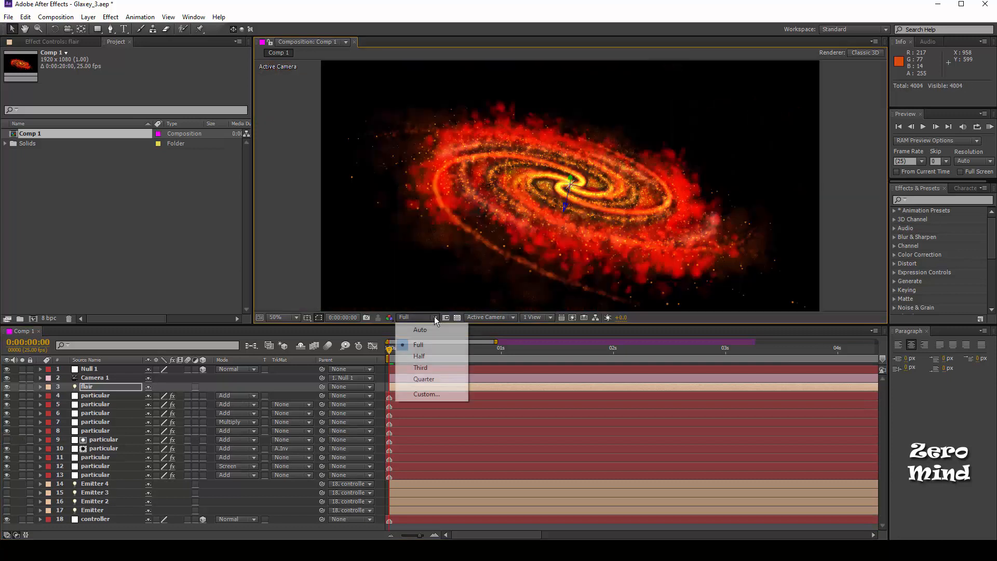
{"action": "left_click", "coordinate": [428, 378]}
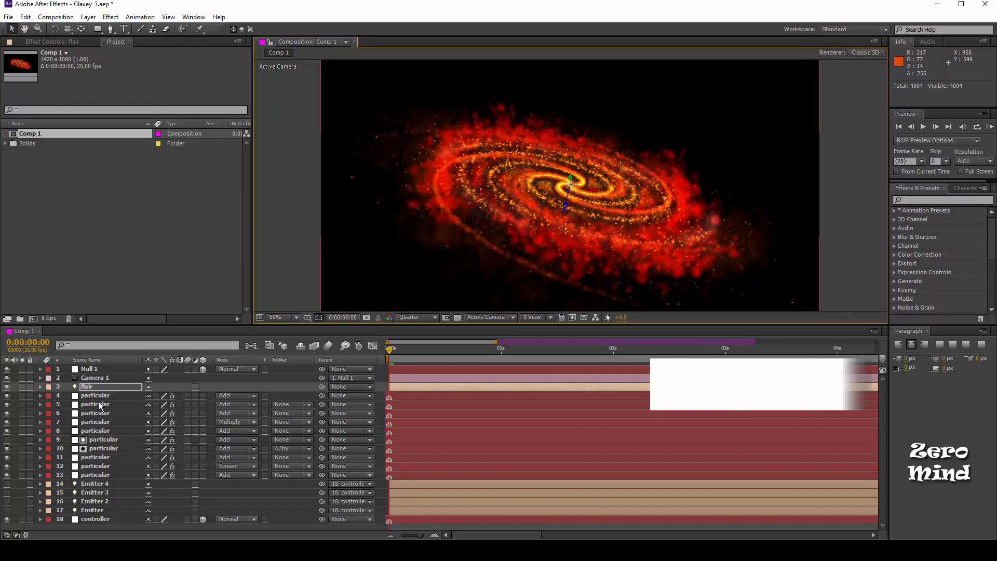
- Create a white 1920 x 1080 px solid named flair and apply the Optical Flares effect to it
{"action": "key", "text": "ctrl+y"}
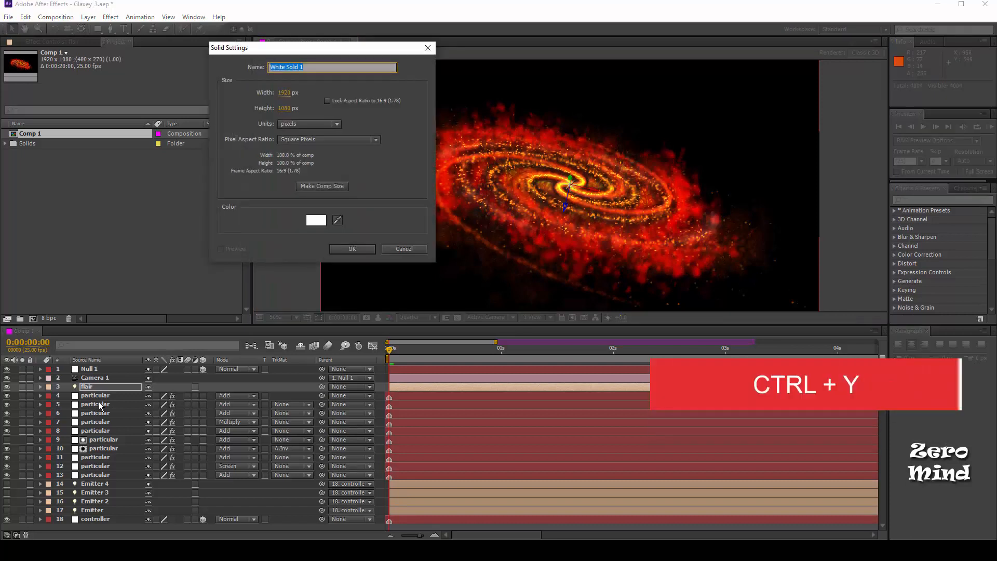
{"action": "type", "text": "flair"}
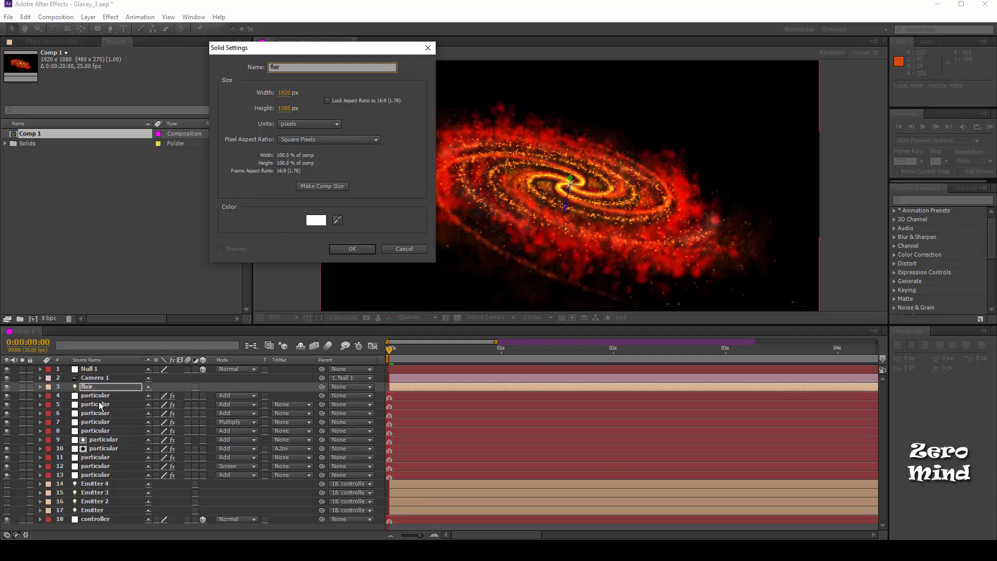
{"action": "key", "text": "Return"}
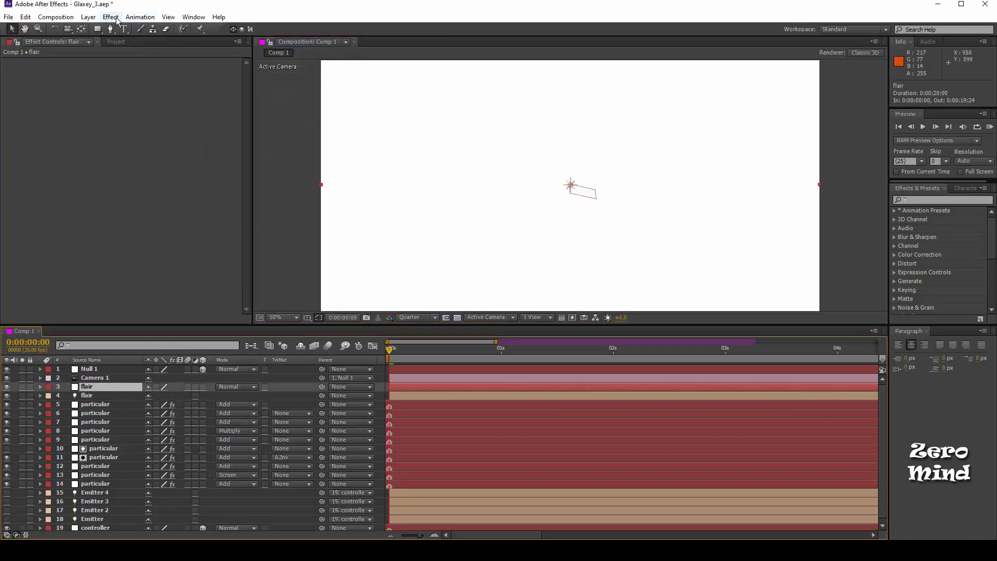
{"action": "left_click", "coordinate": [110, 17]}
{"action": "mouse_move", "coordinate": [180, 329]}
{"action": "left_click", "coordinate": [290, 343]}
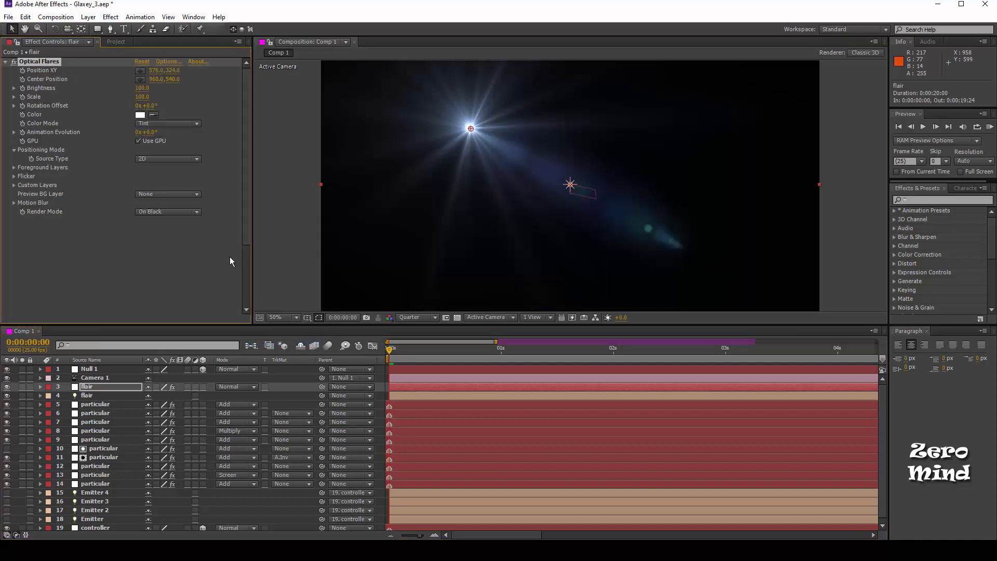
- Set the Optical Flares Brightness to 50 and its positioning Source Type to Track Lights
{"action": "left_click", "coordinate": [139, 90]}
{"action": "type", "text": "50"}
{"action": "key", "text": "Return"}
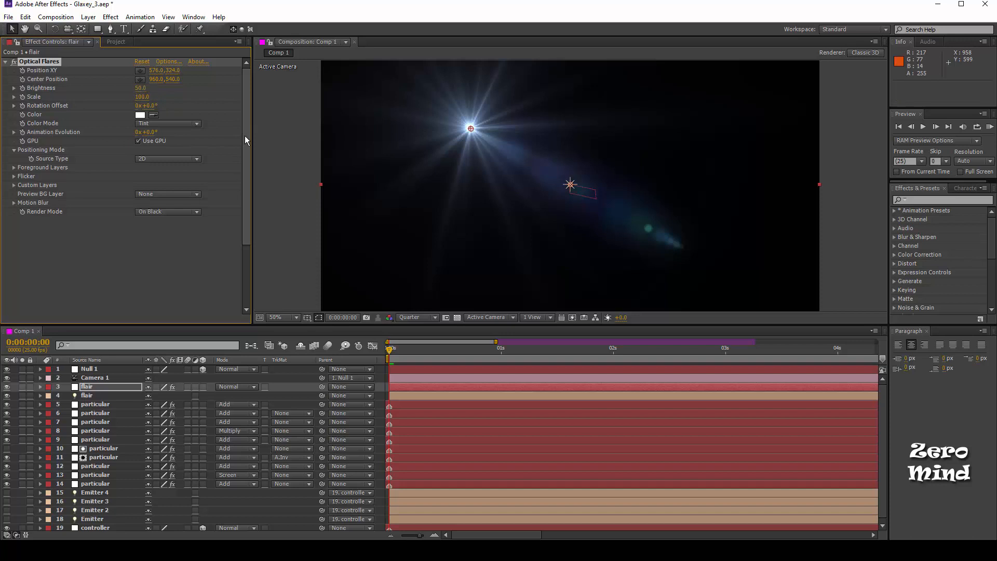
{"action": "left_click", "coordinate": [169, 158]}
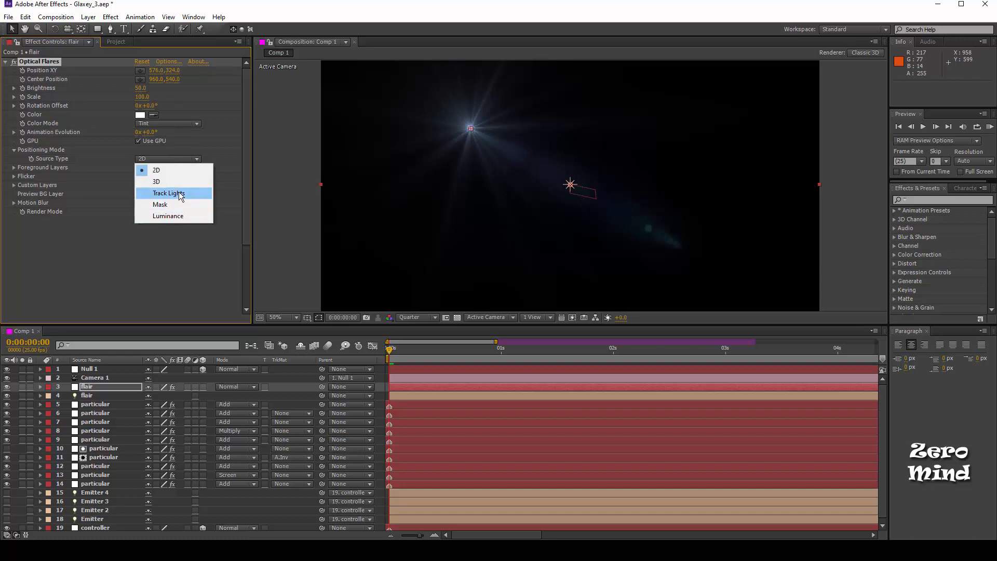
{"action": "left_click", "coordinate": [171, 193]}
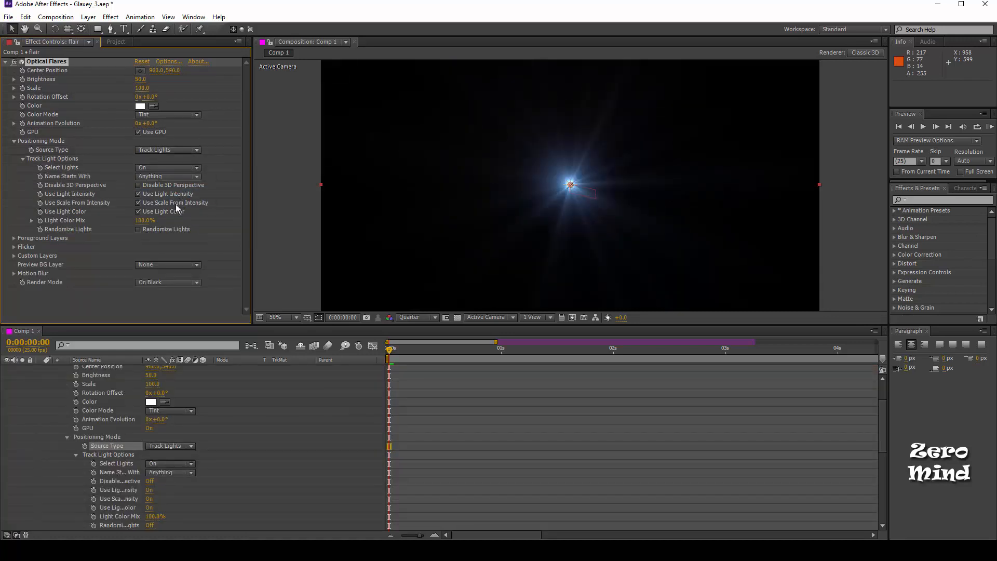
- Tint the optical flare red by setting its Color to FB0000
{"action": "left_click", "coordinate": [140, 106]}
{"action": "left_click_drag", "start_coordinate": [328, 309], "coordinate": [369, 284]}
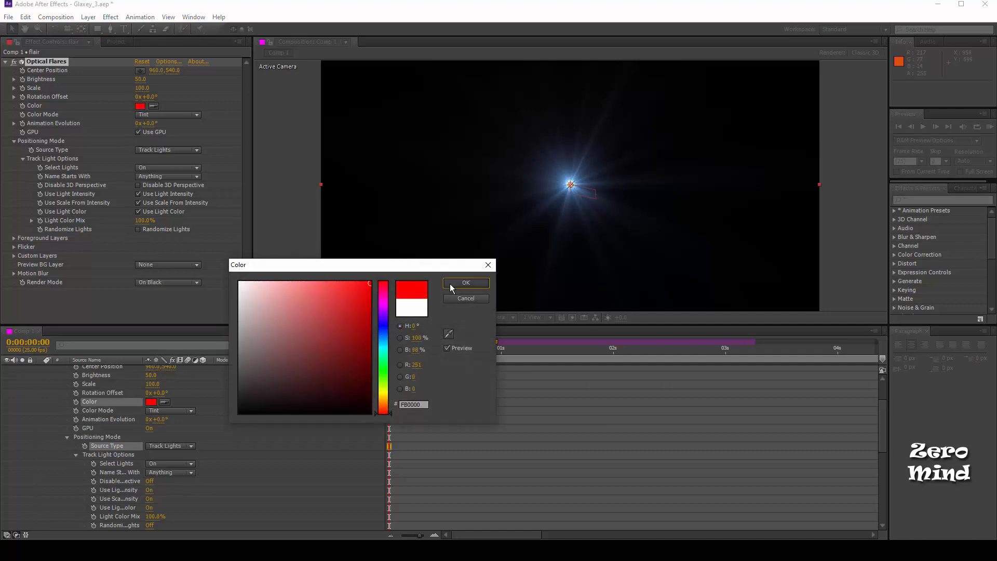
{"action": "left_click", "coordinate": [449, 284]}
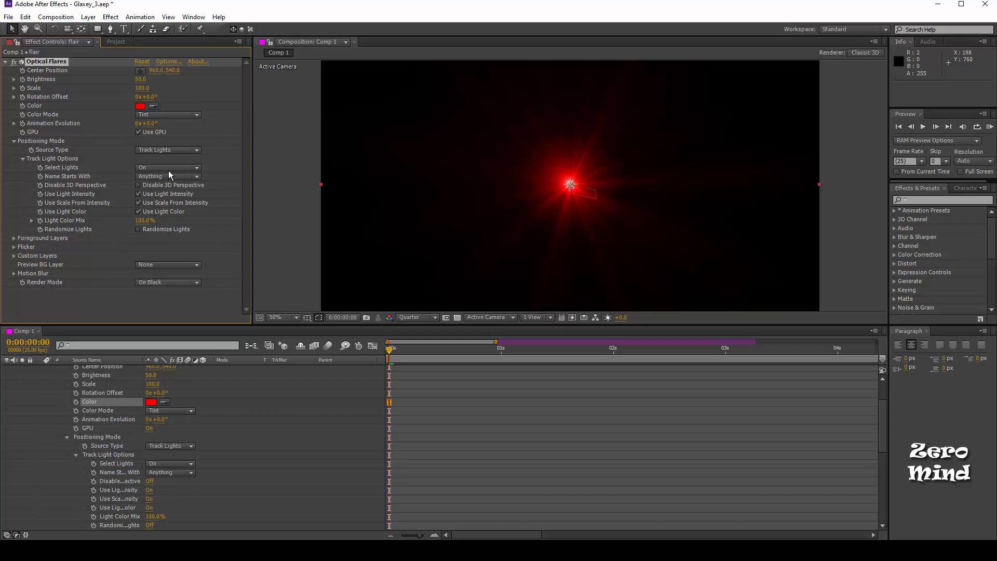
- Restrict the tracked lights to names starting with F, keeping Select Lights set to On
{"action": "left_click", "coordinate": [169, 168]}
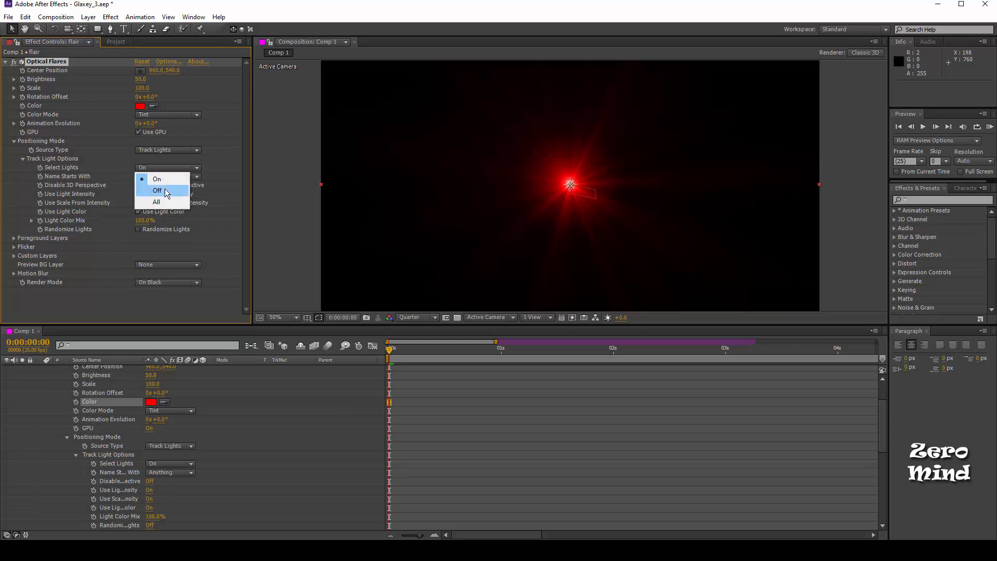
{"action": "left_click", "coordinate": [171, 176]}
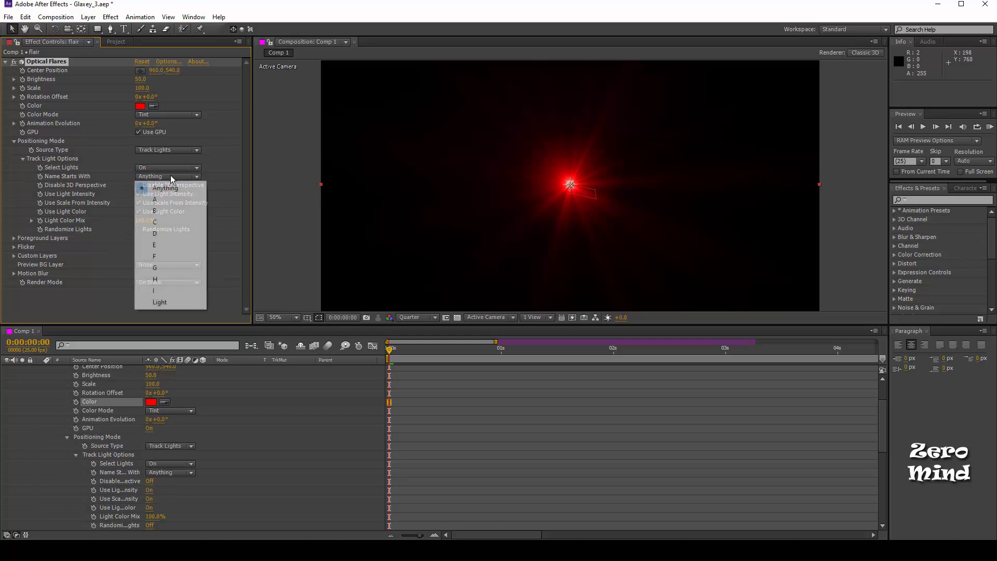
{"action": "left_click", "coordinate": [160, 256]}
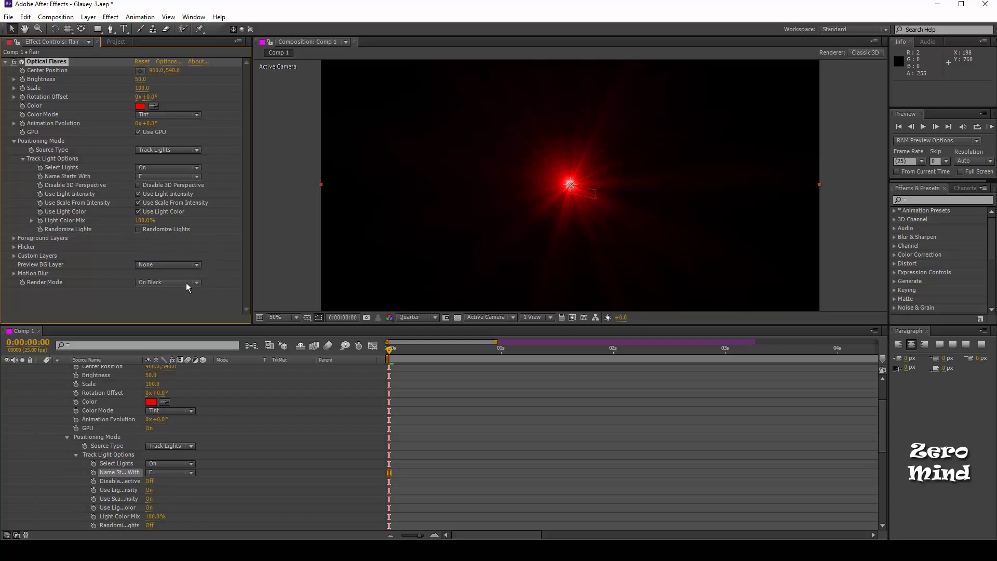
- Set the blending mode of the flair solid layer to Add and collapse its properties
{"action": "scroll", "coordinate": [156, 413], "scroll_direction": "up", "scroll_amount": 3}
{"action": "left_click", "coordinate": [239, 388]}
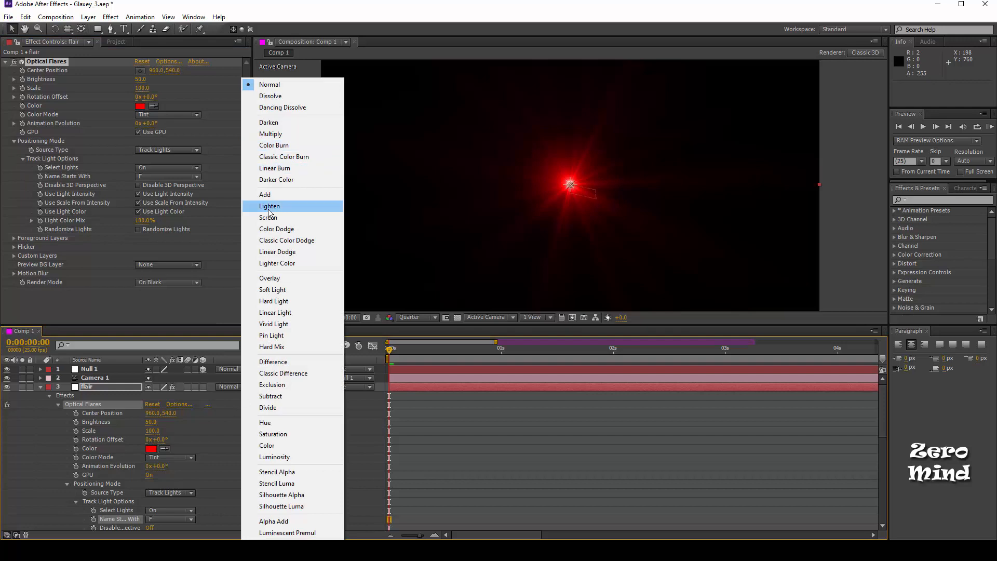
{"action": "left_click", "coordinate": [270, 194]}
{"action": "left_click", "coordinate": [285, 427]}
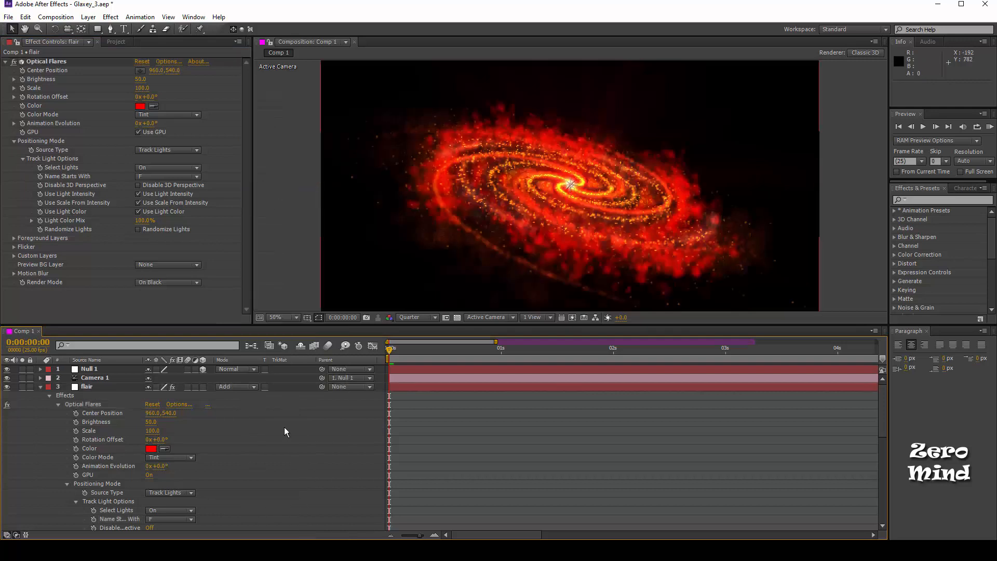
{"action": "left_click", "coordinate": [40, 388]}
{"action": "left_click", "coordinate": [87, 387]}
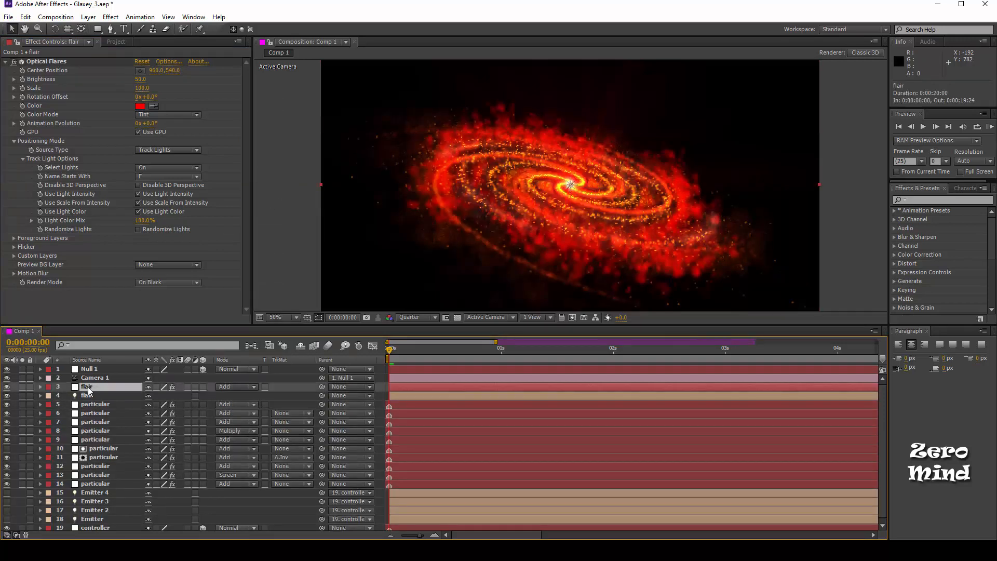
- Set the Intensity of the flair light to 120%
{"action": "left_click", "coordinate": [87, 396]}
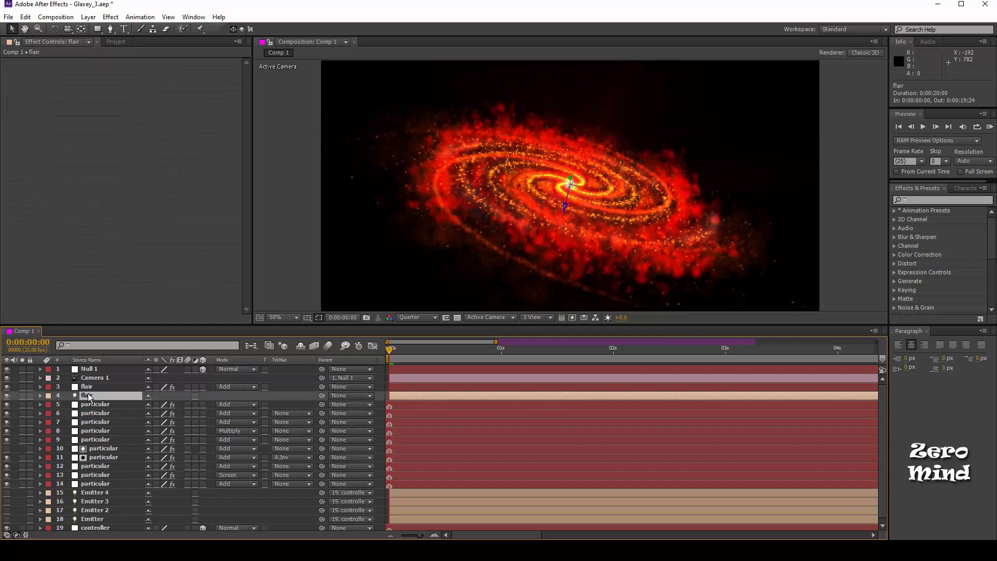
{"action": "left_click", "coordinate": [41, 397]}
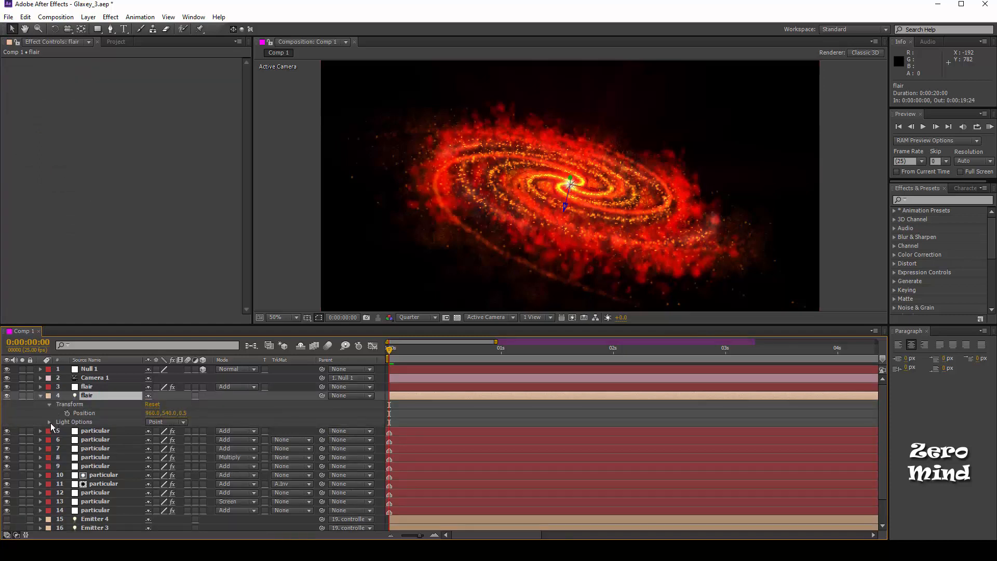
{"action": "left_click", "coordinate": [50, 422]}
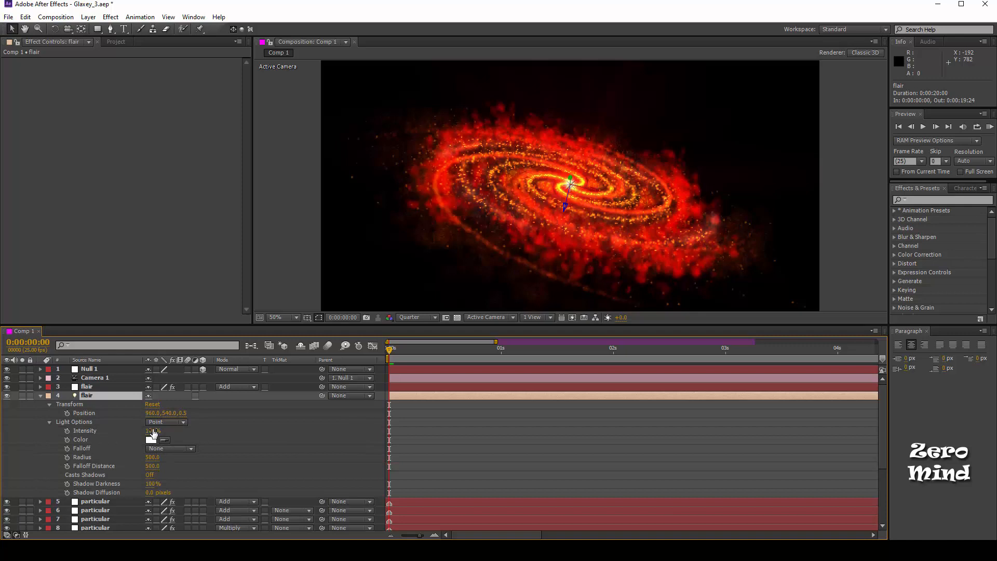
{"action": "left_click_drag", "start_coordinate": [153, 432], "coordinate": [167, 431]}
{"action": "key", "text": "Return"}
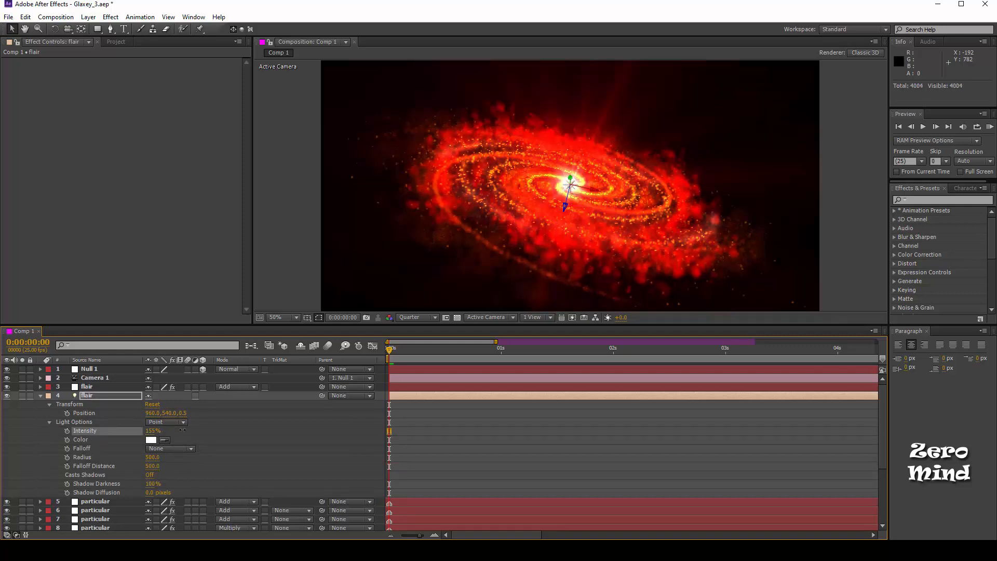
{"action": "left_click", "coordinate": [153, 430]}
{"action": "type", "text": "120"}
{"action": "key", "text": "Return"}
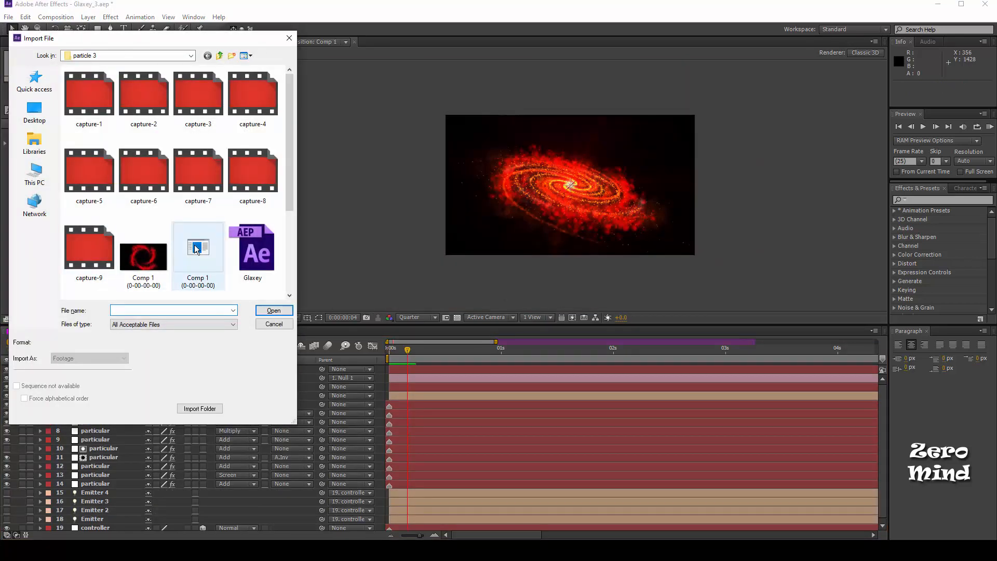
- Import the Star-field-5 JPEG as footage and place it in Comp 1 beneath all other layers
{"action": "scroll", "coordinate": [198, 244], "scroll_direction": "down", "scroll_amount": 3}
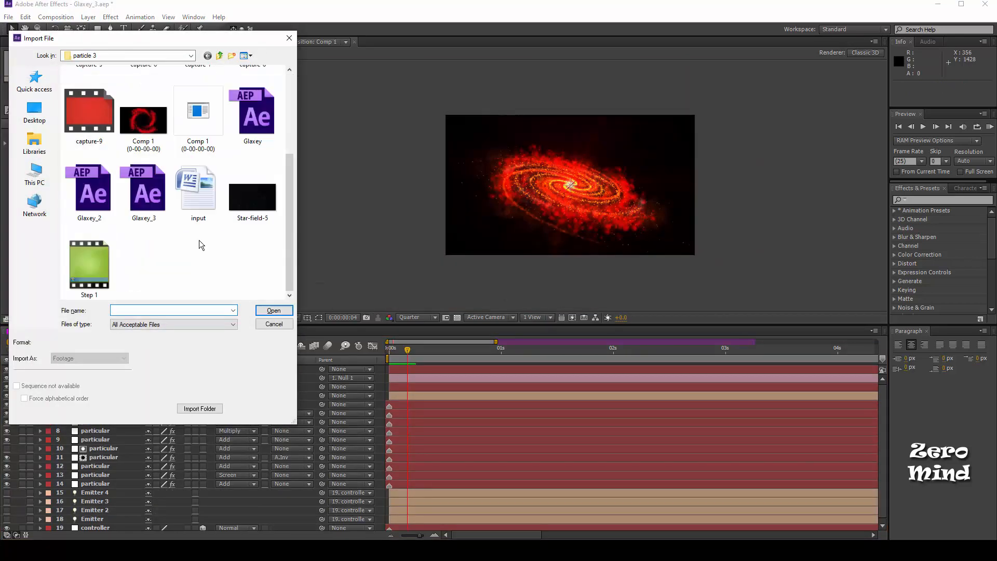
{"action": "left_click", "coordinate": [257, 200]}
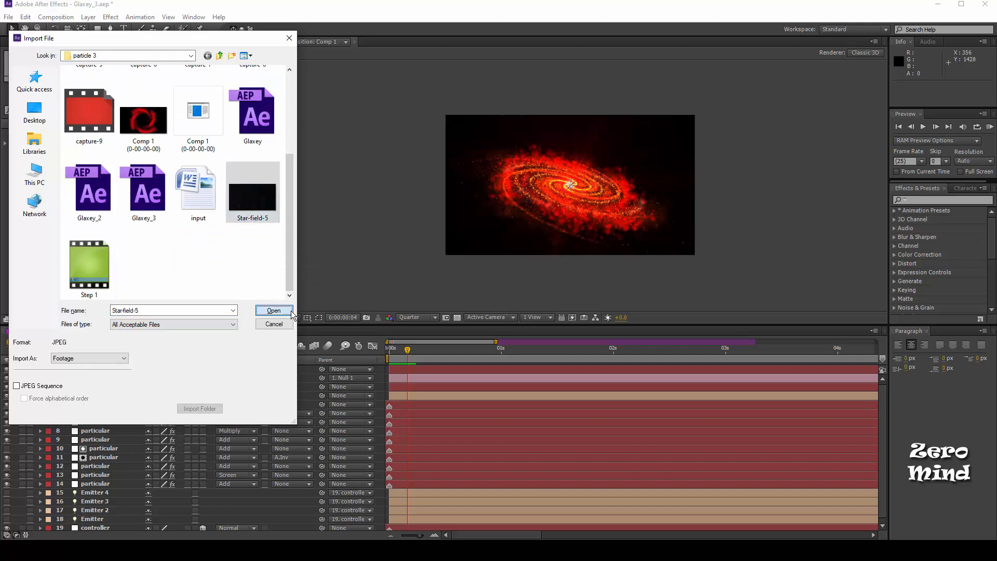
{"action": "left_click", "coordinate": [290, 310]}
{"action": "left_click_drag", "start_coordinate": [124, 323], "coordinate": [131, 245]}
{"action": "left_click_drag", "start_coordinate": [98, 154], "coordinate": [103, 495]}
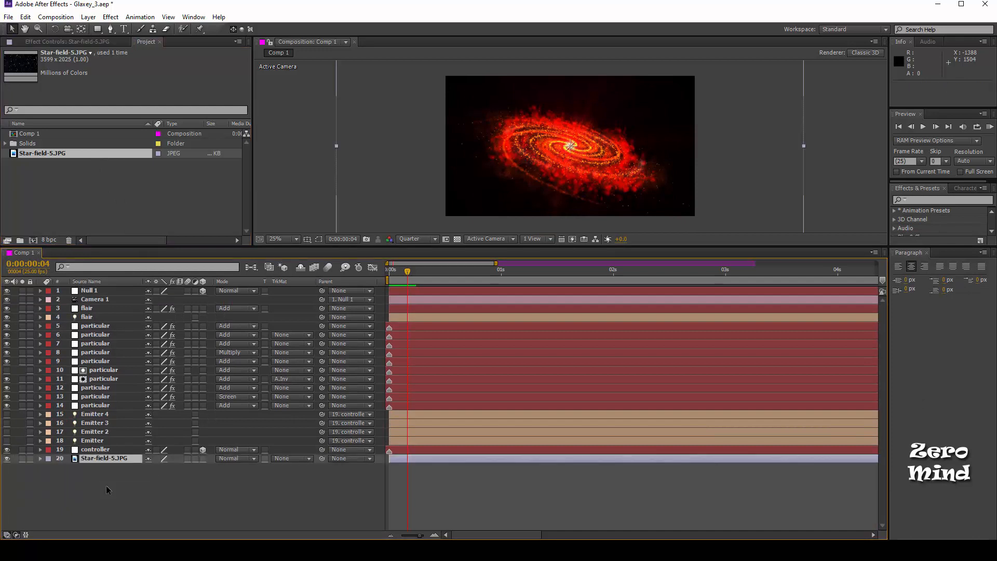
- Reduce the Opacity of the Star-field-5.JPG background layer to 15%
{"action": "left_click", "coordinate": [111, 459]}
{"action": "key", "text": "t"}
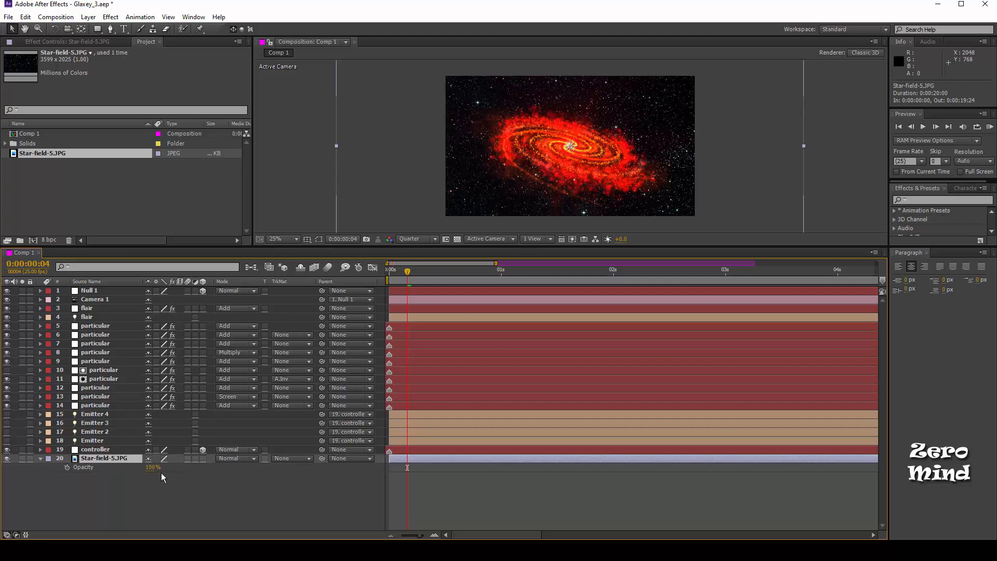
{"action": "left_click", "coordinate": [153, 467]}
{"action": "type", "text": "15"}
{"action": "key", "text": "Return"}
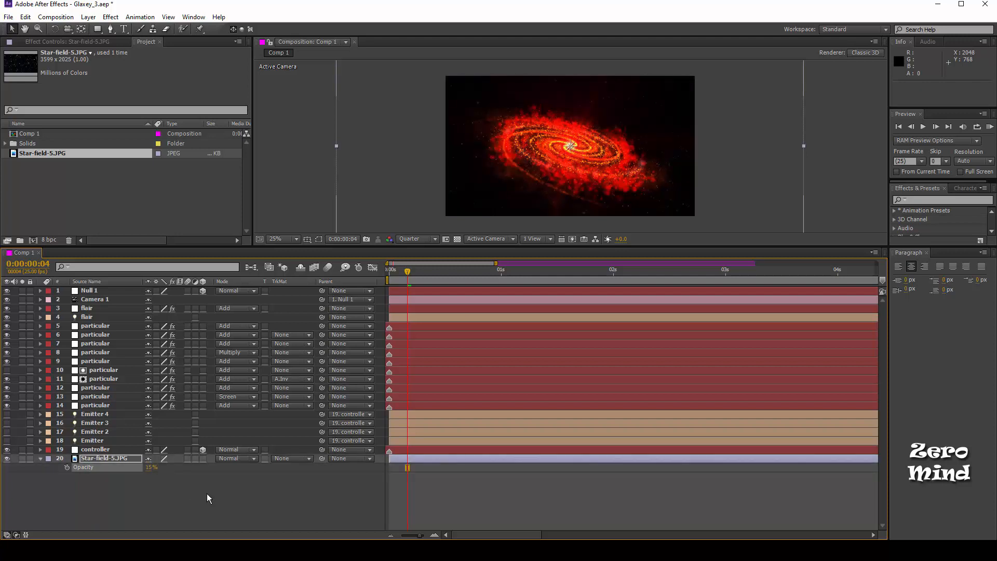
{"action": "left_click", "coordinate": [242, 490]}
{"action": "scroll", "coordinate": [805, 157], "scroll_direction": "up", "scroll_amount": 1}
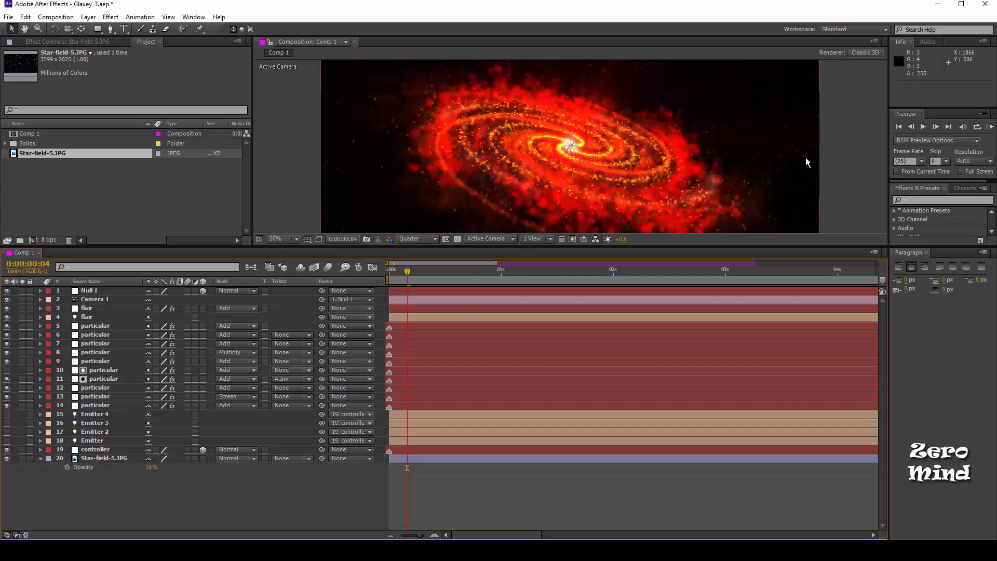
{"action": "scroll", "coordinate": [826, 169], "scroll_direction": "down", "scroll_amount": 1}
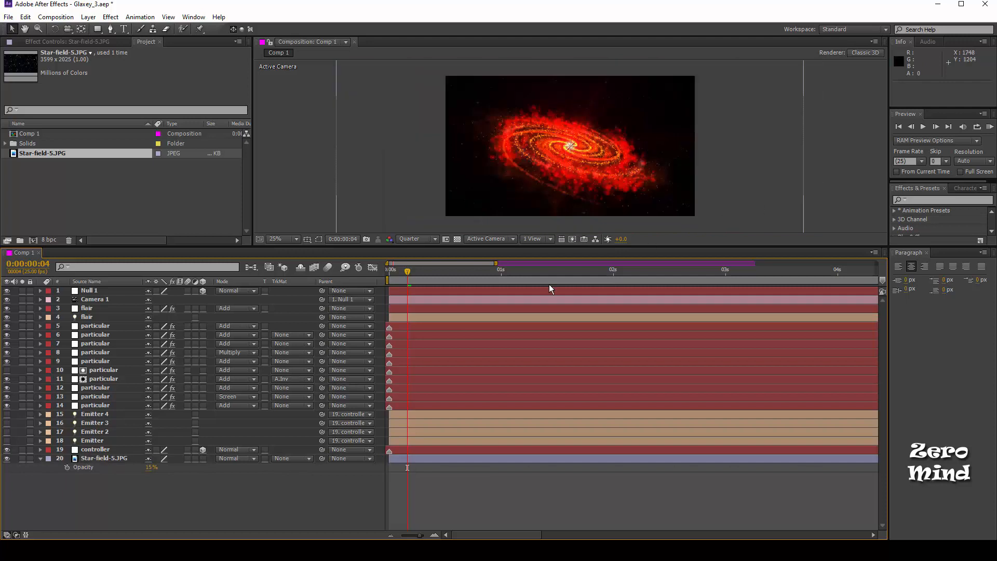
- Save the project, enlarge the composition preview area and set its preview resolution to Full
{"action": "key", "text": "ctrl+s"}
{"action": "left_click_drag", "start_coordinate": [461, 247], "coordinate": [461, 333]}
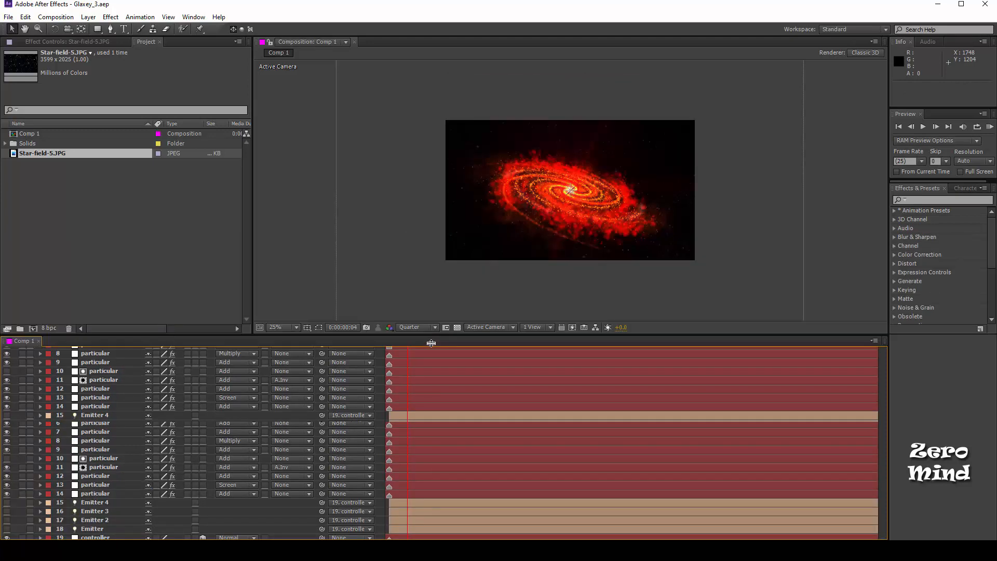
{"action": "left_click", "coordinate": [428, 326]}
{"action": "left_click", "coordinate": [424, 338]}
{"action": "left_click", "coordinate": [434, 326]}
{"action": "left_click", "coordinate": [425, 353]}
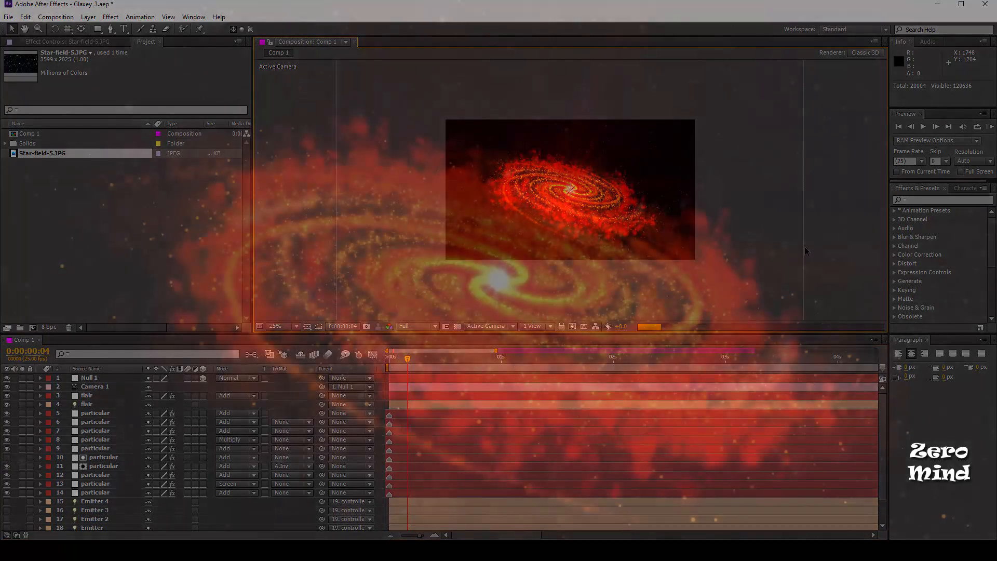